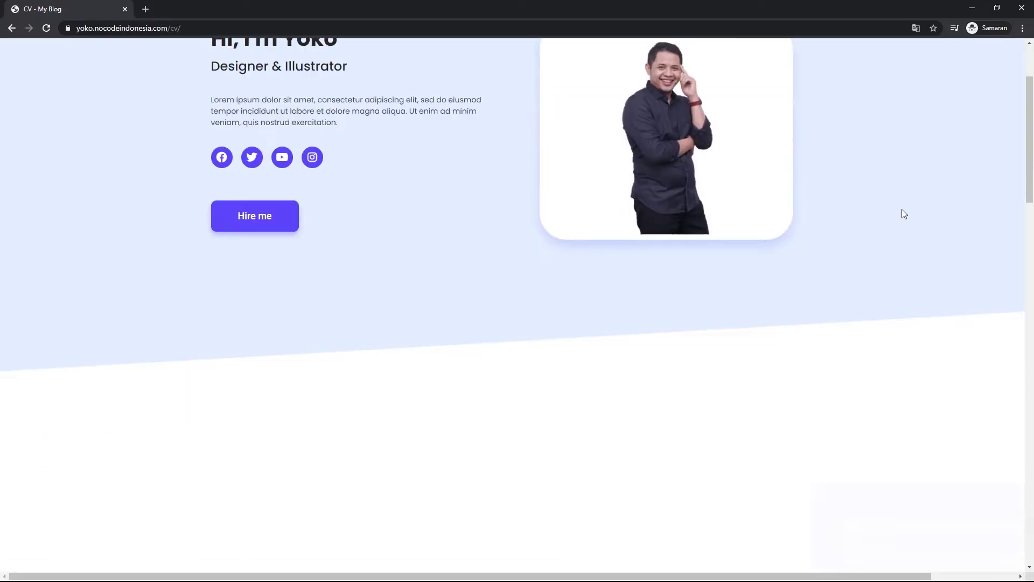
- Advance to the HOSTING & DOMAIN slide, exit full screen, and bring up the Rekomendasi – Yoko Bomb page
scroll(902, 210, "down", 3)
scroll(903, 212, "down", 3)
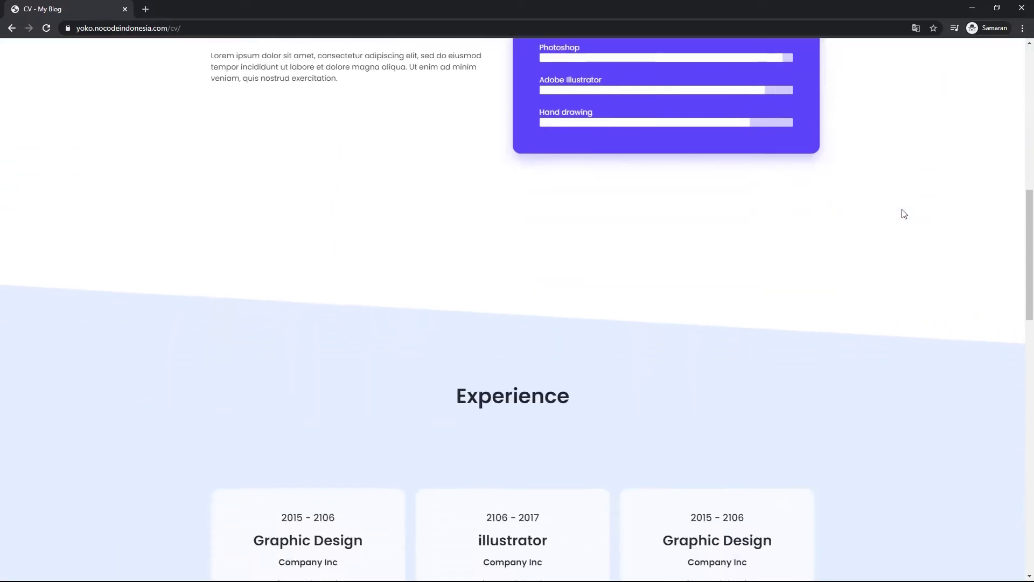
scroll(903, 212, "down", 5)
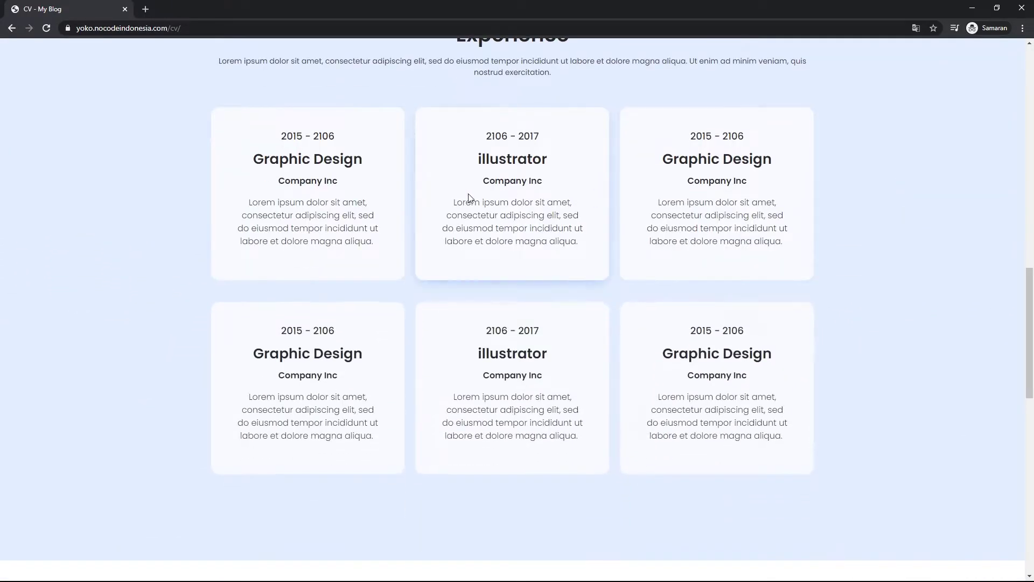
scroll(346, 351, "down", 6)
scroll(363, 347, "down", 4)
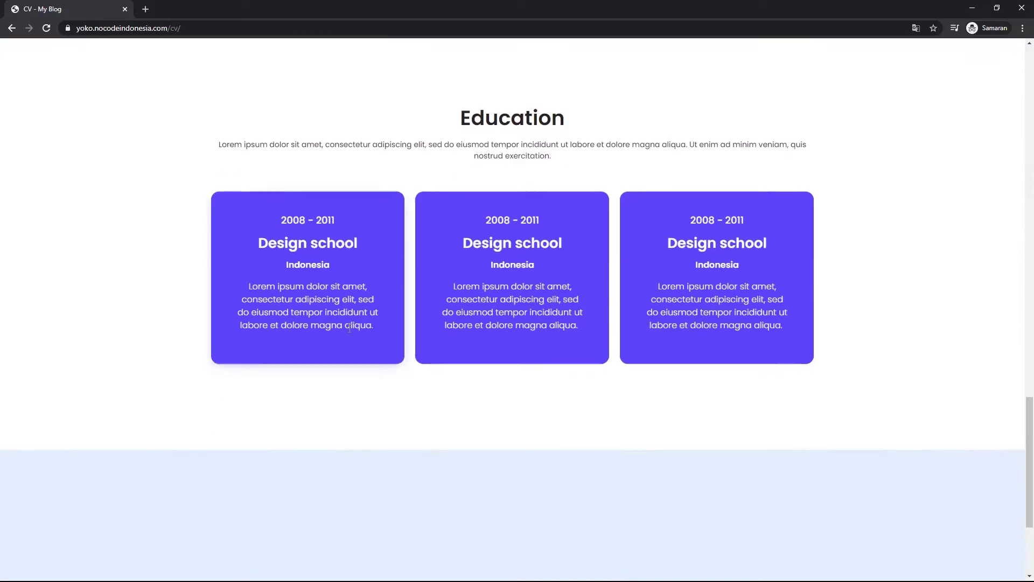
scroll(856, 331, "down", 4)
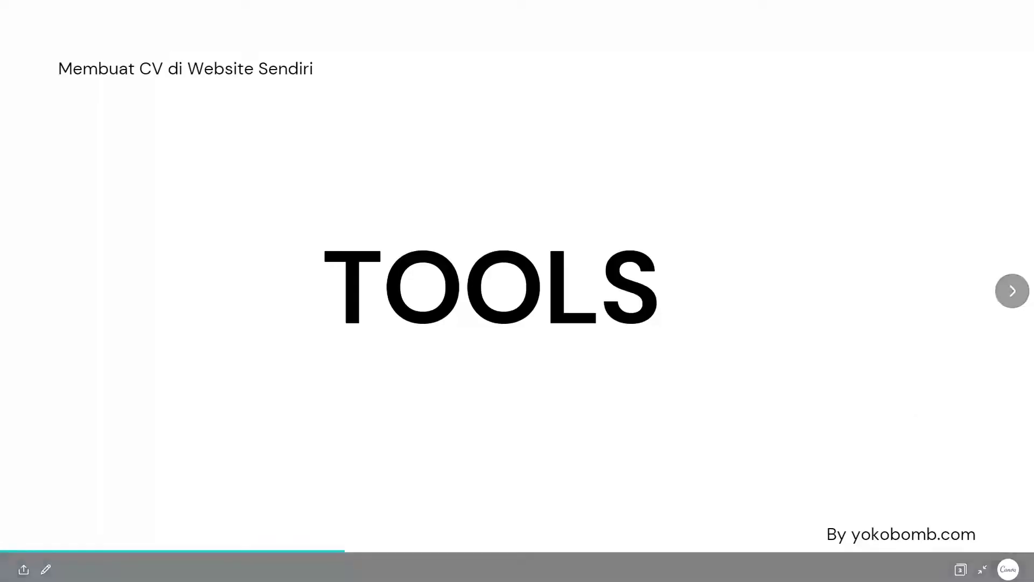
mouse_move(1008, 330)
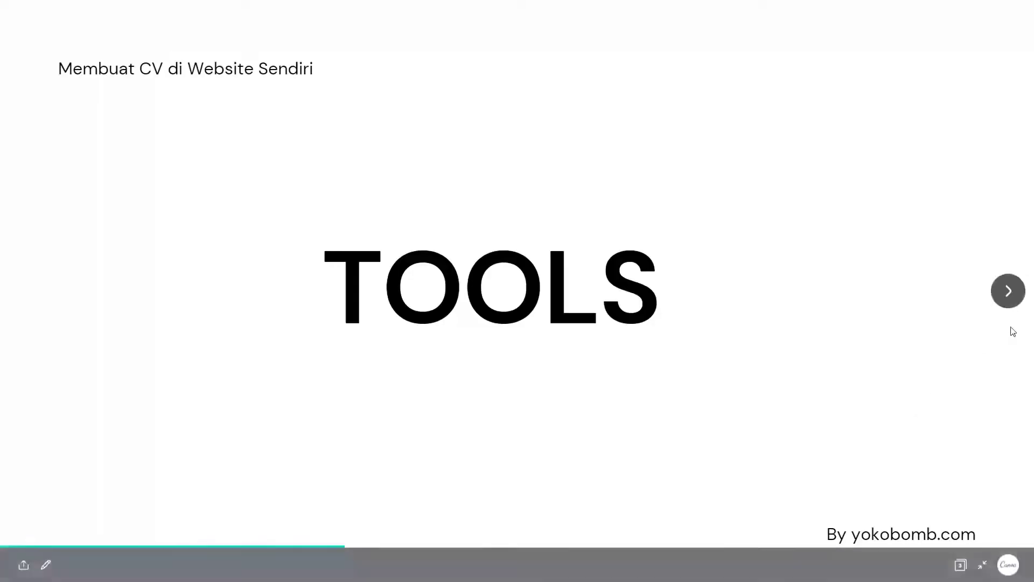
left_click(1007, 293)
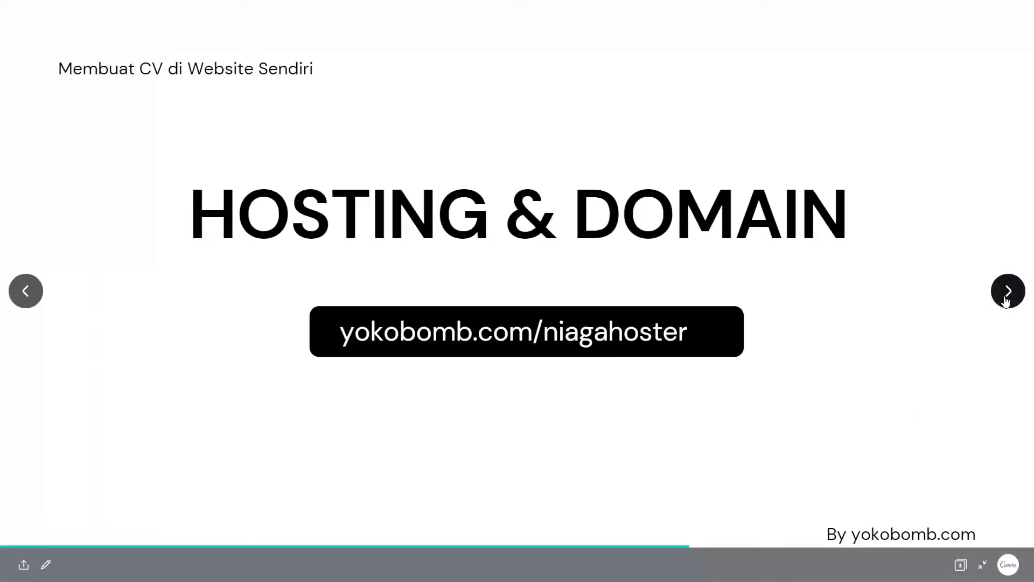
key("Escape")
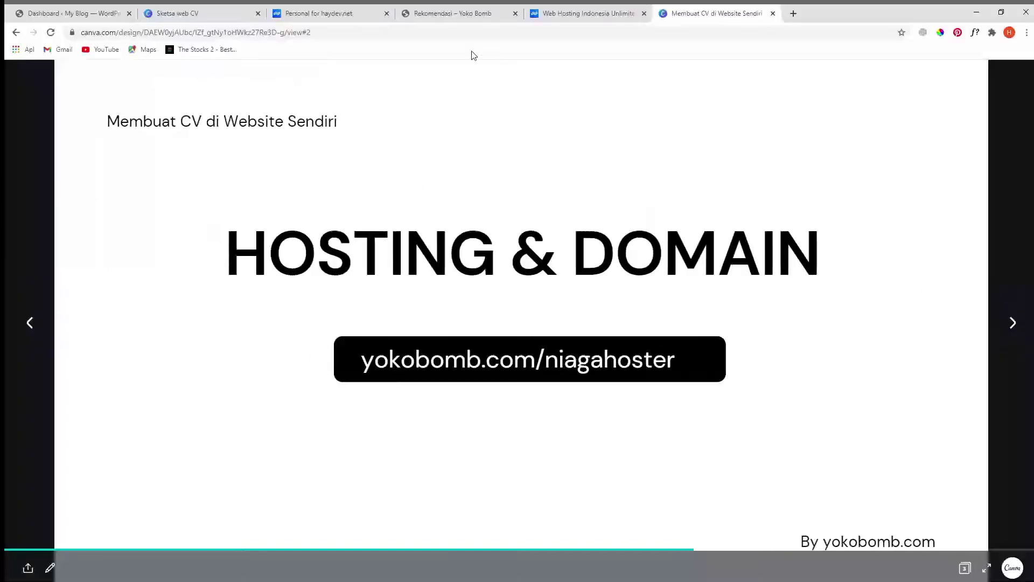
left_click(453, 14)
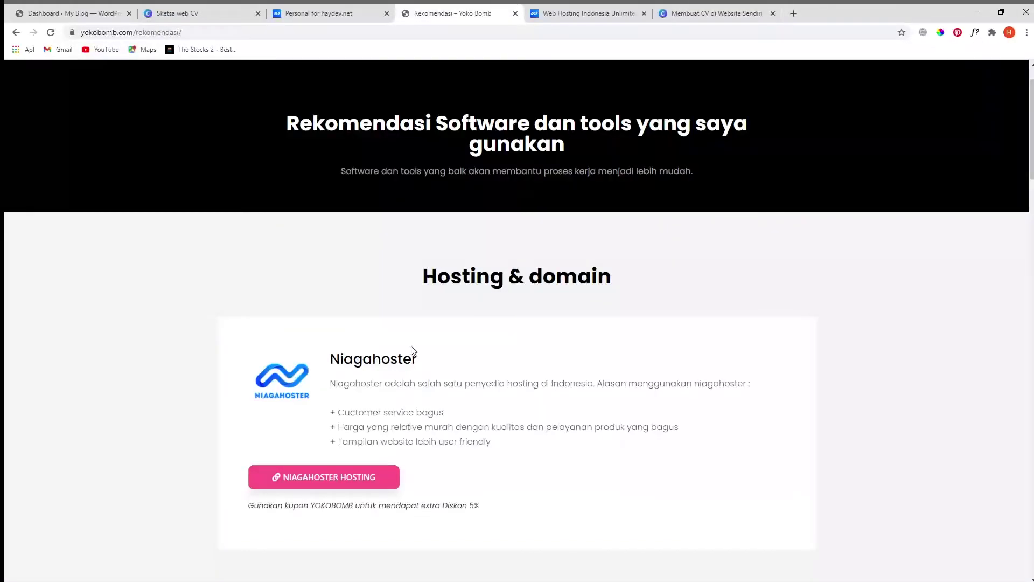
- Go to Niagahoster's Unlimited Hosting page from the Hosting menu
left_click(601, 14)
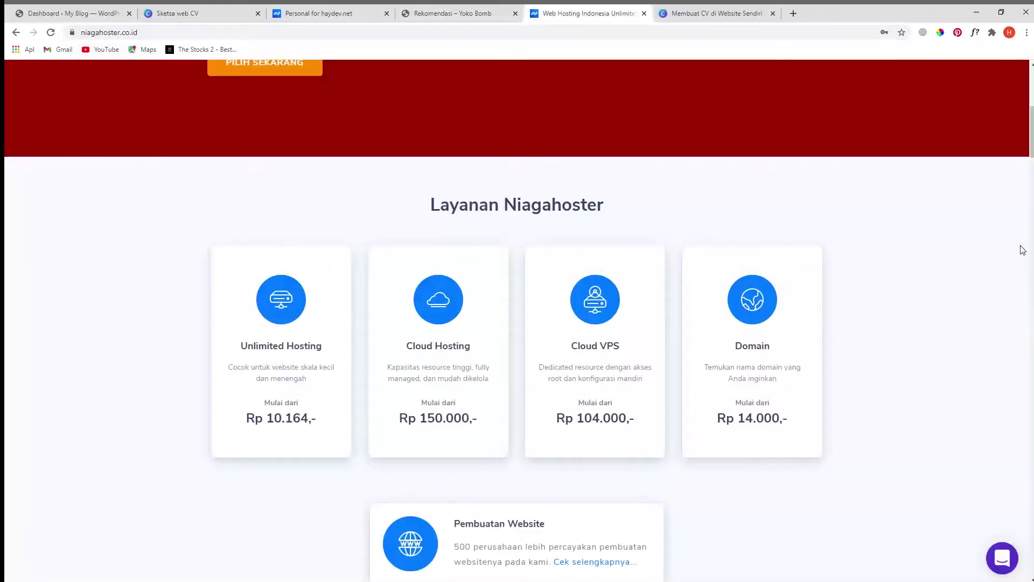
scroll(643, 229, "up", 7)
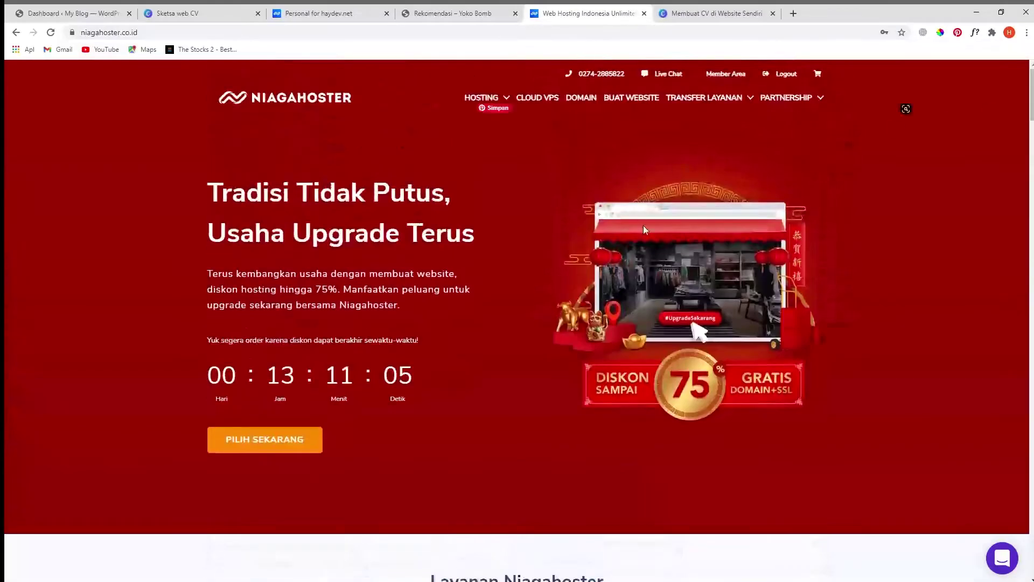
scroll(647, 431, "down", 4)
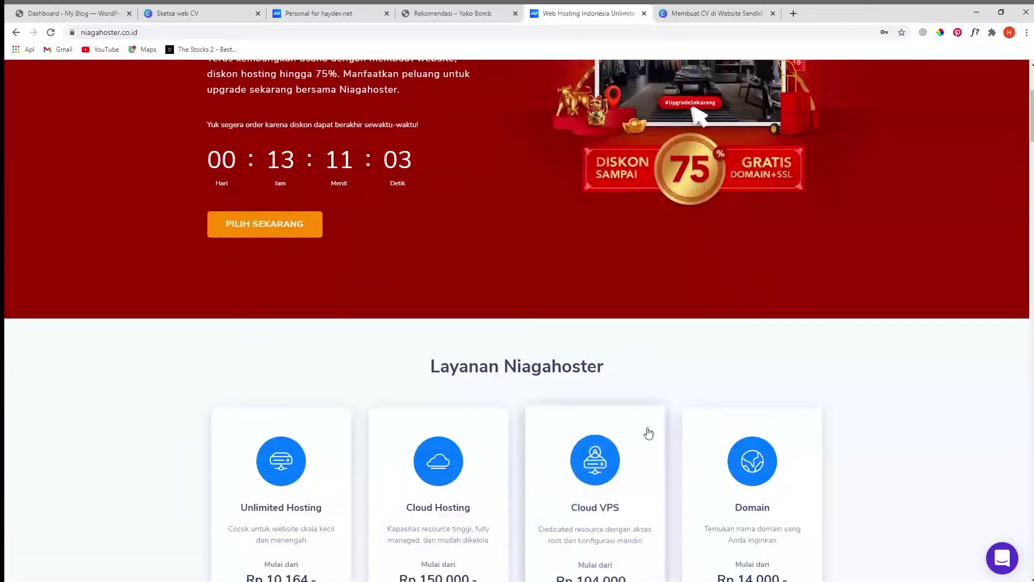
scroll(808, 420, "down", 10)
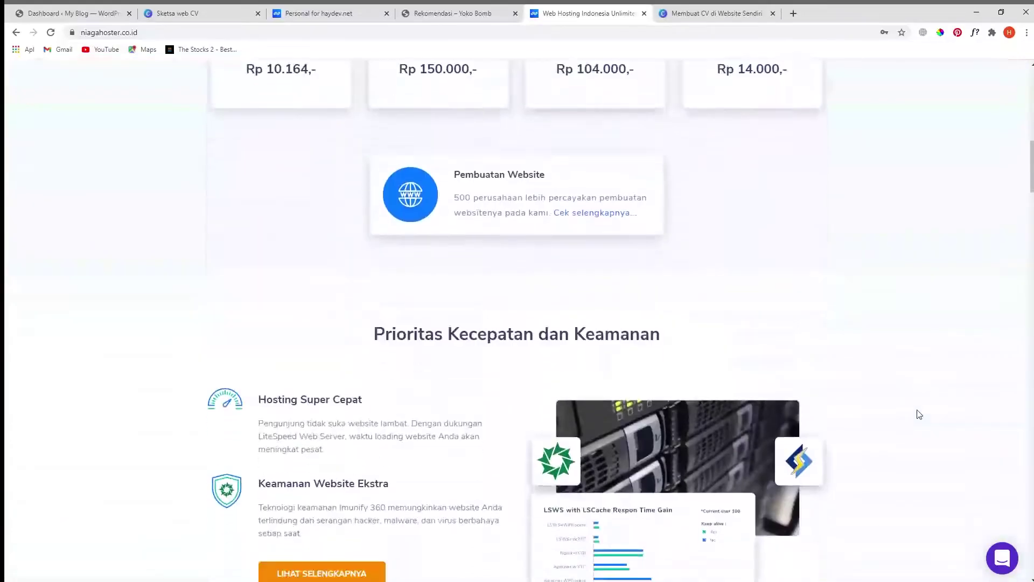
scroll(917, 414, "down", 9)
scroll(668, 85, "up", 20)
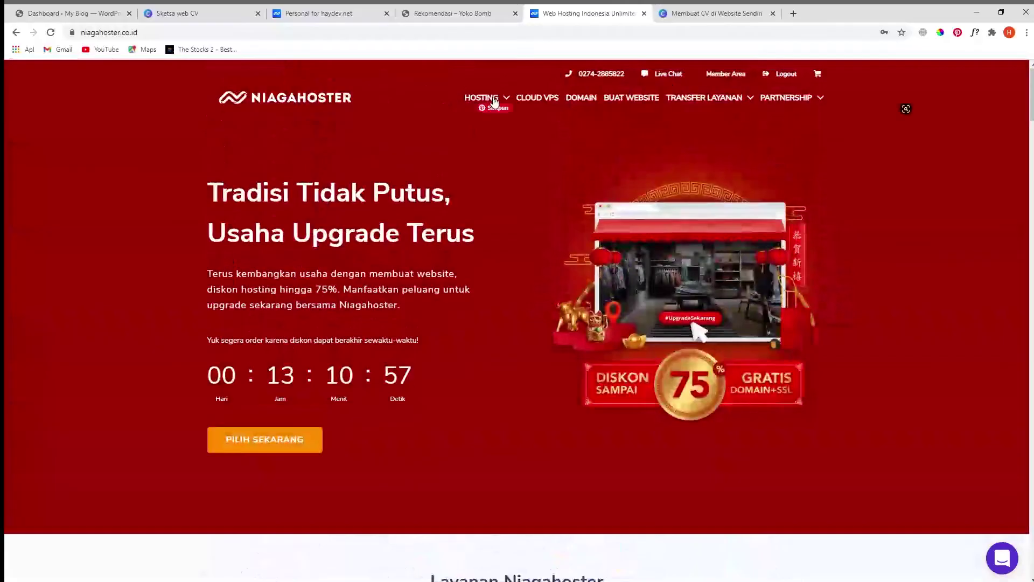
left_click(498, 104)
left_click(461, 135)
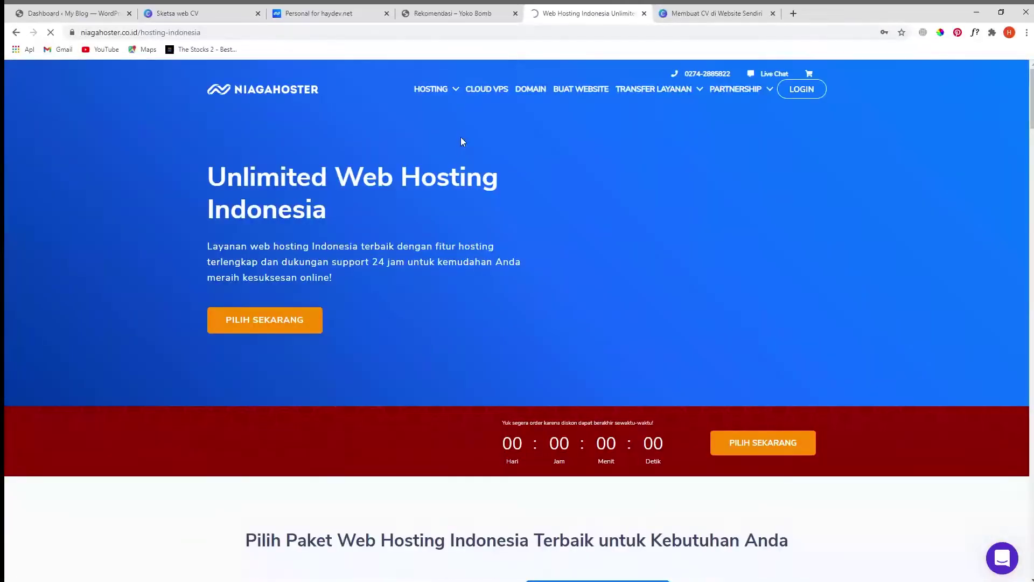
- Choose PILIH SEKARANG on the Personal hosting plan
scroll(598, 331, "down", 6)
scroll(700, 323, "down", 3)
scroll(687, 331, "down", 1)
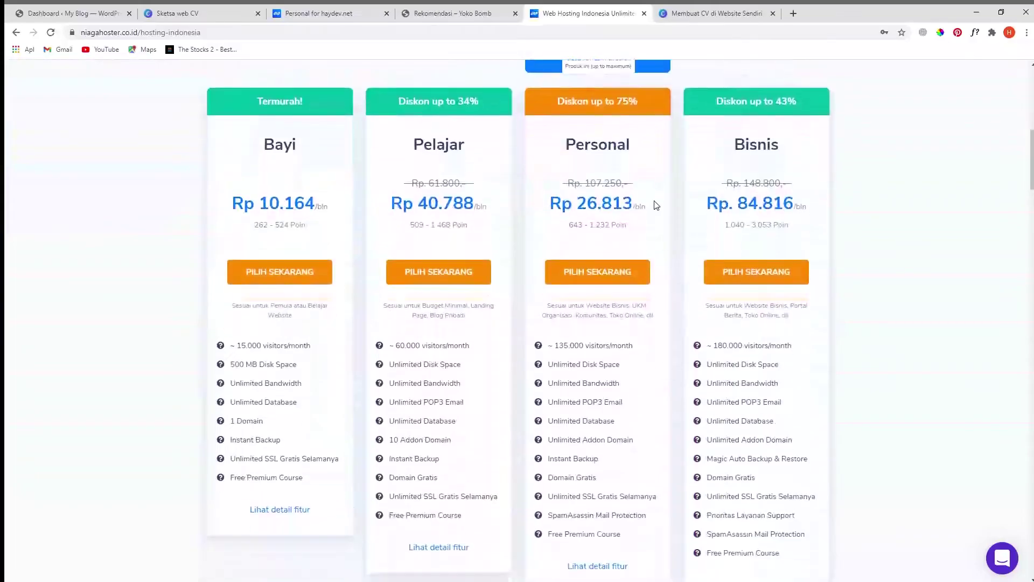
scroll(673, 242, "up", 2)
scroll(692, 296, "down", 3)
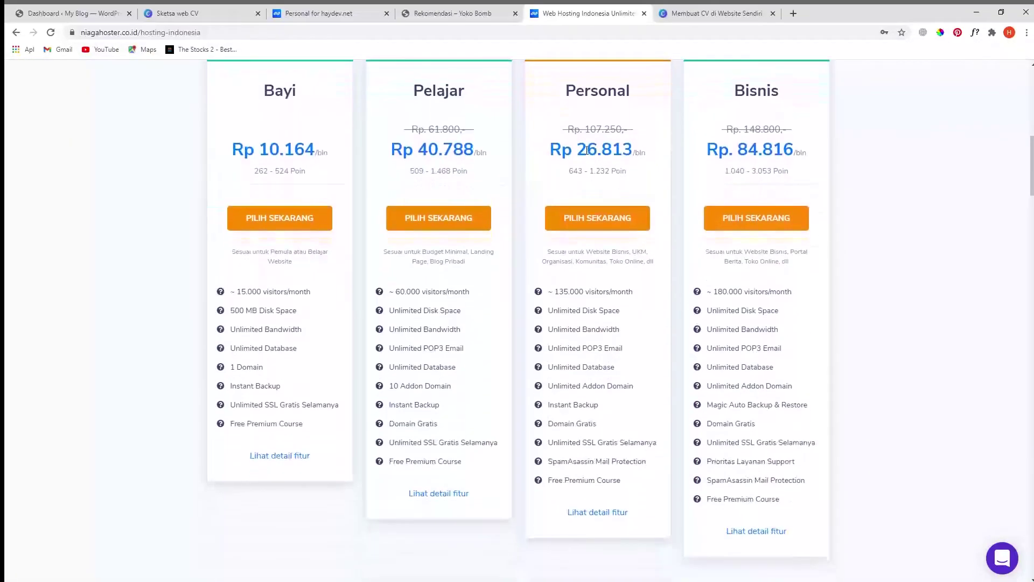
scroll(630, 192, "up", 3)
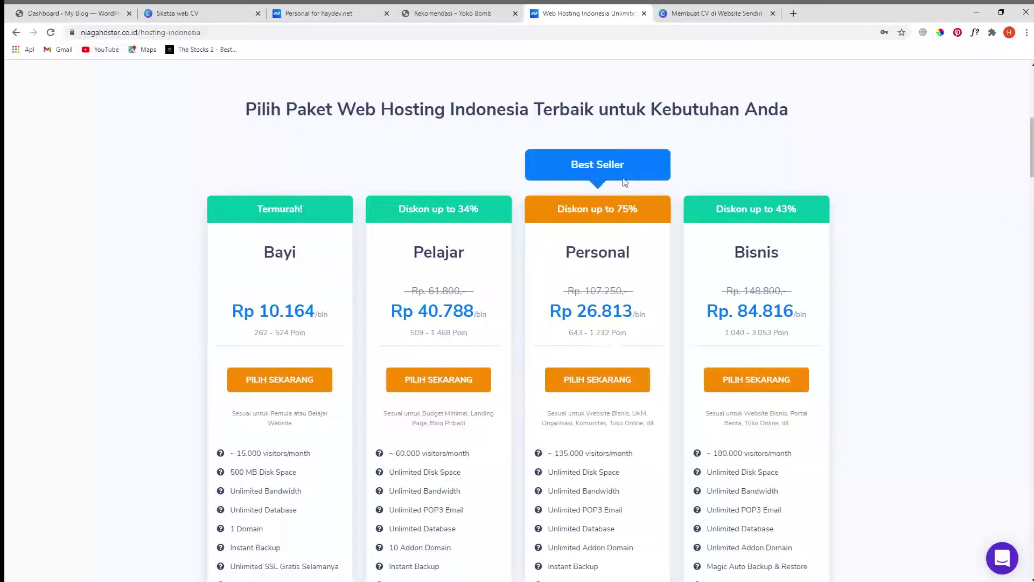
scroll(614, 345, "down", 2)
left_click(593, 273)
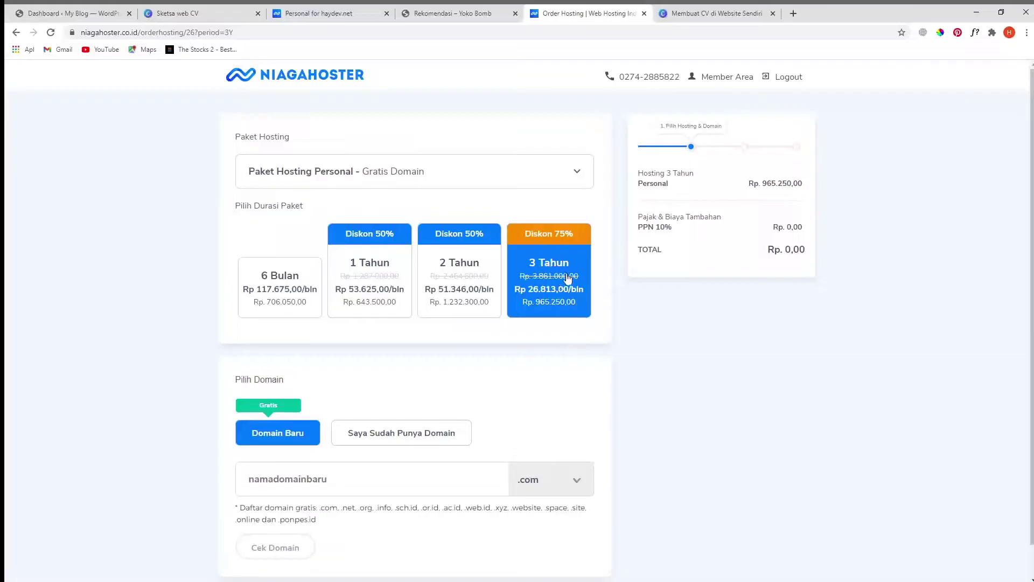
- Check availability for a 'yoko' domain and select the free yokobombblog.com domain
scroll(568, 296, "down", 1)
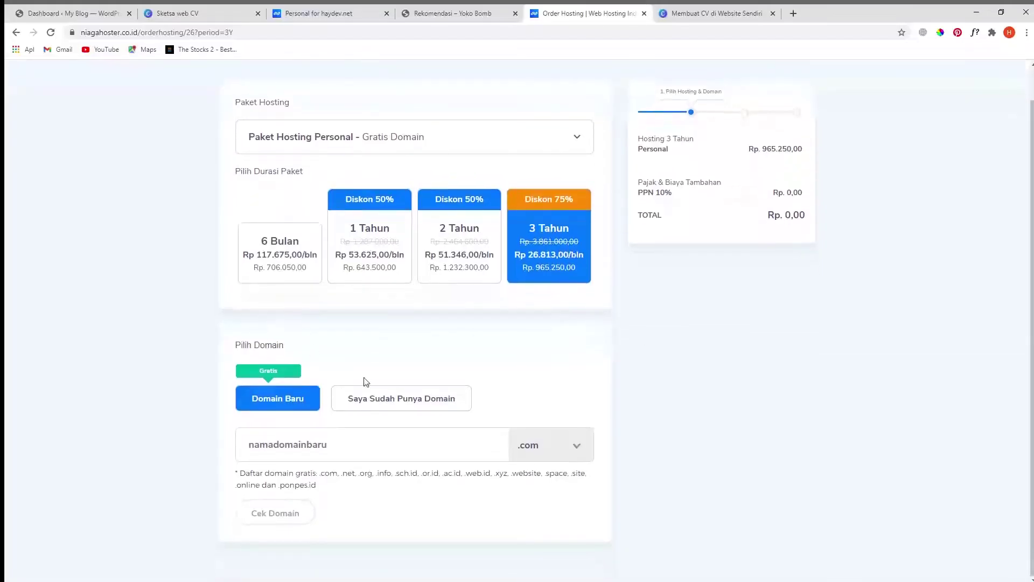
left_click_drag(321, 474, 375, 484)
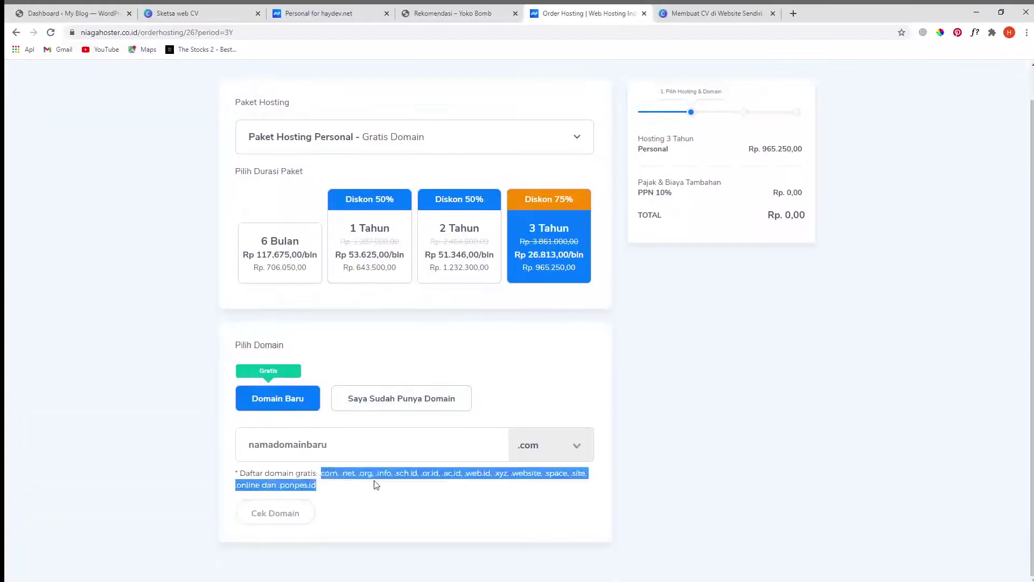
left_click(299, 445)
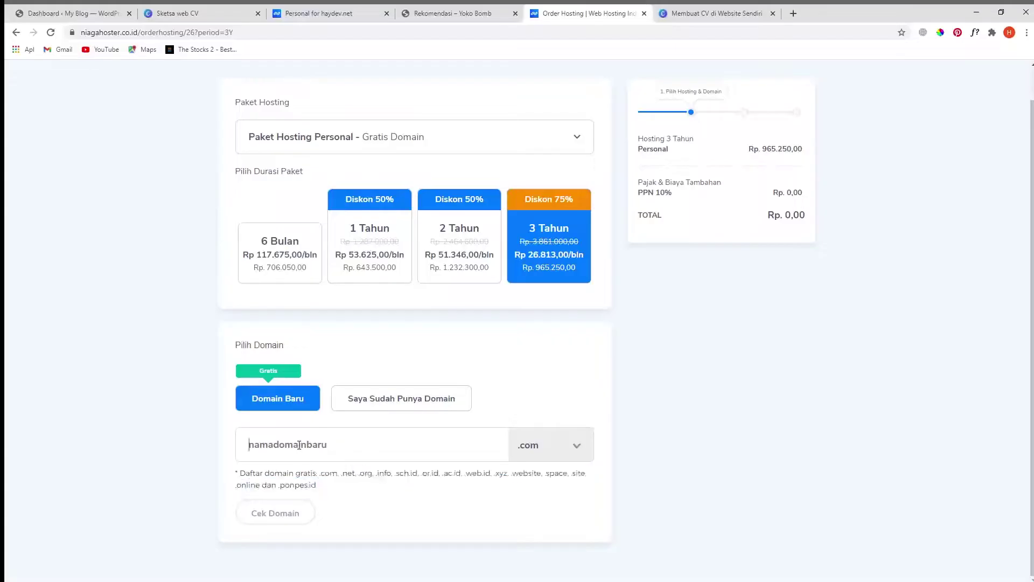
type("yokobombblog")
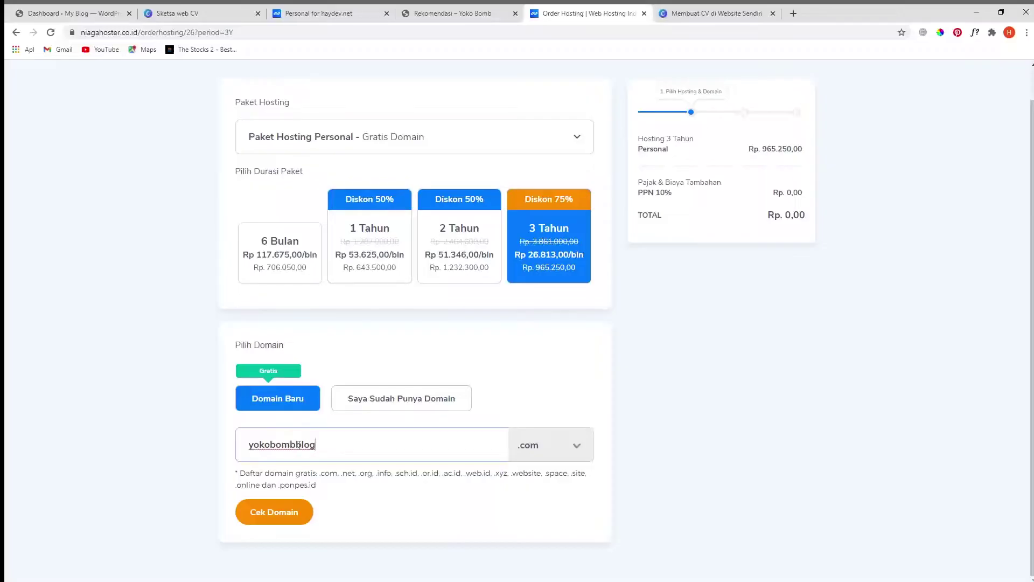
left_click(289, 512)
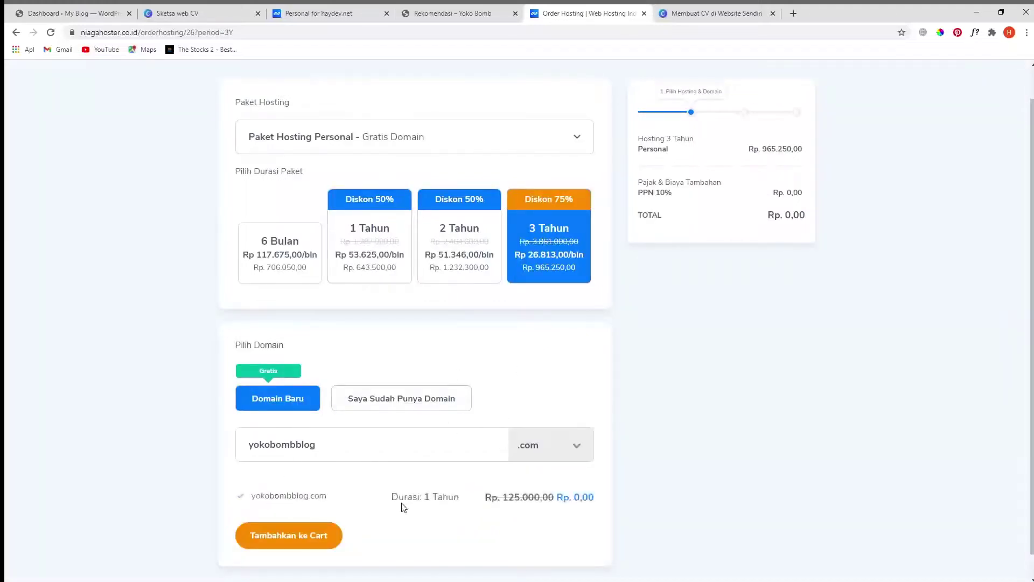
left_click(241, 497)
- Add hosting and domain to the cart, review the Rp 1.061.775,00 summary, and continue
left_click_drag(599, 501, 543, 497)
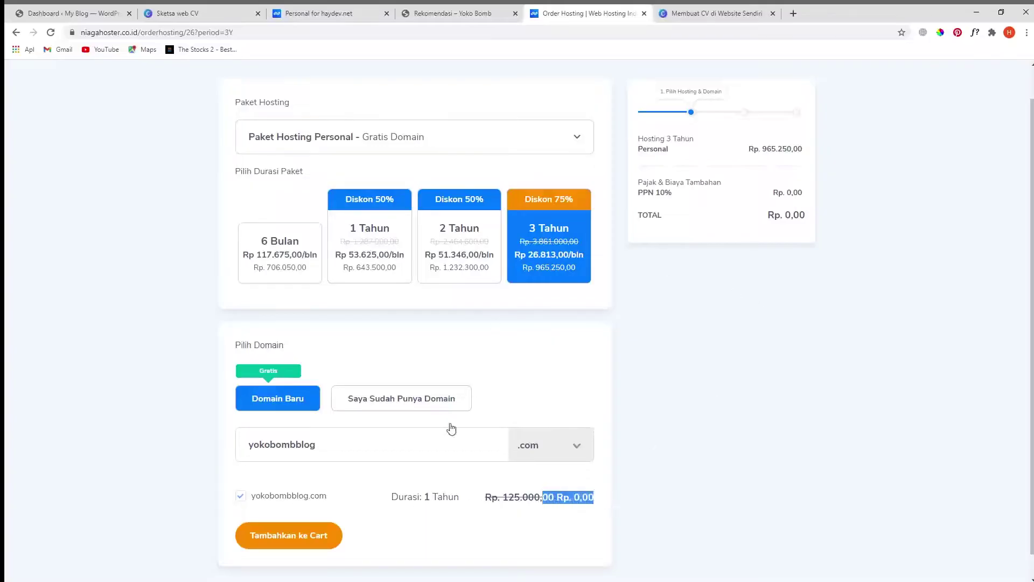
scroll(450, 427, "down", 1)
left_click(301, 513)
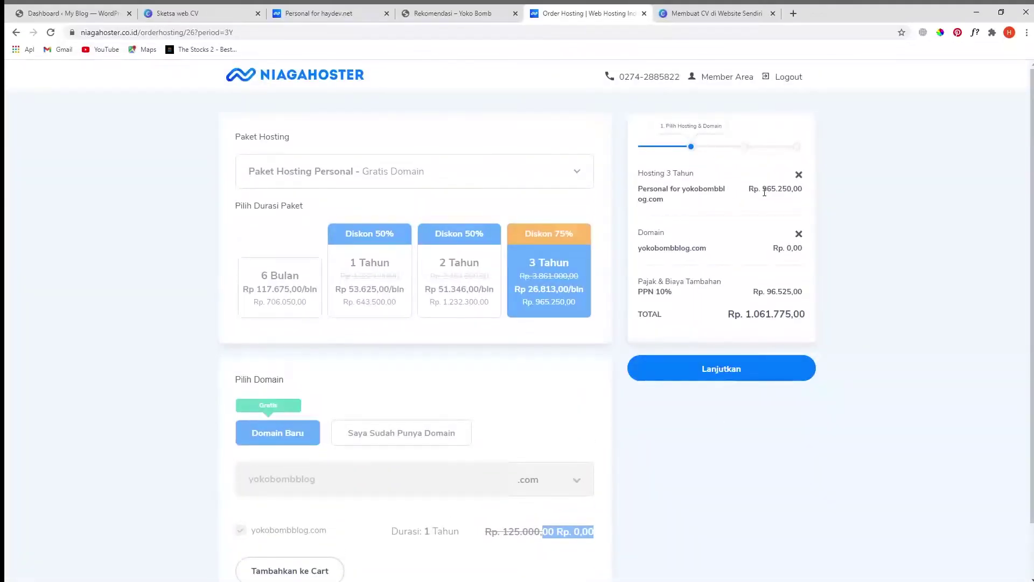
left_click_drag(764, 191, 783, 191)
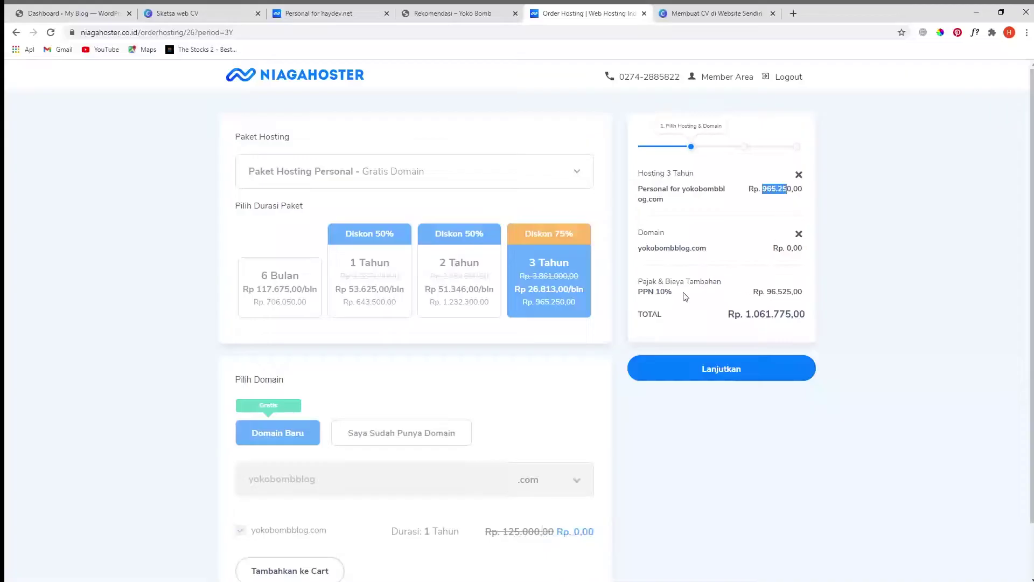
left_click_drag(767, 294, 786, 316)
left_click(792, 368)
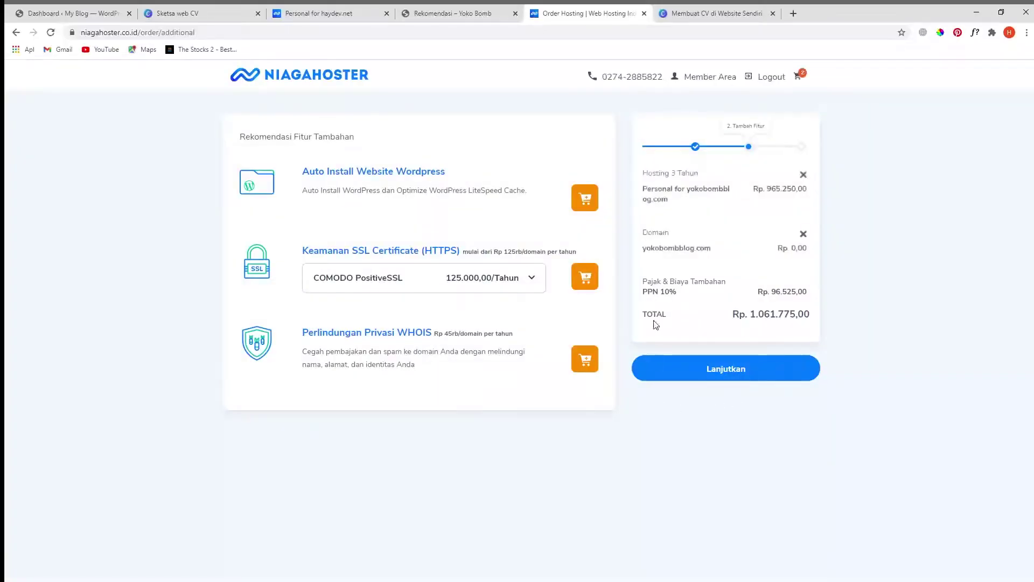
- Proceed to checkout, apply the YOKO coupon, then switch to the haydev.net hosting panel
left_click(690, 376)
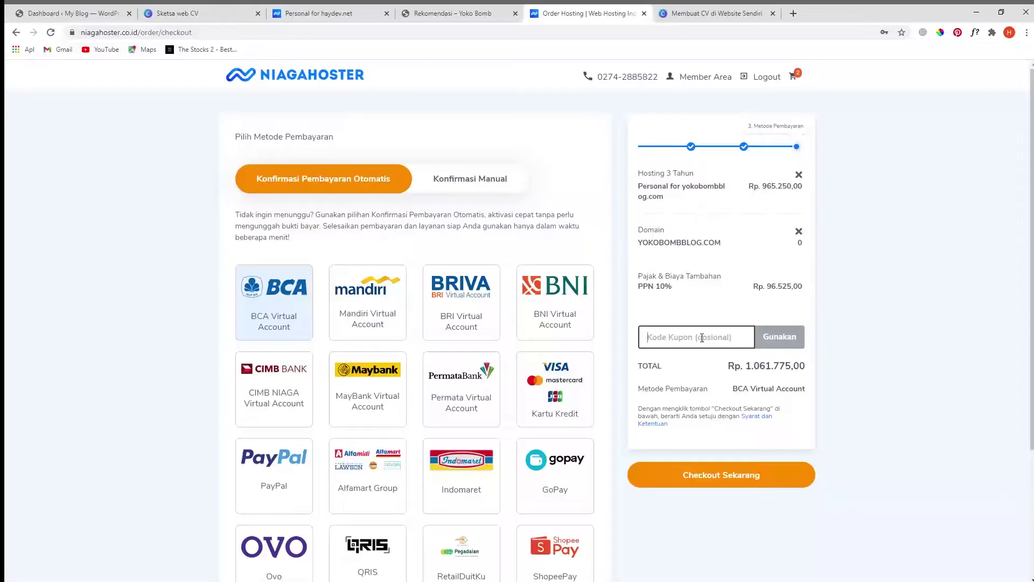
type("YOKOBOMB")
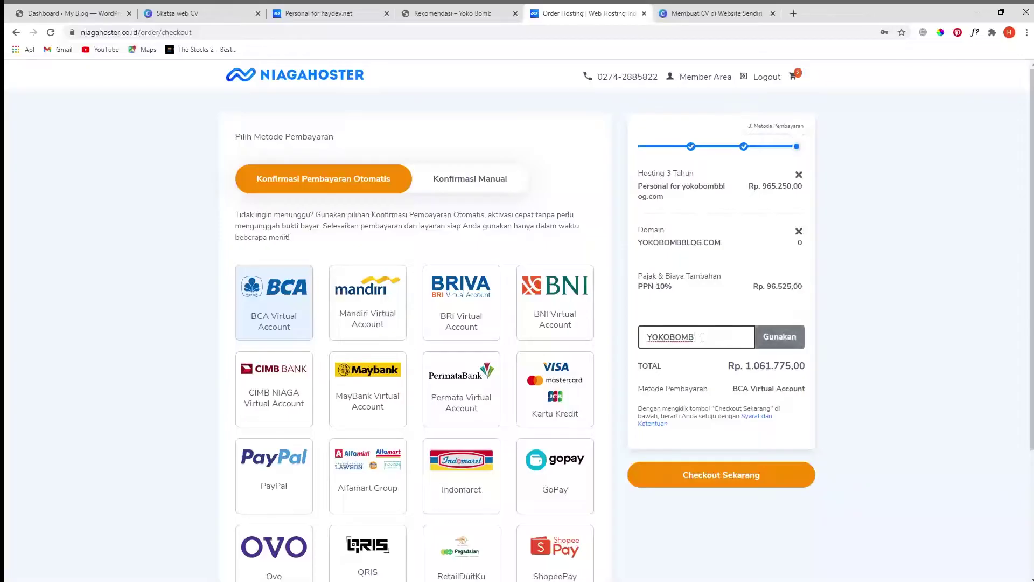
left_click(774, 346)
scroll(501, 376, "down", 2)
scroll(501, 375, "up", 2)
left_click(334, 15)
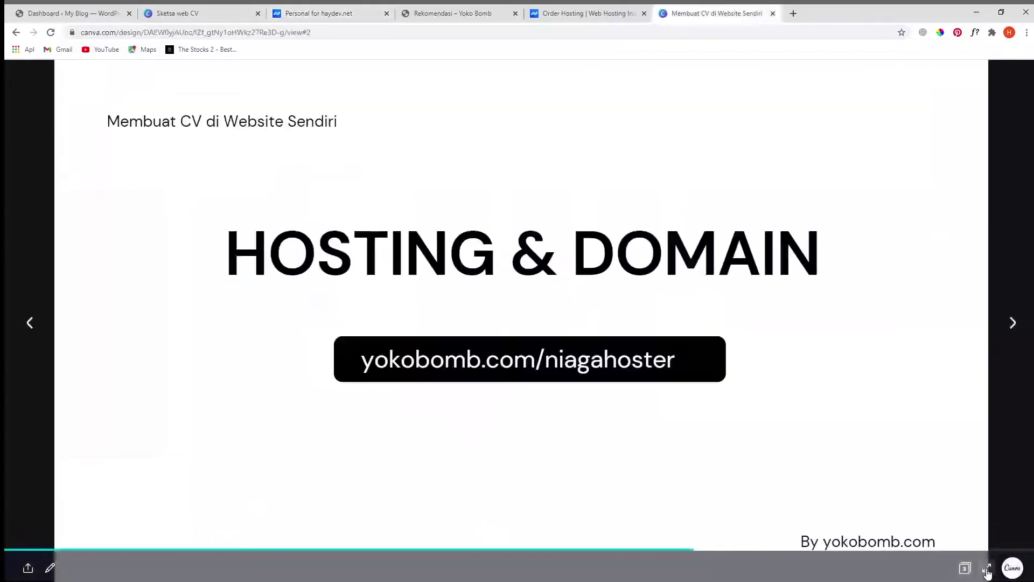
- Show the WordPress.org and Elementor Free slide, then switch to the WordPress dashboard
left_click(983, 565)
left_click(1005, 295)
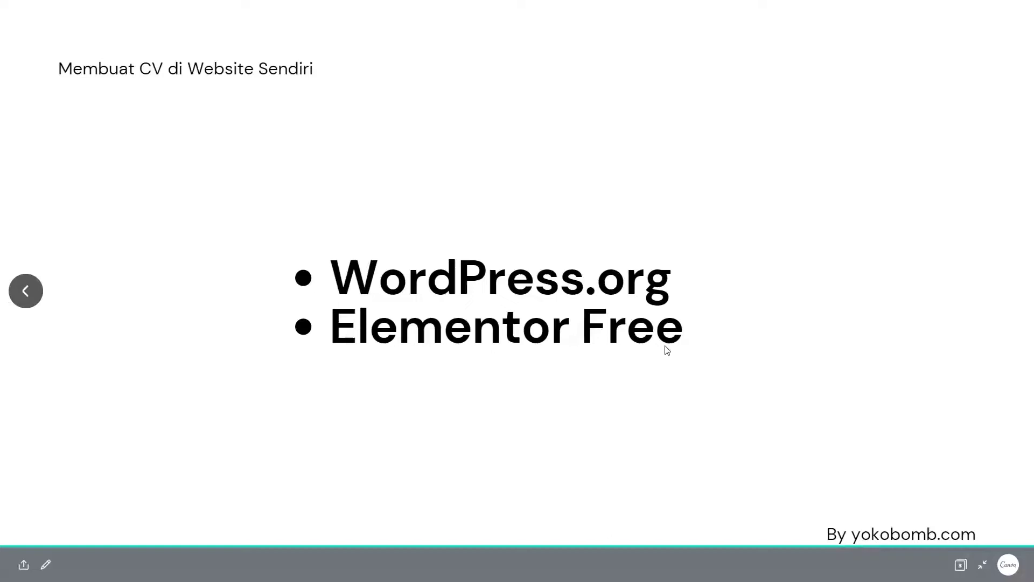
key("Escape")
key("ctrl+Tab")
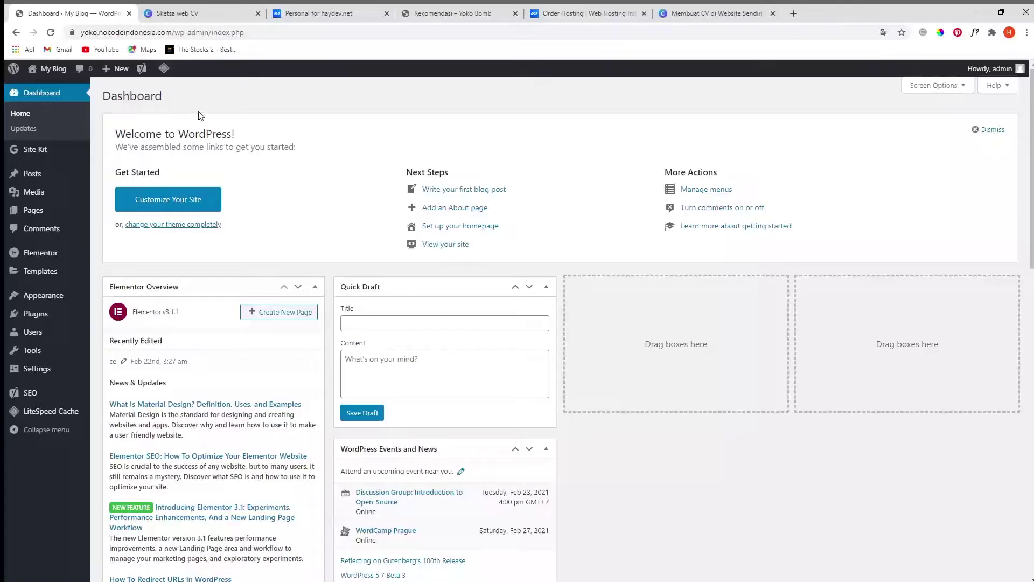
- Search the WordPress plugin directory for 'elementor'
left_click_drag(173, 32, 81, 33)
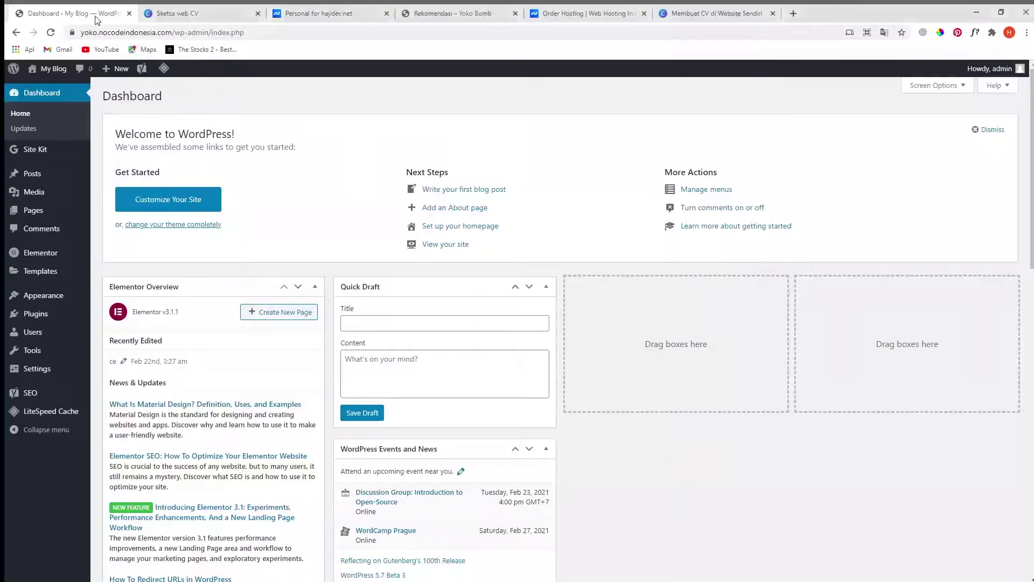
mouse_move(50, 323)
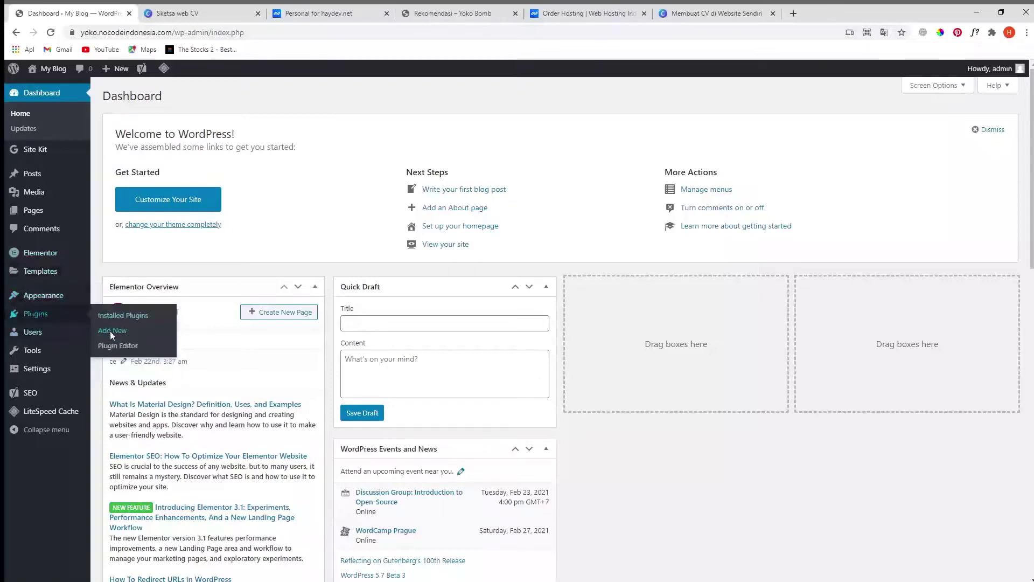
left_click(110, 331)
left_click(890, 126)
type("elementor")
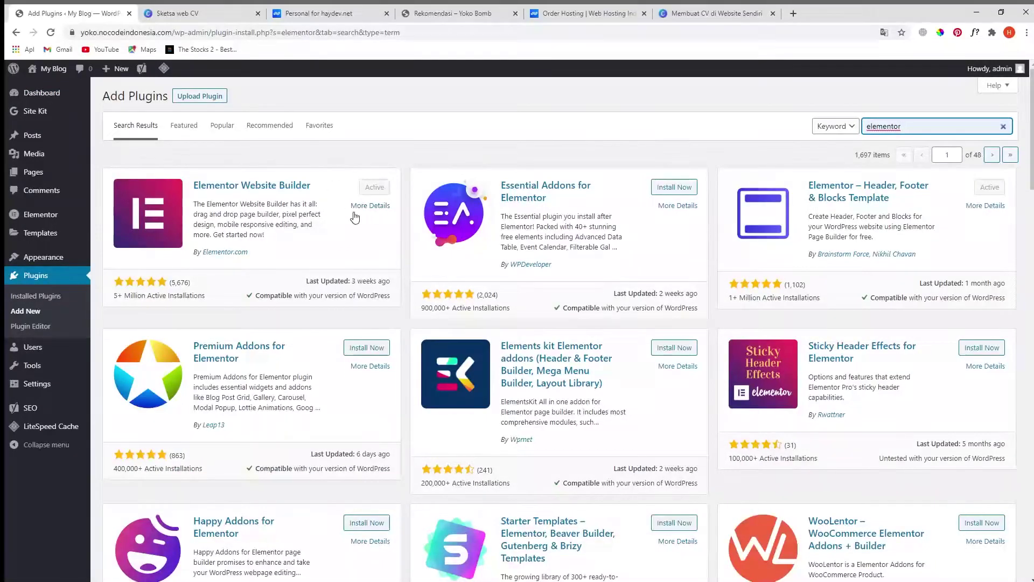
- Add a new page titled 'CV' and open it in Elementor
mouse_move(34, 172)
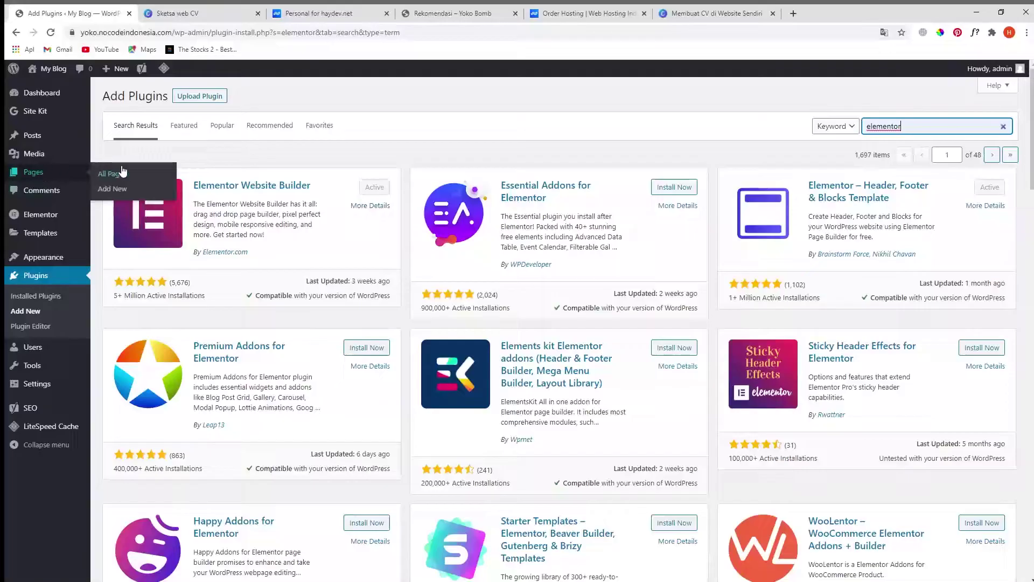
left_click(112, 190)
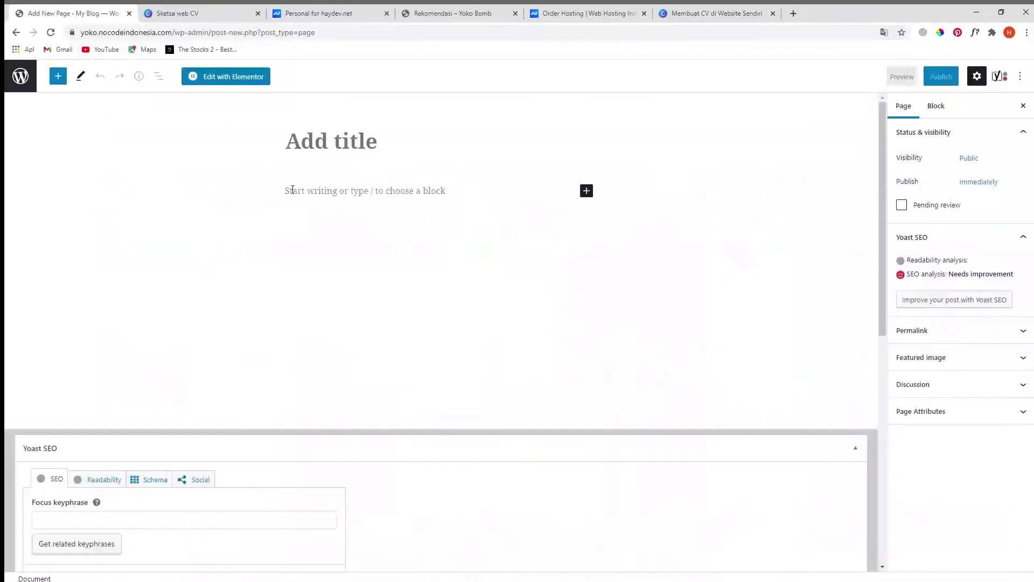
type("CV")
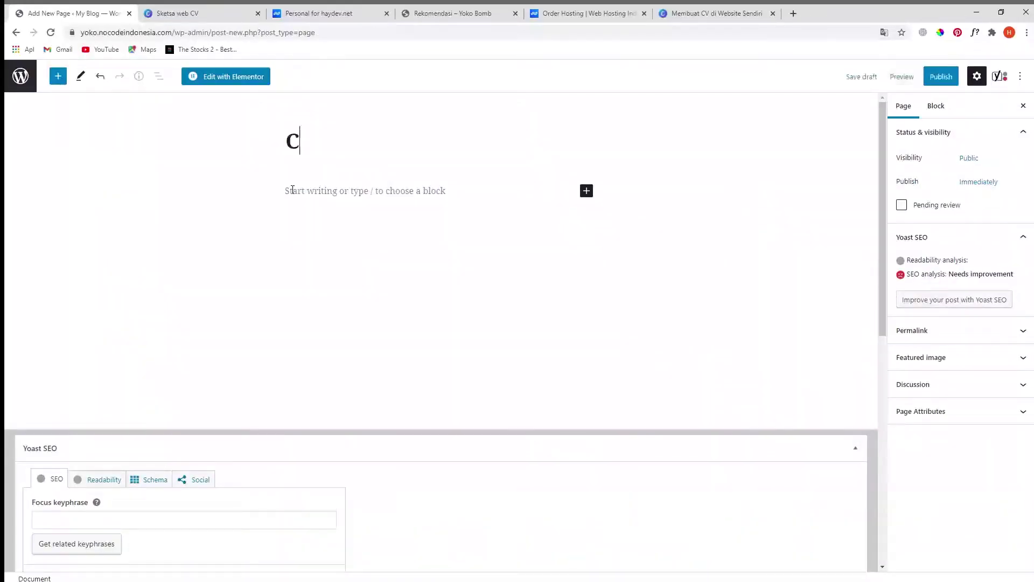
left_click(228, 79)
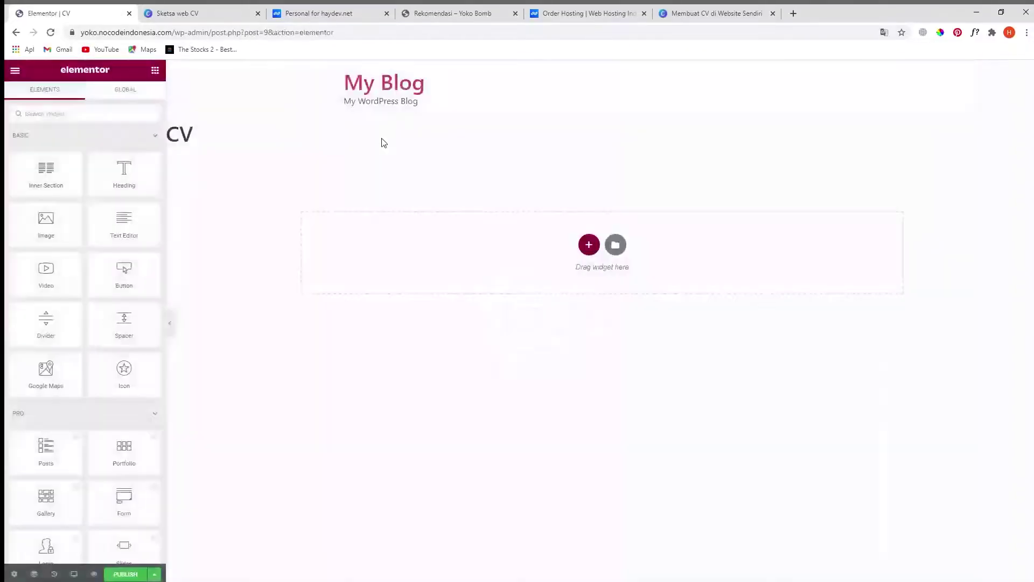
- Set the CV page layout to Elementor Canvas and show the 'Sketsa web CV' mockup
left_click(14, 575)
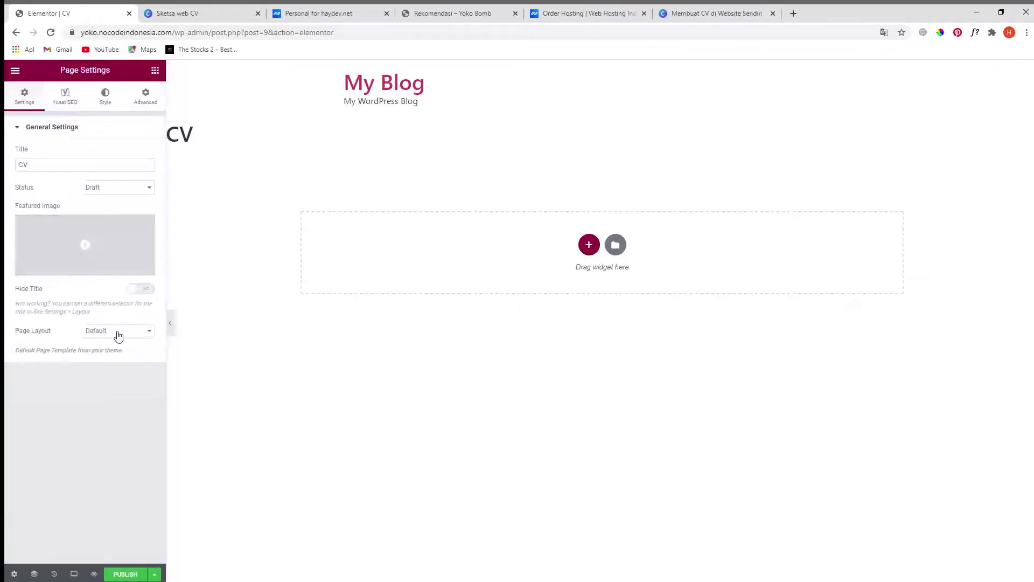
left_click(124, 355)
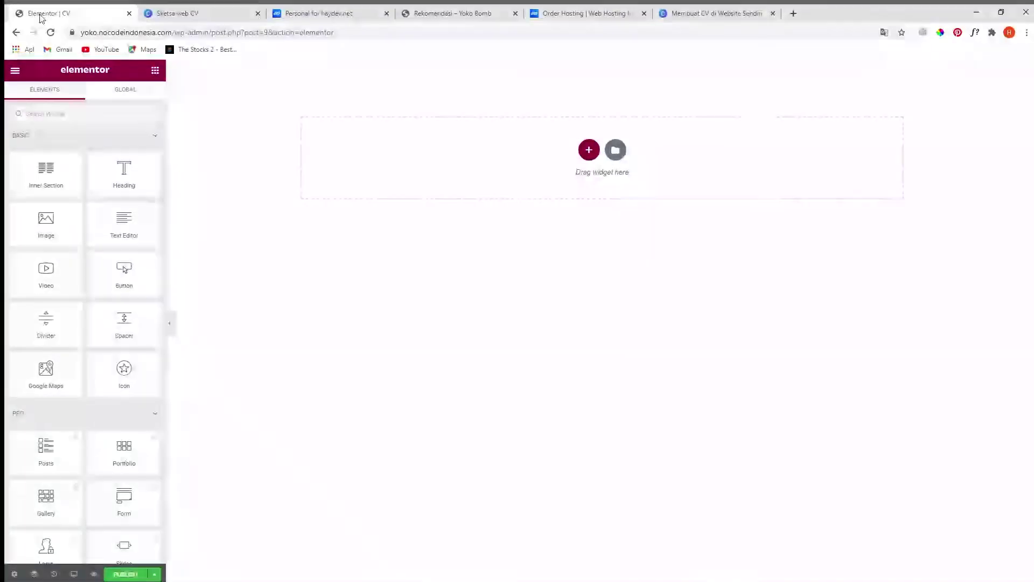
left_click(185, 16)
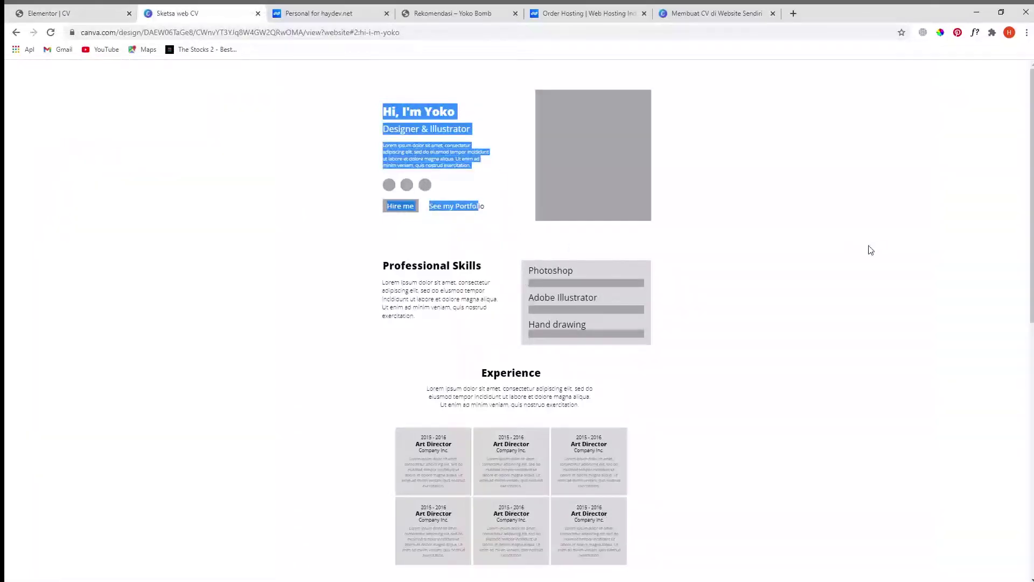
left_click(418, 131)
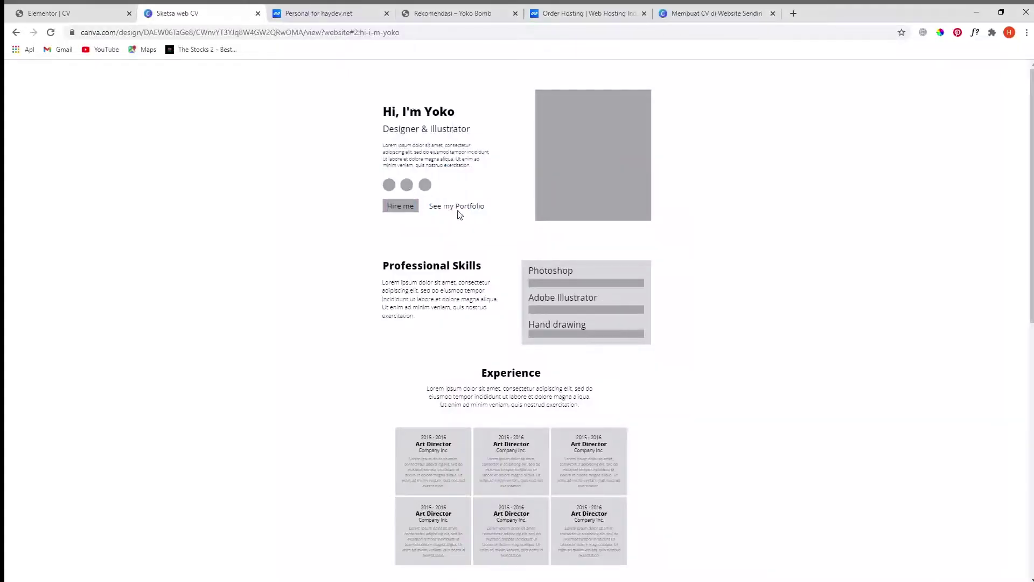
- Add a two-column section with an Image widget in the right column
left_click(43, 13)
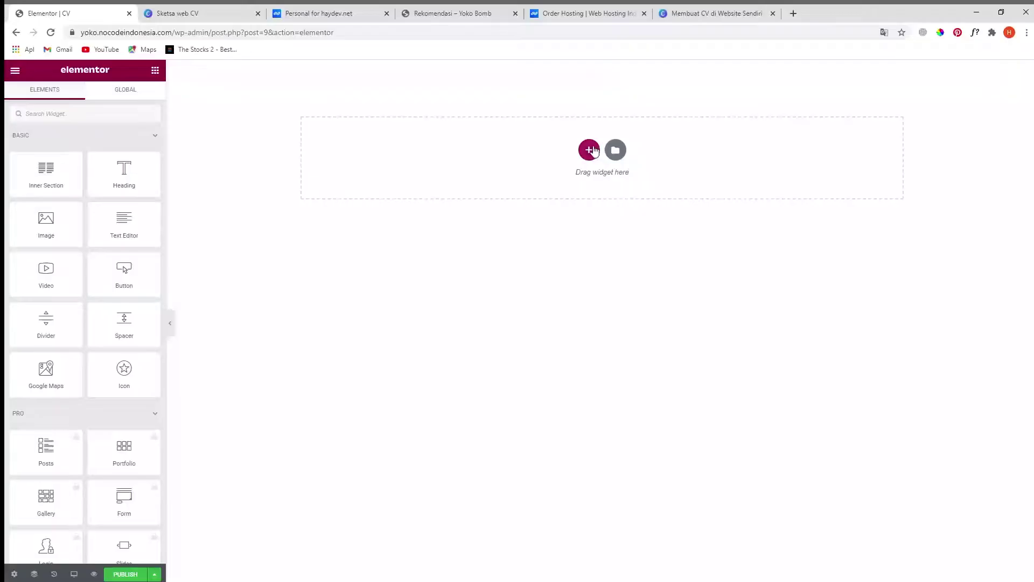
left_click(590, 152)
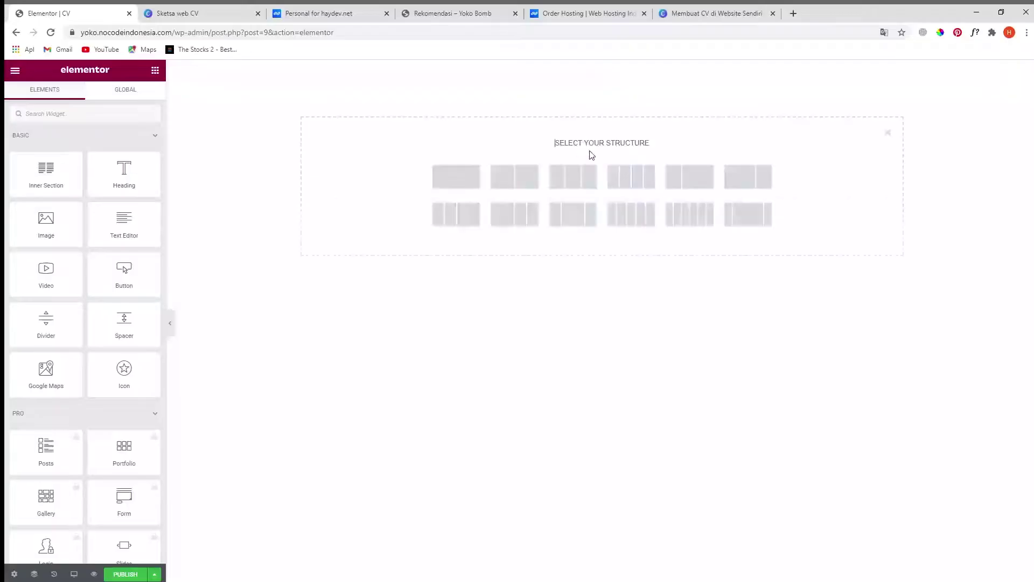
left_click(513, 182)
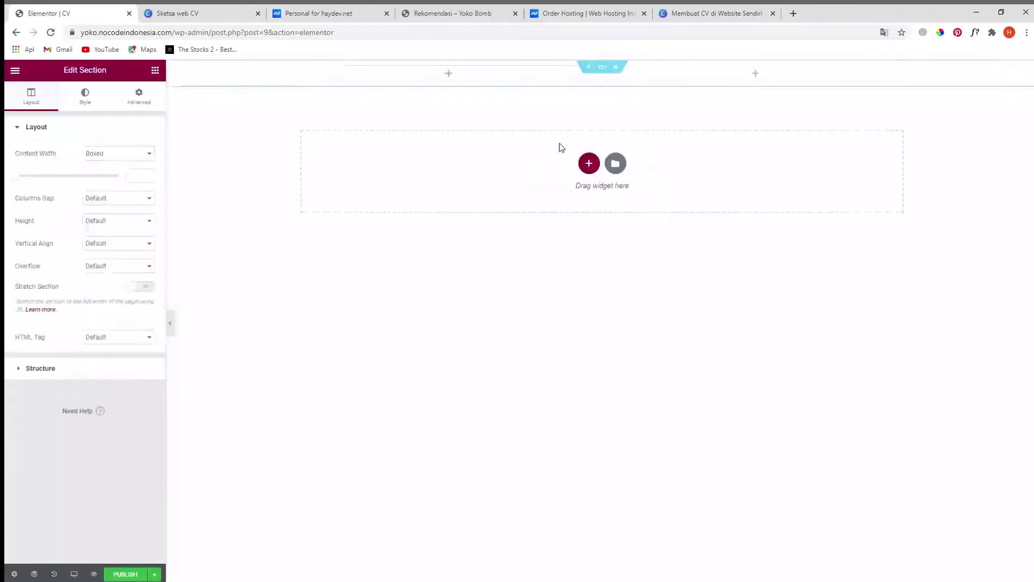
left_click(156, 71)
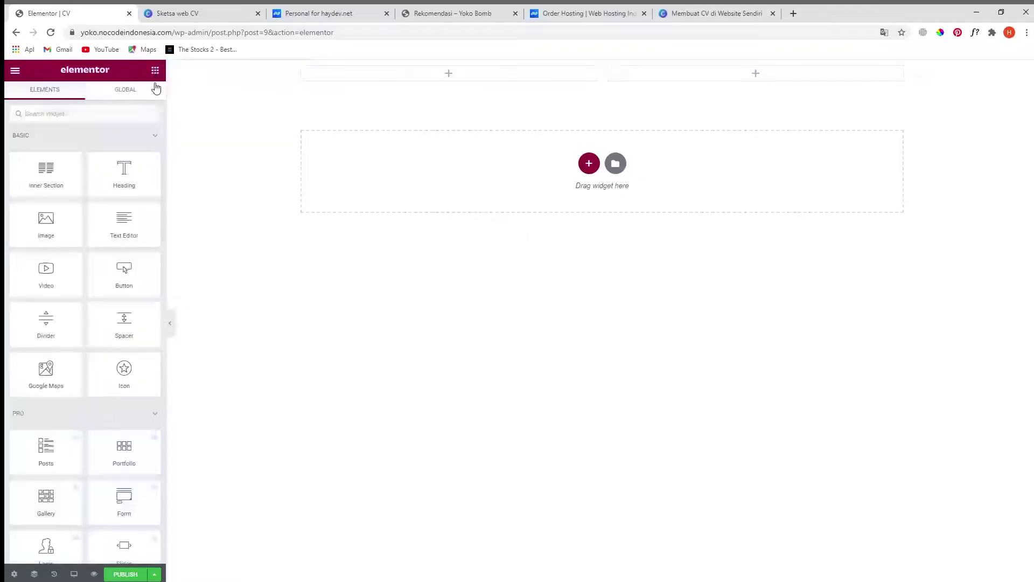
left_click_drag(50, 221, 700, 82)
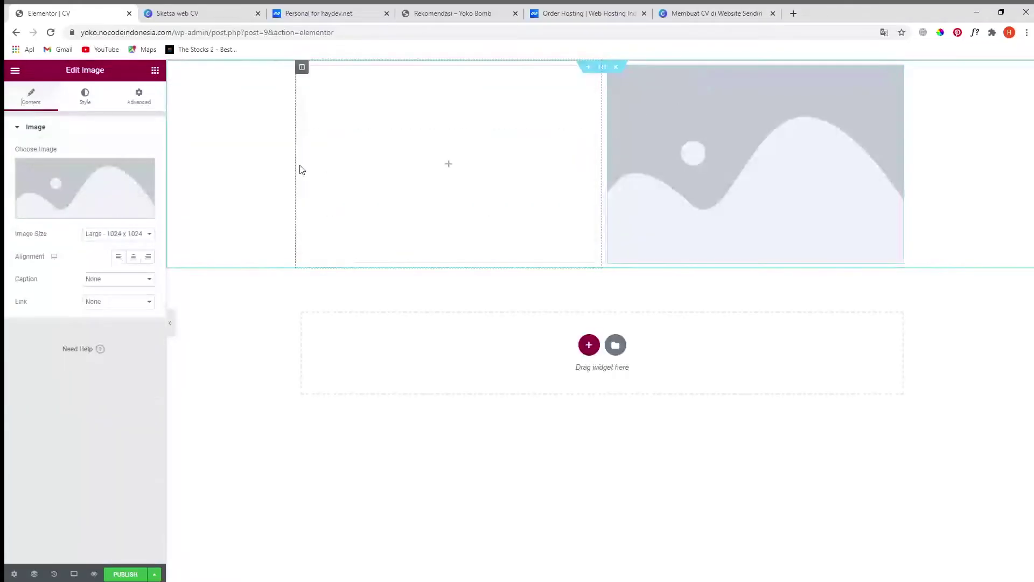
- Insert the portrait photo into the image widget and set its width to about 52%
left_click(83, 200)
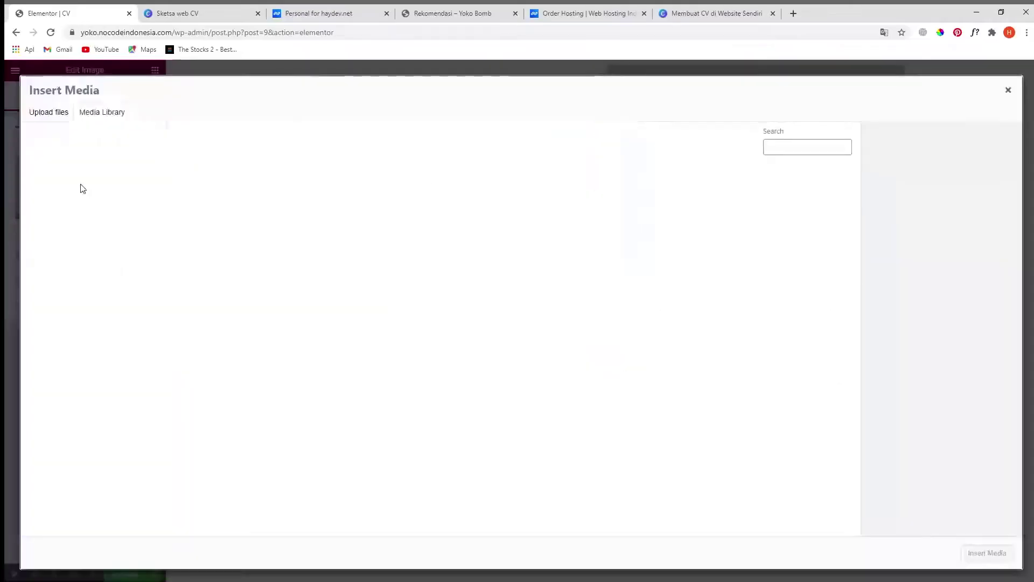
left_click(74, 210)
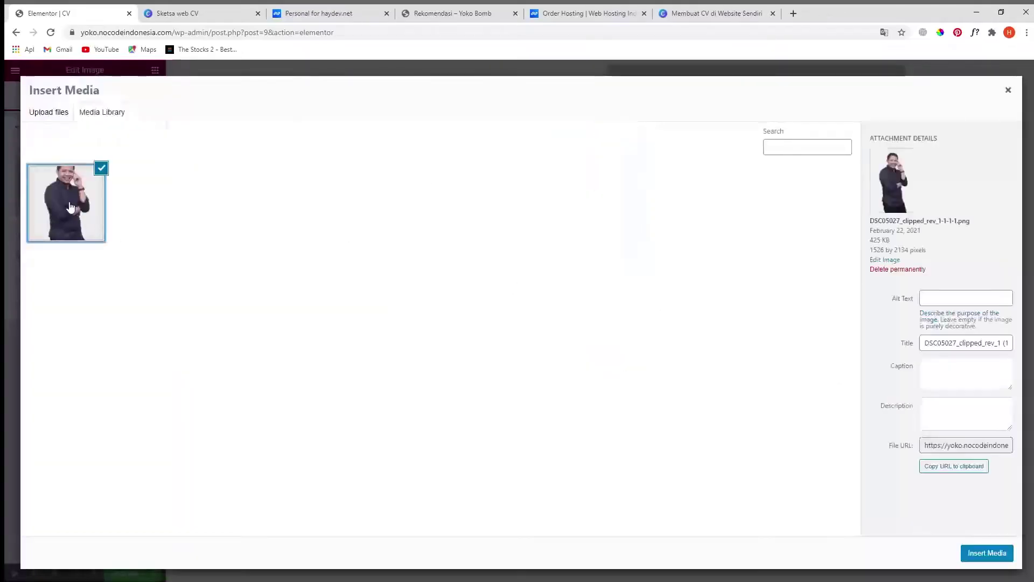
left_click(987, 553)
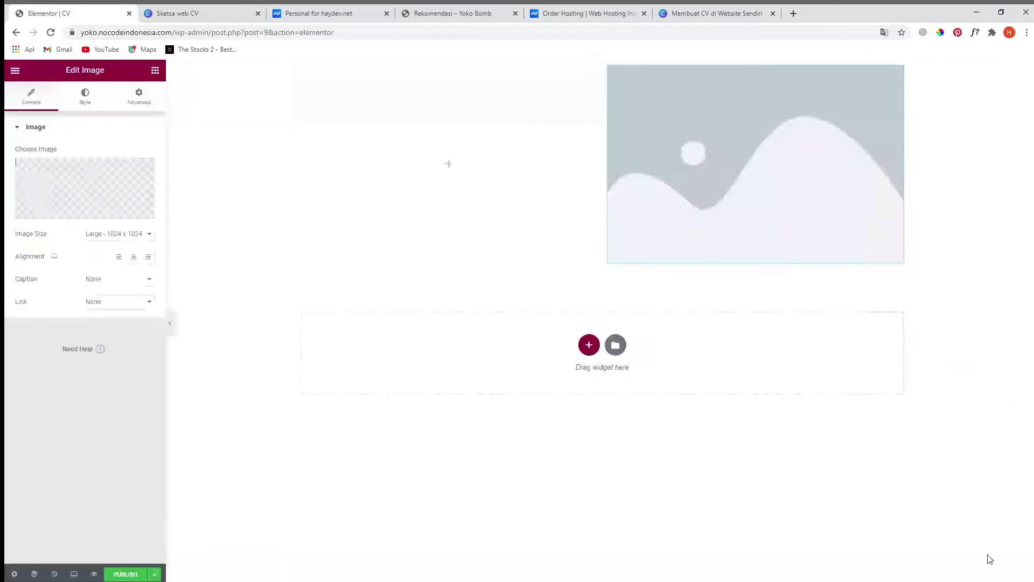
left_click(85, 97)
left_click_drag(16, 169, 69, 168)
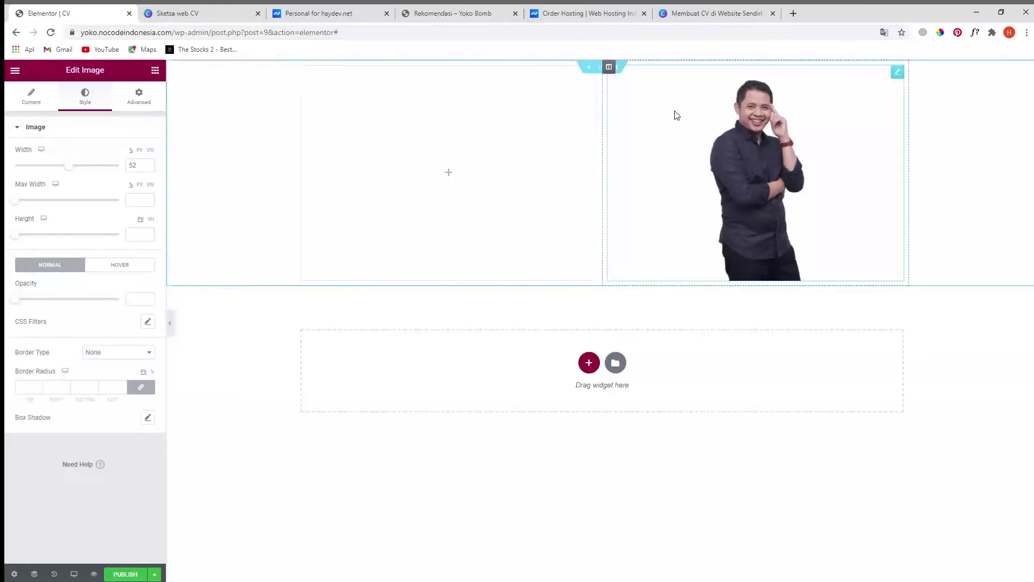
- Give the two-column section a Classic pale light-blue background, #E3EEFF
left_click(602, 72)
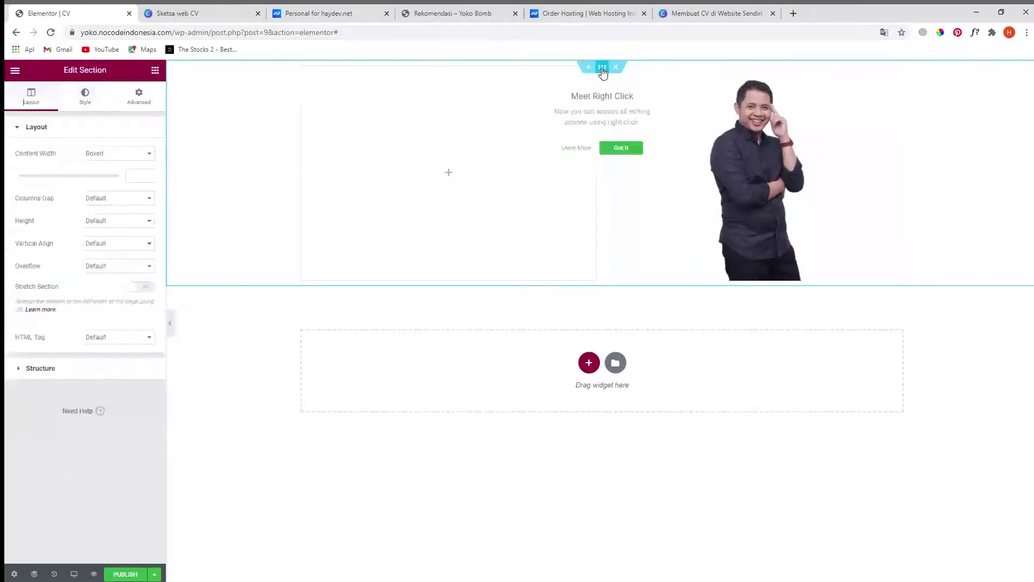
left_click(84, 97)
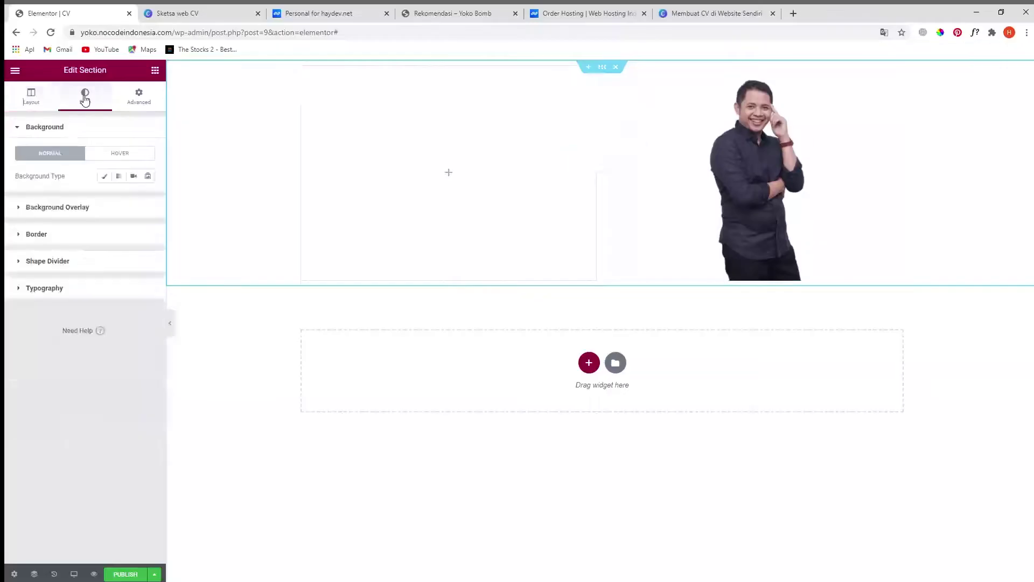
left_click(104, 177)
left_click(148, 200)
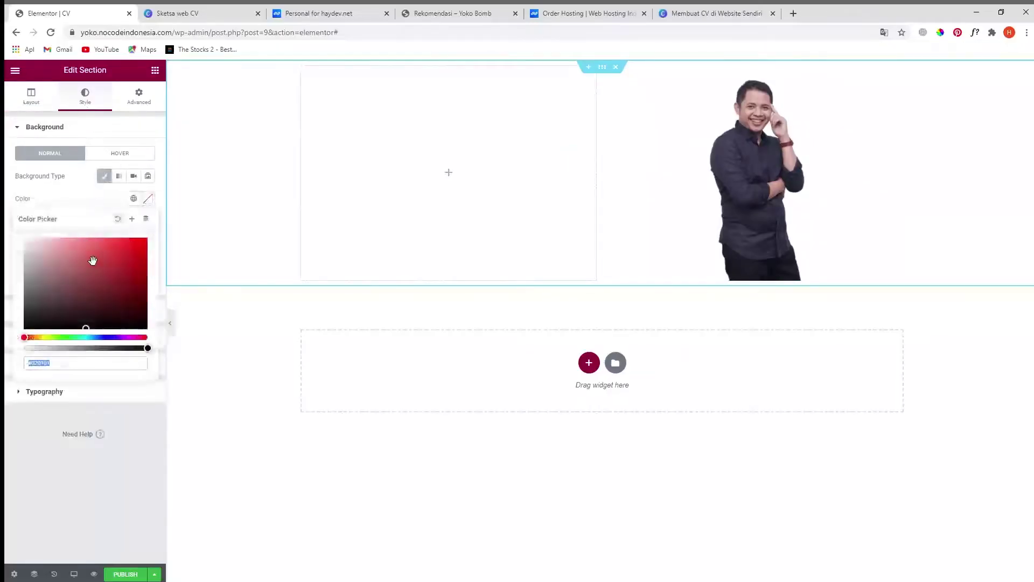
left_click_drag(71, 290, 58, 231)
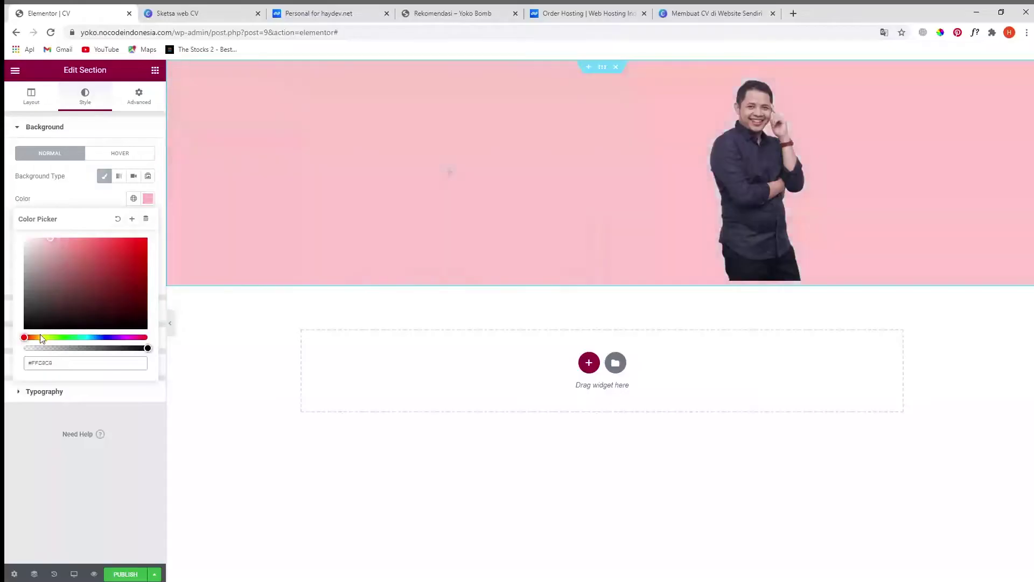
left_click_drag(25, 338, 95, 338)
left_click_drag(51, 249, 40, 231)
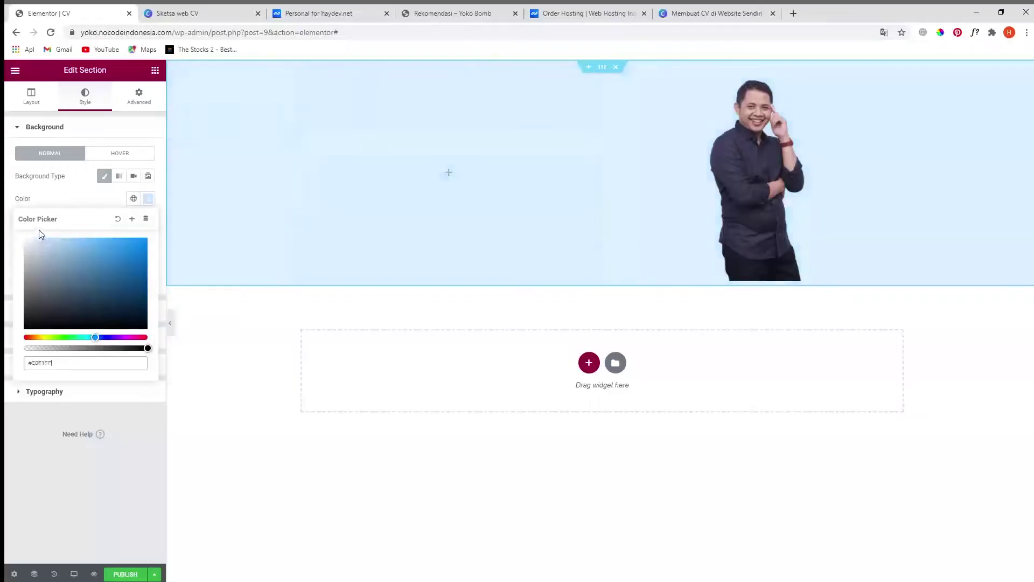
left_click_drag(97, 337, 103, 337)
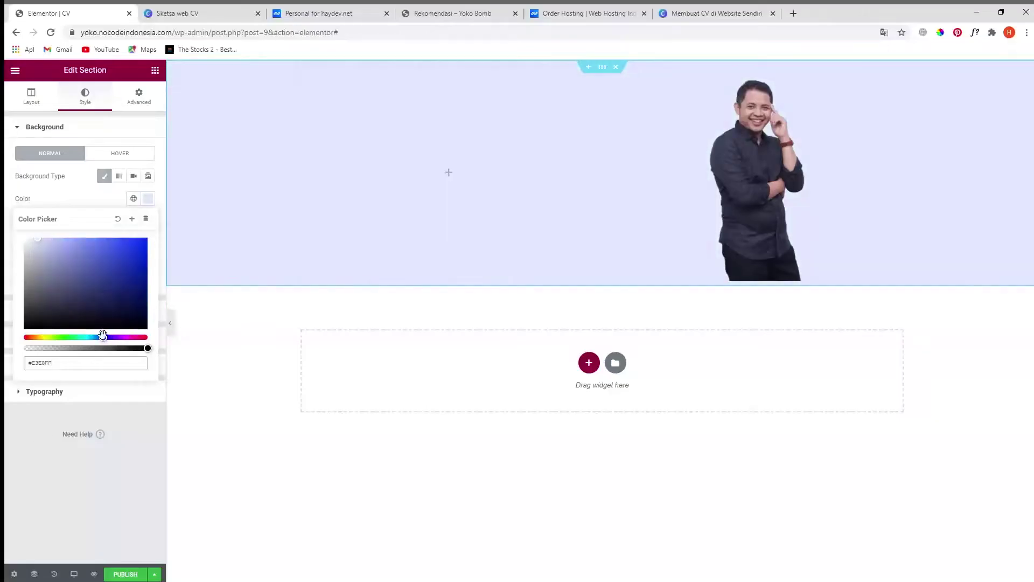
left_click_drag(103, 336, 99, 337)
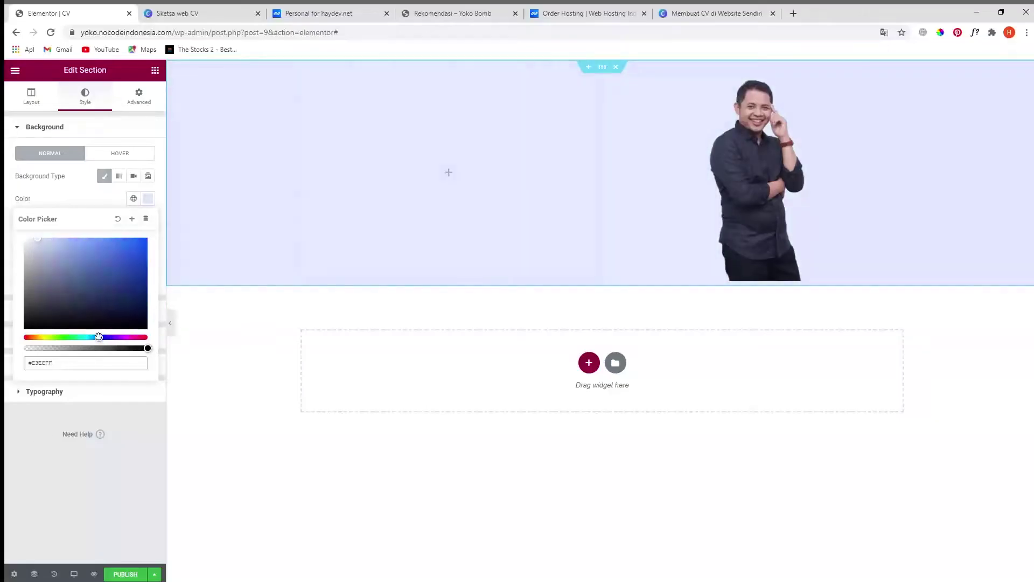
left_click(33, 427)
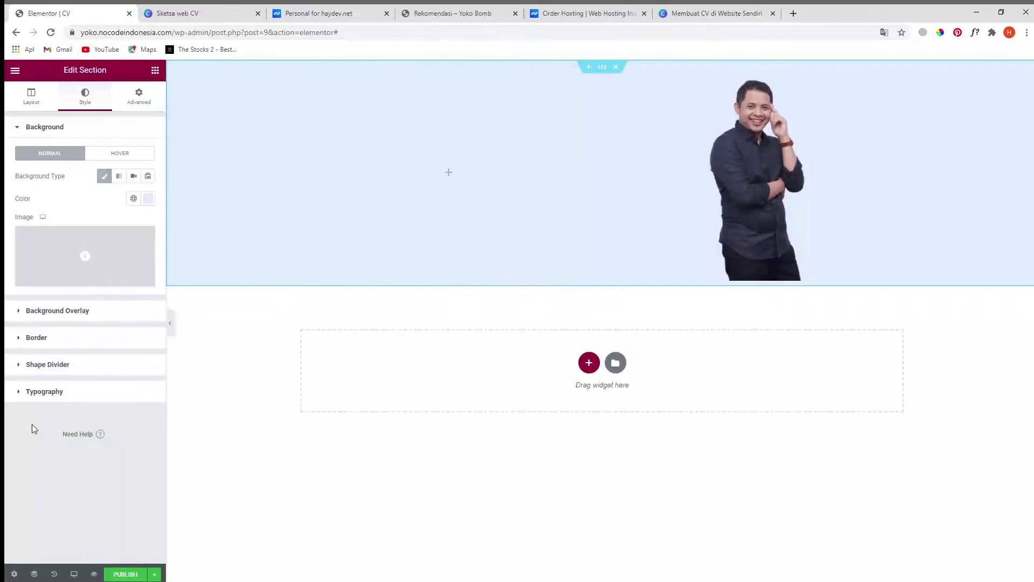
- Set the hero section padding to 150 px top and 100 px bottom
left_click(142, 96)
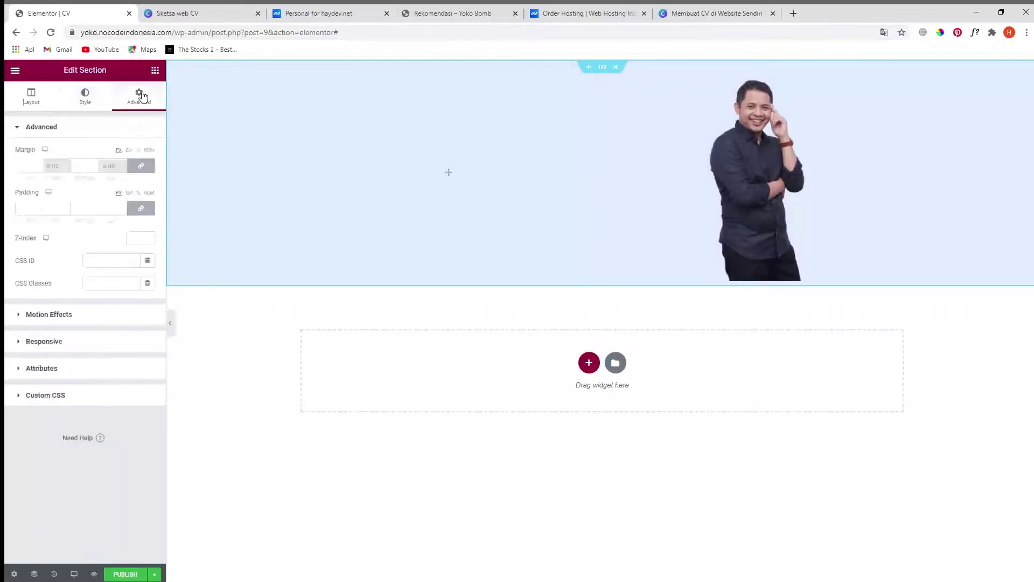
left_click(140, 207)
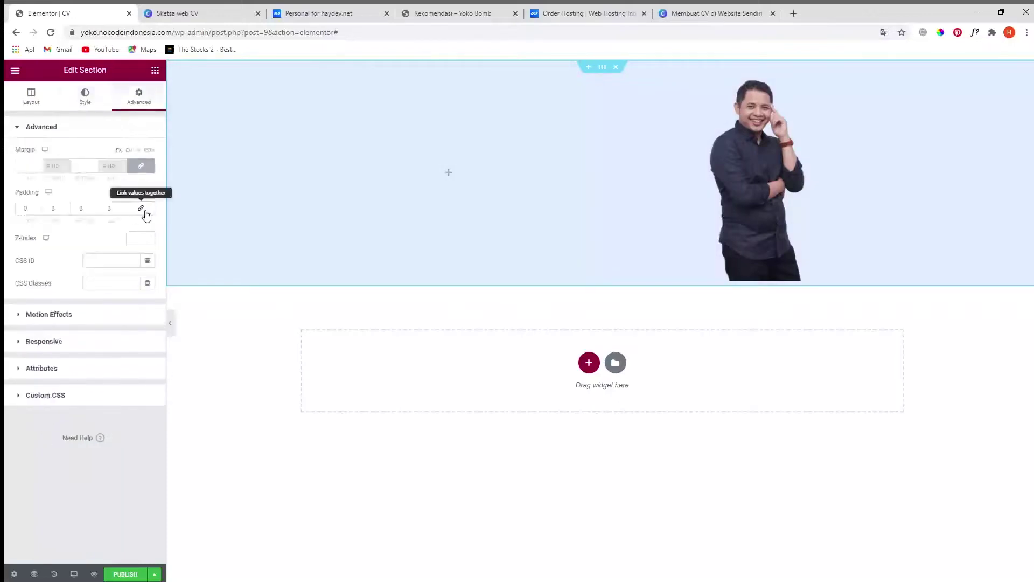
left_click(19, 210)
type("1500")
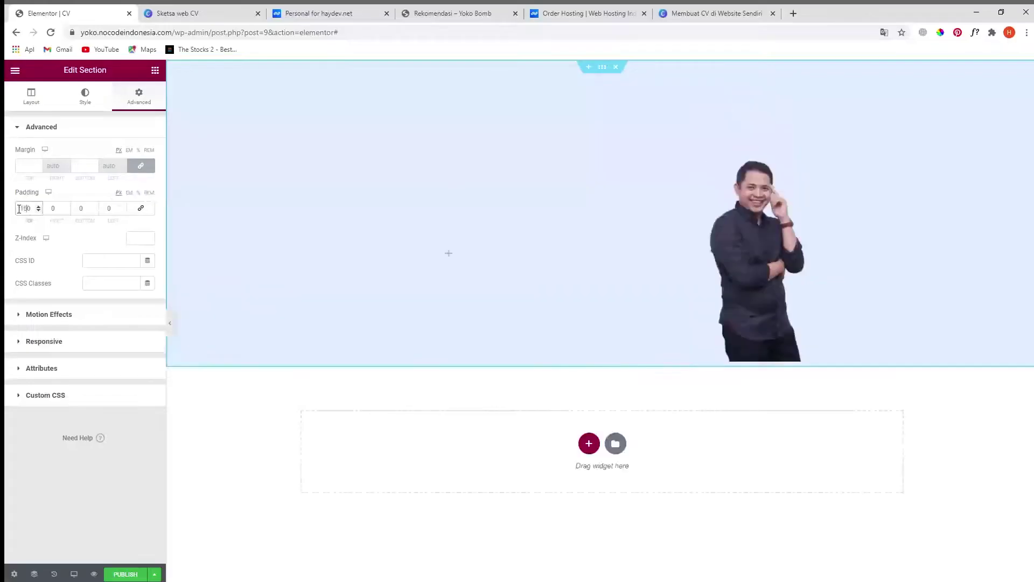
key("Delete")
left_click(79, 210)
type("100")
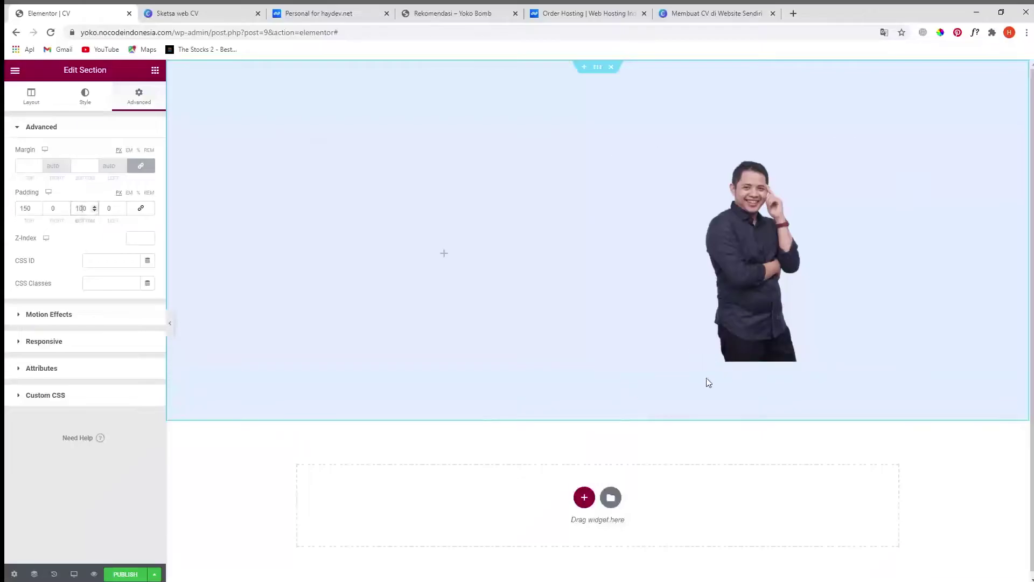
left_click(154, 70)
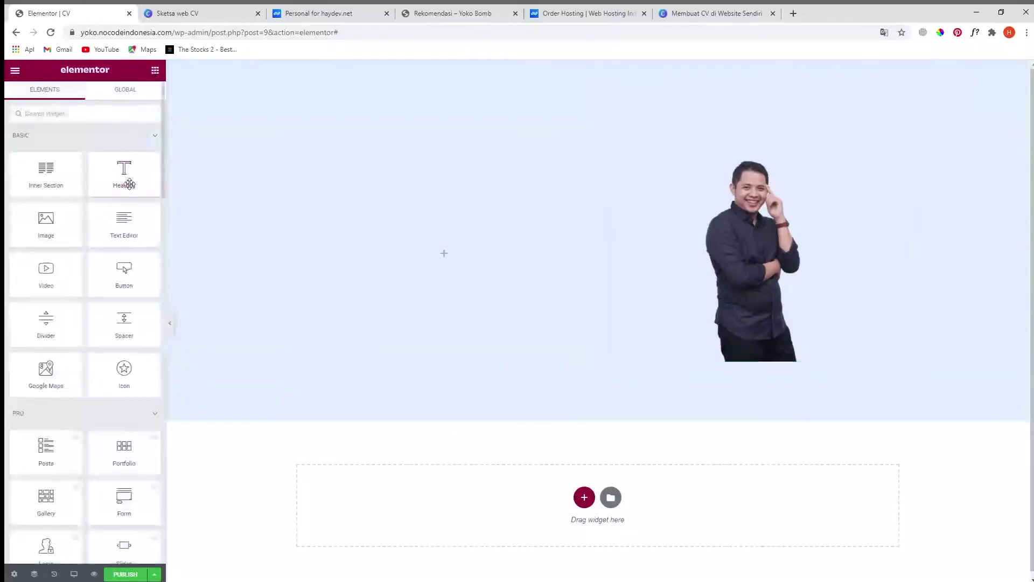
- Add a Heading widget to the hero's left column reading 'Hi, I'm Yoko', copied from the Canva sketch
left_click_drag(119, 163, 431, 247)
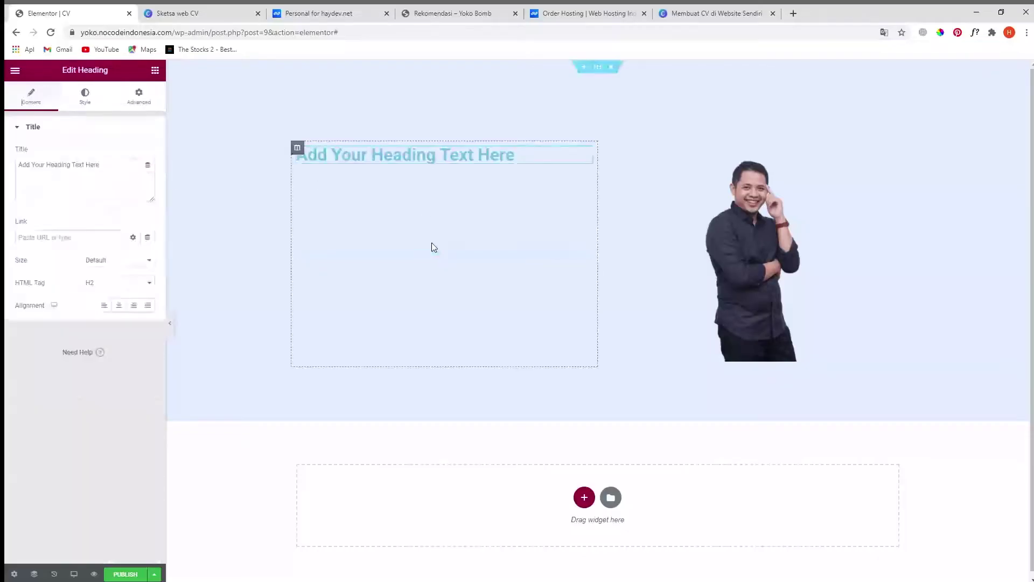
triple_click(73, 164)
left_click(202, 19)
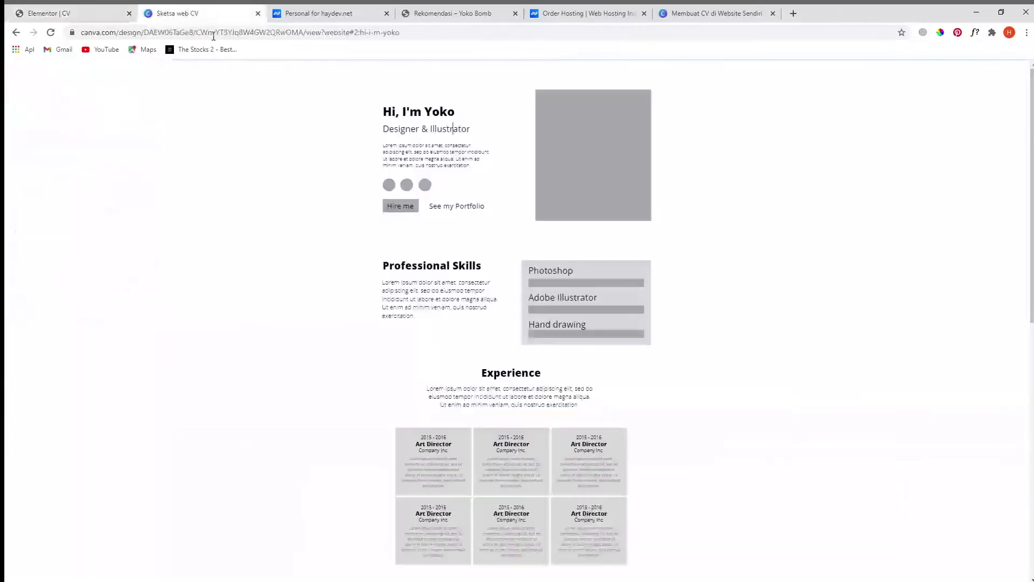
left_click_drag(385, 112, 451, 112)
key("ctrl+c")
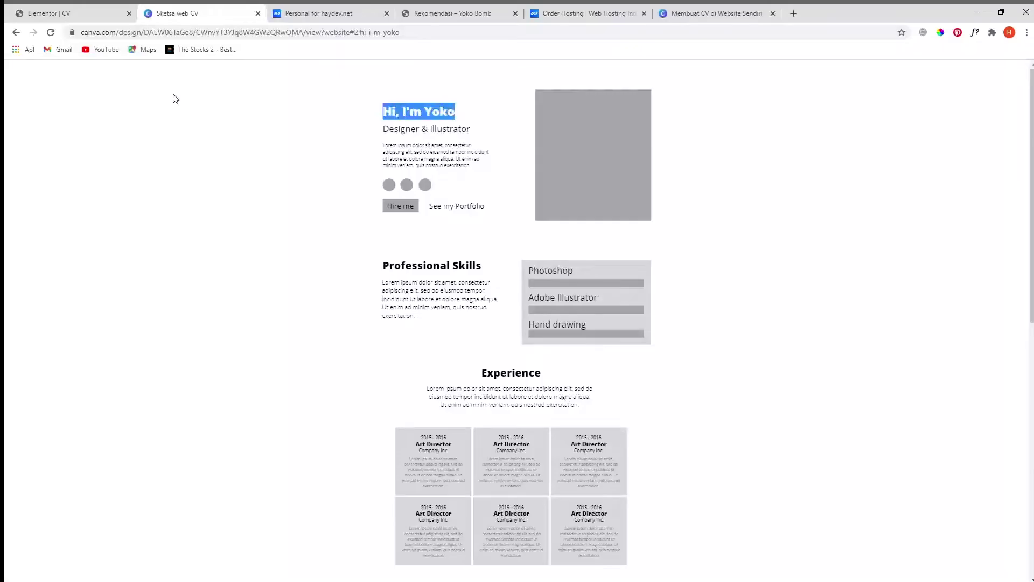
left_click(79, 13)
triple_click(86, 173)
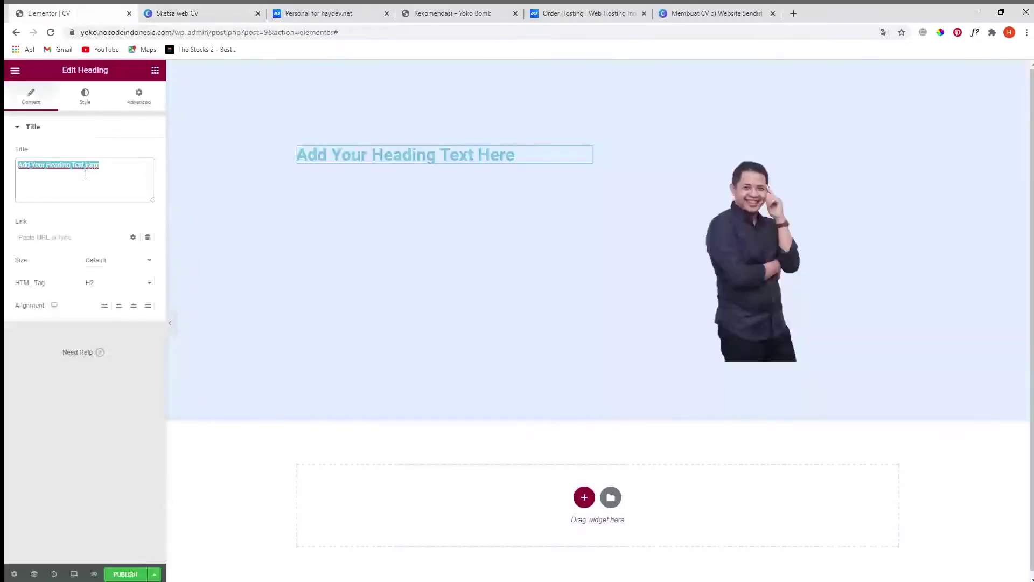
key("ctrl+v")
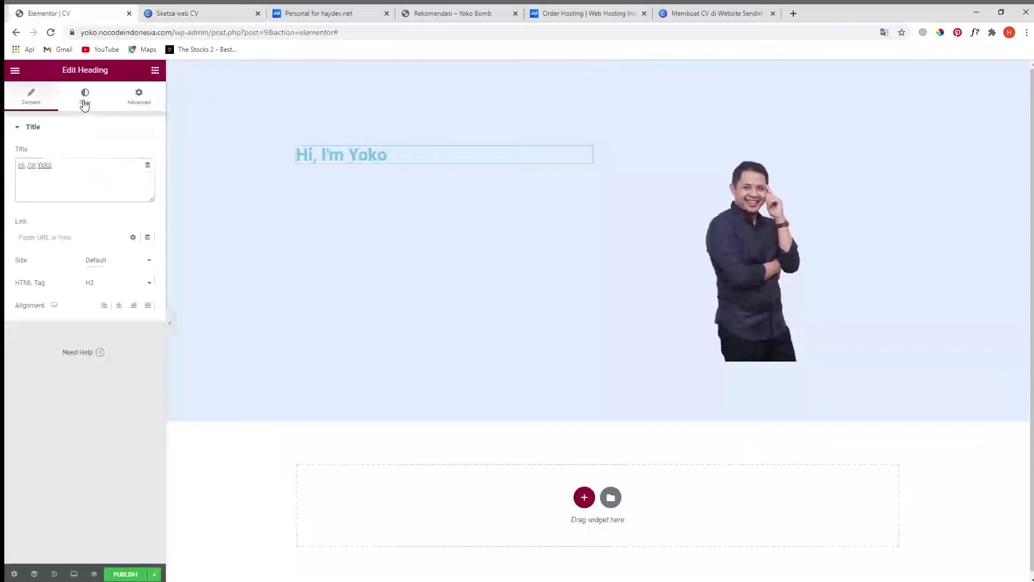
- Style the heading dark grey (#202020) in Poppins 600 at 38 px
left_click(88, 103)
left_click(149, 154)
mouse_move(64, 265)
left_mouse_down()
mouse_move(19, 273)
mouse_move(16, 262)
mouse_move(9, 277)
left_mouse_up()
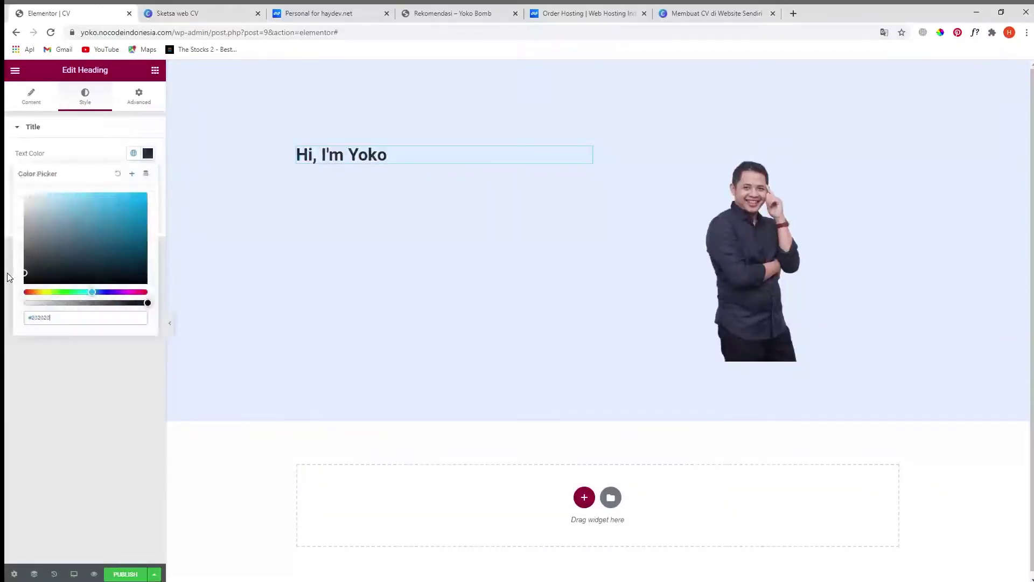
left_click(53, 350)
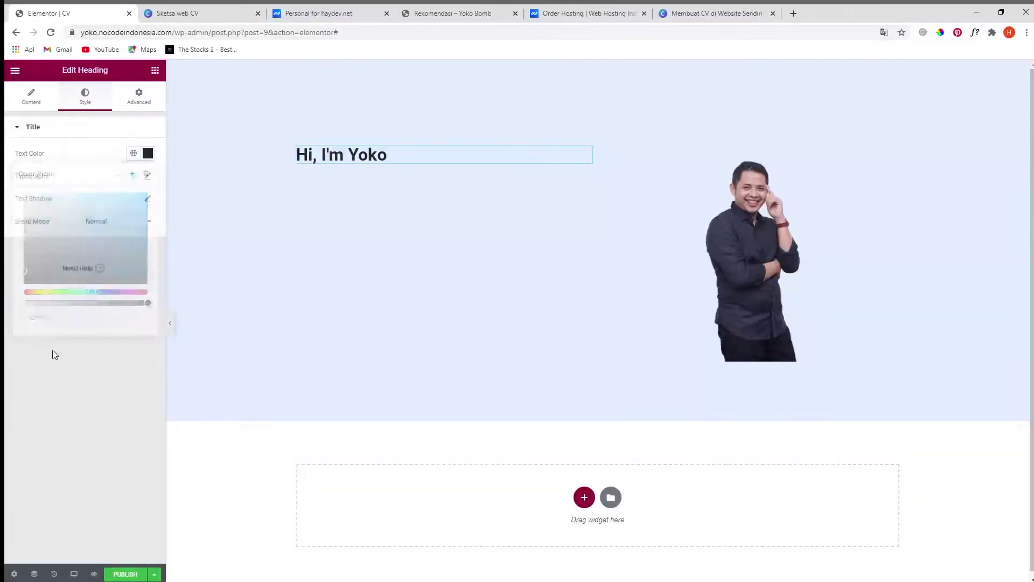
left_click(147, 176)
left_click(108, 229)
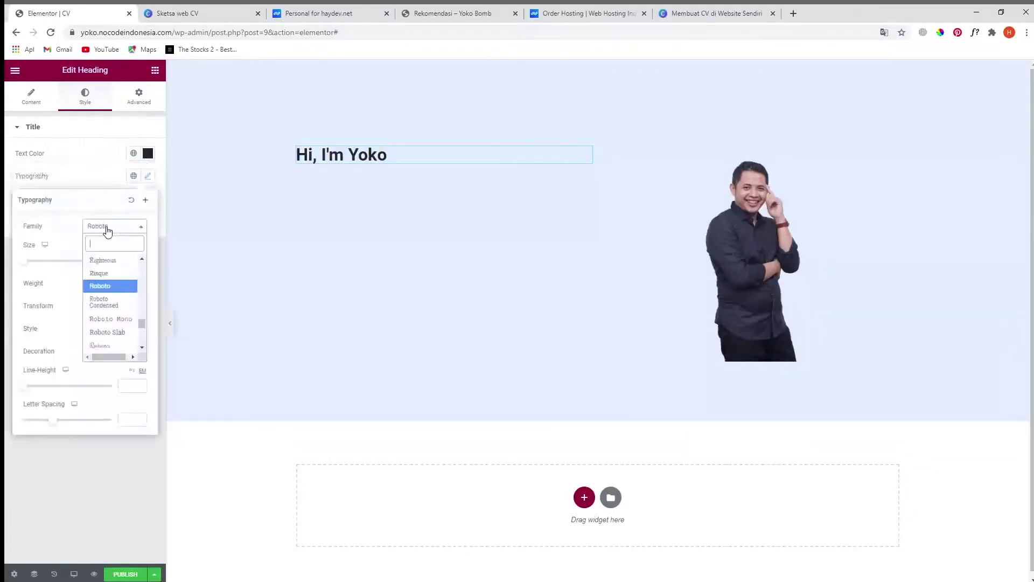
type("pop")
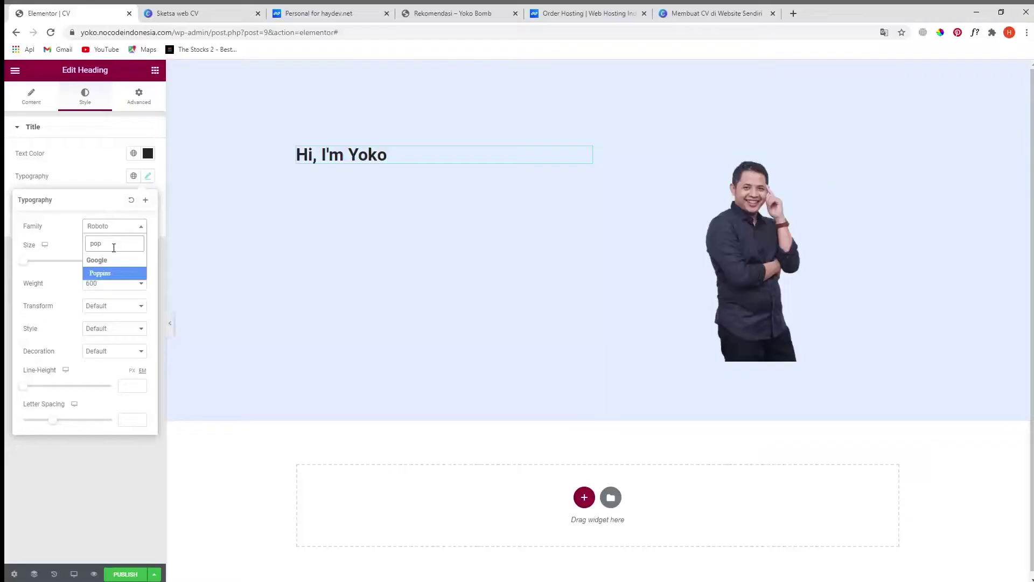
left_click(115, 275)
left_click(127, 261)
type("1")
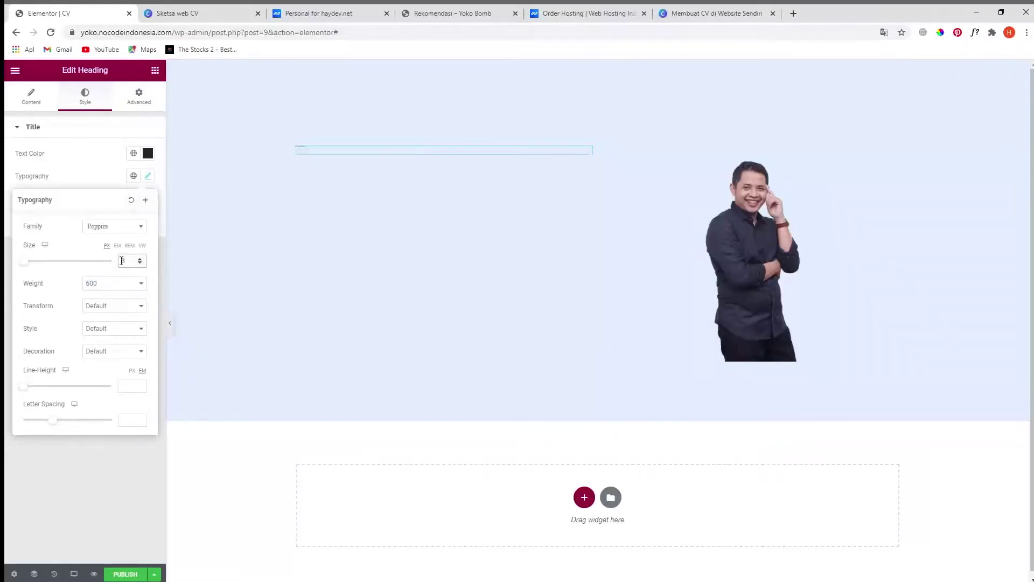
type("8")
left_click(93, 467)
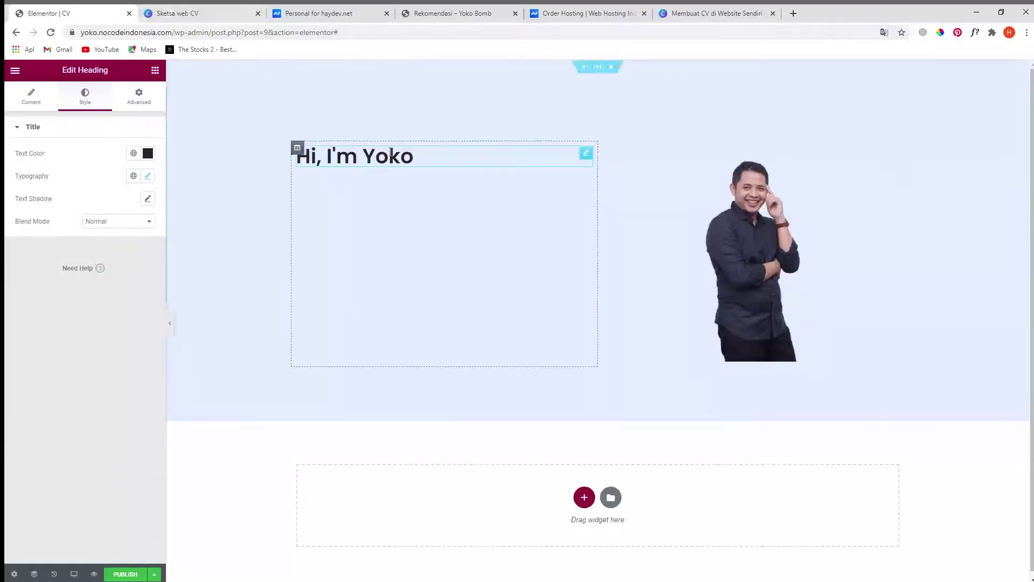
- Duplicate the greeting heading and change its text to 'Designer & Illustrator' from the sketch
right_click(589, 163)
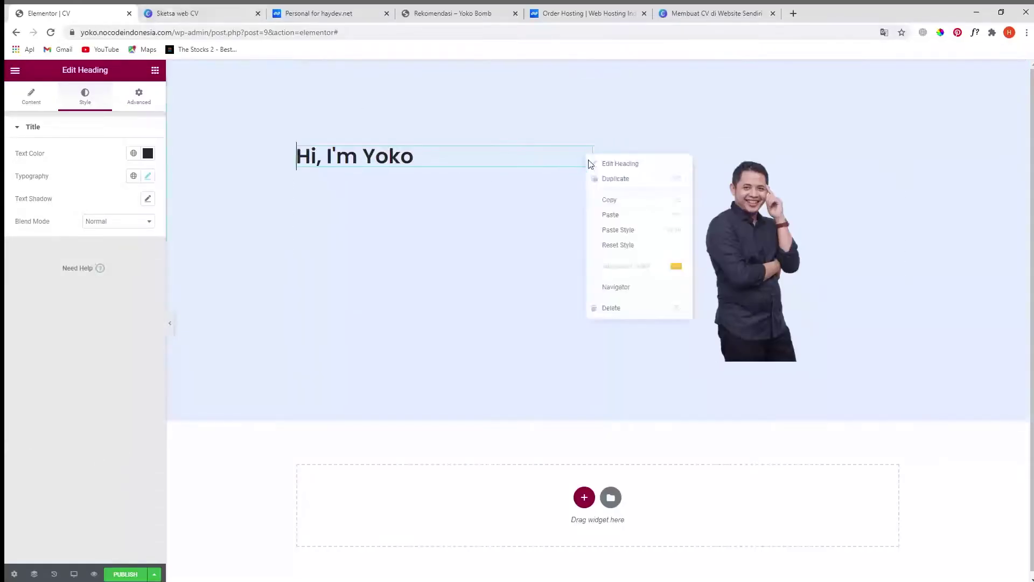
left_click(613, 179)
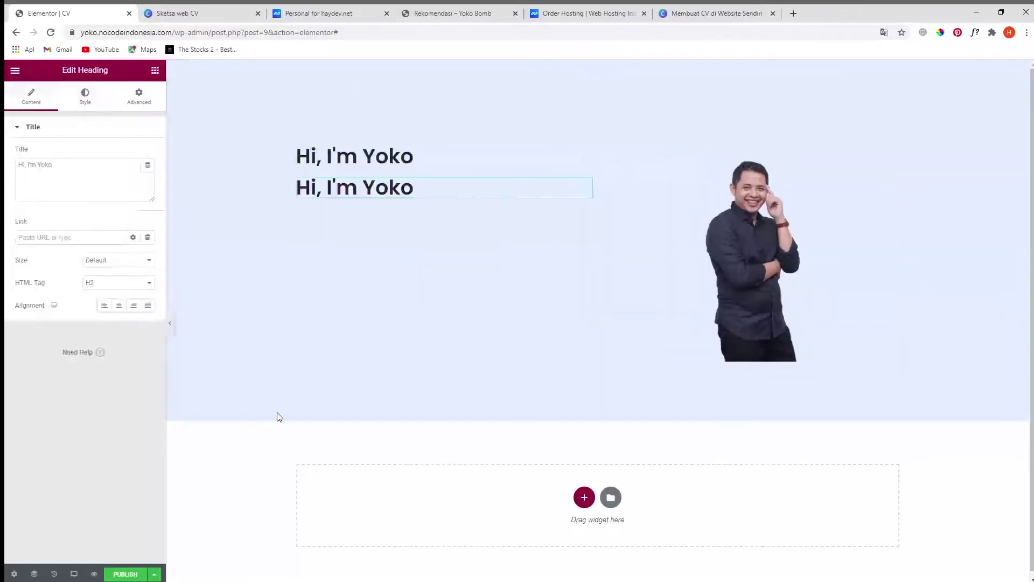
left_click(191, 13)
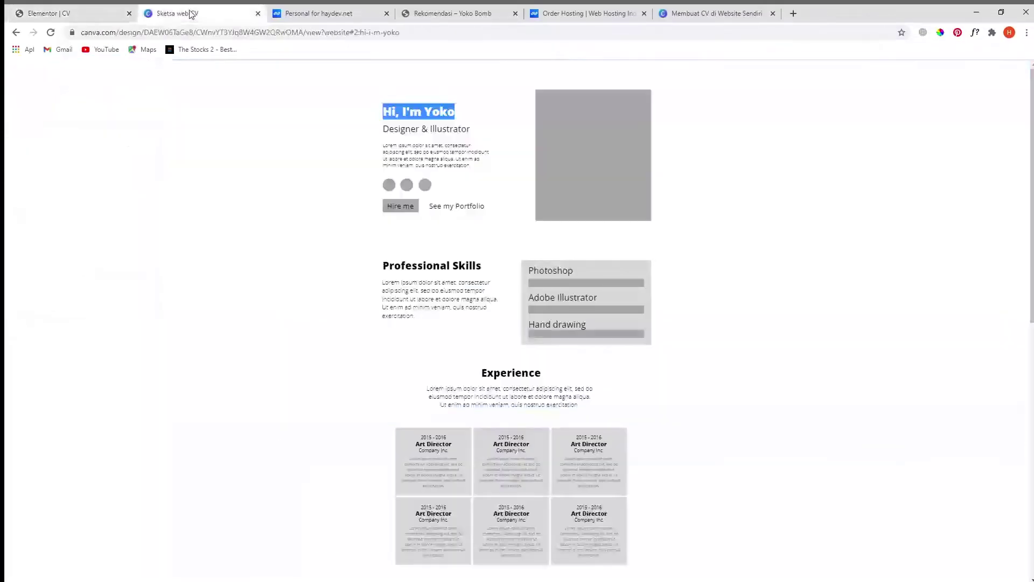
left_click(411, 128)
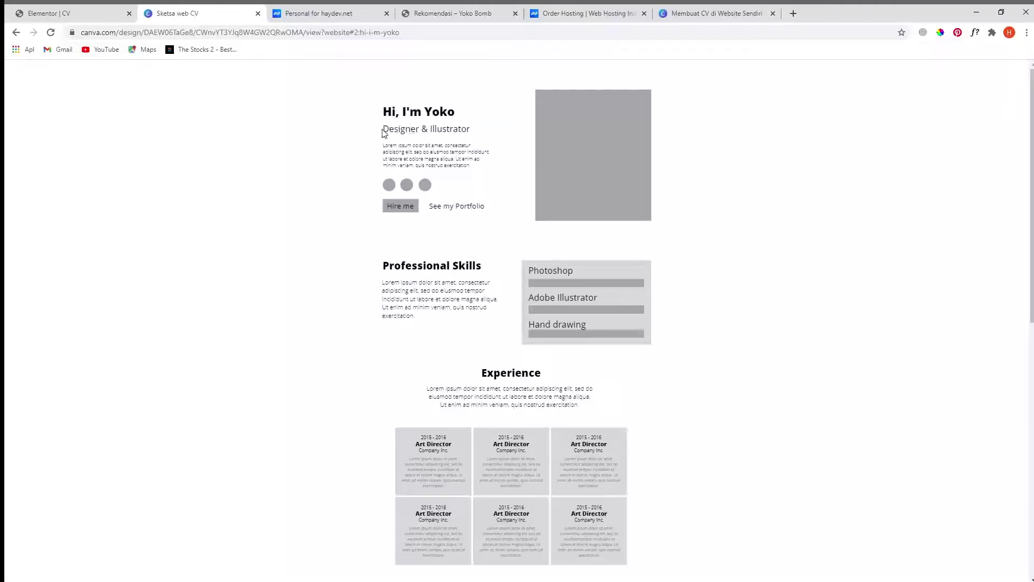
left_click_drag(383, 128, 467, 131)
left_click(59, 13)
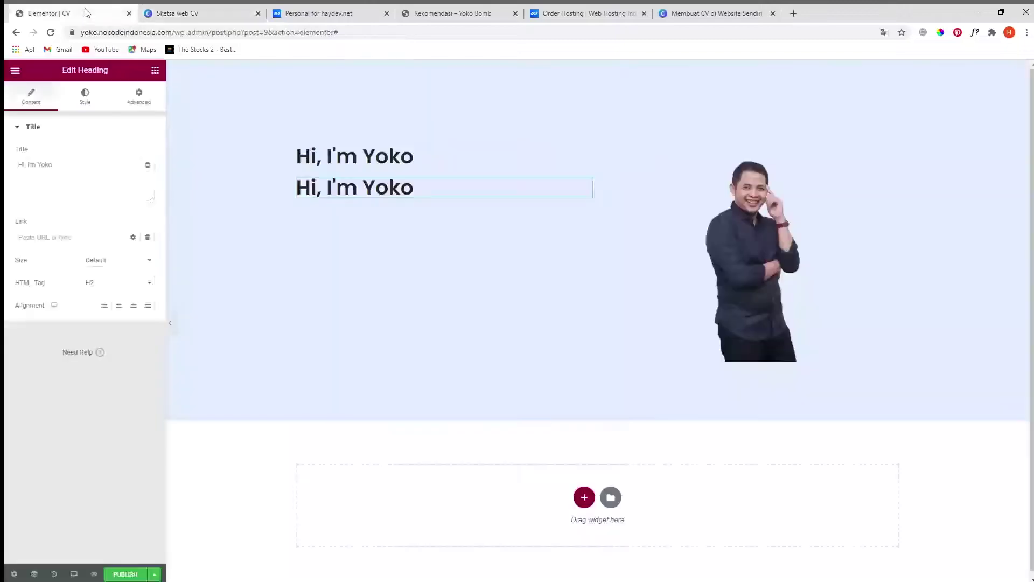
left_click(69, 183)
key("ctrl+a")
type("Designer & Illustrator")
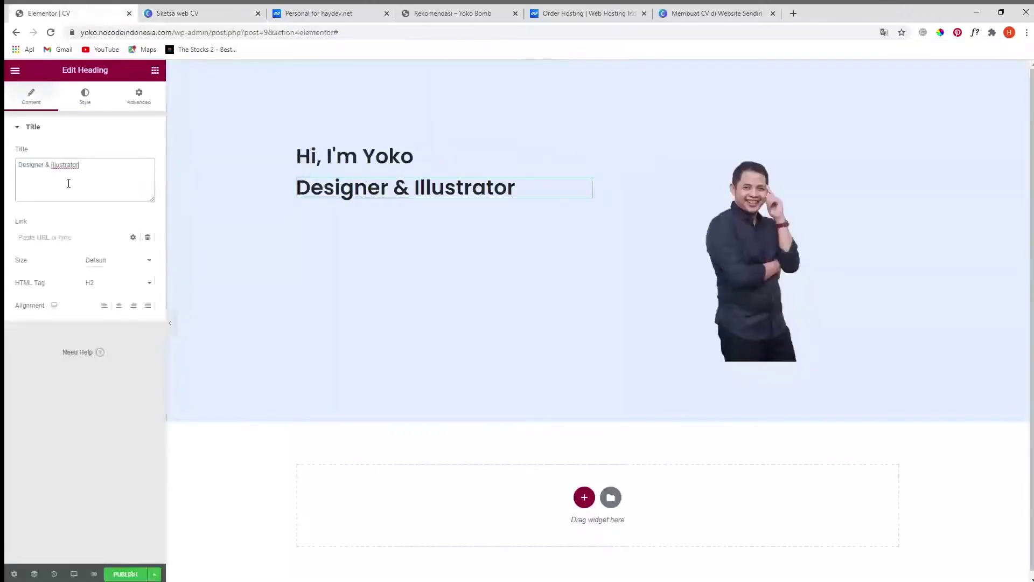
- Set the subheading to size 24 and weight 500, then copy the sketch's intro paragraph
left_click(85, 100)
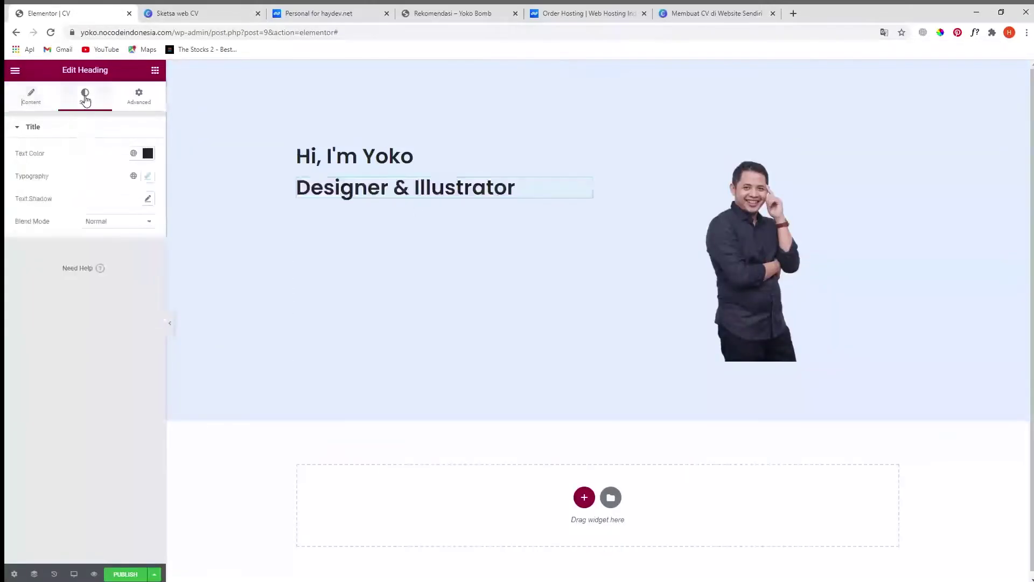
left_click(148, 176)
double_click(132, 259)
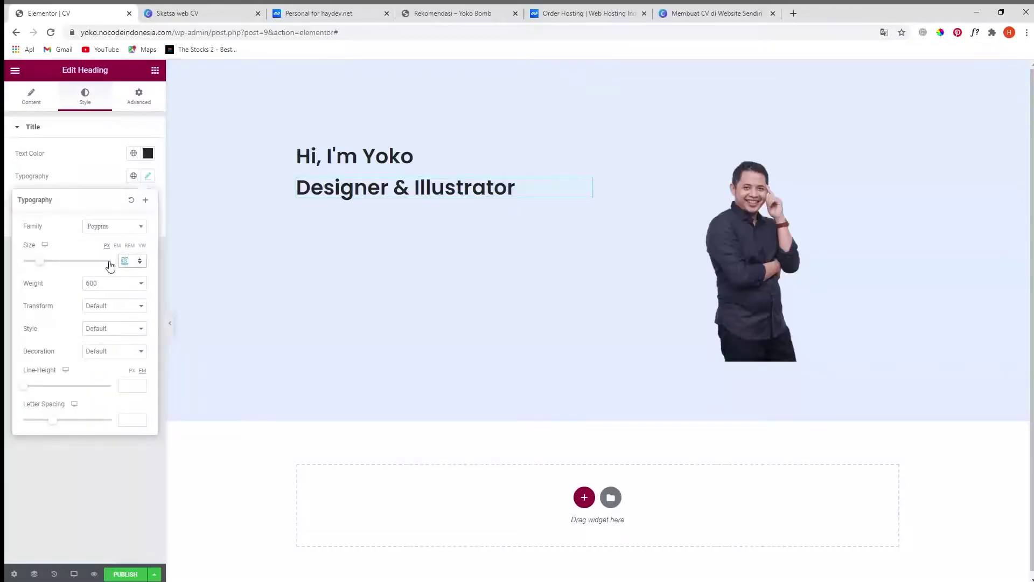
type("24")
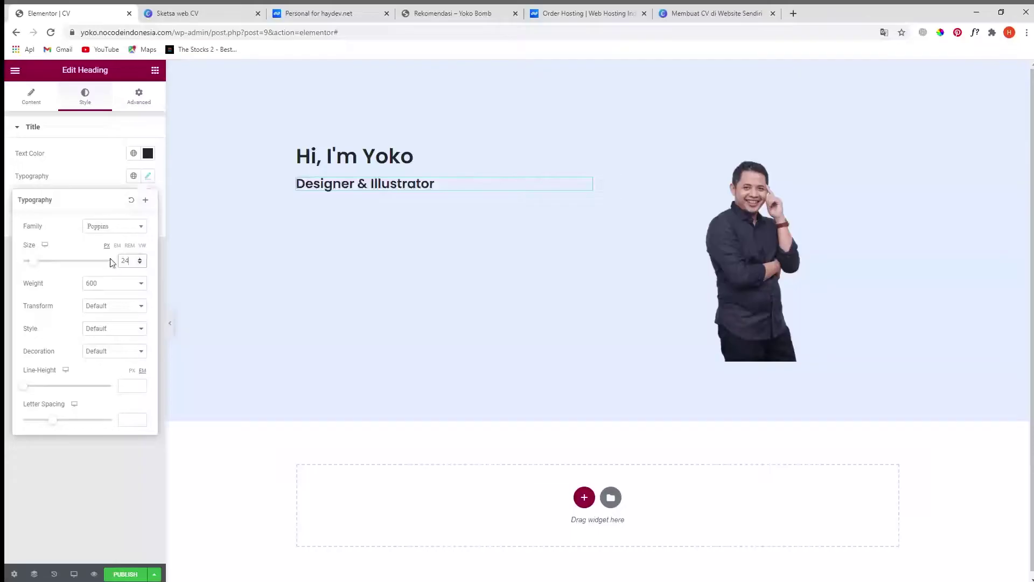
key("Tab")
key("Up")
left_click(87, 455)
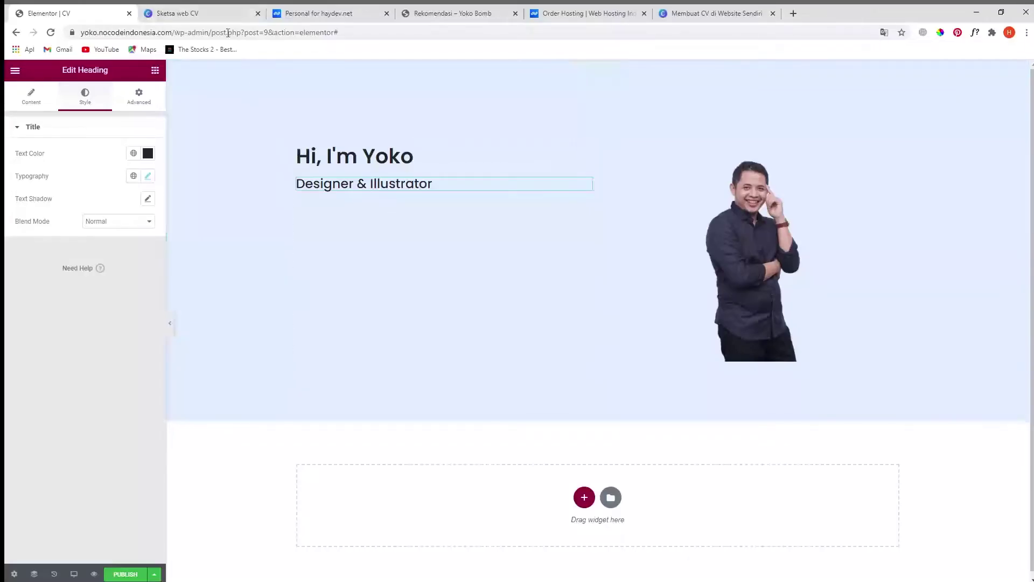
left_click(210, 15)
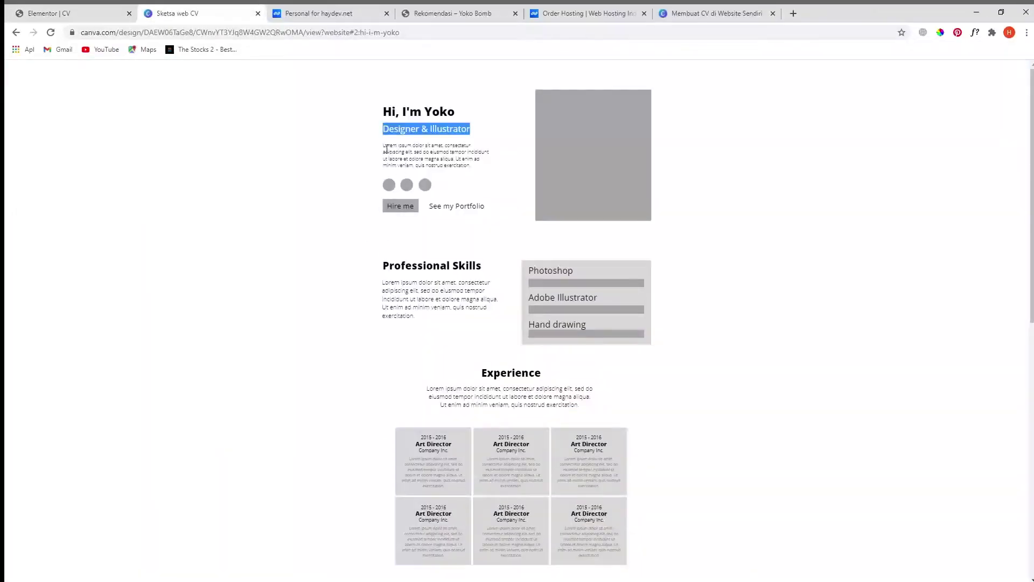
left_click_drag(384, 147, 468, 166)
key("ctrl+c")
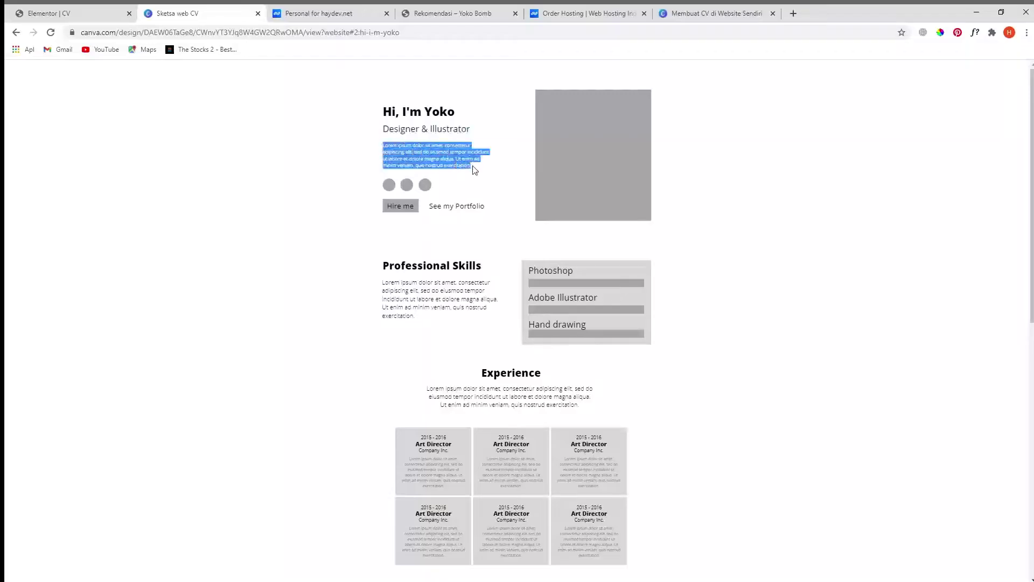
- Add a Text Editor under the subheading containing the pasted lorem ipsum paragraph
left_click(88, 17)
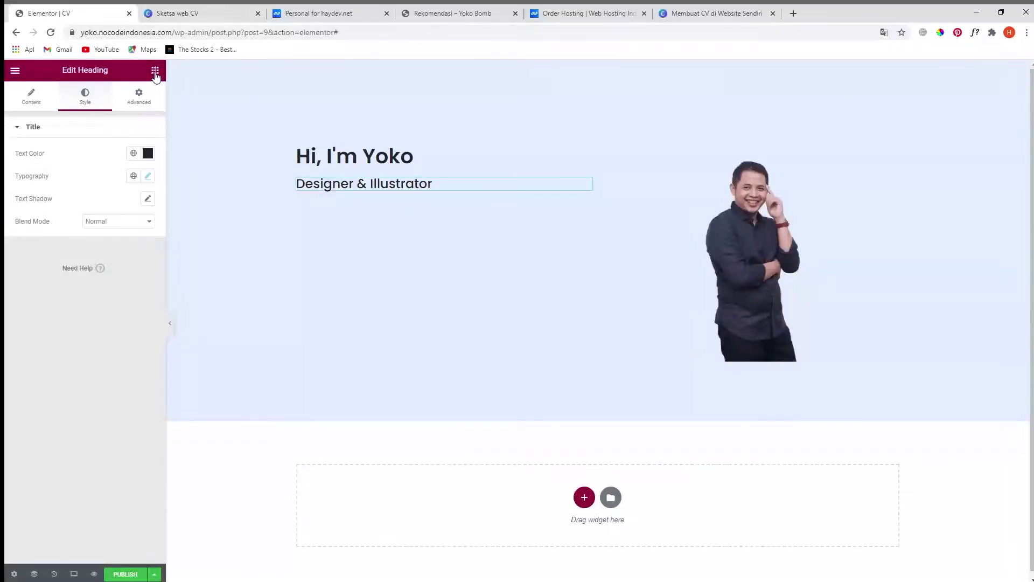
left_click(155, 71)
left_click_drag(118, 231, 318, 193)
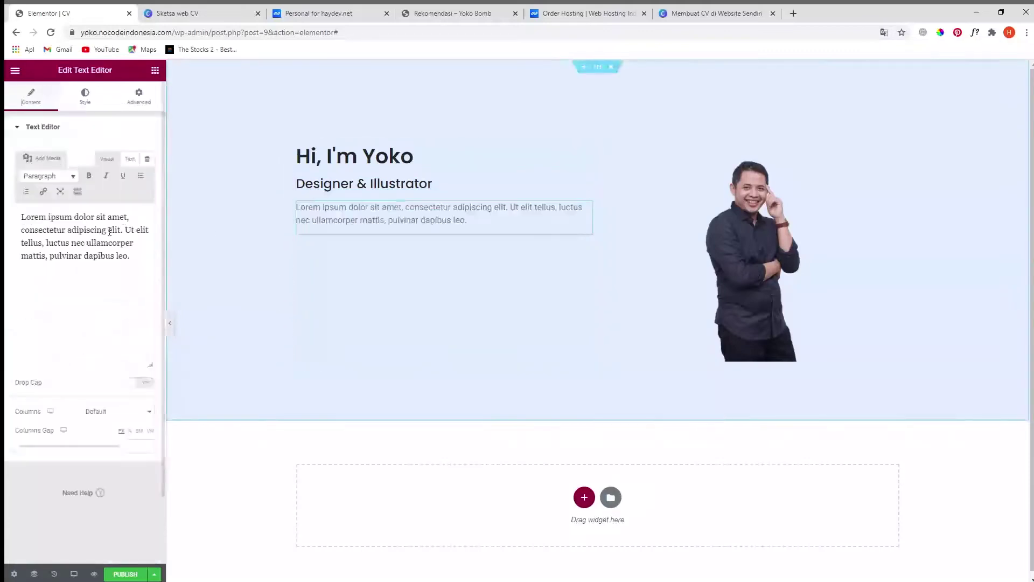
key("ctrl+a")
key("ctrl+v")
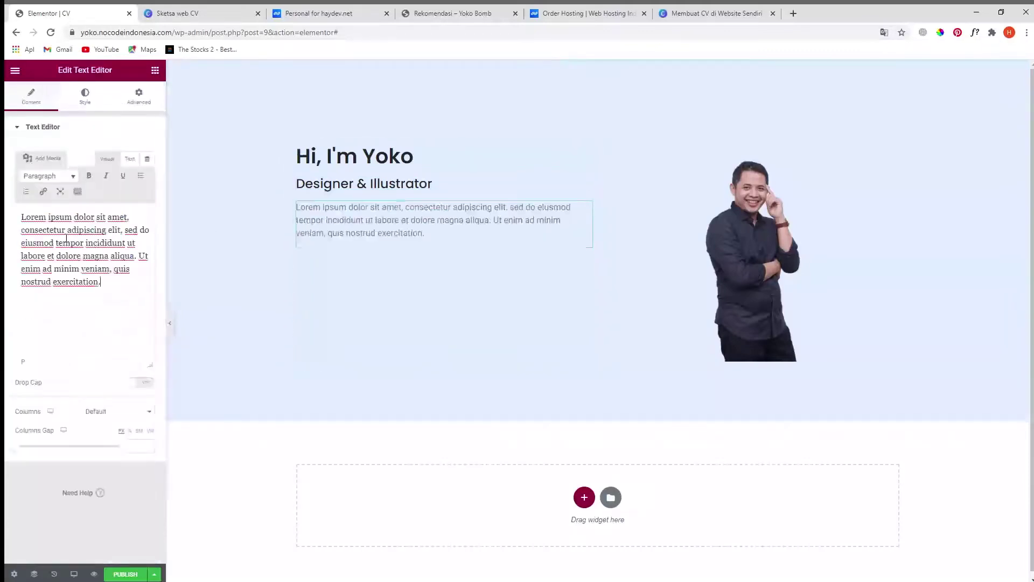
- Colour the paragraph text dark grey (#414141)
left_click(87, 97)
left_click(147, 176)
left_click_drag(71, 266, 19, 291)
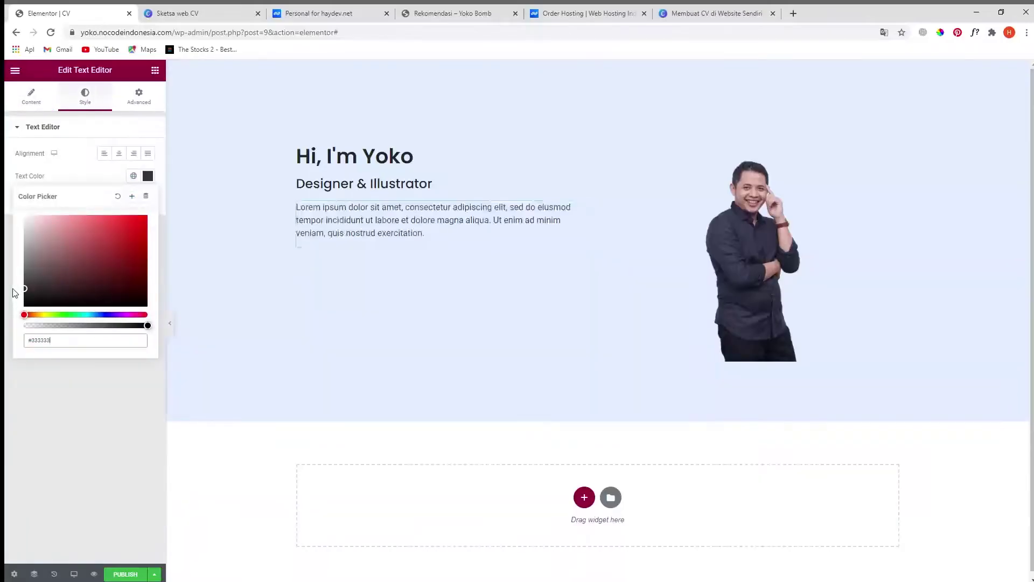
left_click_drag(12, 287, 11, 283)
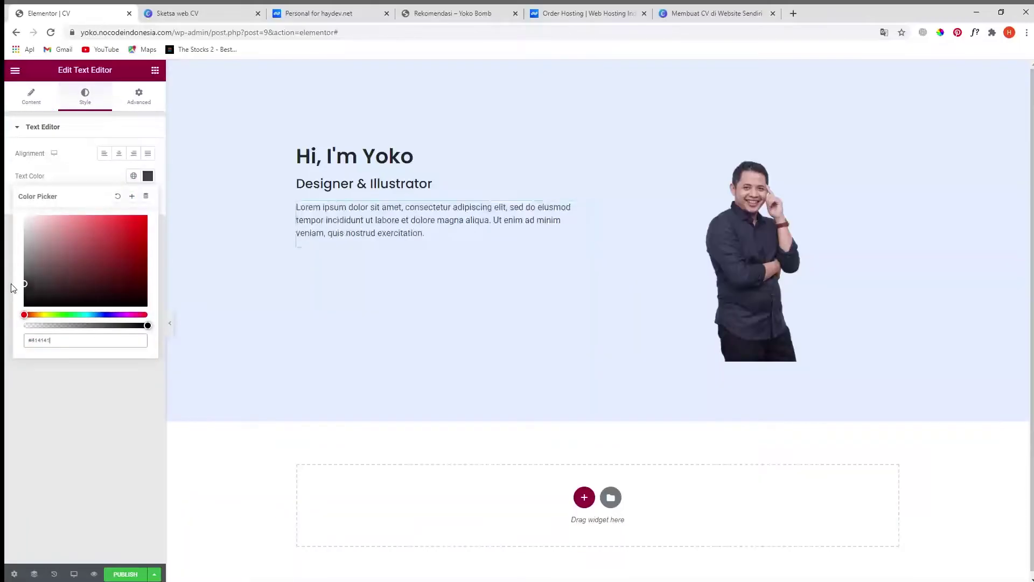
left_click(35, 384)
- Set the paragraph font to Poppins at size 14 and view the Canva website sketch
left_click(147, 198)
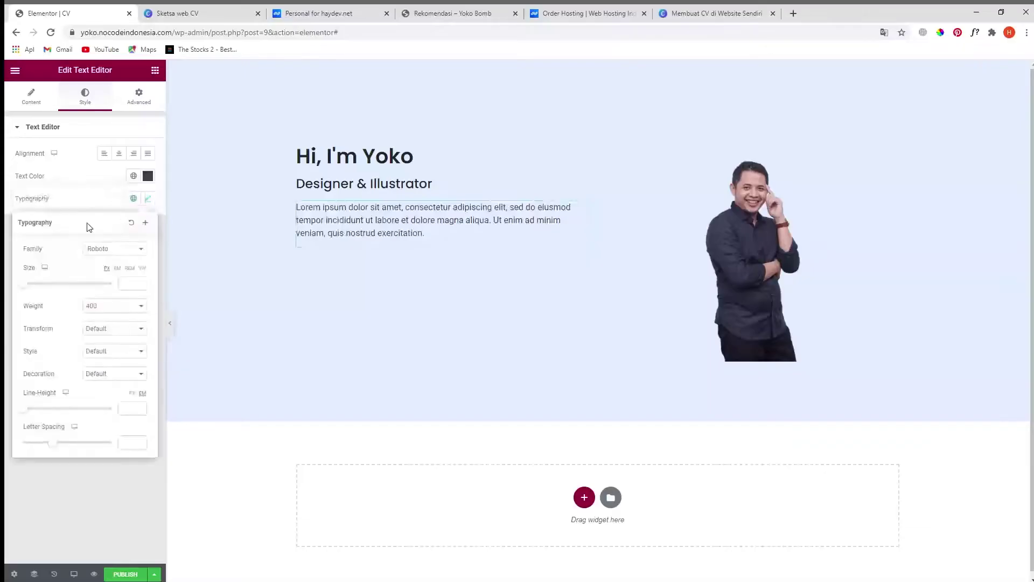
left_click(101, 251)
type("pop")
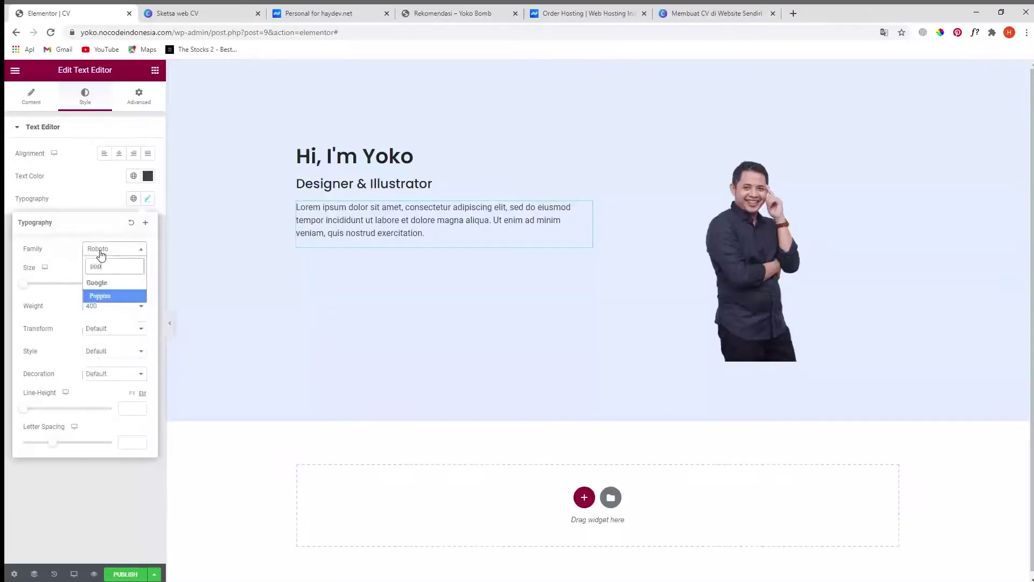
left_click(105, 298)
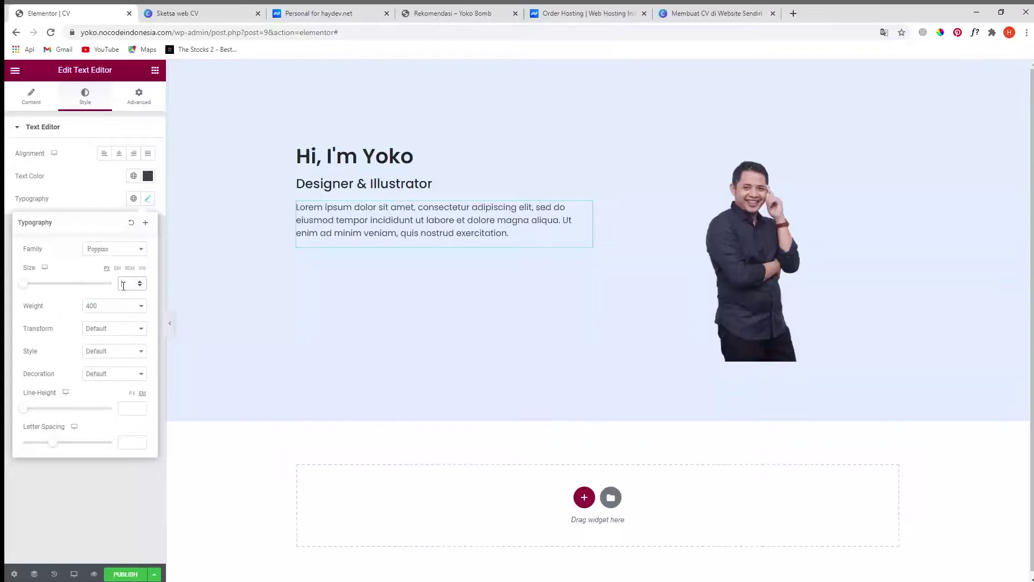
type("14")
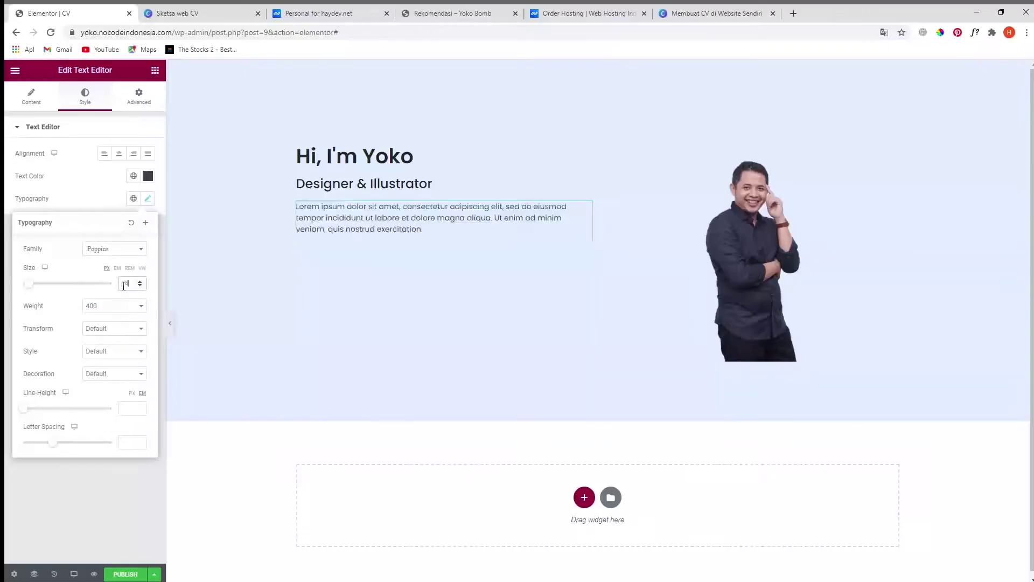
left_click(62, 484)
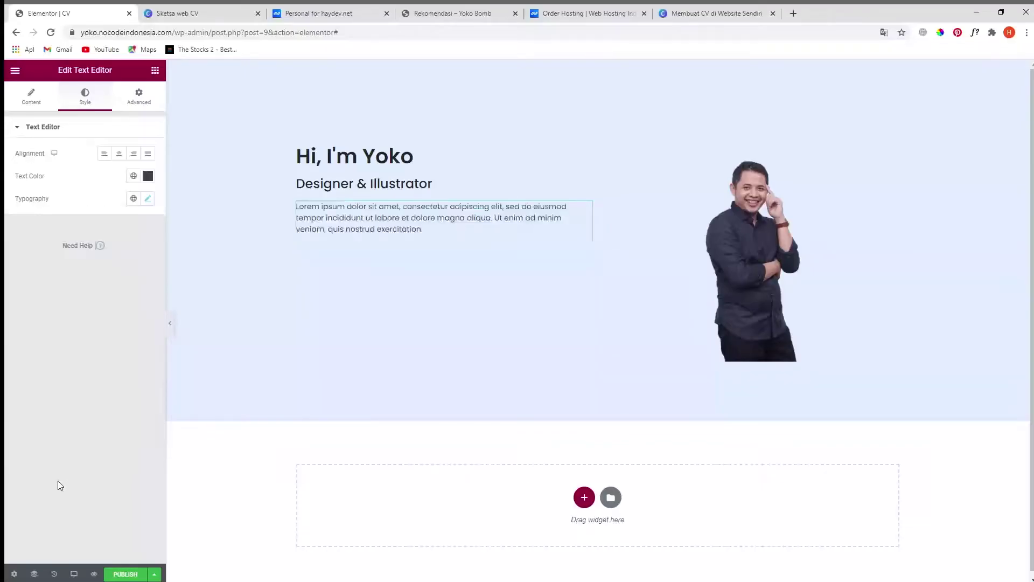
left_click(226, 12)
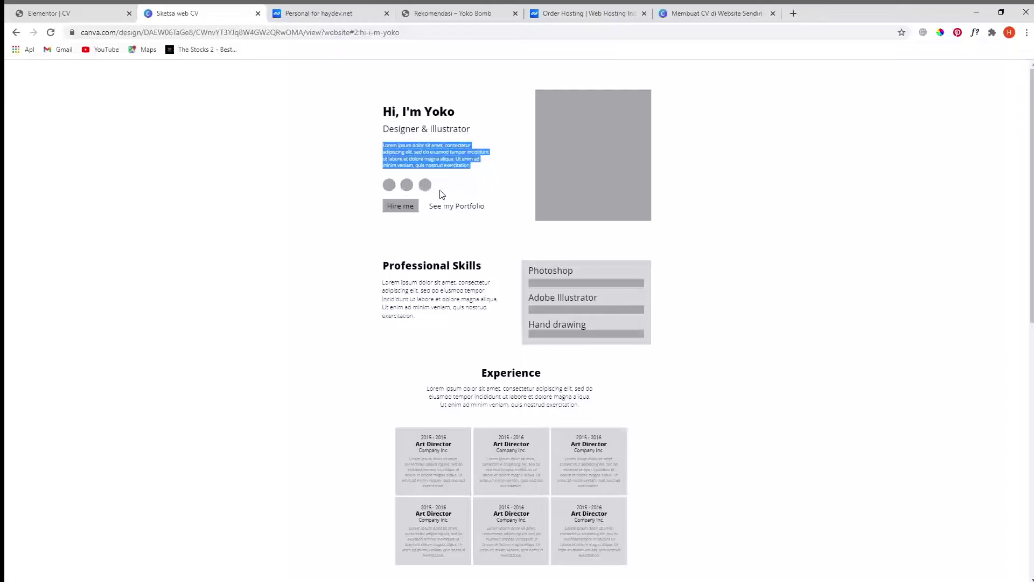
- Place a Social Icons widget beneath the hero paragraph
left_click(65, 13)
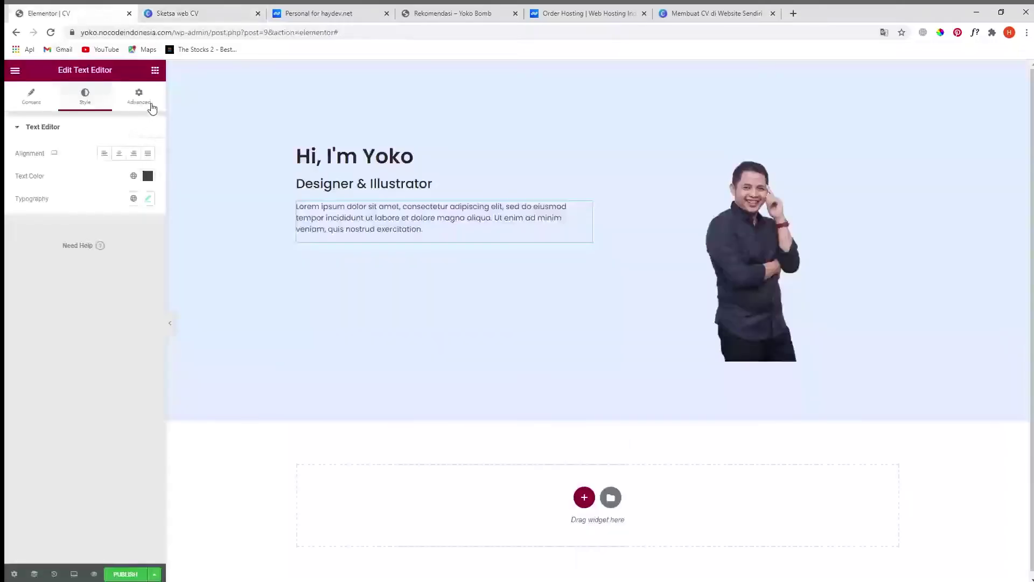
left_click(155, 73)
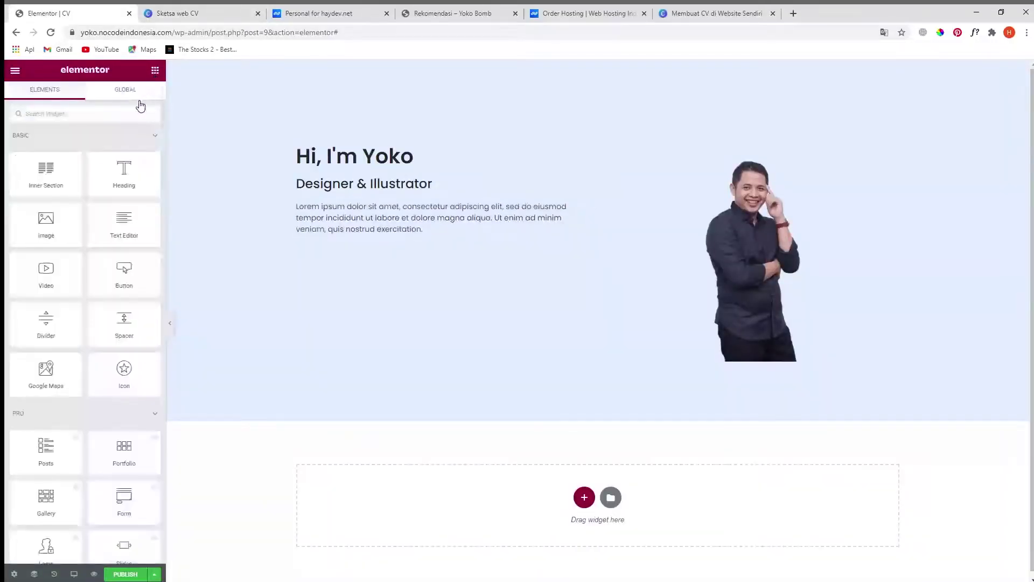
left_click(111, 115)
type("so")
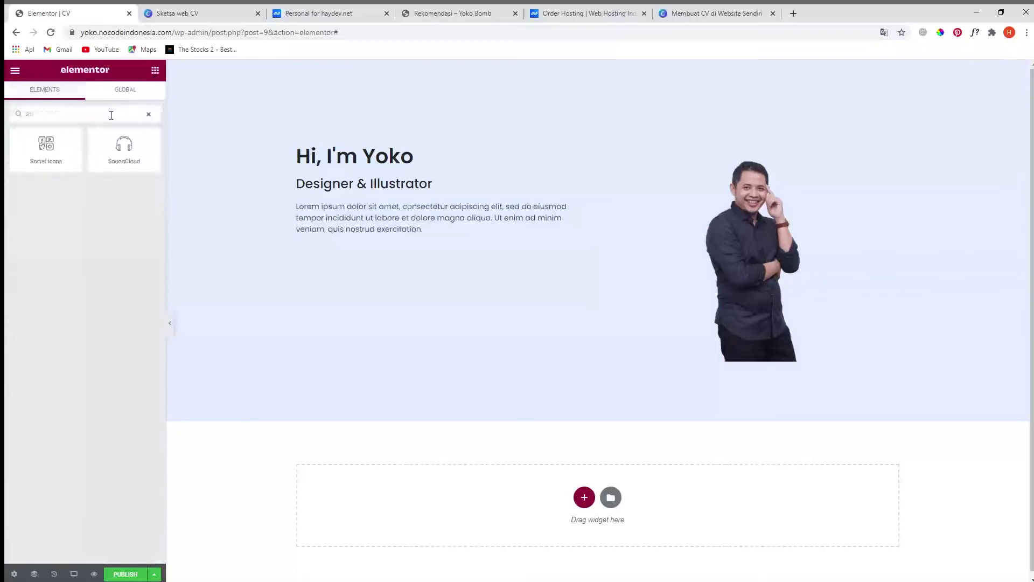
left_click_drag(56, 152, 346, 246)
left_click_drag(36, 146, 350, 237)
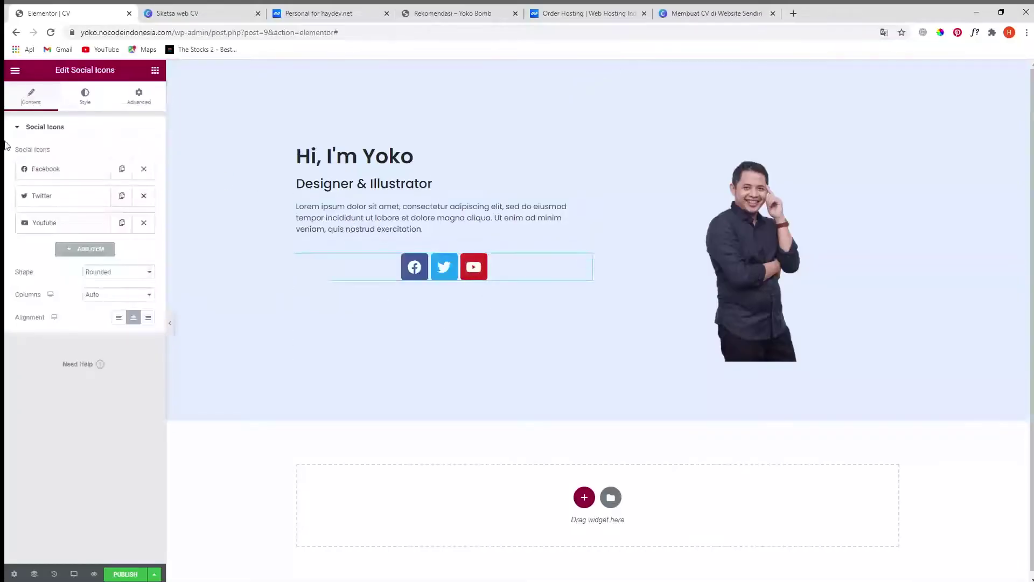
- Add a fourth social item using the Instagram icon
left_click(70, 249)
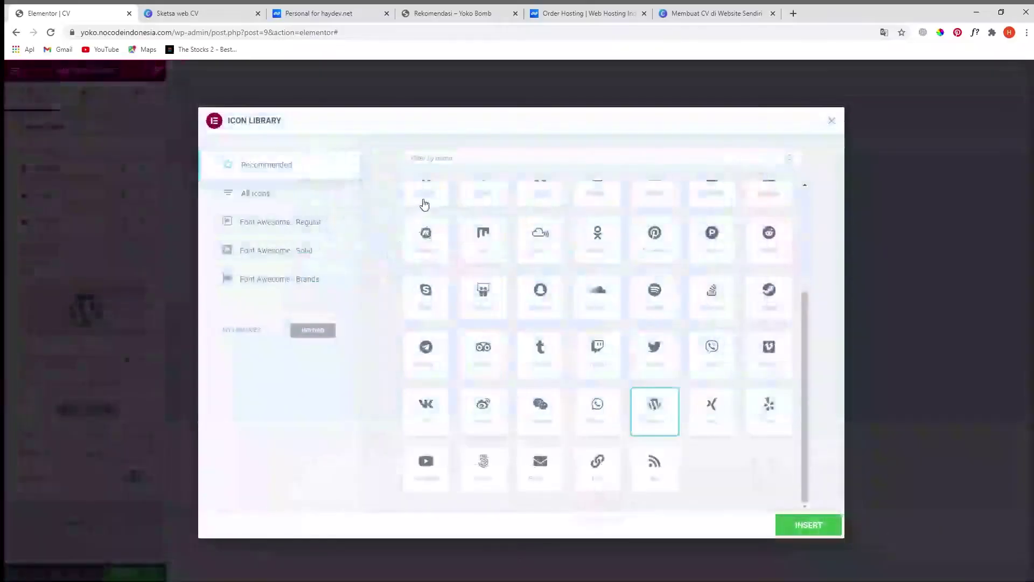
type("ins")
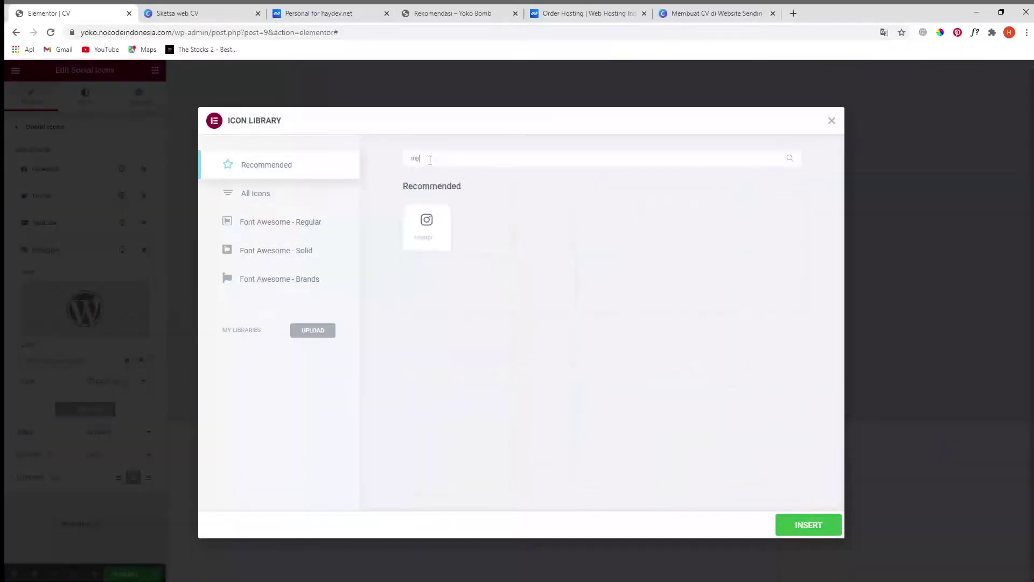
left_click(446, 225)
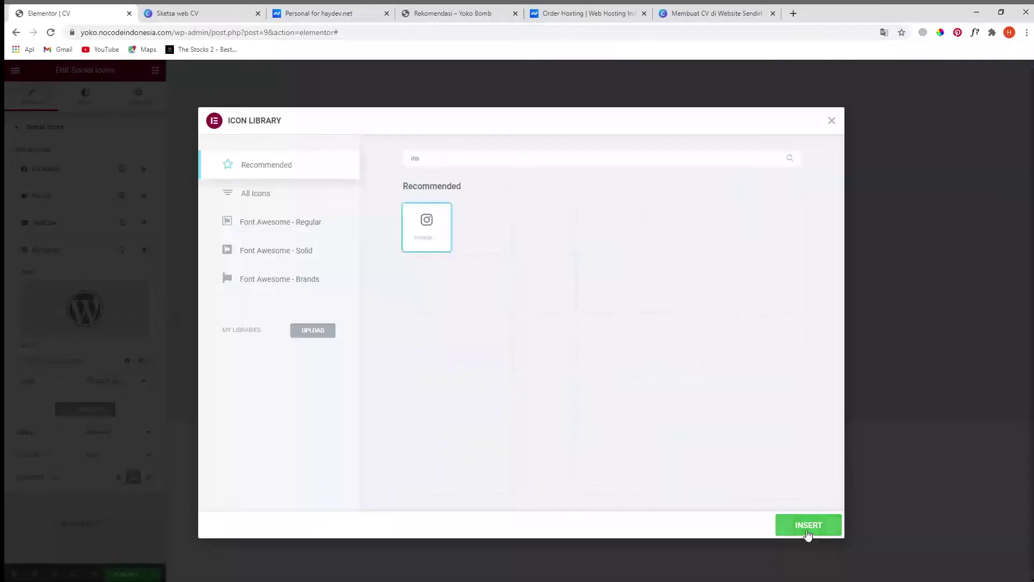
left_click(805, 528)
left_click(79, 366)
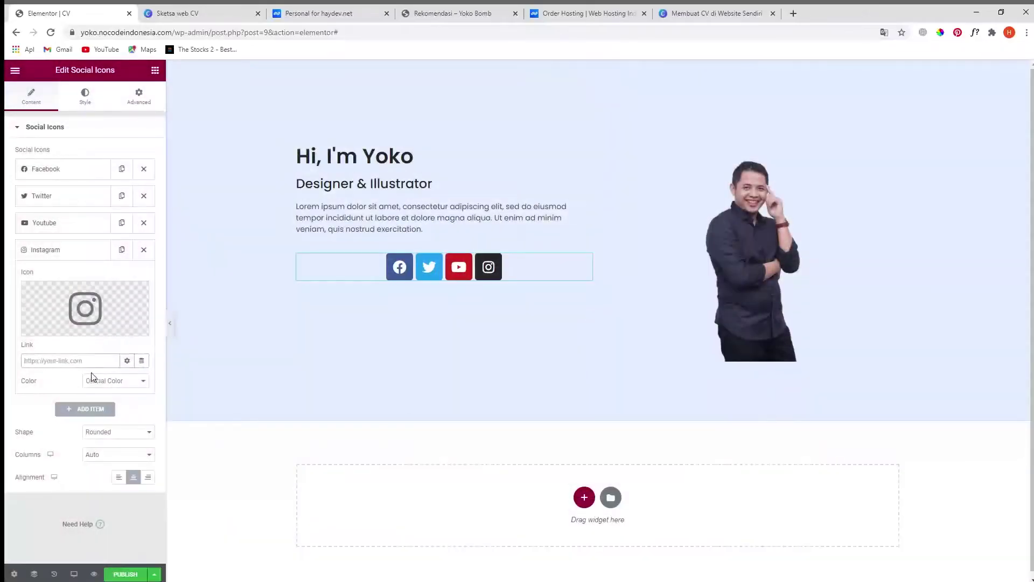
- Make the social icons circular and align them to the left
left_click(115, 436)
left_click(108, 465)
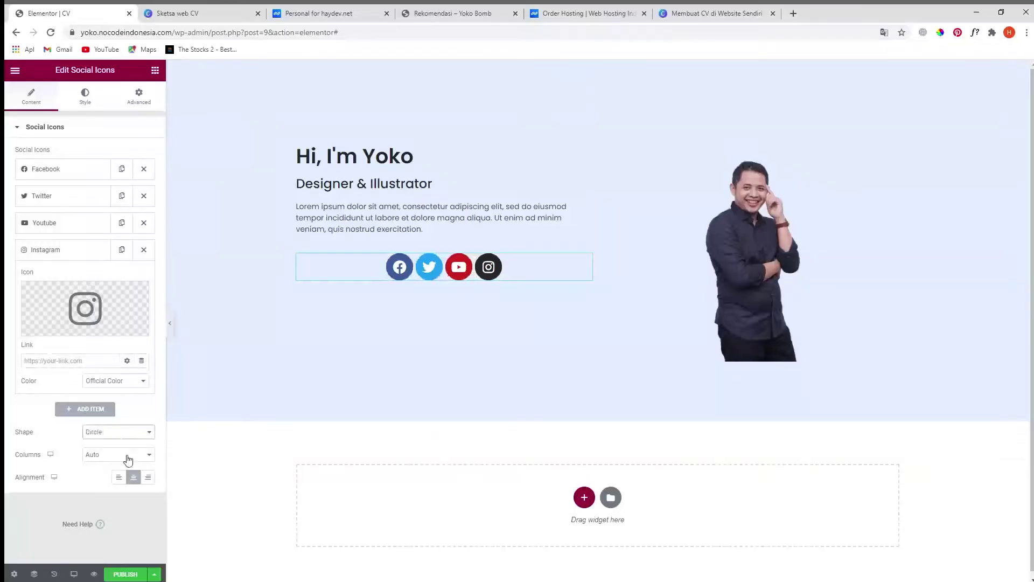
left_click(120, 478)
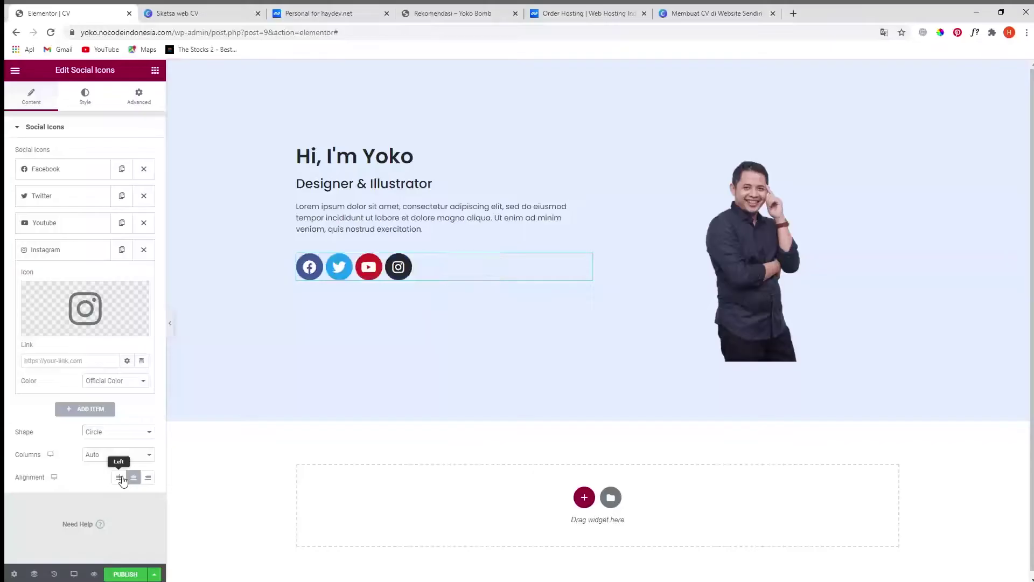
left_click(85, 99)
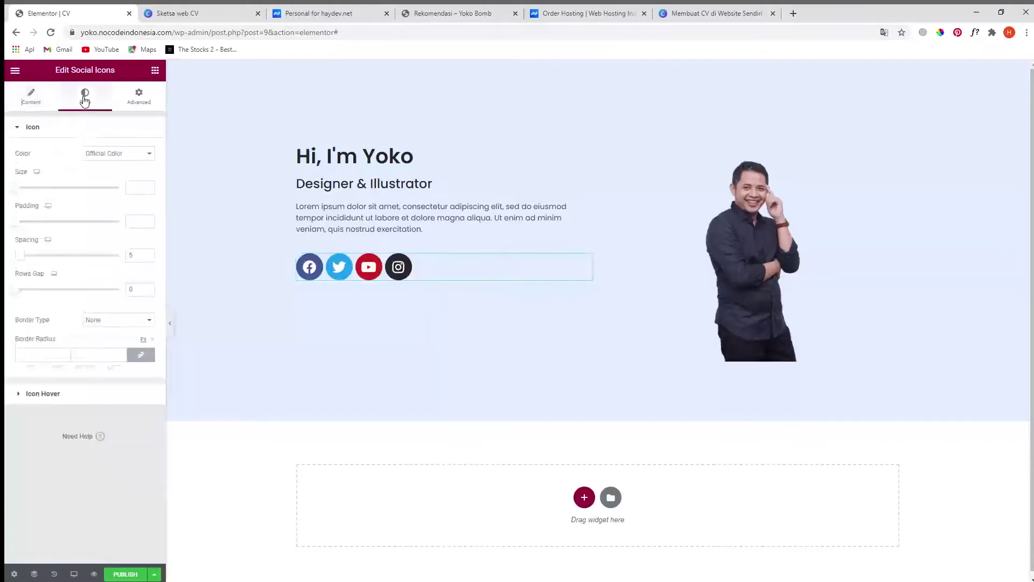
- Give the social icons a custom purple-blue primary colour (#5C50FF) and copy its code
left_click(115, 180)
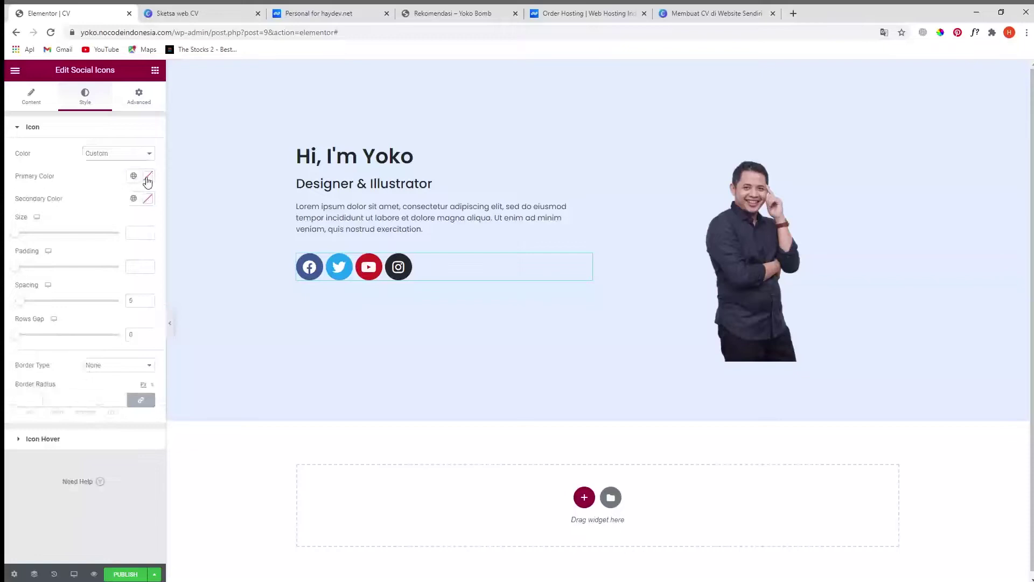
left_click(147, 175)
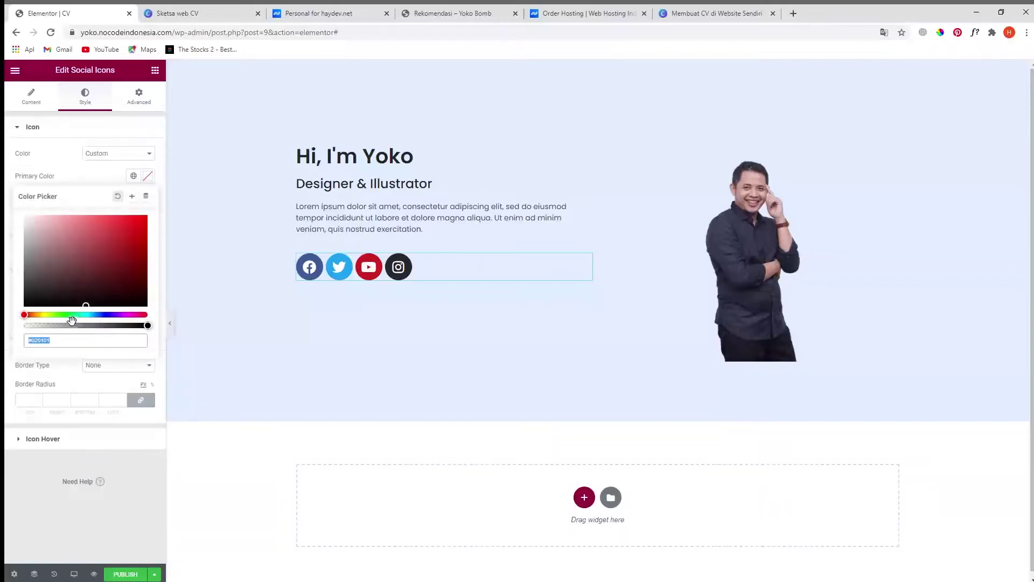
left_click_drag(21, 316, 95, 314)
left_click_drag(92, 297, 108, 207)
left_click_drag(96, 315, 110, 322)
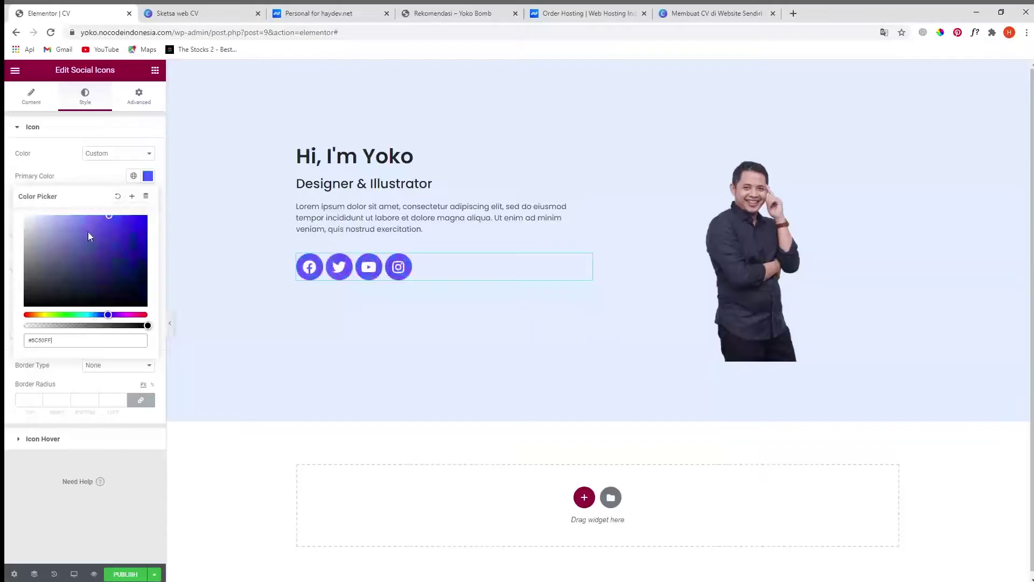
triple_click(76, 343)
key("ctrl+c")
left_click(64, 182)
- Increase the icon size to 20 and spacing to 16 px
left_click_drag(17, 232, 22, 240)
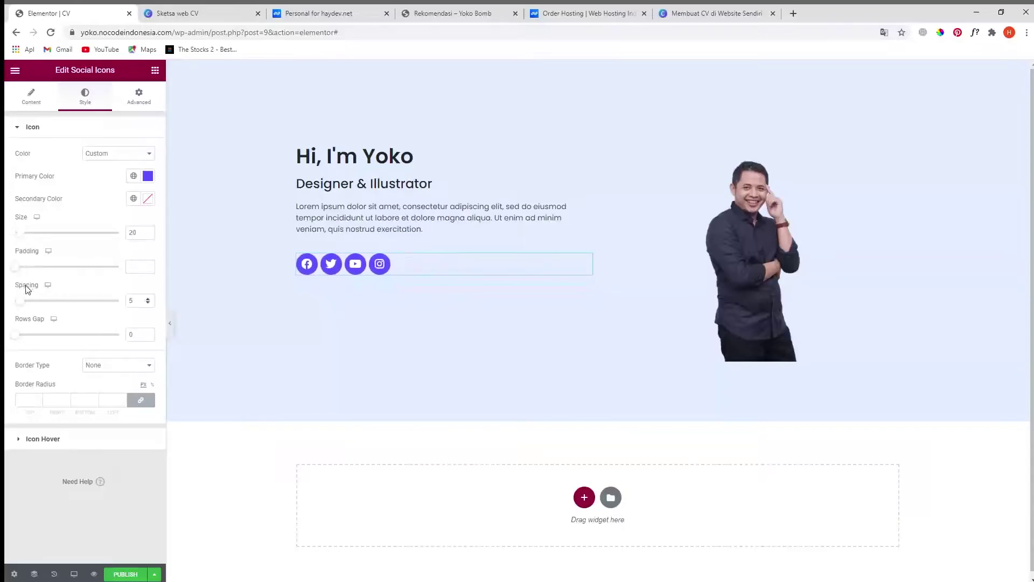
left_click_drag(25, 302, 32, 307)
left_click(201, 8)
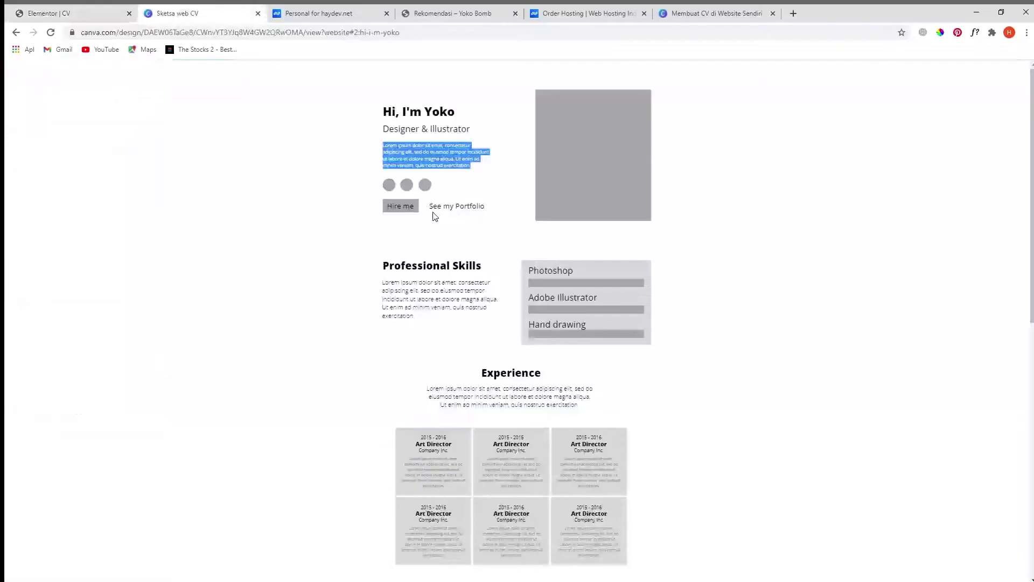
left_click(108, 12)
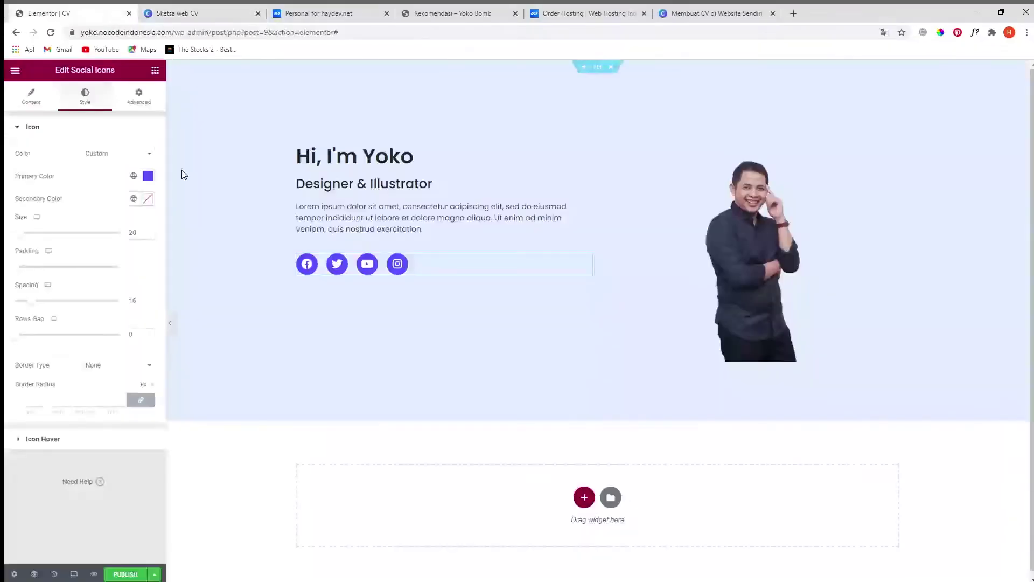
left_click(155, 72)
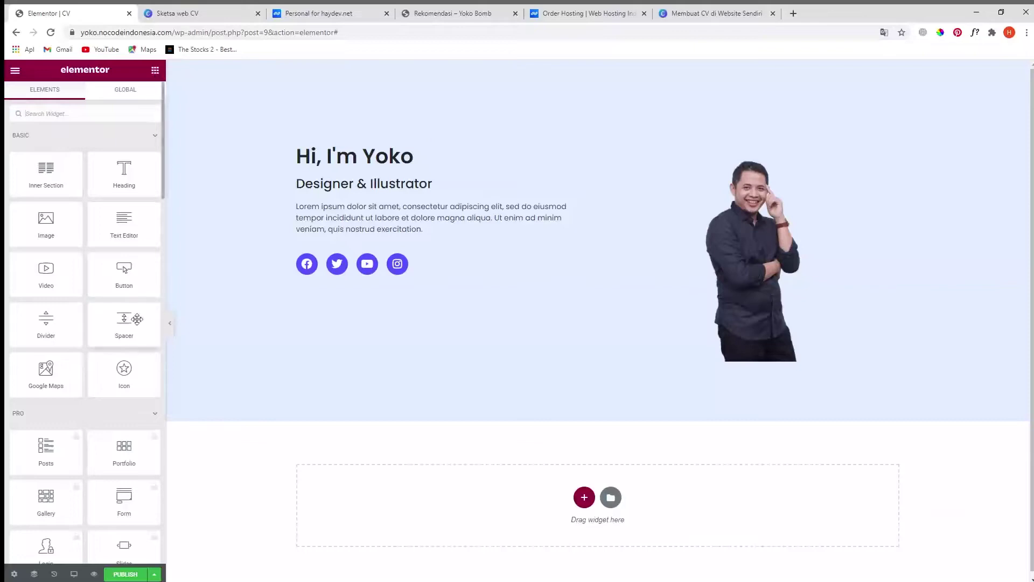
- Add a large button labelled 'Hire me' below the social icons
left_click_drag(123, 269, 338, 275)
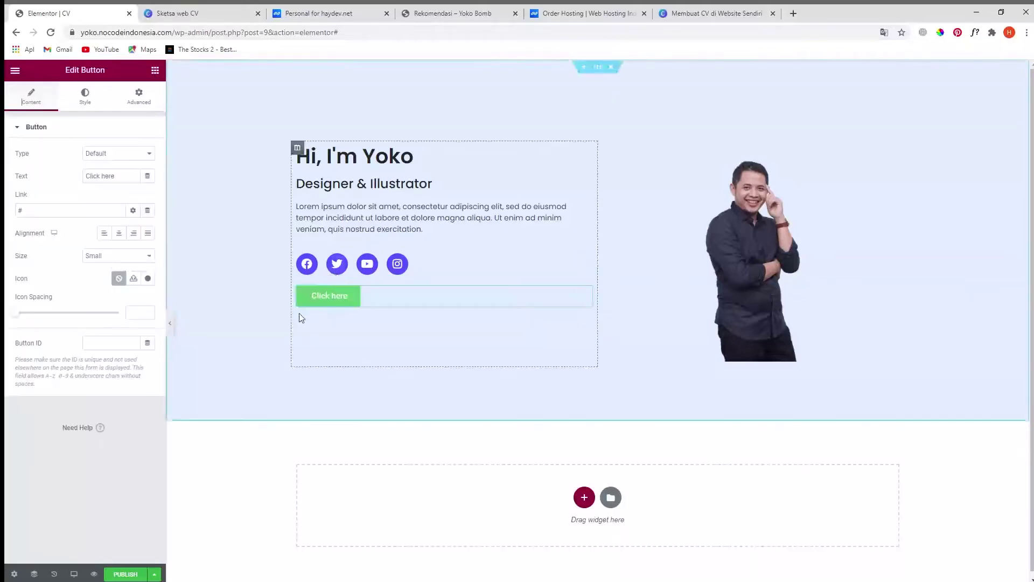
left_click(106, 179)
left_click_drag(116, 177, 60, 183)
type("Hire n")
key("BackSpace")
type("me")
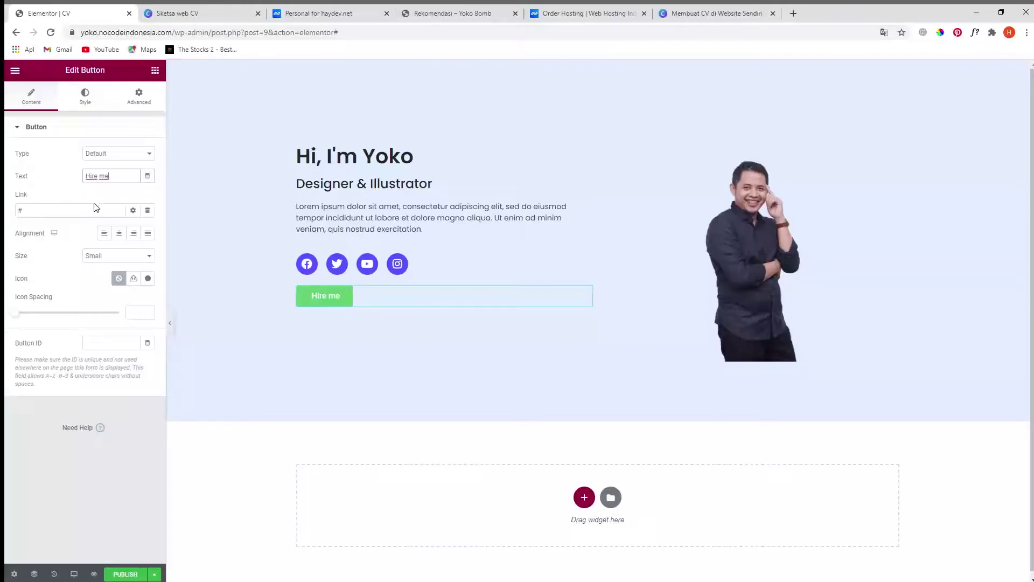
left_click(76, 213)
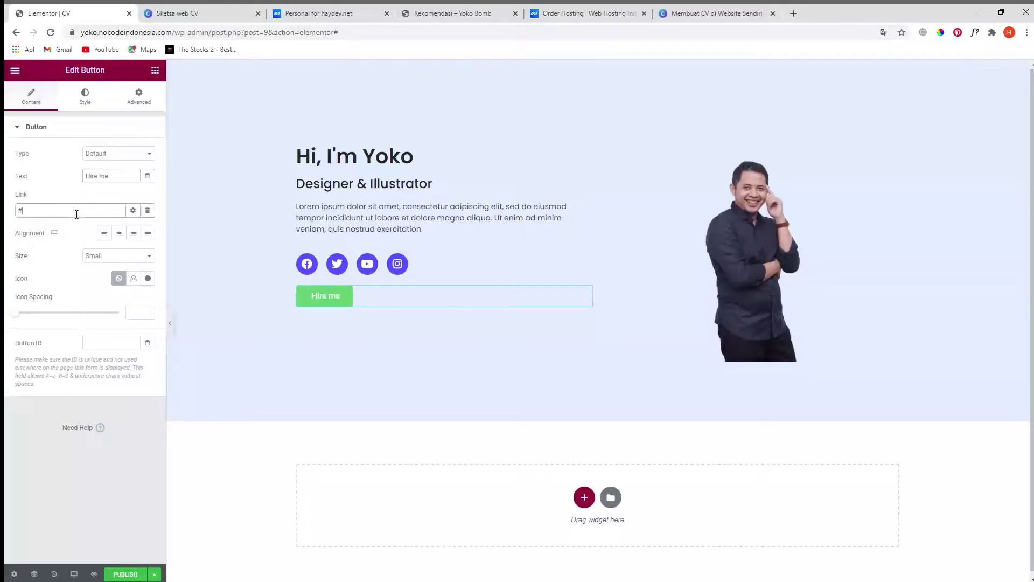
left_click(49, 194)
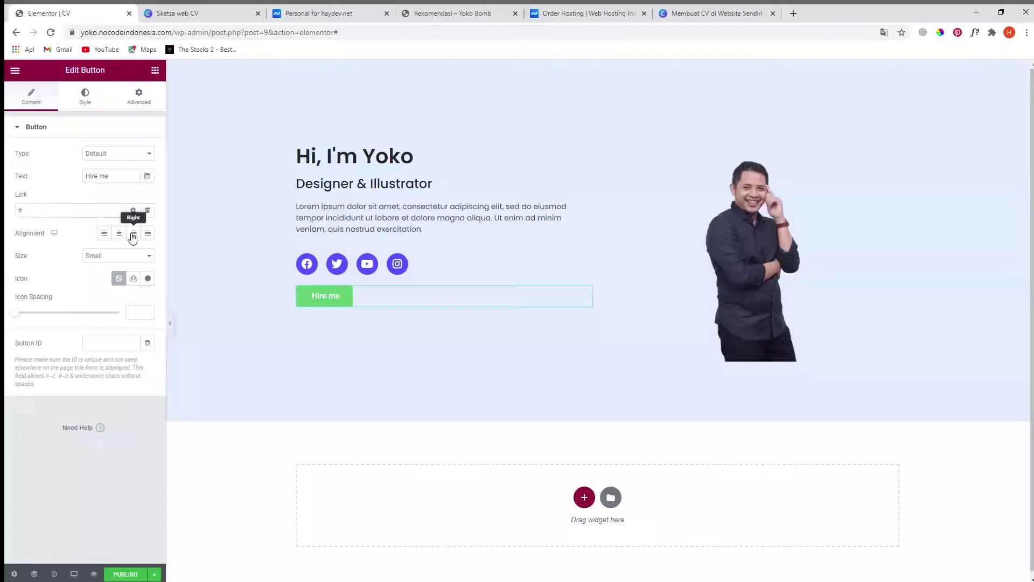
left_click(131, 296)
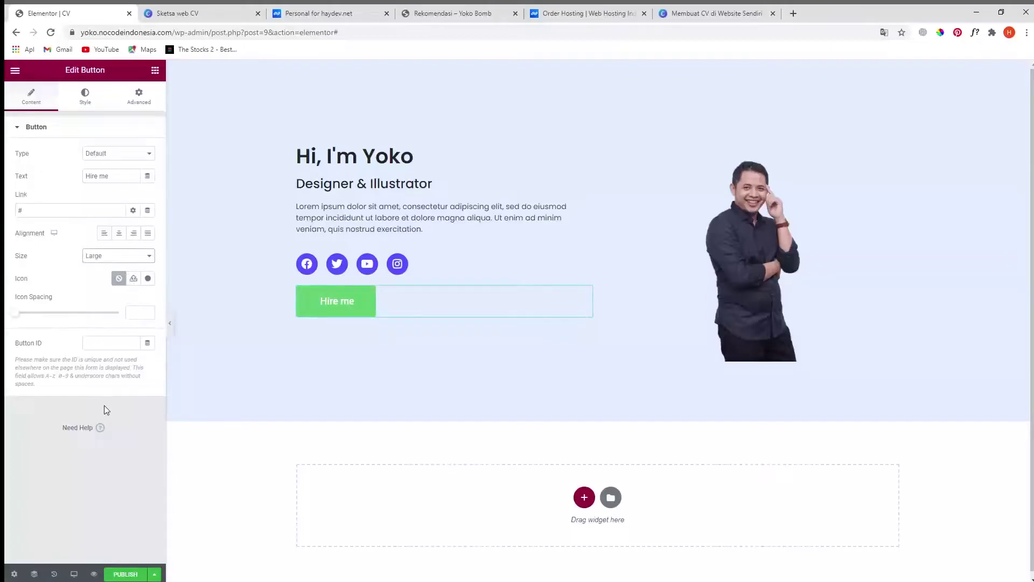
- Set the button background to the copied purple-blue colour
left_click(85, 98)
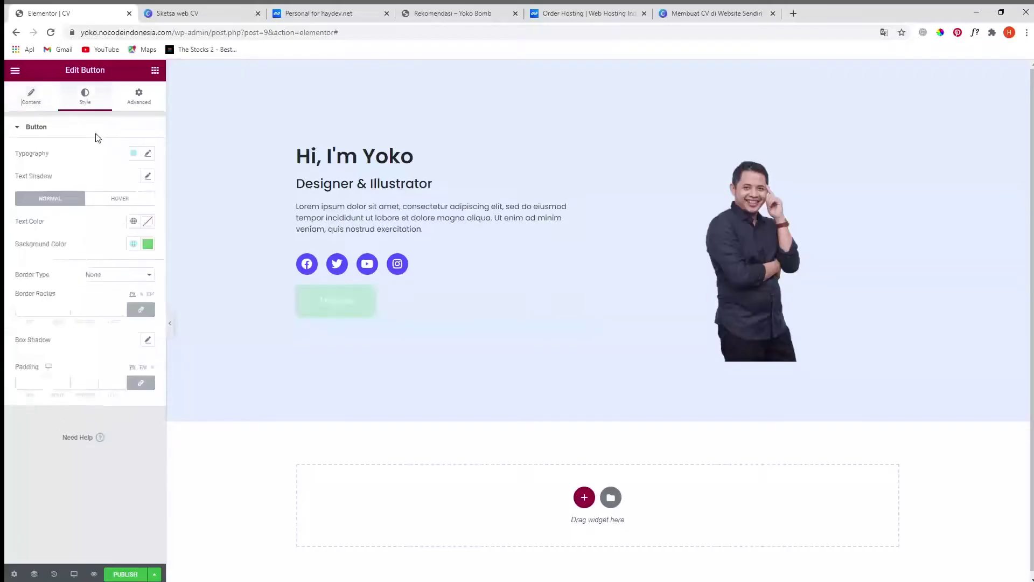
left_click(148, 243)
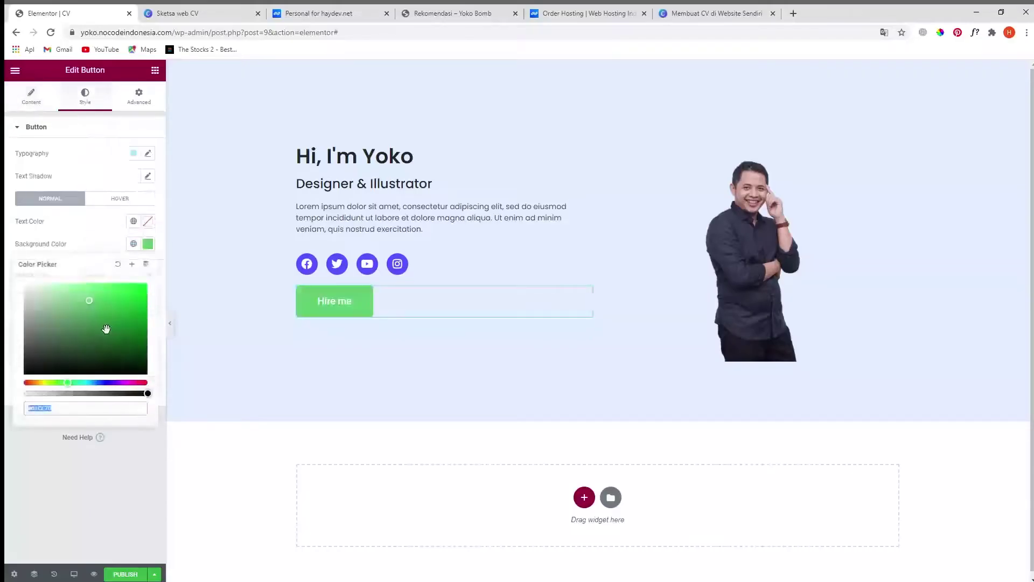
left_click(91, 406)
key("ctrl+a")
key("ctrl+v")
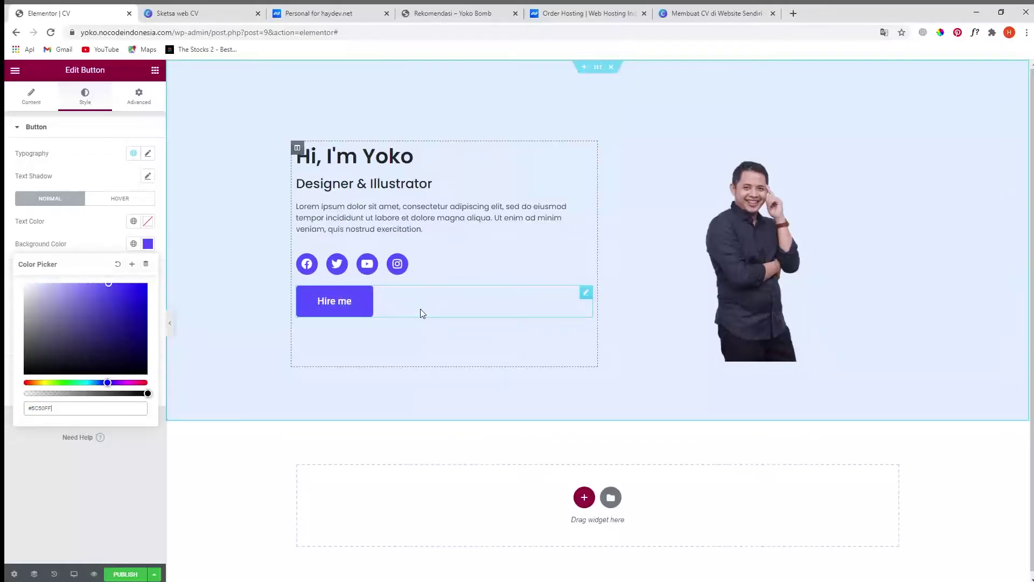
left_click(12, 483)
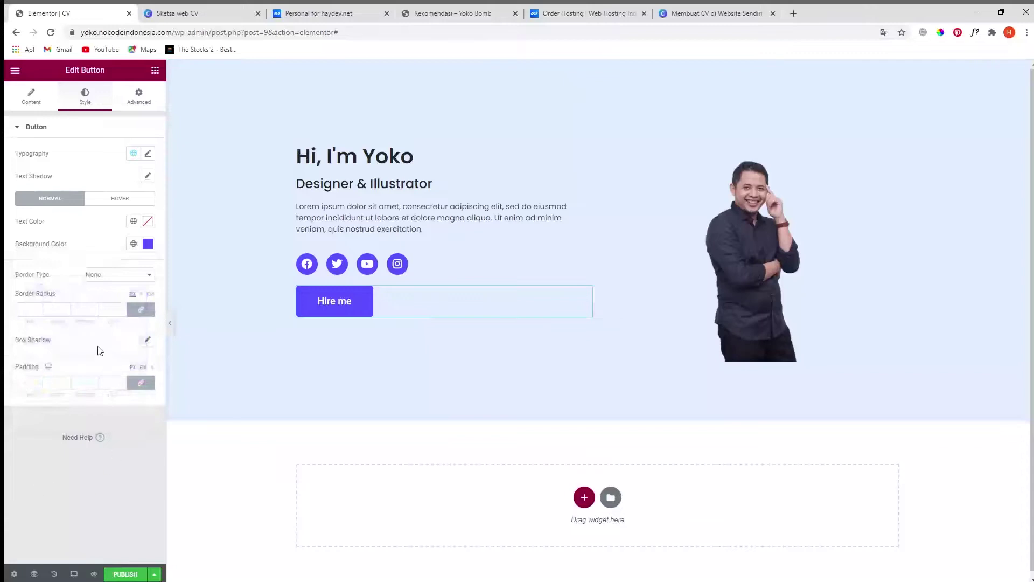
- Add a translucent purple box shadow to the button with vertical 6 and blur 10
left_click(147, 339)
left_click(140, 367)
triple_click(140, 532)
left_click(140, 533)
triple_click(139, 532)
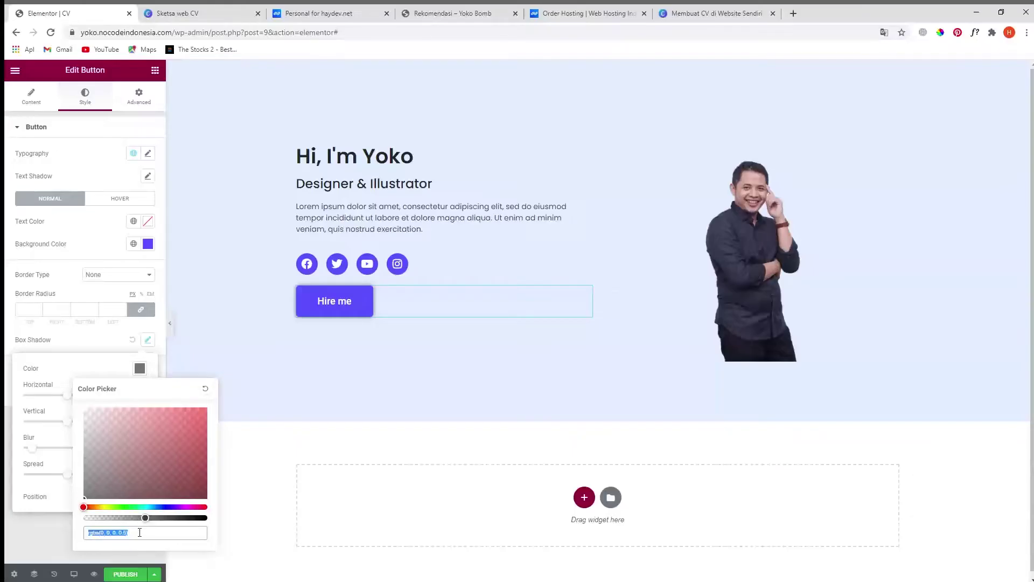
key("ctrl+v")
left_click_drag(207, 518, 127, 518)
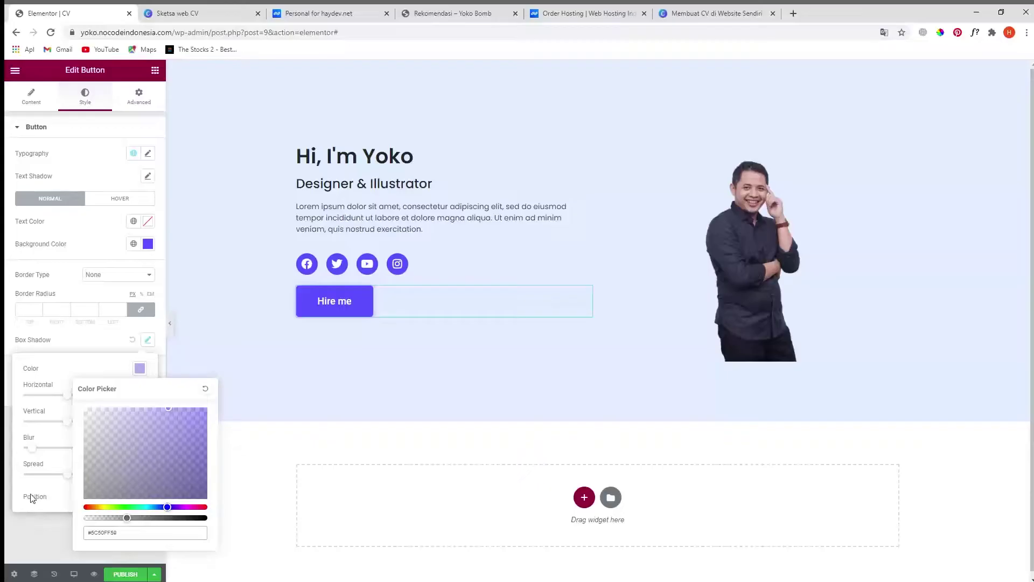
left_click(68, 364)
left_click_drag(71, 424, 75, 428)
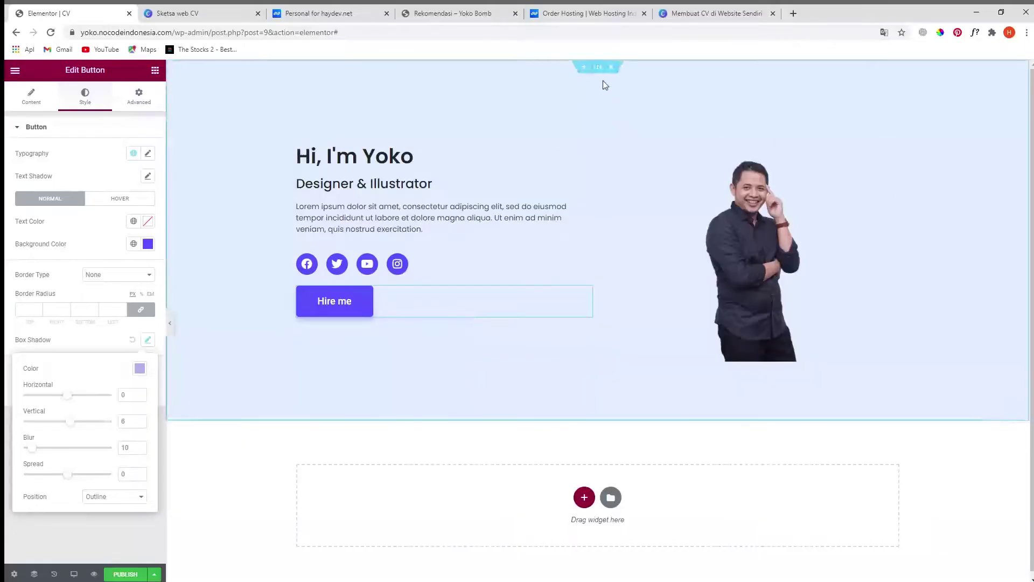
- Give the hero section a flipped Tilt bottom shape divider, height 116
left_click(598, 68)
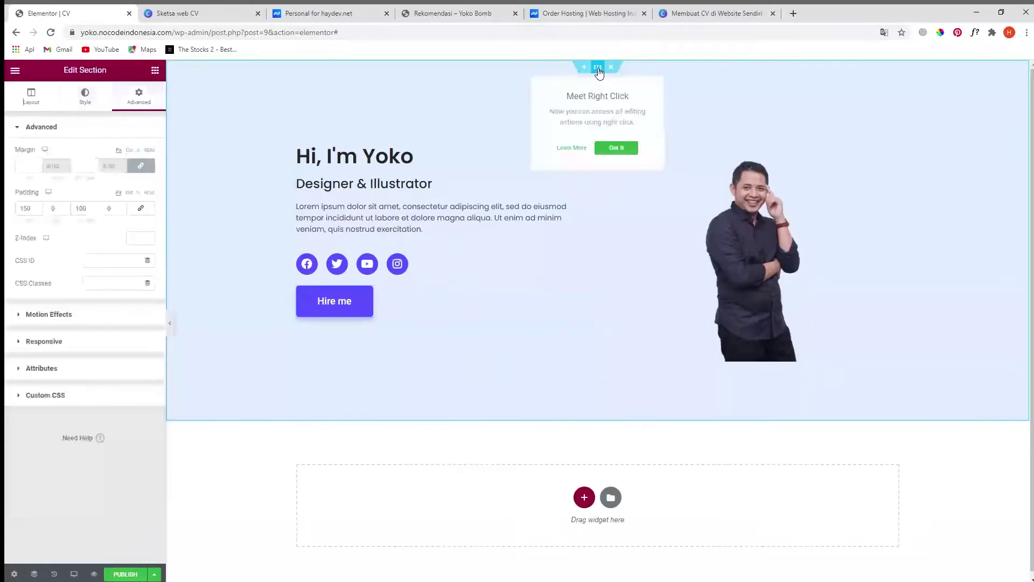
left_click(85, 97)
left_click(61, 362)
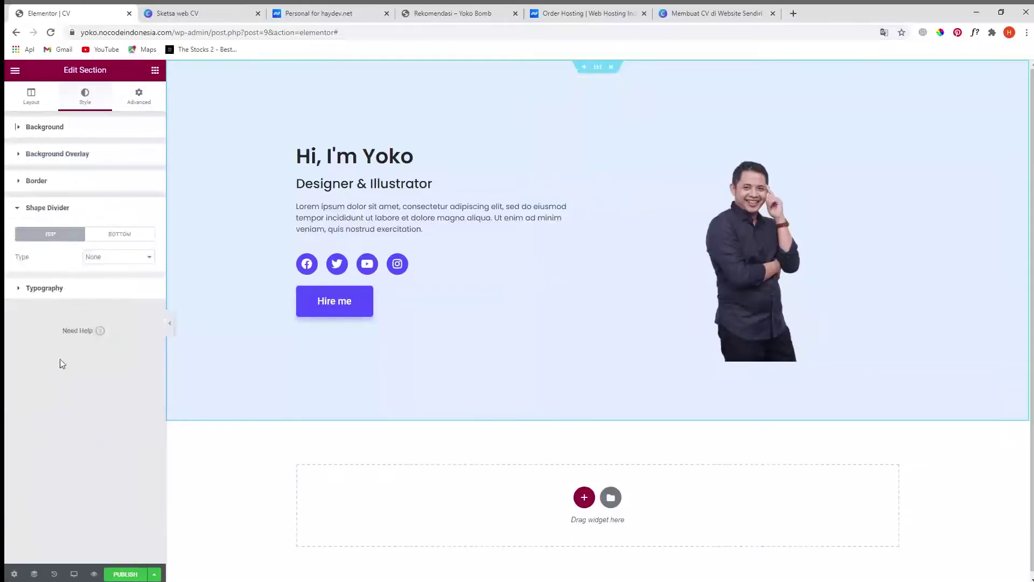
left_click(124, 240)
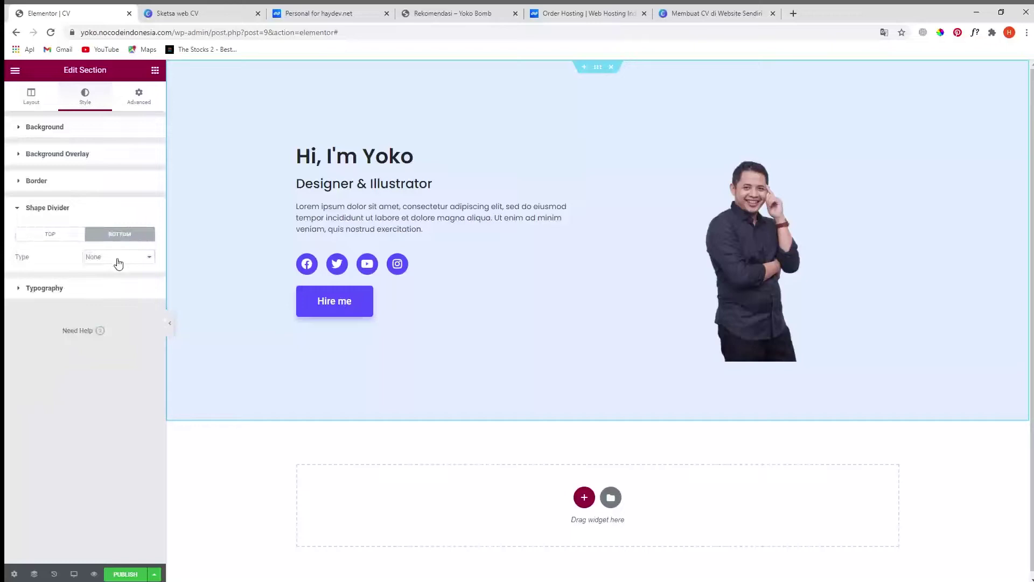
left_click(108, 376)
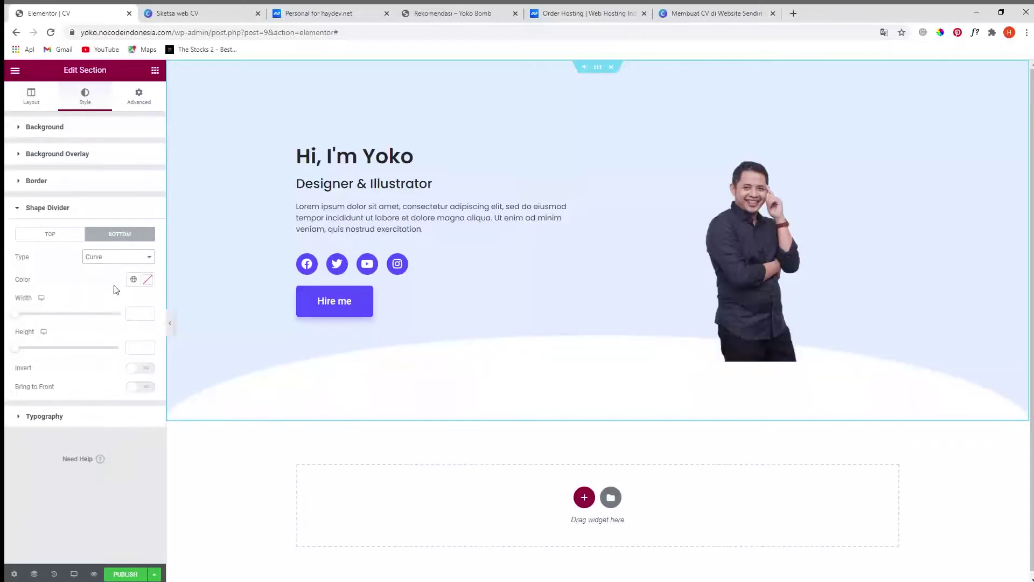
left_click(120, 346)
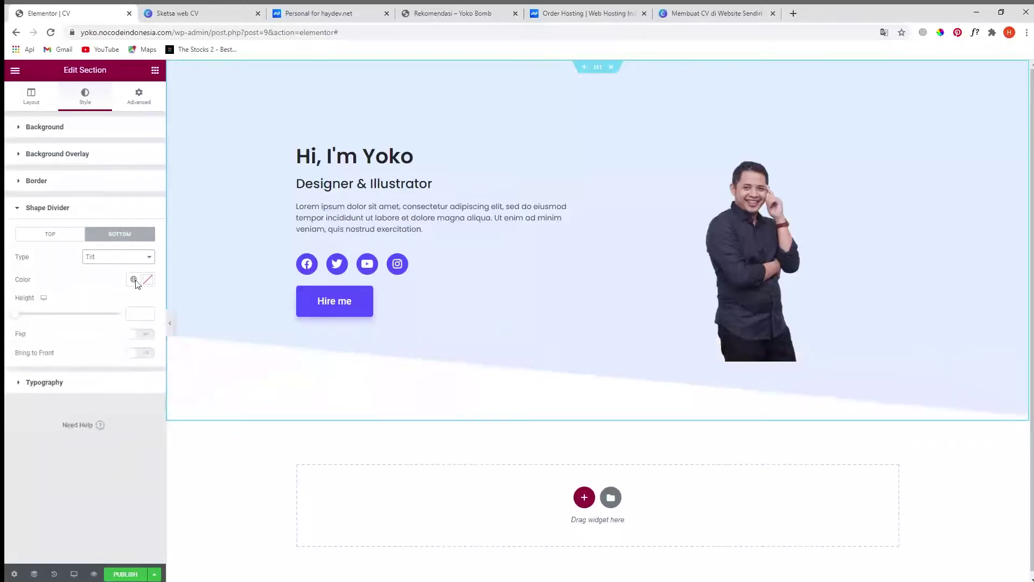
left_click(121, 386)
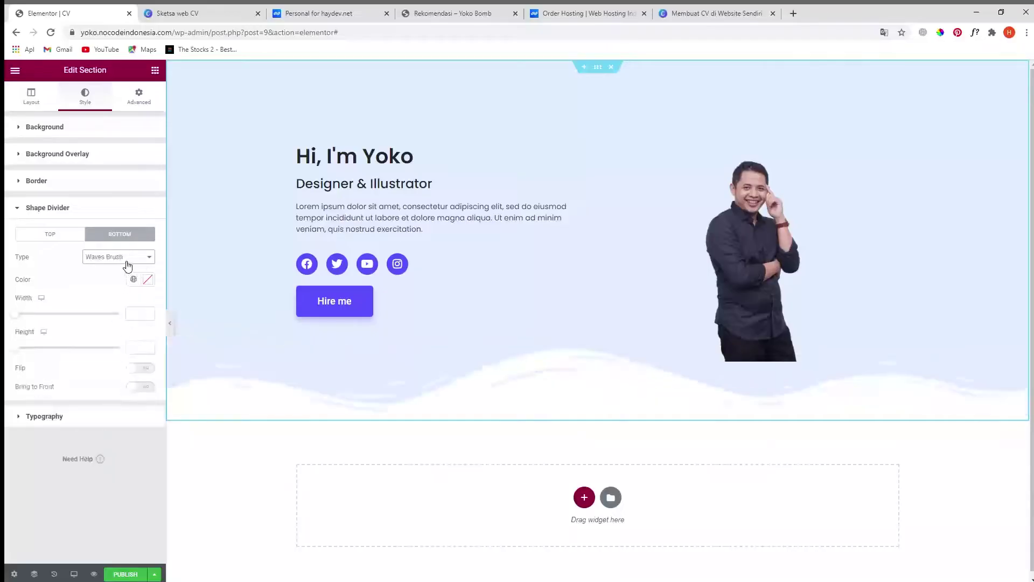
key("ctrl+z")
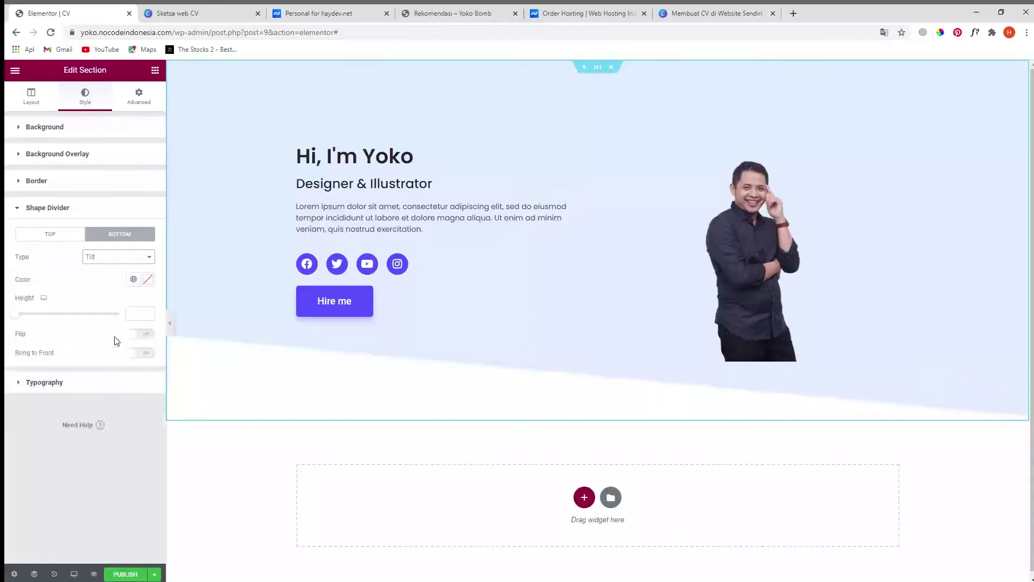
left_click_drag(22, 318, 41, 322)
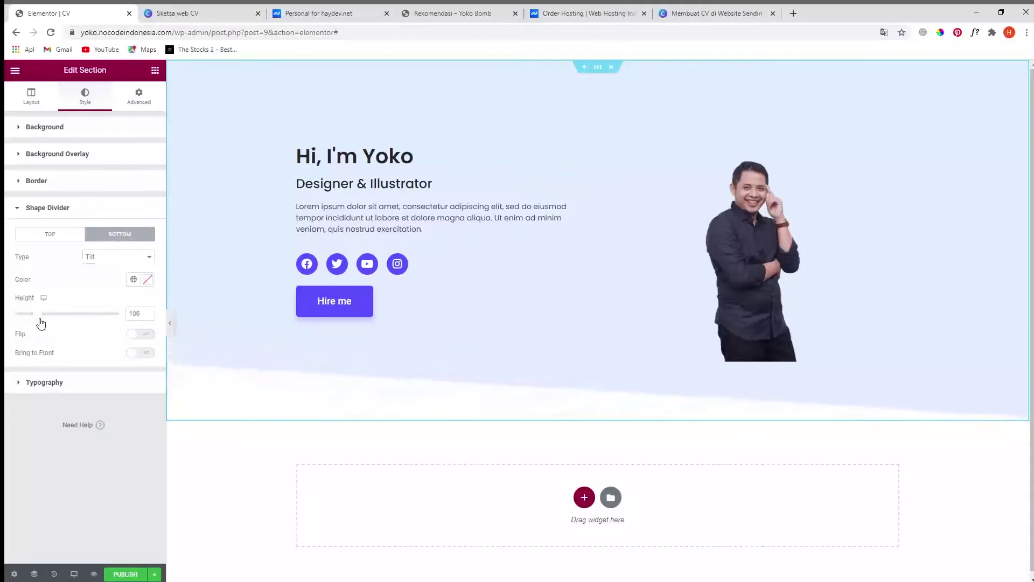
left_click(144, 337)
left_click_drag(37, 314, 48, 318)
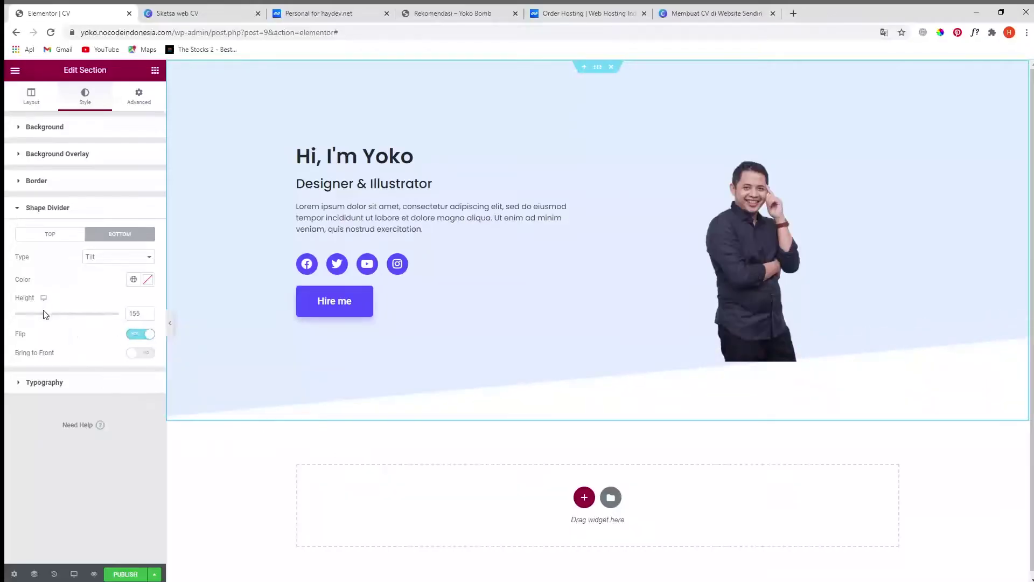
left_click_drag(46, 319, 37, 319)
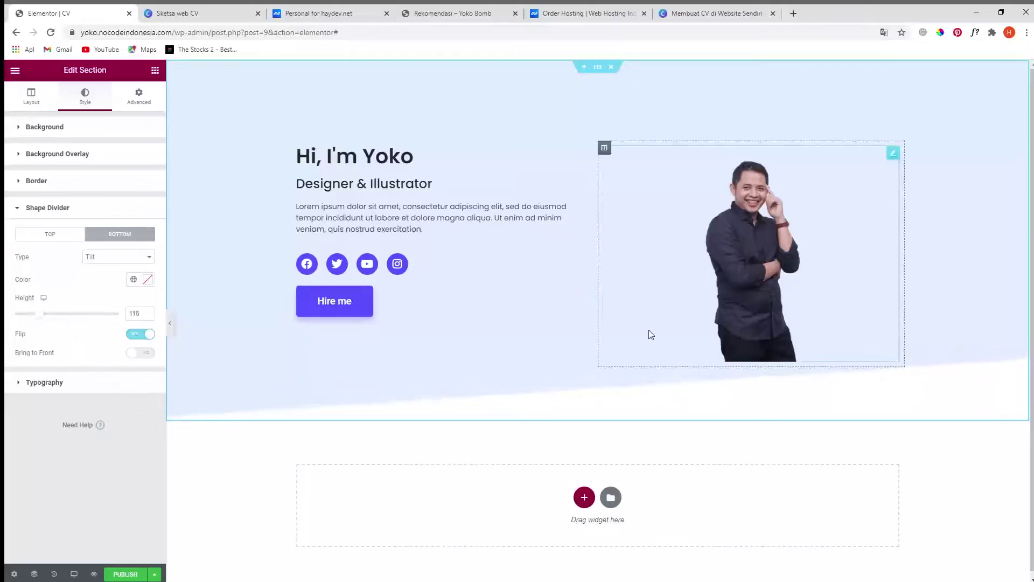
- Enlarge the portrait photo to 61% width
left_click(765, 310)
left_click_drag(72, 168, 80, 172)
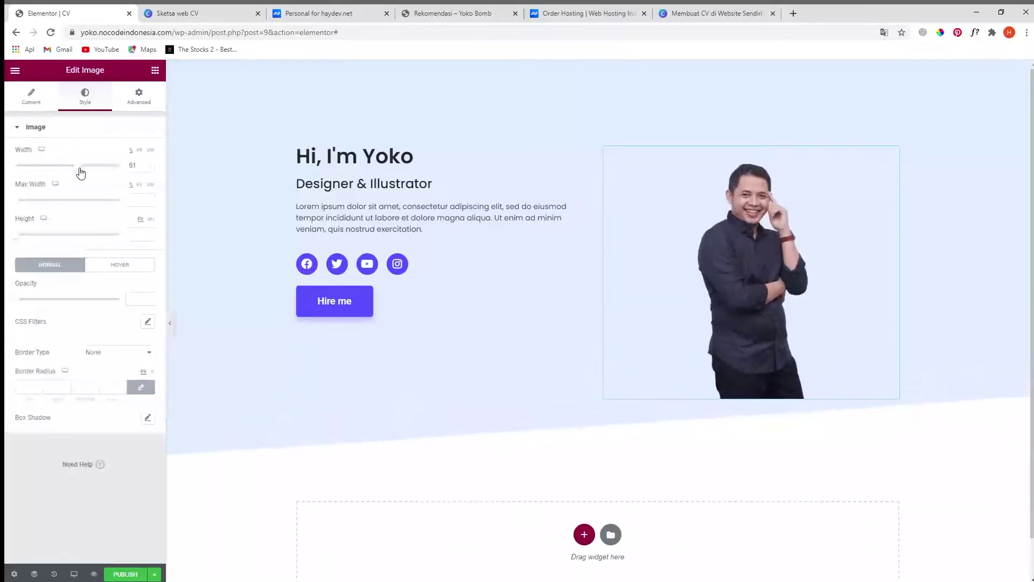
scroll(593, 273, "down", 1)
scroll(598, 281, "up", 1)
- Select the Professional Skills heading text in the Canva sketch and come back to Elementor
left_click(220, 16)
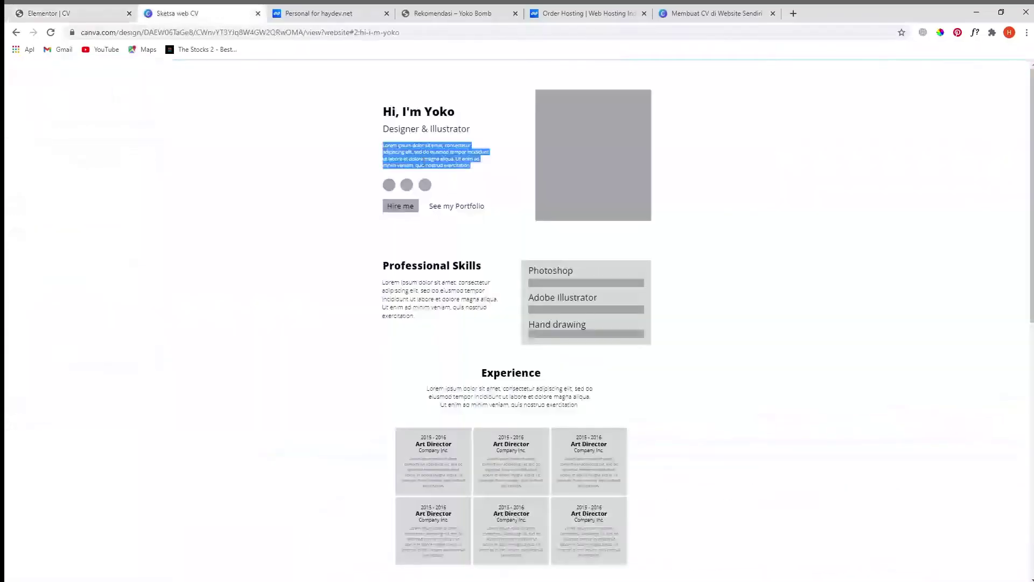
scroll(449, 258, "down", 1)
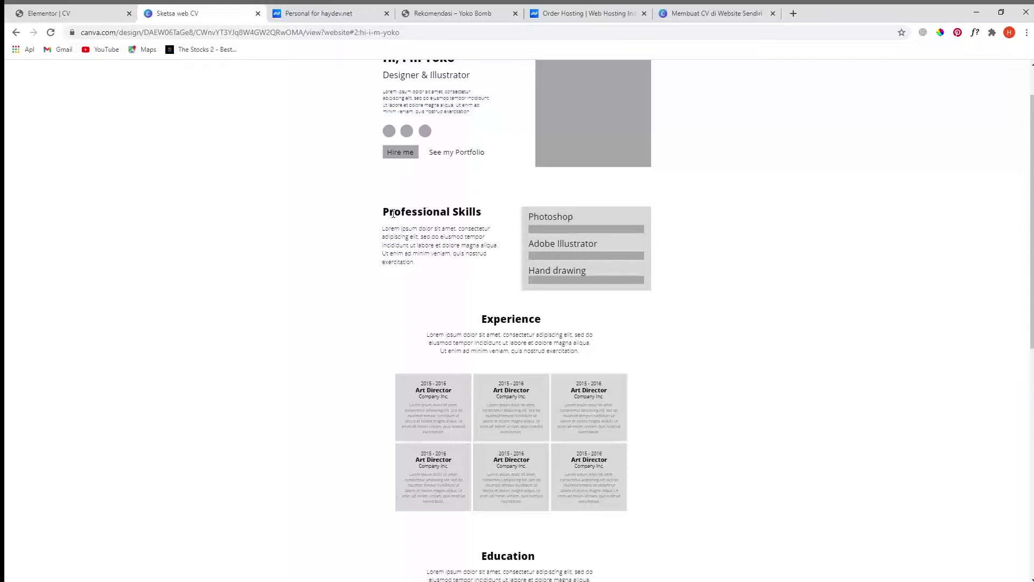
left_click_drag(385, 214, 482, 216)
key("ctrl+c")
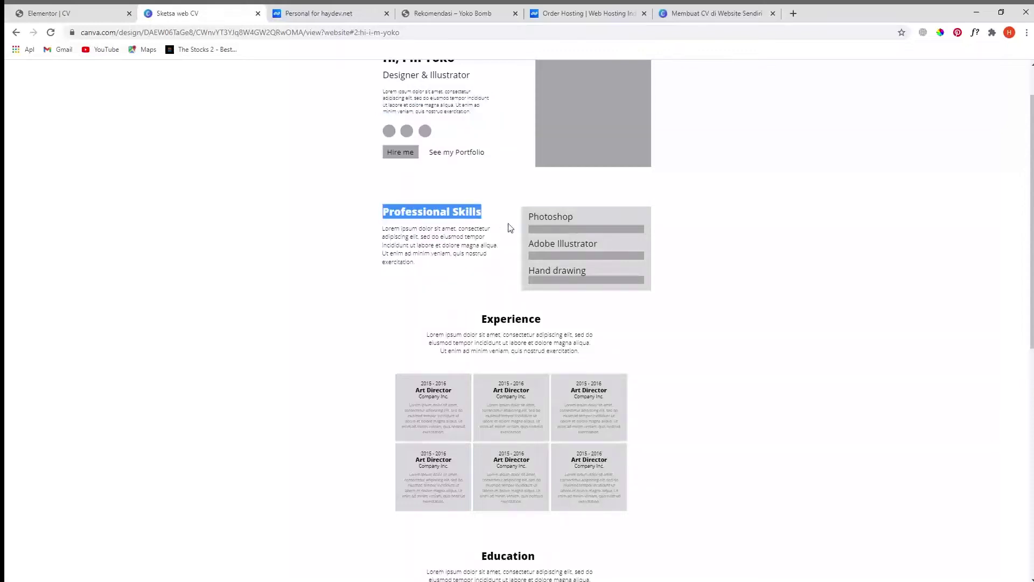
left_click(85, 16)
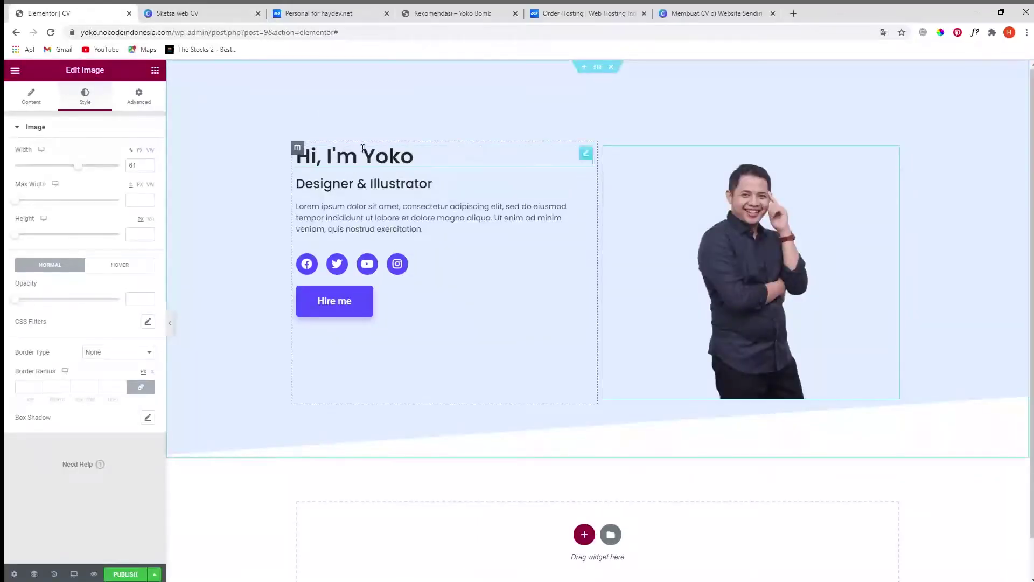
- Duplicate the Hi, I'm Yoko heading
scroll(585, 117, "down", 1)
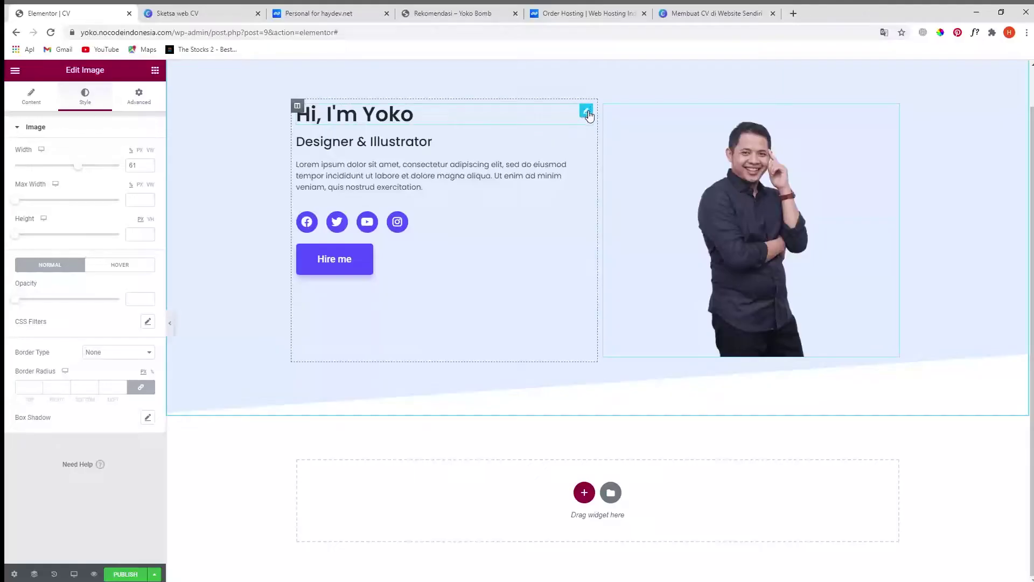
right_click(586, 114)
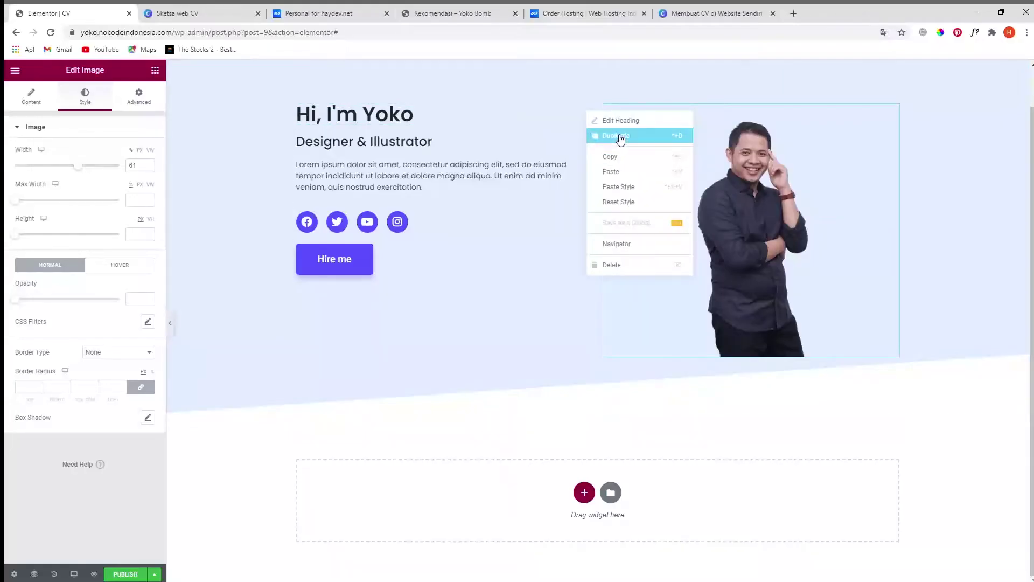
left_click(619, 137)
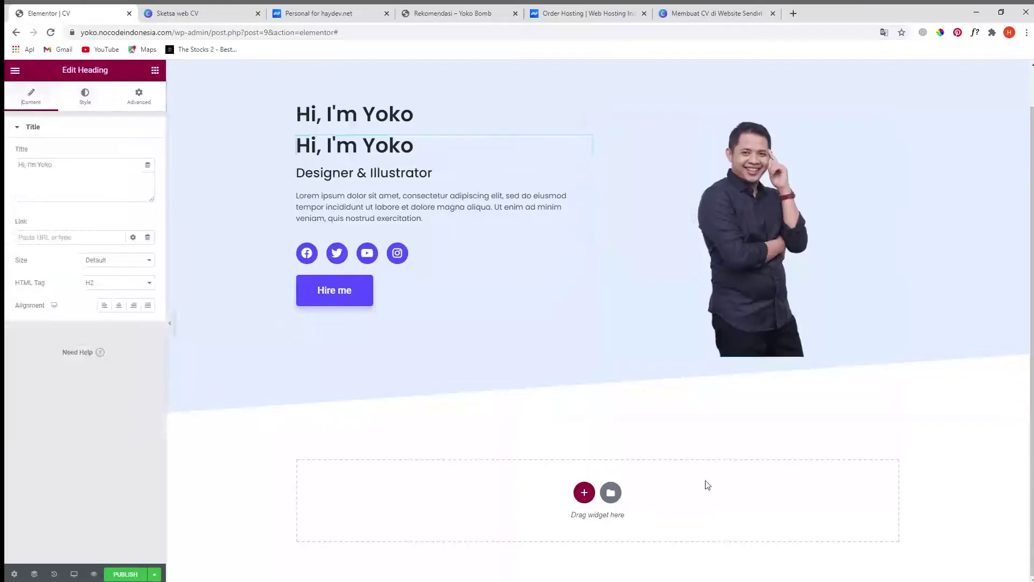
- Add a two-column section below the hero and move the heading copy into its left column
left_click(584, 492)
scroll(619, 487, "down", 1)
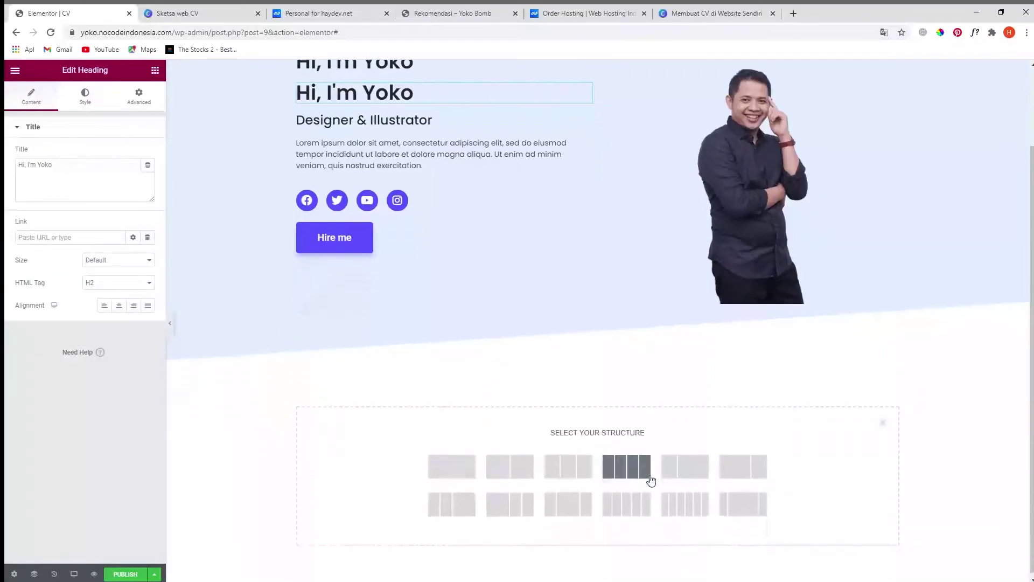
left_click(506, 469)
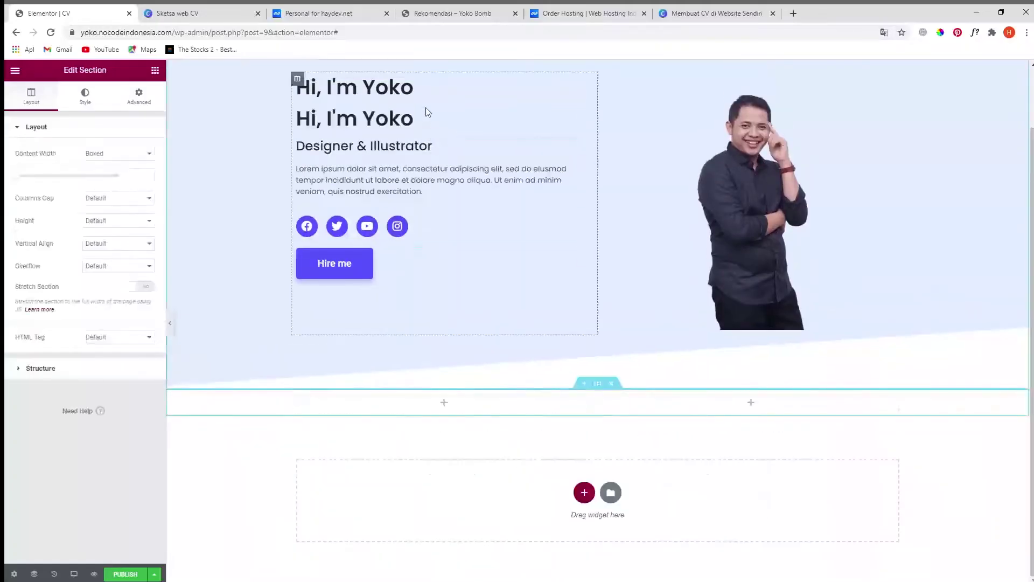
left_click_drag(586, 115, 439, 412)
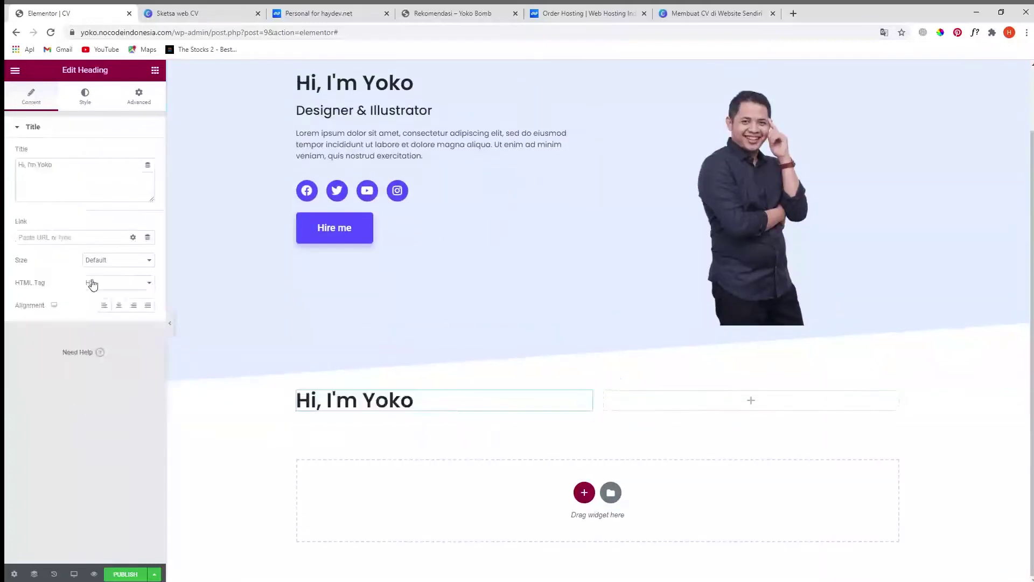
- Replace the copied heading's title with 'Professional Skills'
left_click(76, 171)
key("ctrl+a")
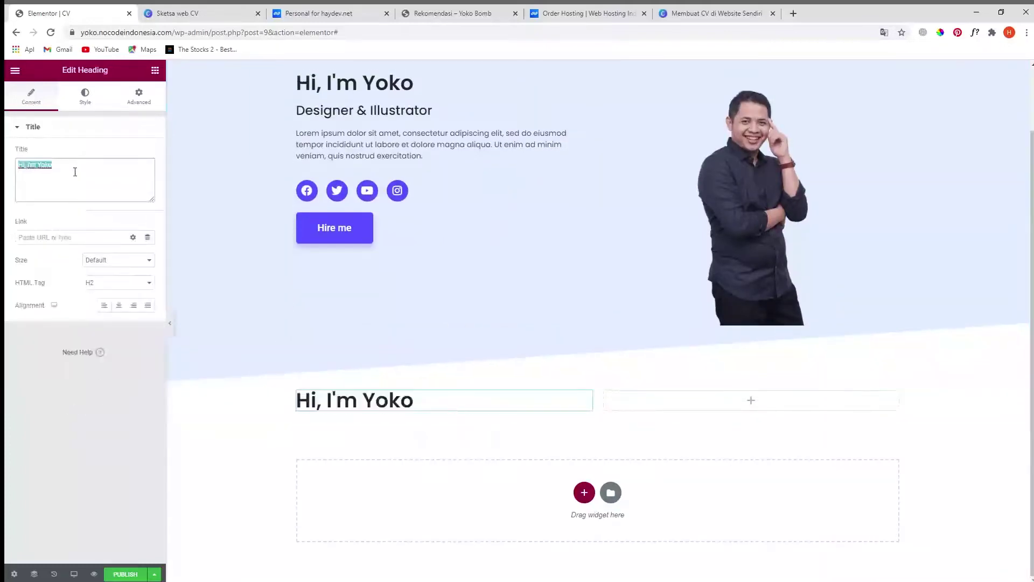
key("ctrl+v")
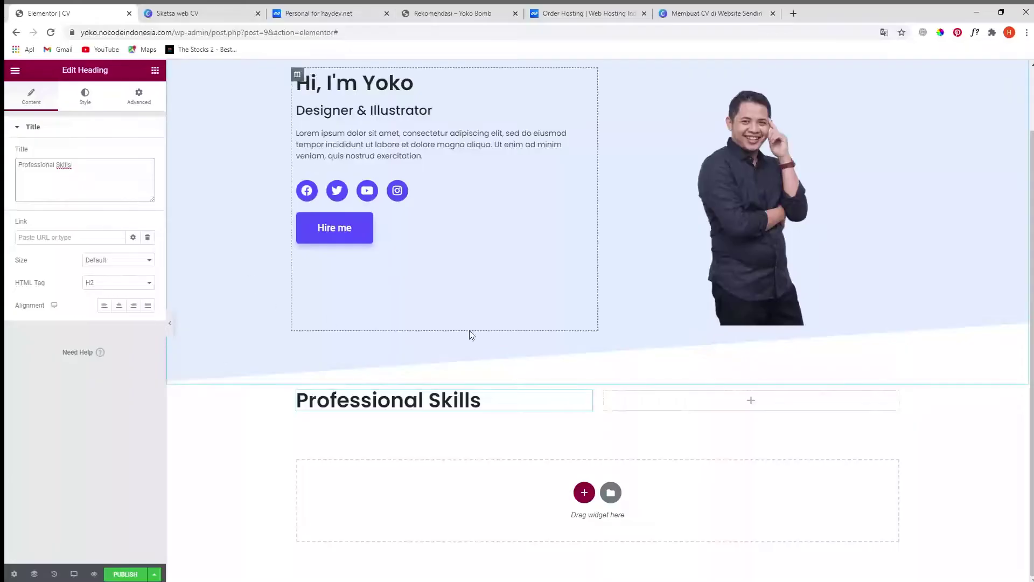
- Copy the hero's lorem ipsum paragraph widget and paste it beneath the Professional Skills heading
left_click(199, 20)
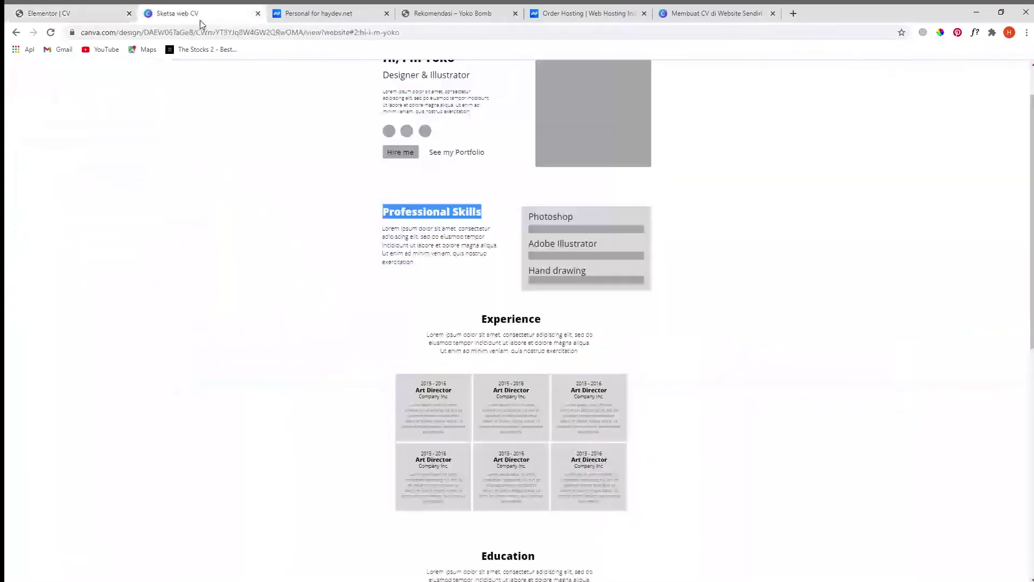
left_click_drag(430, 270, 394, 228)
left_click(65, 13)
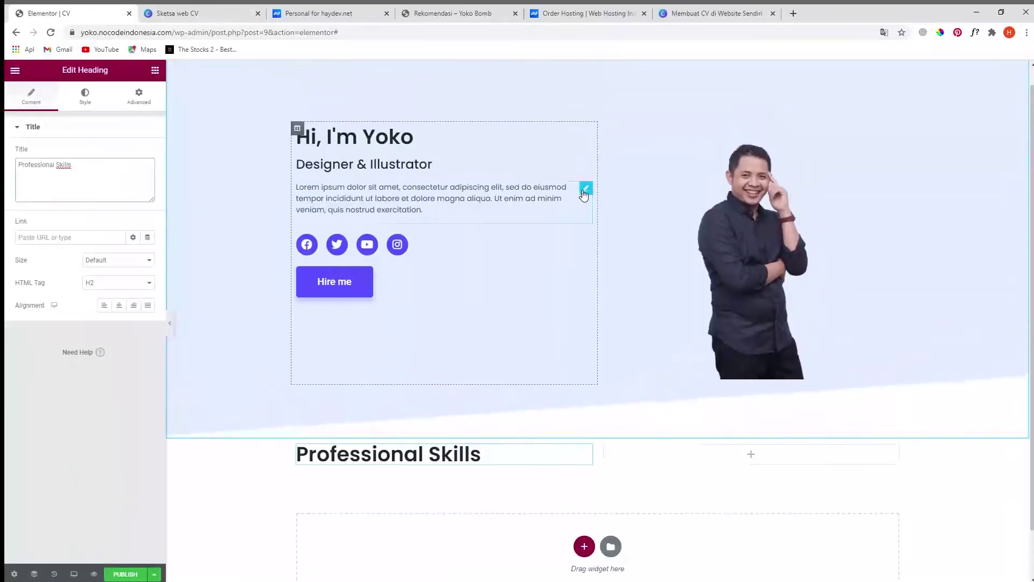
right_click(583, 193)
key("Escape")
scroll(574, 297, "down", 1)
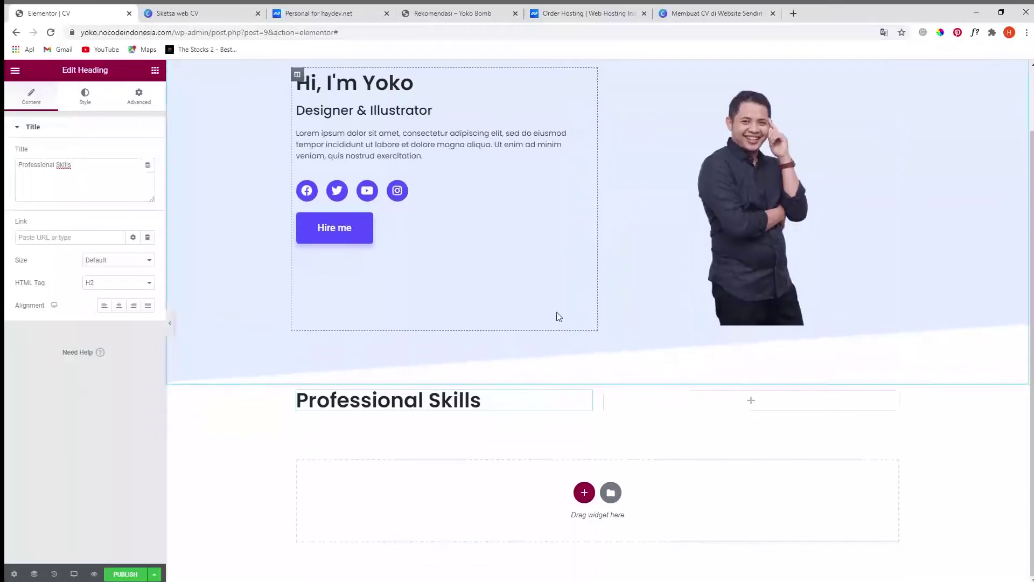
right_click(587, 398)
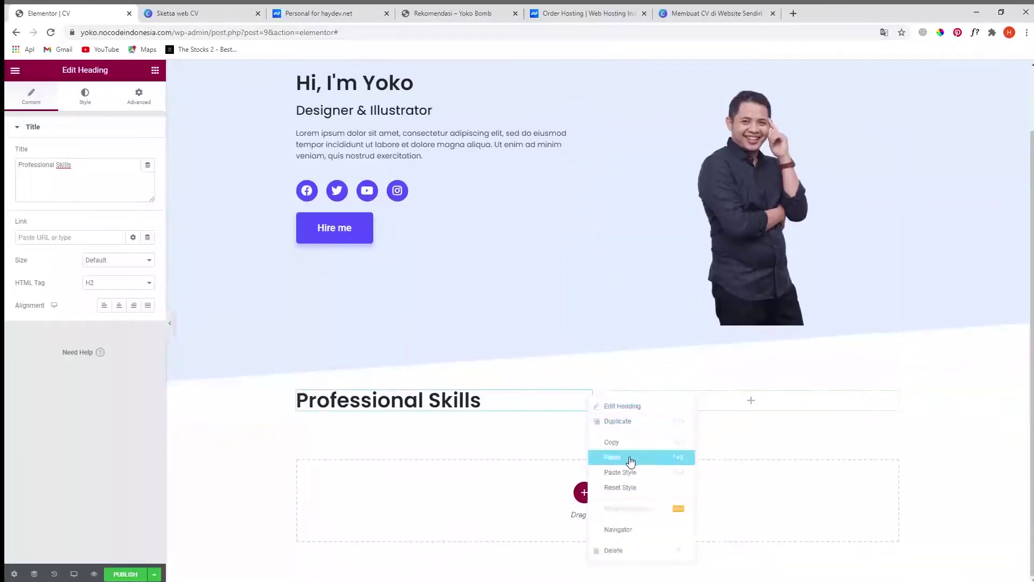
left_click(631, 458)
scroll(600, 309, "down", 1)
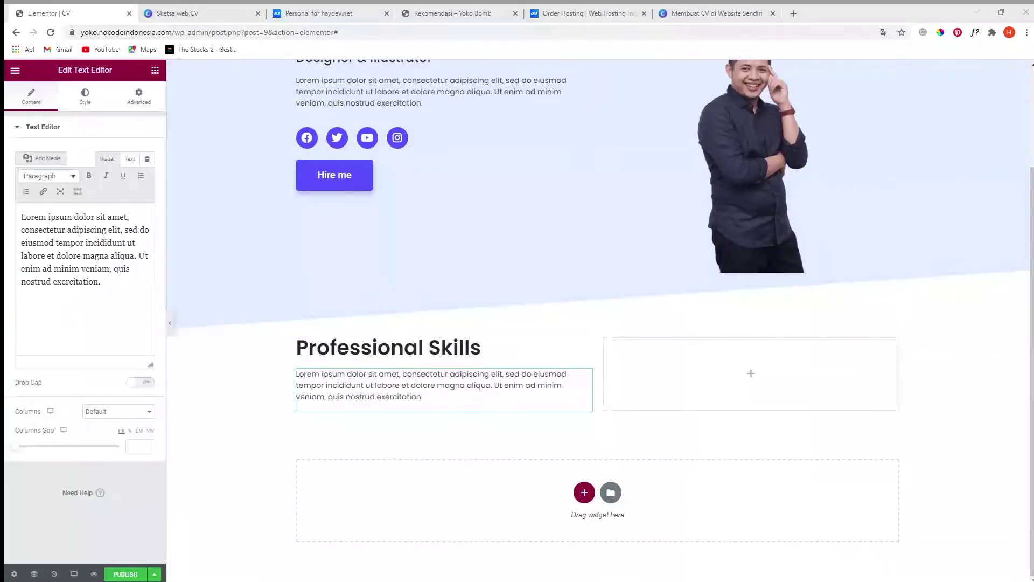
key("ctrl+Tab")
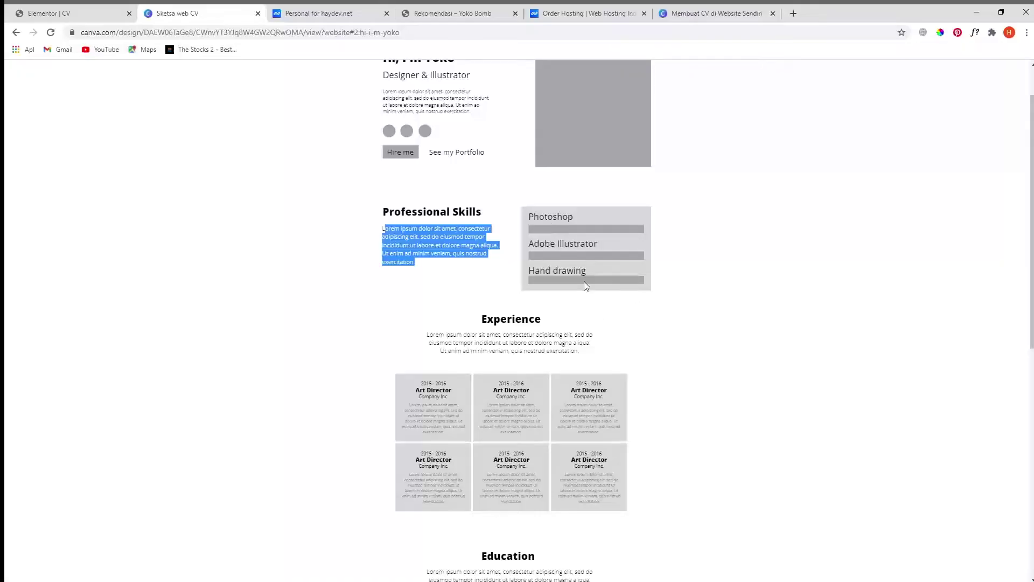
left_click(56, 11)
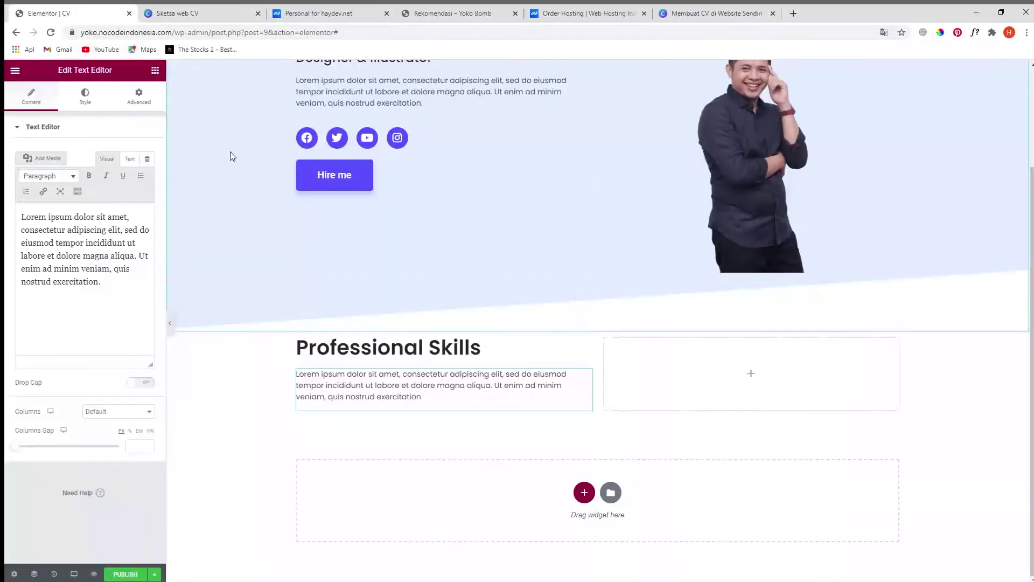
- Place a Progress Bar in the empty skills column, titled Photoshop at about 96%
left_click(155, 71)
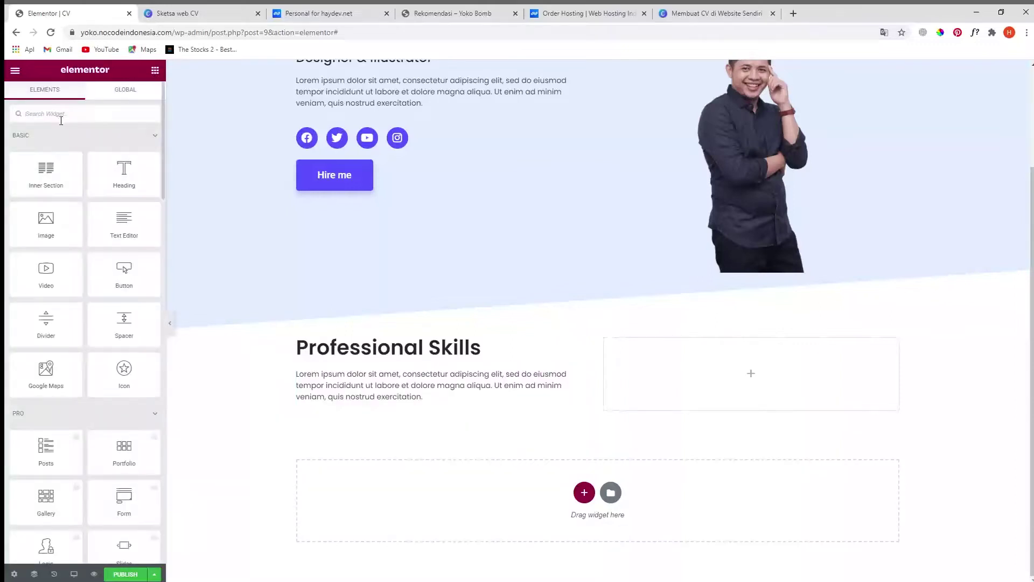
type("ba")
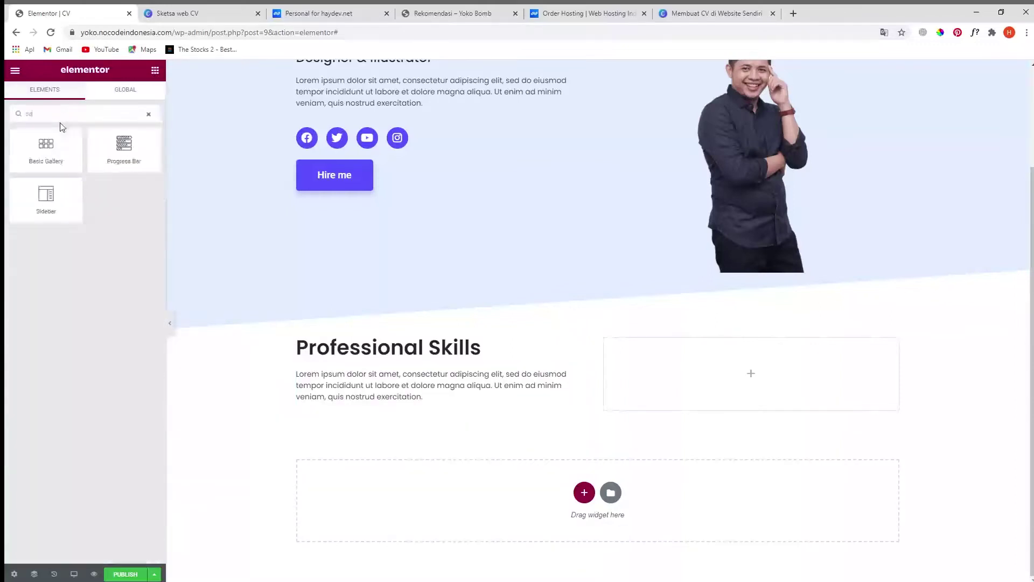
left_click_drag(146, 149, 727, 381)
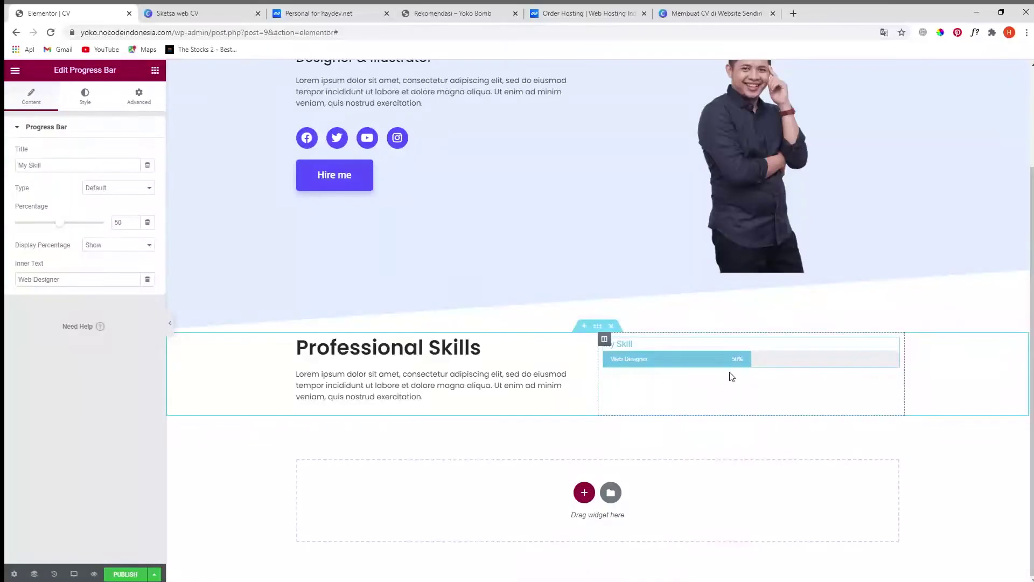
triple_click(59, 163)
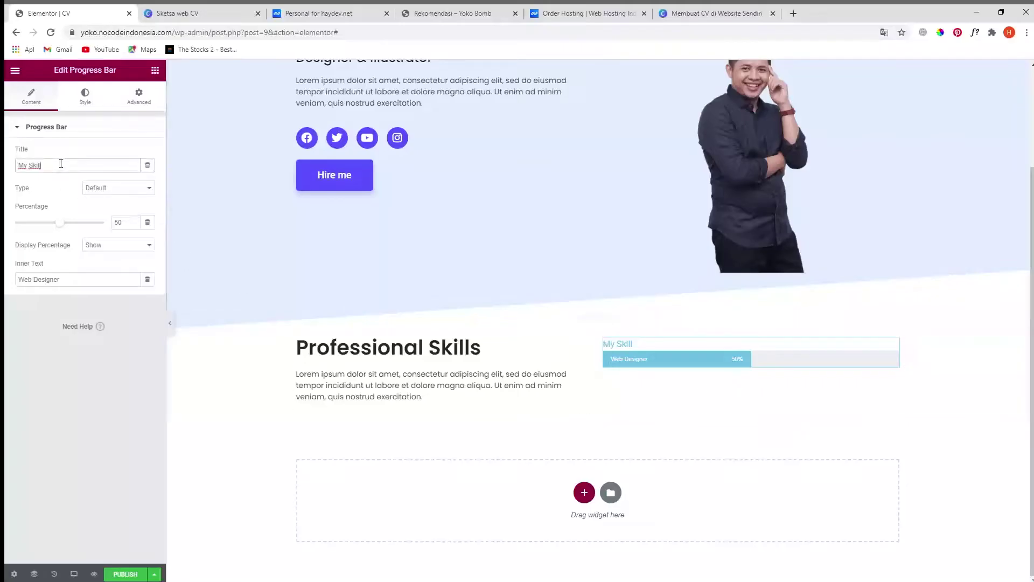
left_click_drag(63, 172, 5, 175)
type("Pho")
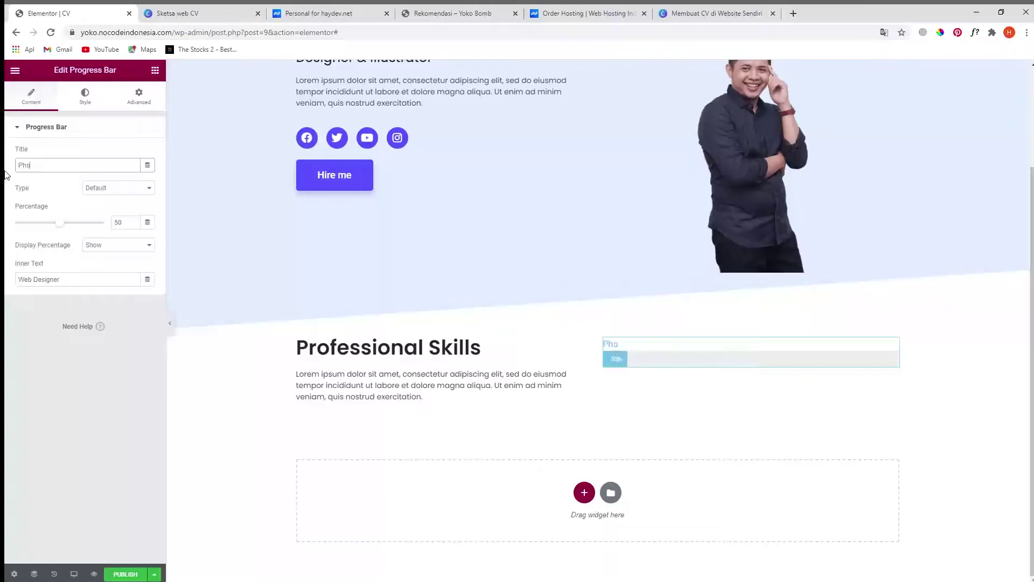
type("roshop")
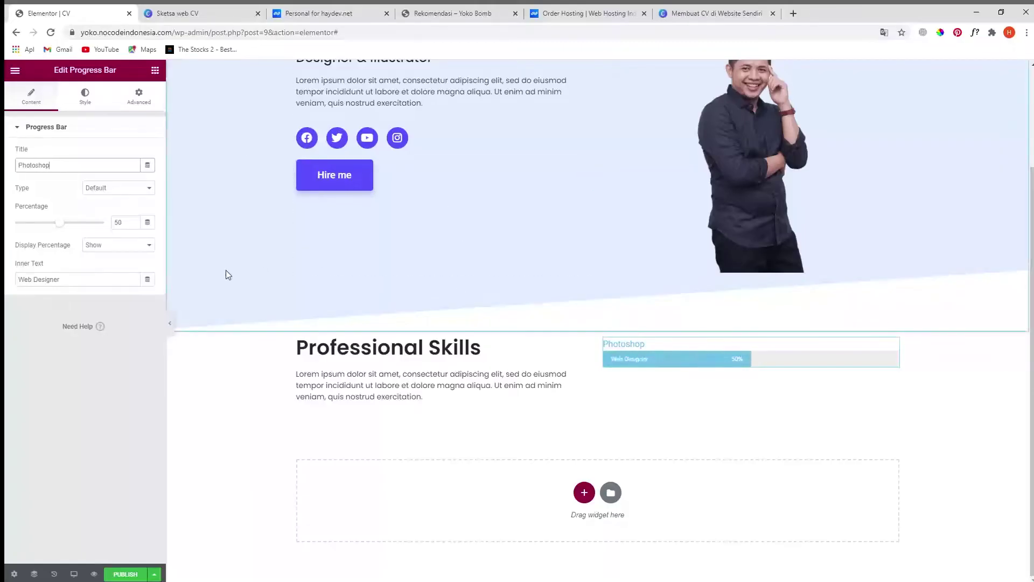
left_click_drag(65, 228, 104, 239)
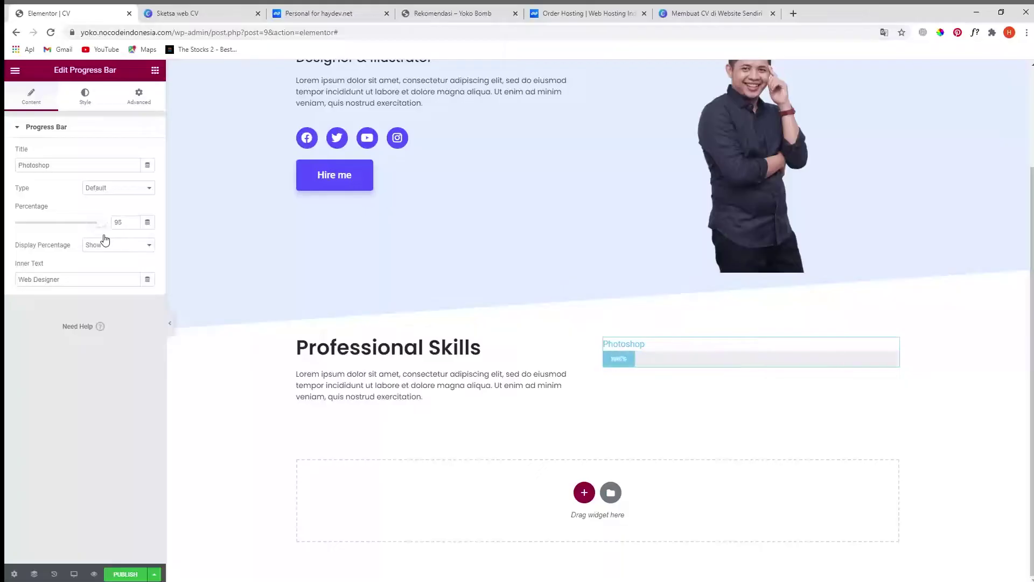
- Clear the bar's 'Web Designer' inner text and hide its percentage label
left_click(101, 282)
left_click_drag(126, 282, 6, 285)
key("BackSpace")
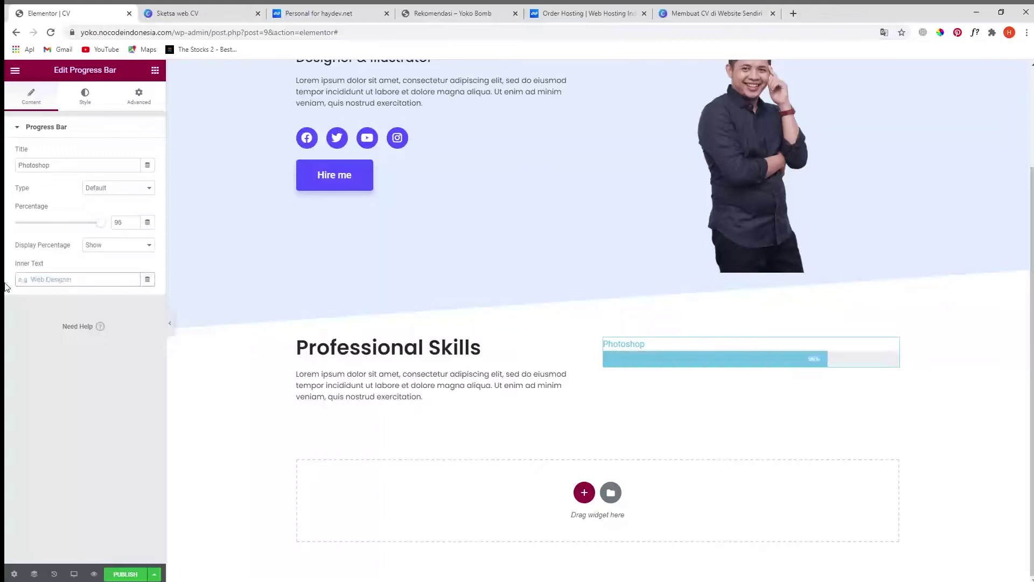
left_click(56, 381)
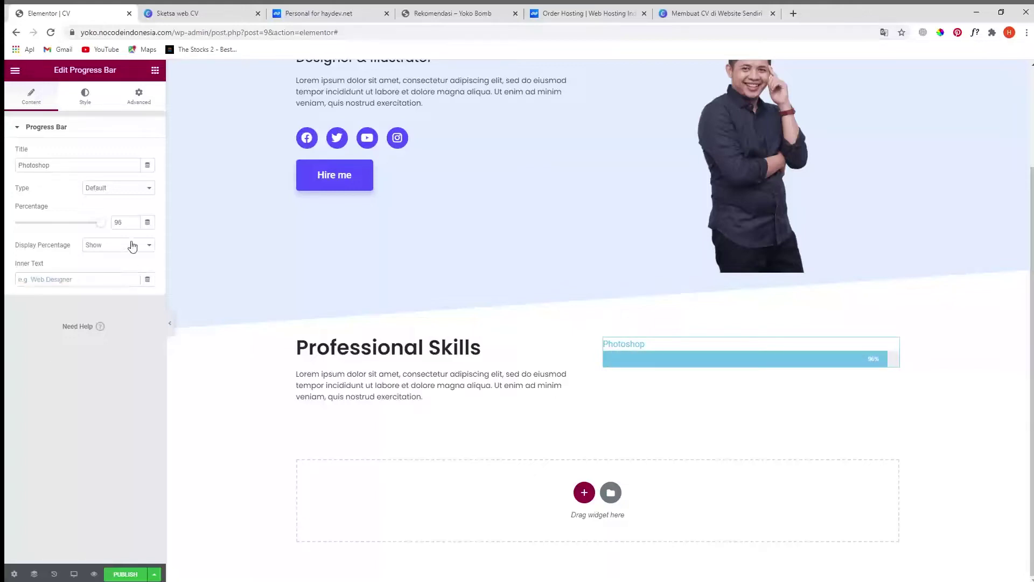
left_click(123, 246)
left_click(120, 268)
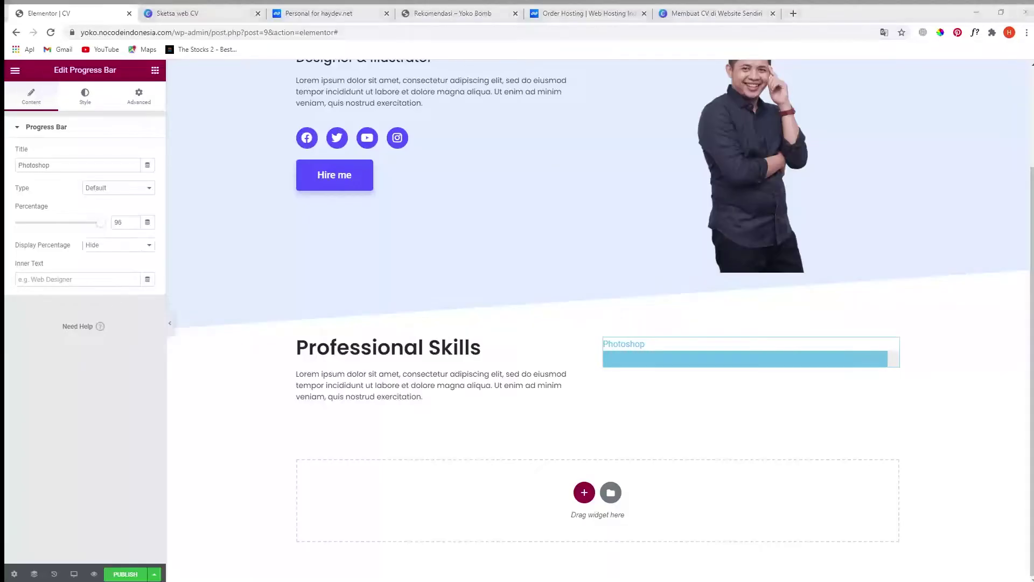
key("alt+Tab")
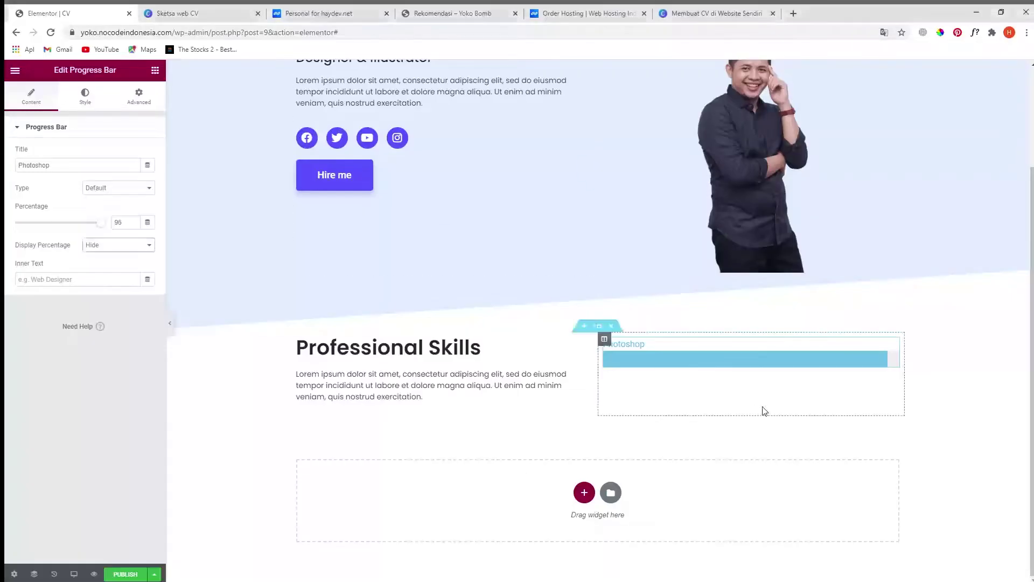
- Give the right column a classic background in the Hire me button's purple, #5C50FF
left_click(604, 339)
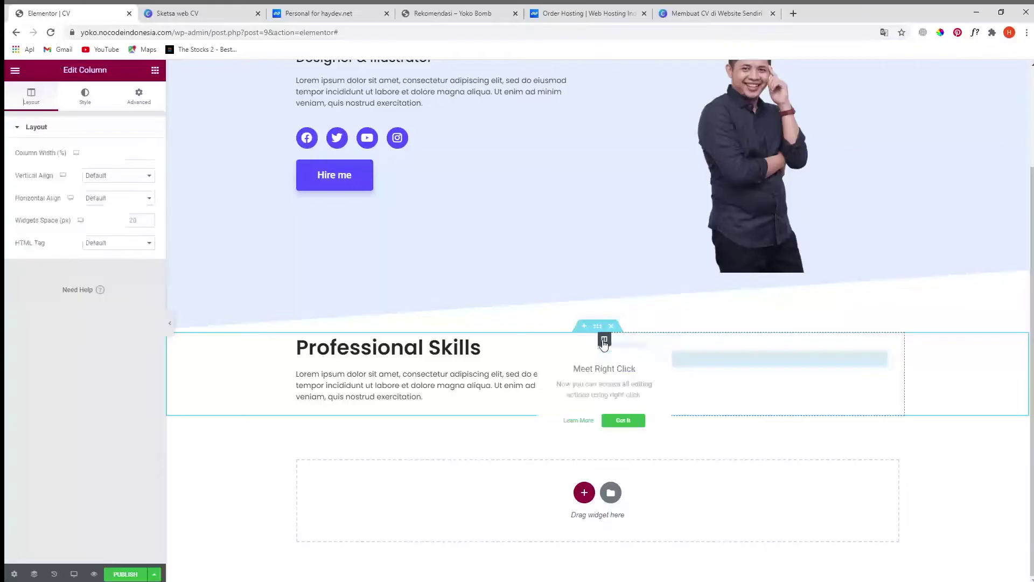
left_click(85, 99)
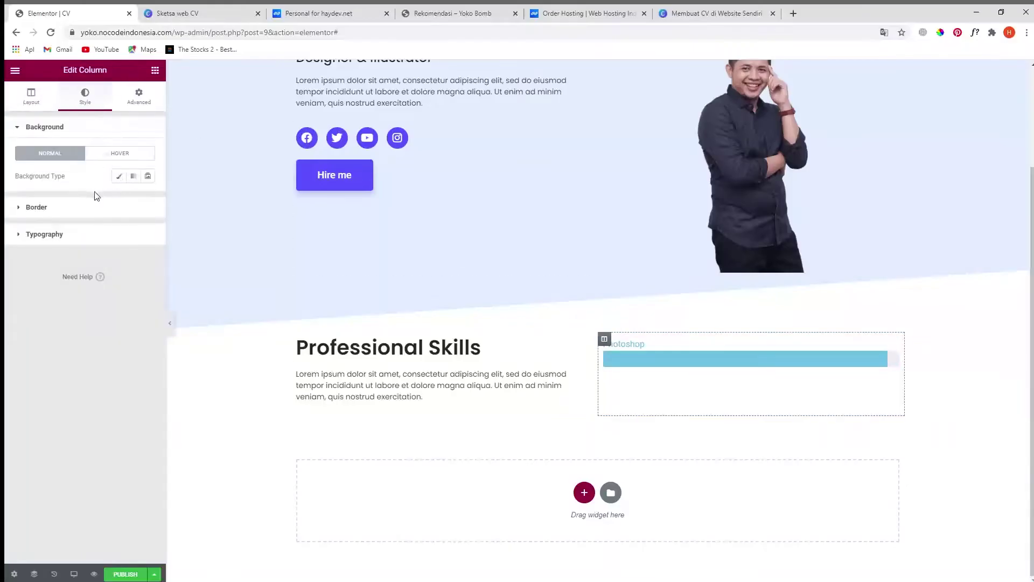
left_click(119, 176)
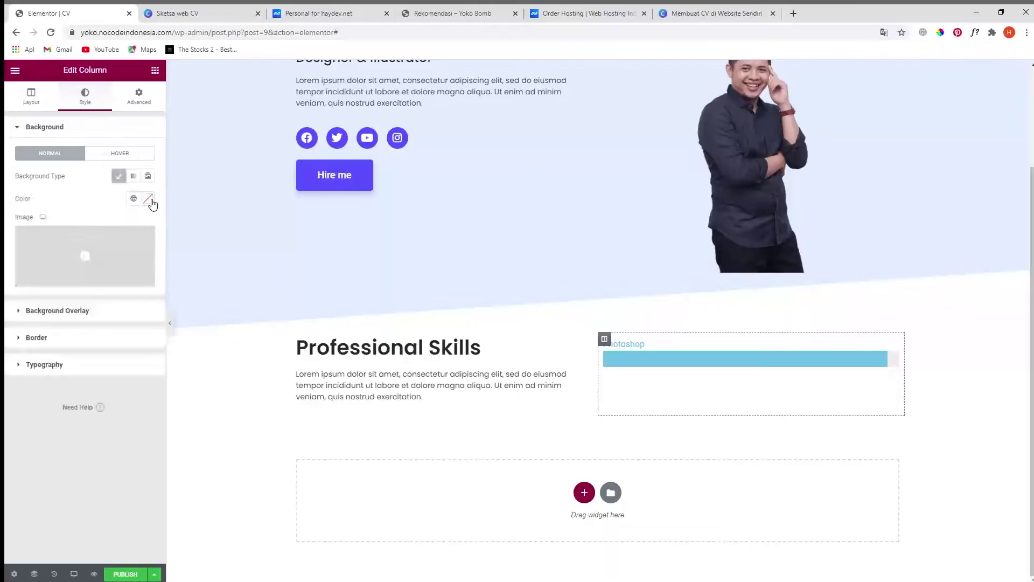
left_click(148, 198)
type("Professional Skills")
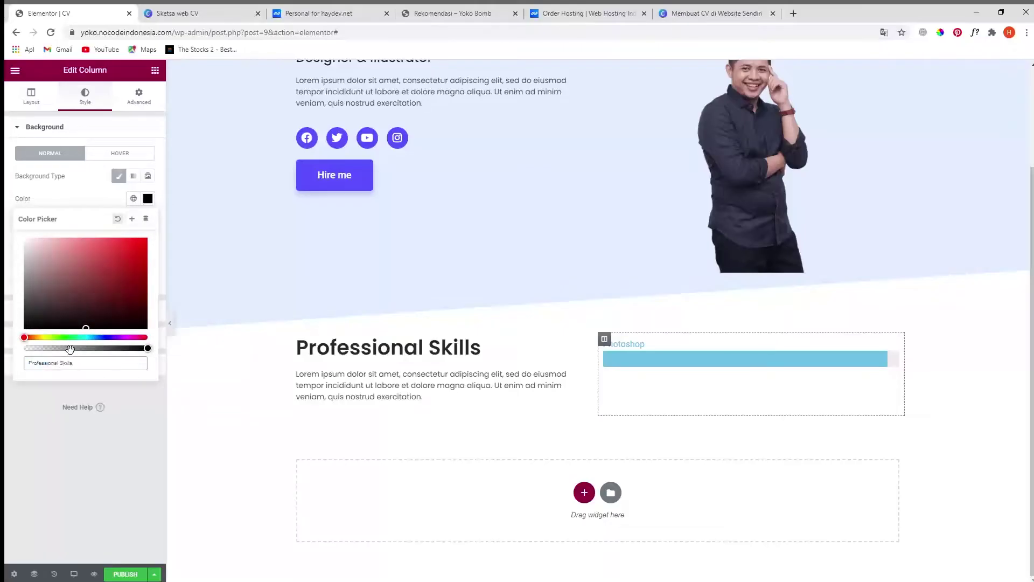
left_click(87, 240)
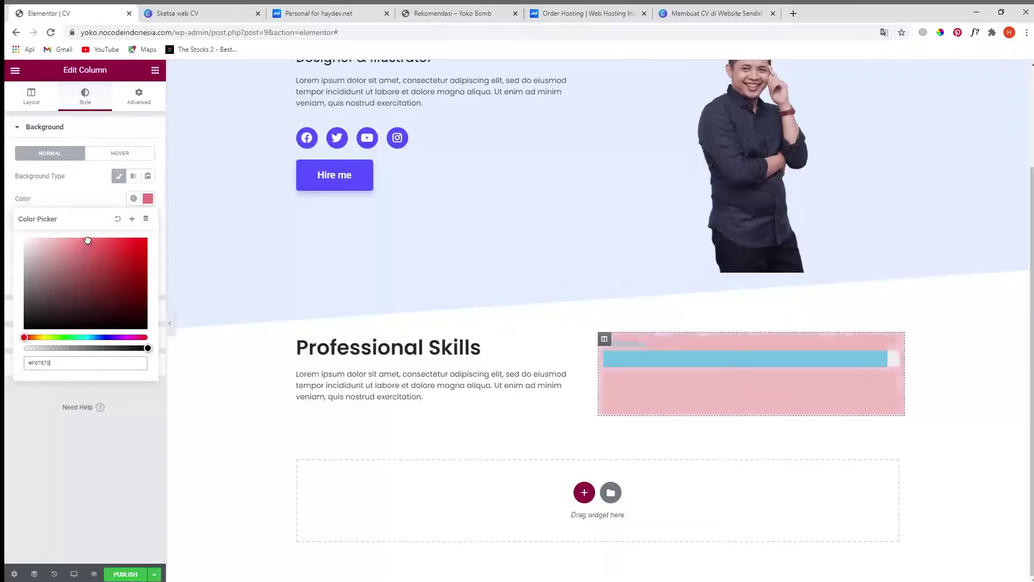
left_click(583, 169)
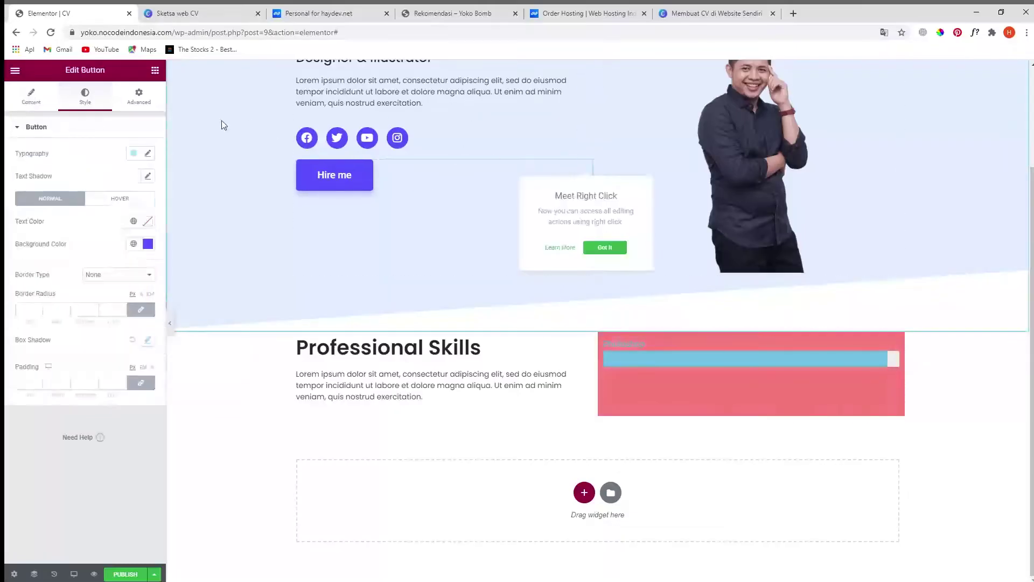
left_click(147, 243)
key("ctrl+c")
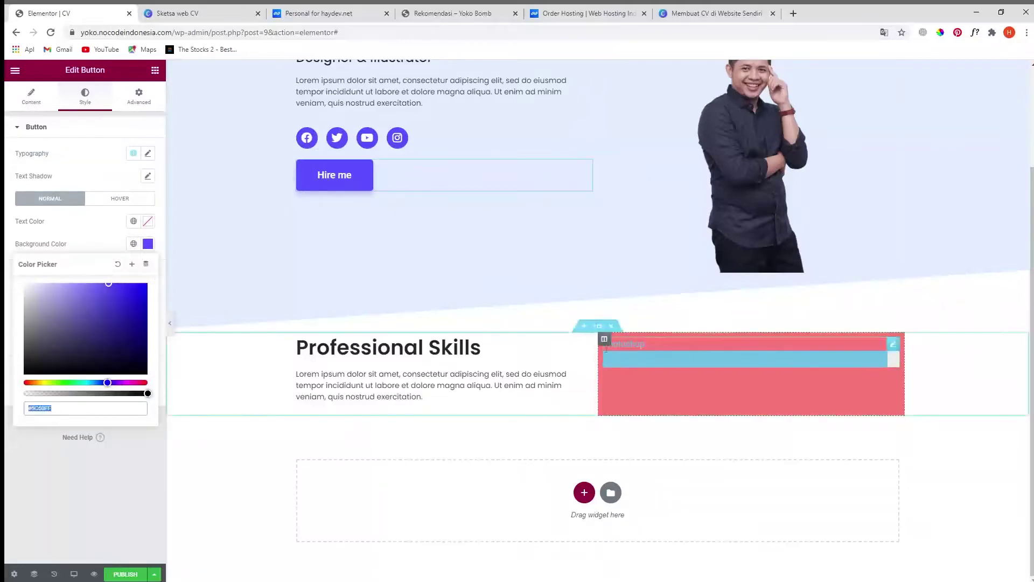
left_click(603, 338)
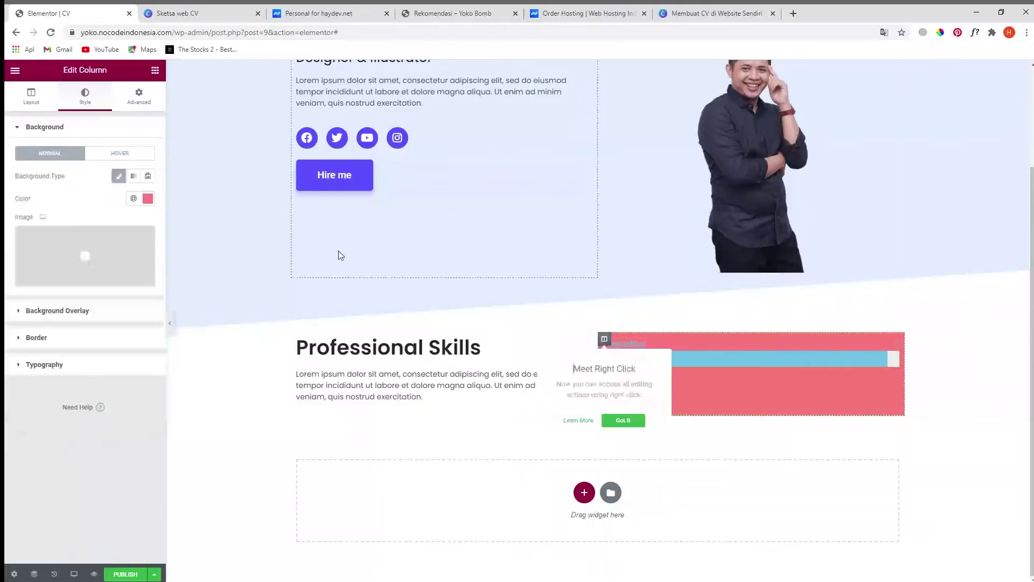
left_click(147, 198)
left_click(81, 369)
key("ctrl+a")
key("ctrl+v")
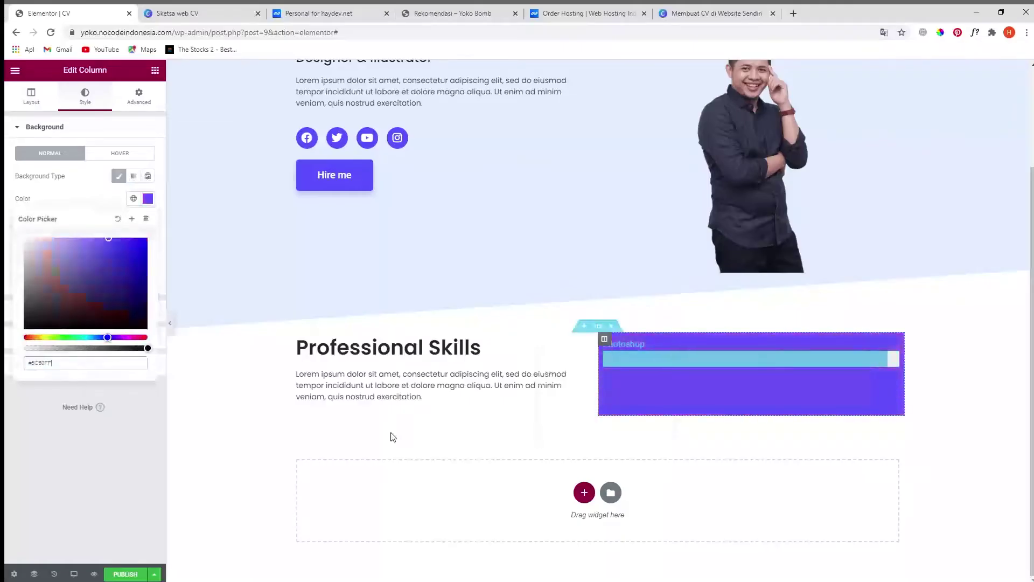
- Set the column's padding to 50 on every side
left_click(140, 96)
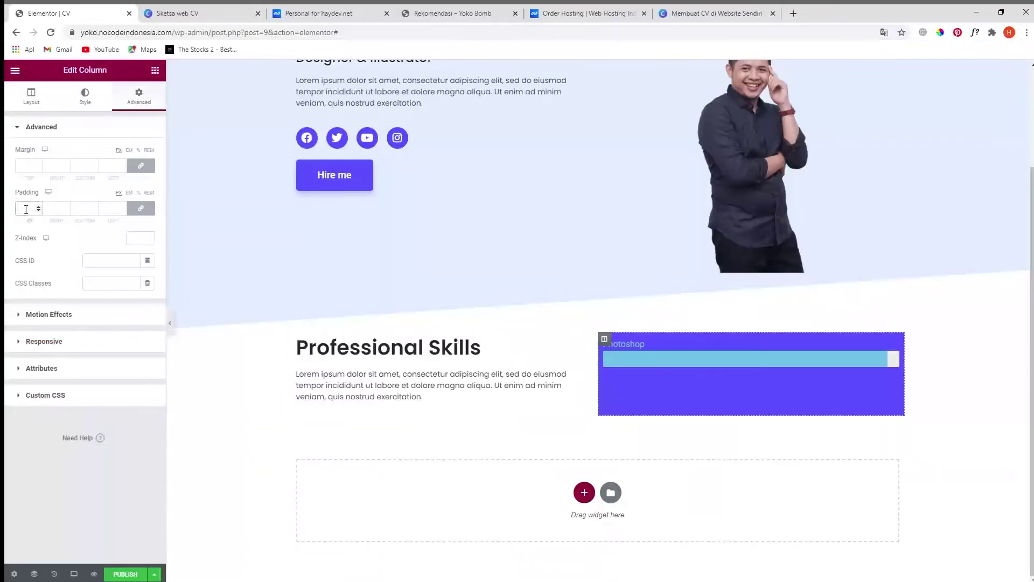
type("25")
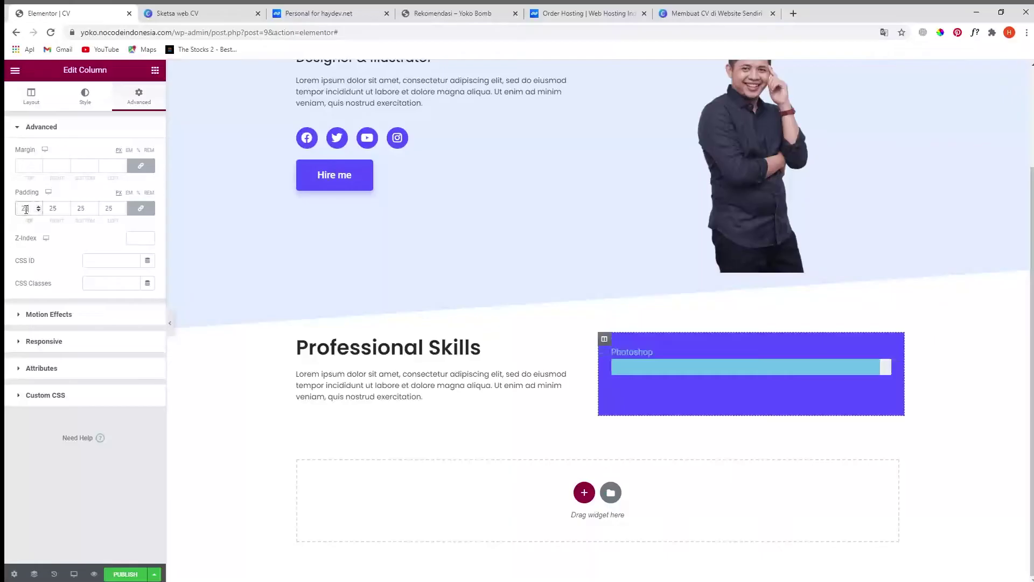
key("BackSpace")
key("BackSpace")
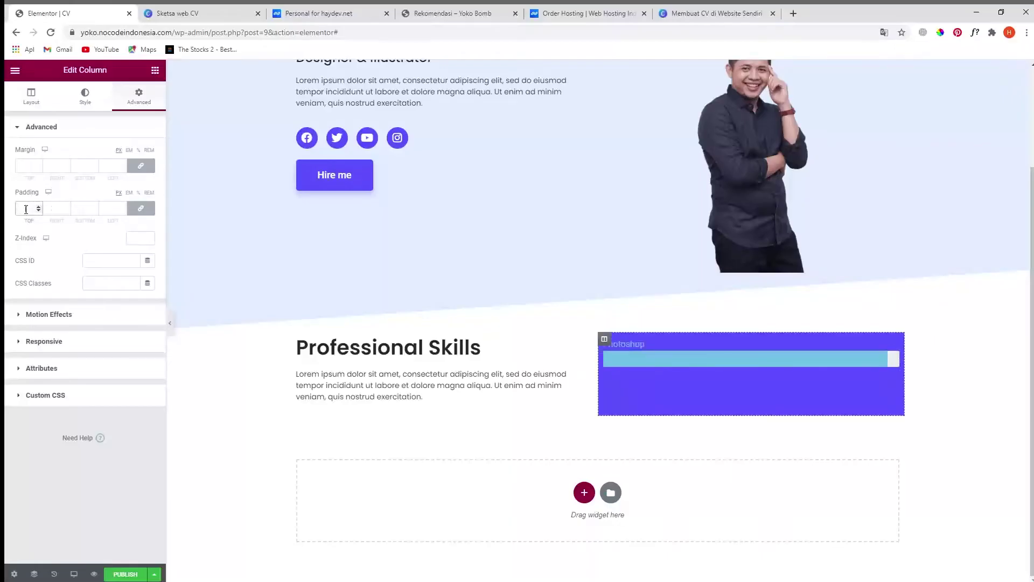
type("50")
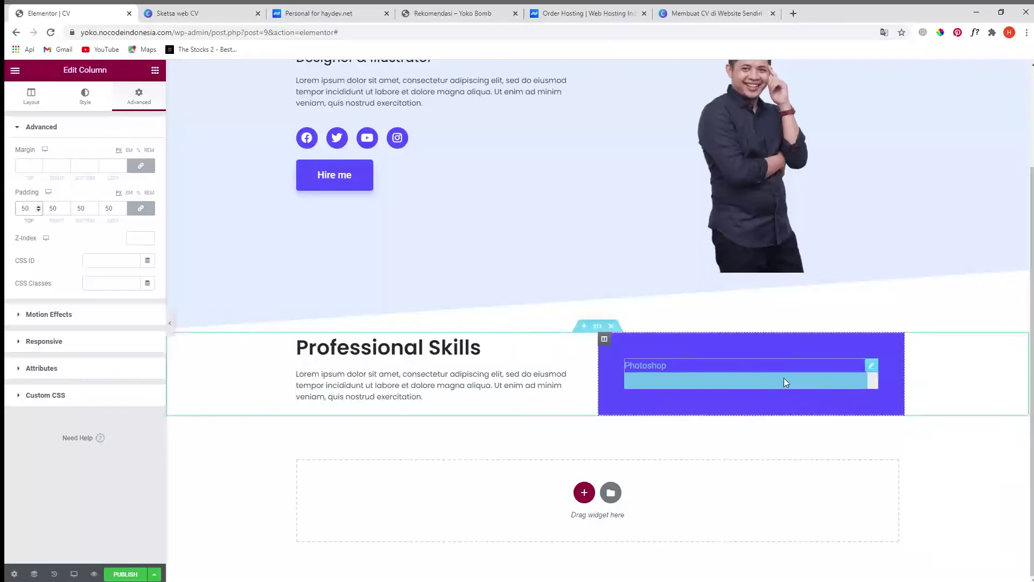
- Set the Photoshop progress bar's fill colour to white
left_click(871, 367)
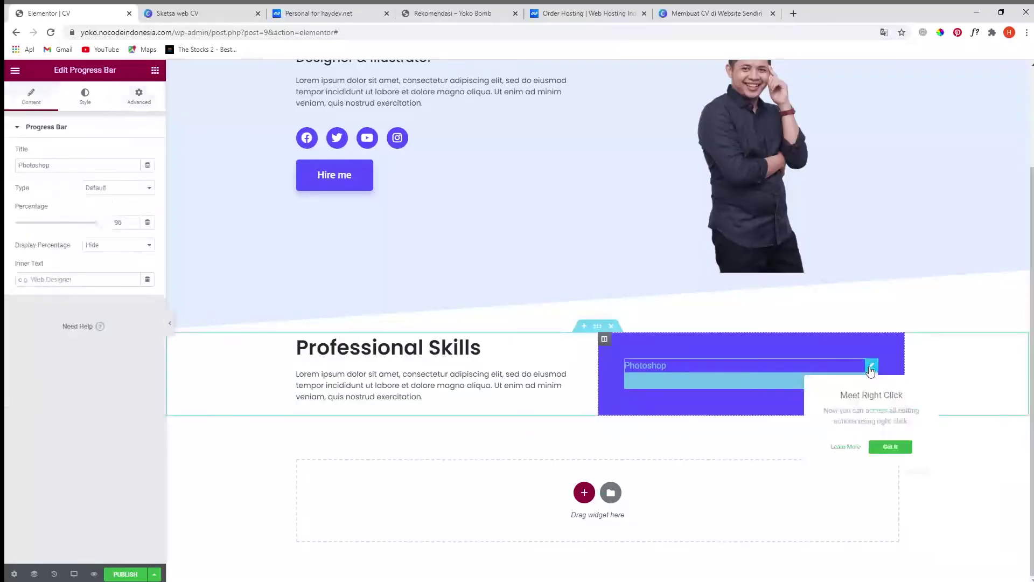
left_click(85, 94)
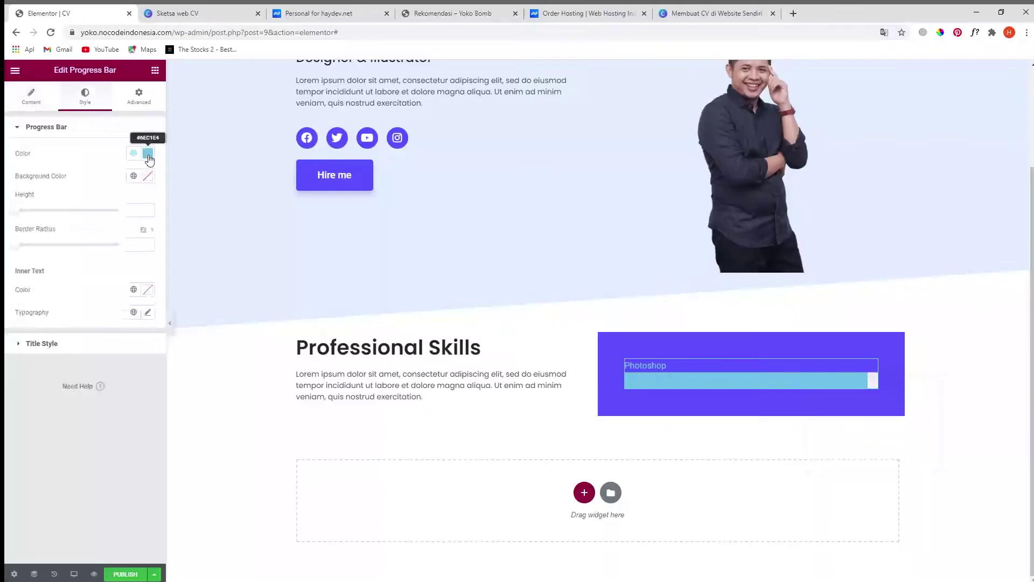
left_click(149, 156)
left_click_drag(82, 208, 8, 172)
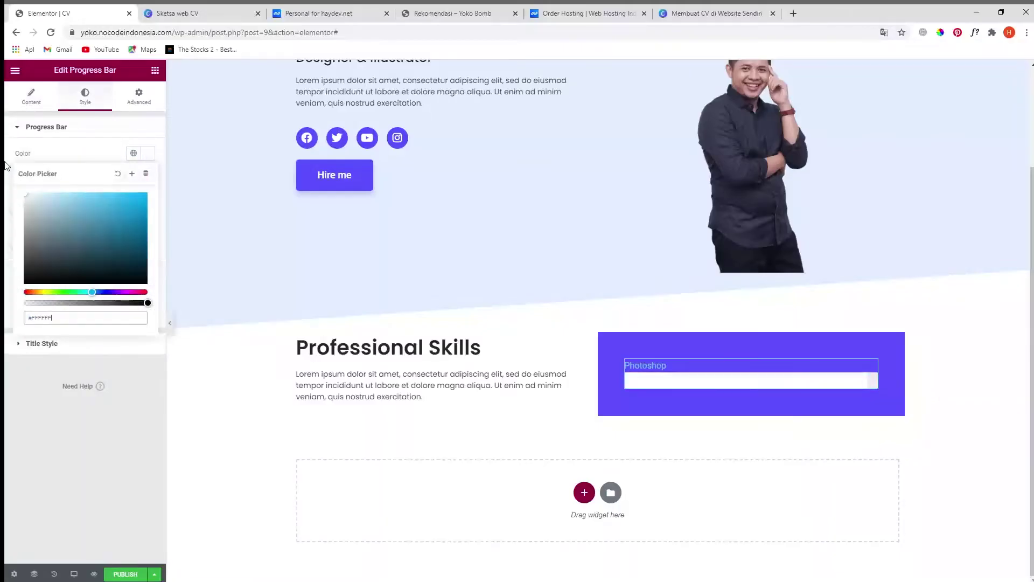
left_click(53, 434)
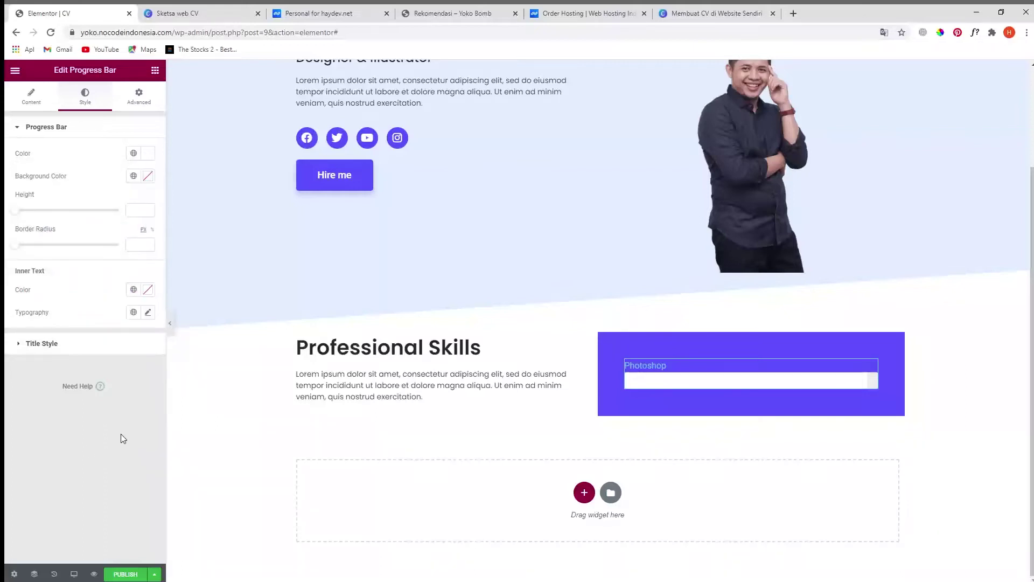
- Set the bar's background track colour to pale lavender (#CDD0FF)
left_click(149, 176)
left_click(66, 218)
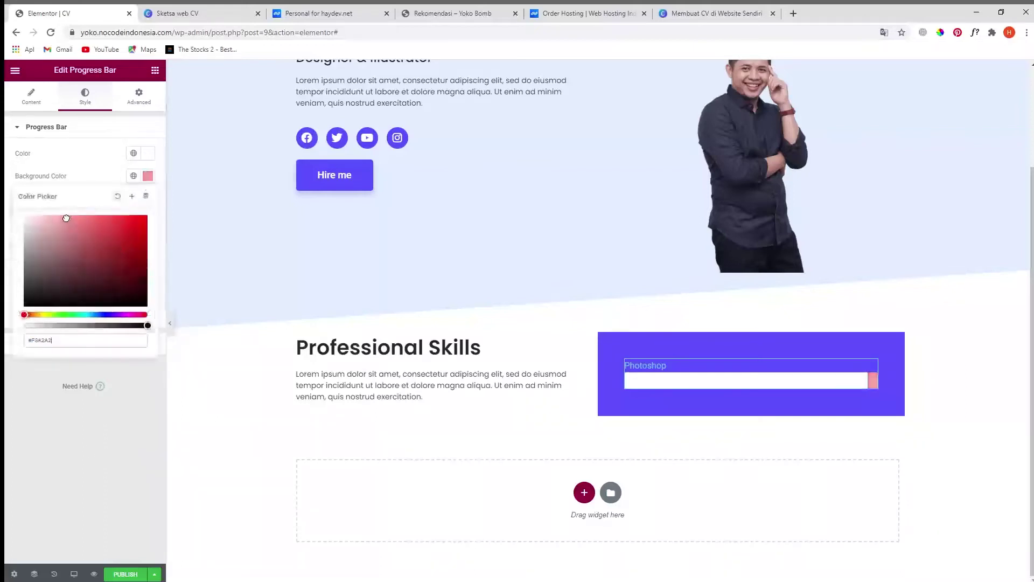
left_click(89, 315)
mouse_move(83, 288)
left_mouse_down()
mouse_move(46, 208)
mouse_move(33, 210)
mouse_move(48, 211)
left_mouse_up()
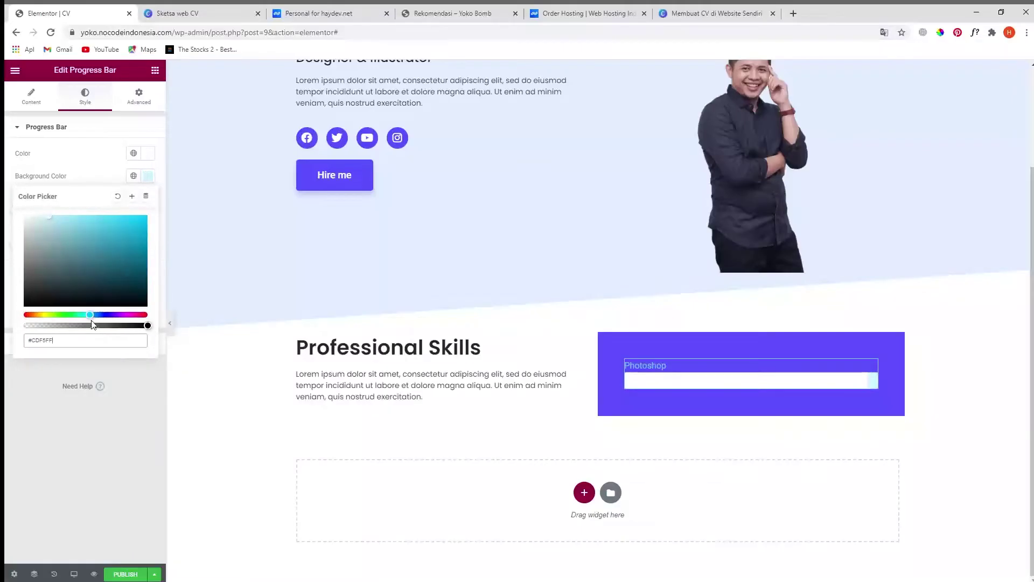
left_click_drag(90, 314, 105, 314)
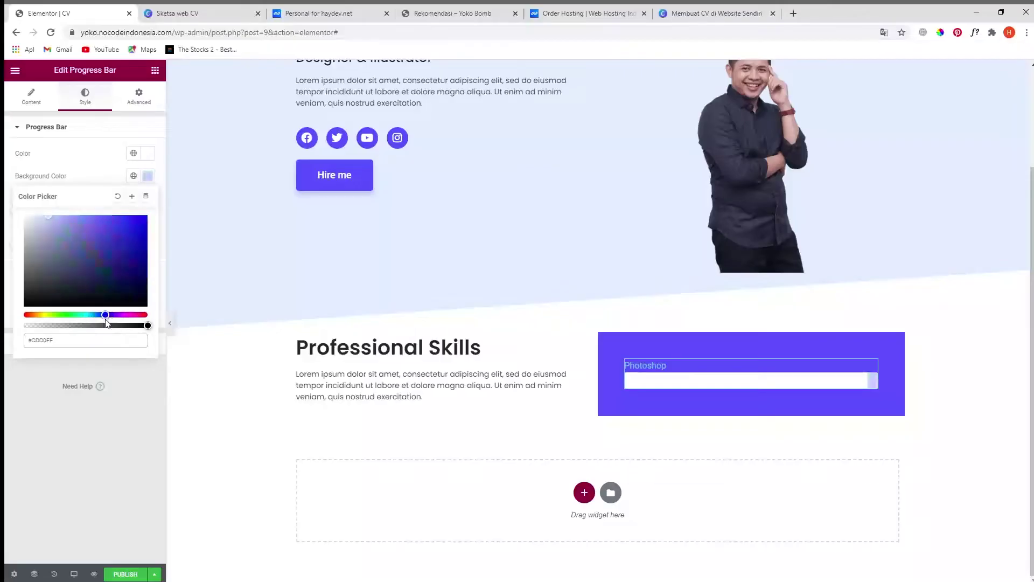
left_click(82, 461)
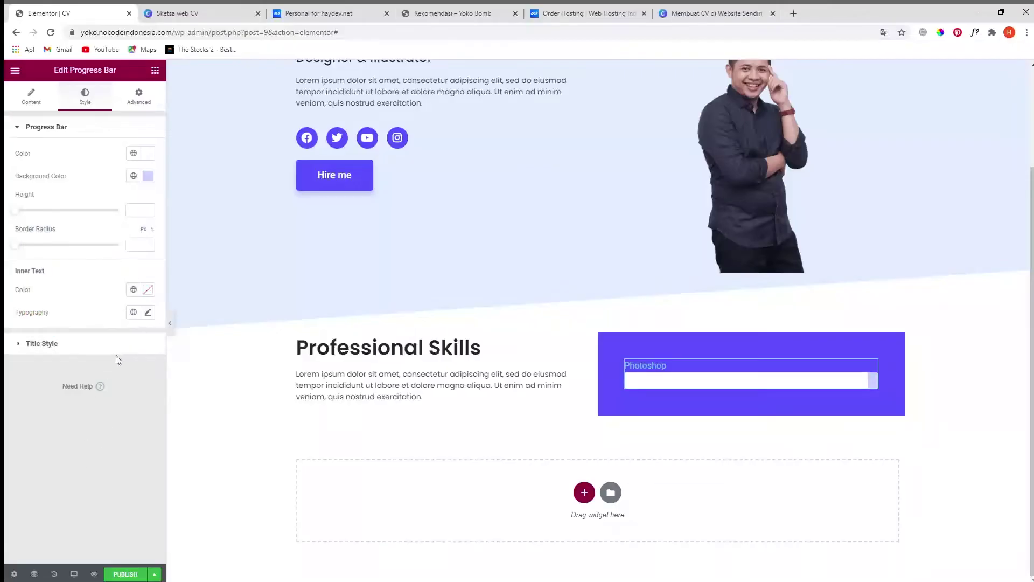
- Make the Photoshop title #FFFFFF in Poppins and reduce the progress bar's height
left_click(48, 348)
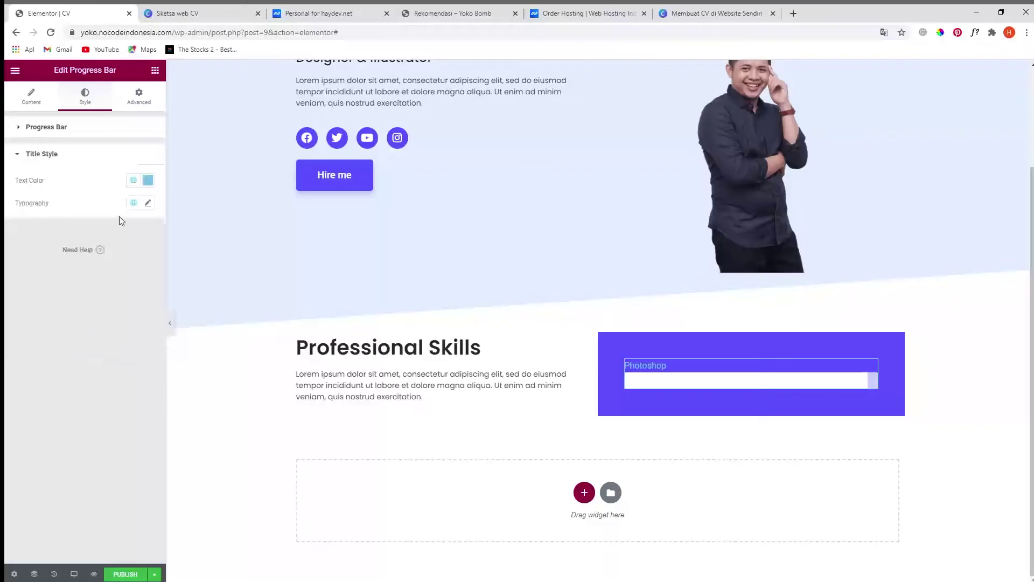
left_click(147, 179)
type("#FFFFFF")
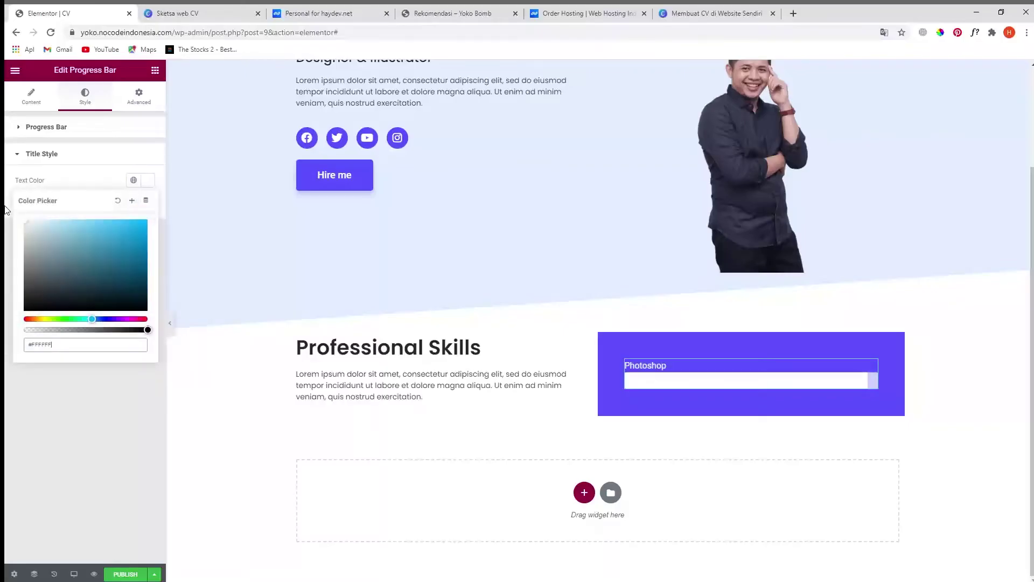
left_click(73, 456)
left_click(148, 203)
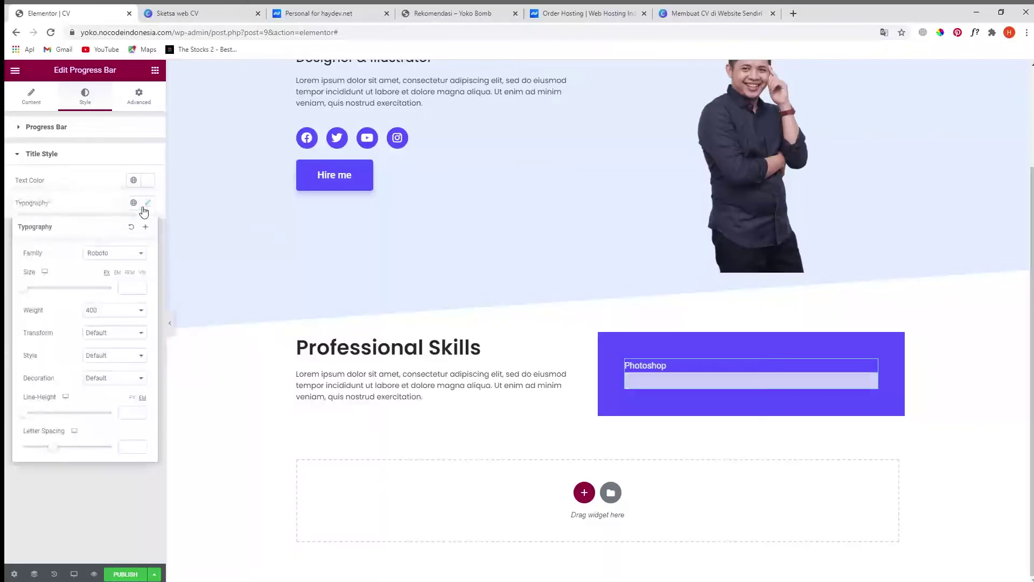
left_click(107, 259)
type("pop")
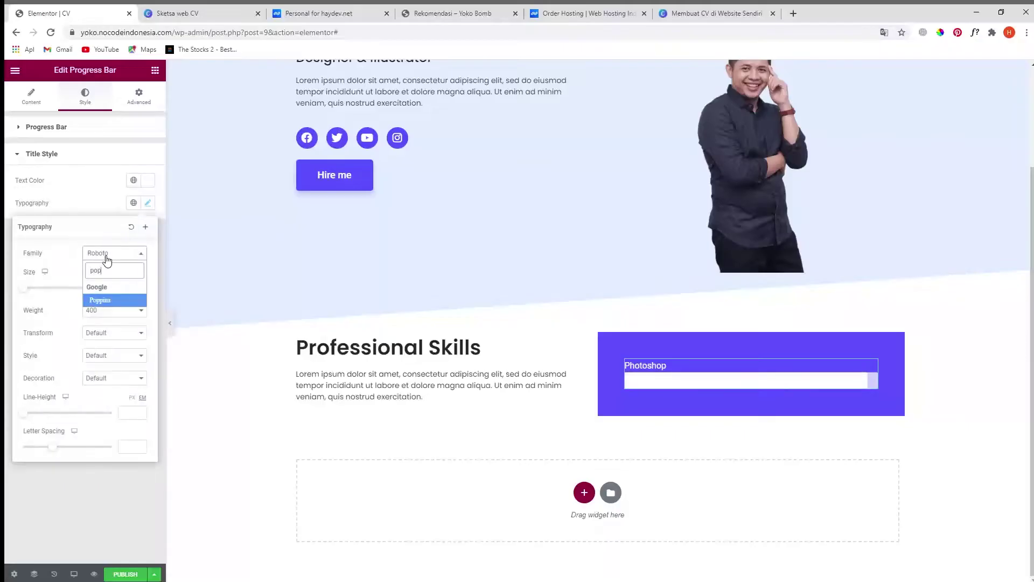
left_click(107, 304)
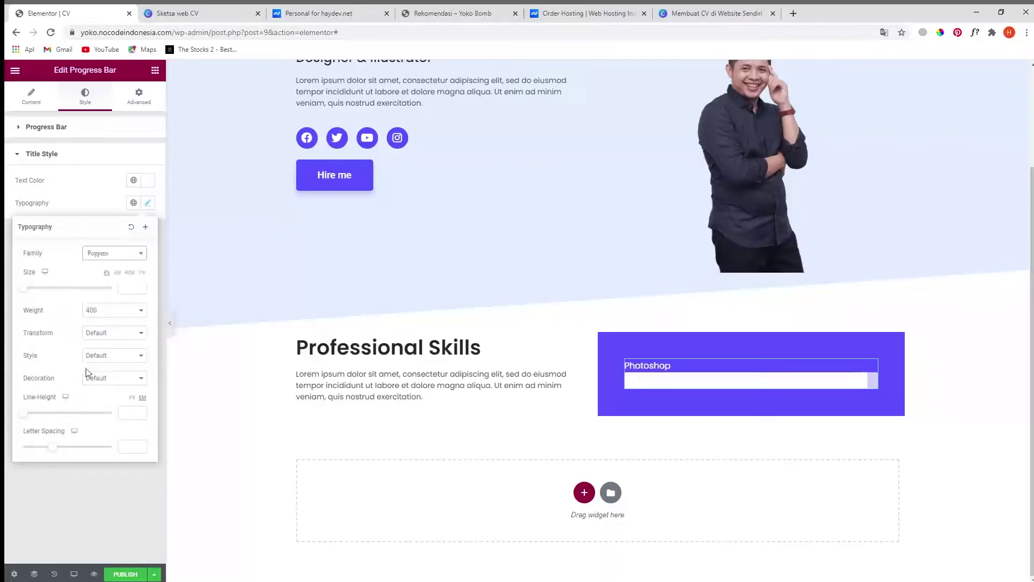
left_click(126, 287)
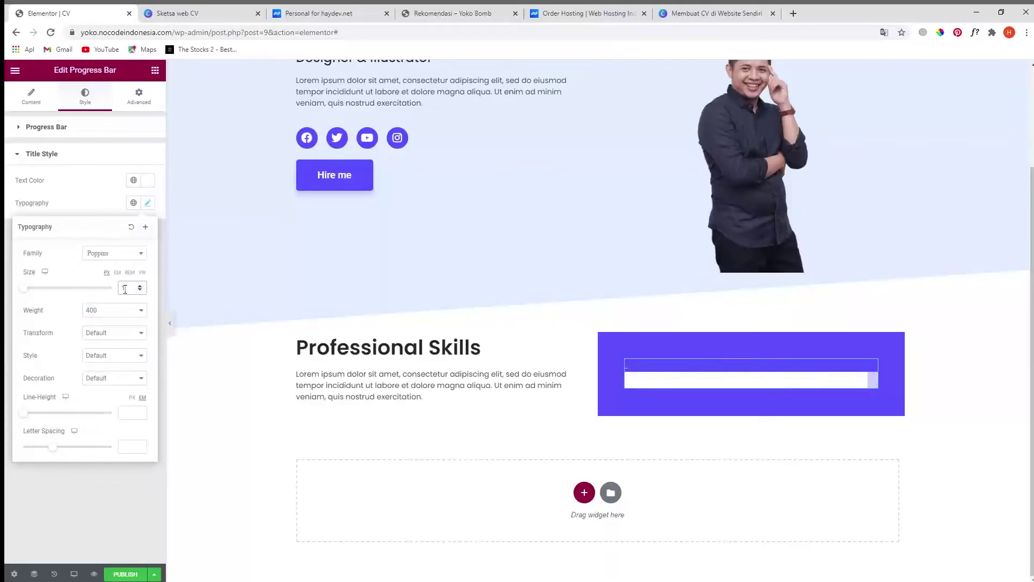
left_click(110, 506)
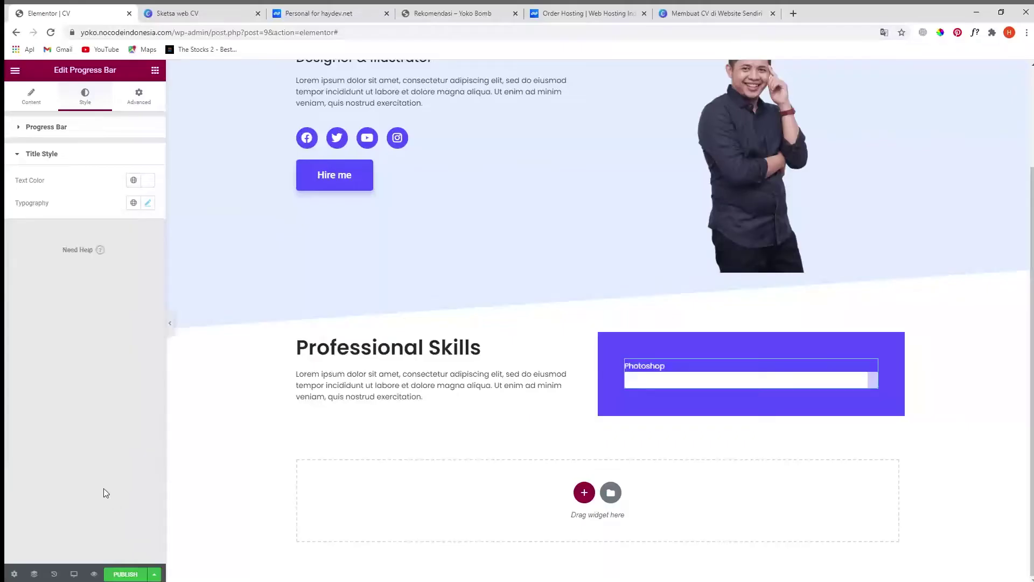
left_click(20, 134)
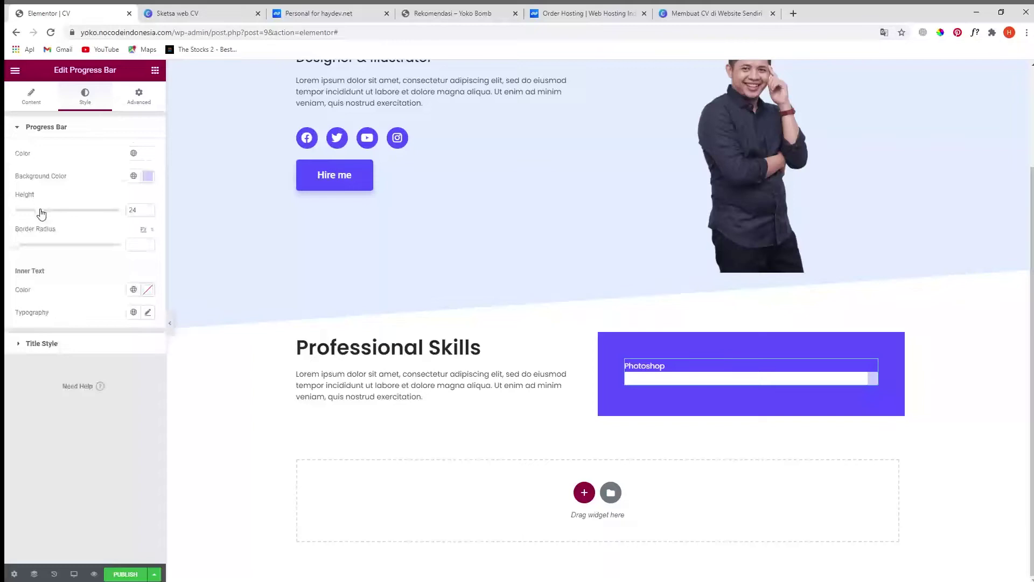
mouse_move(41, 214)
left_mouse_down()
mouse_move(12, 214)
mouse_move(33, 217)
left_mouse_up()
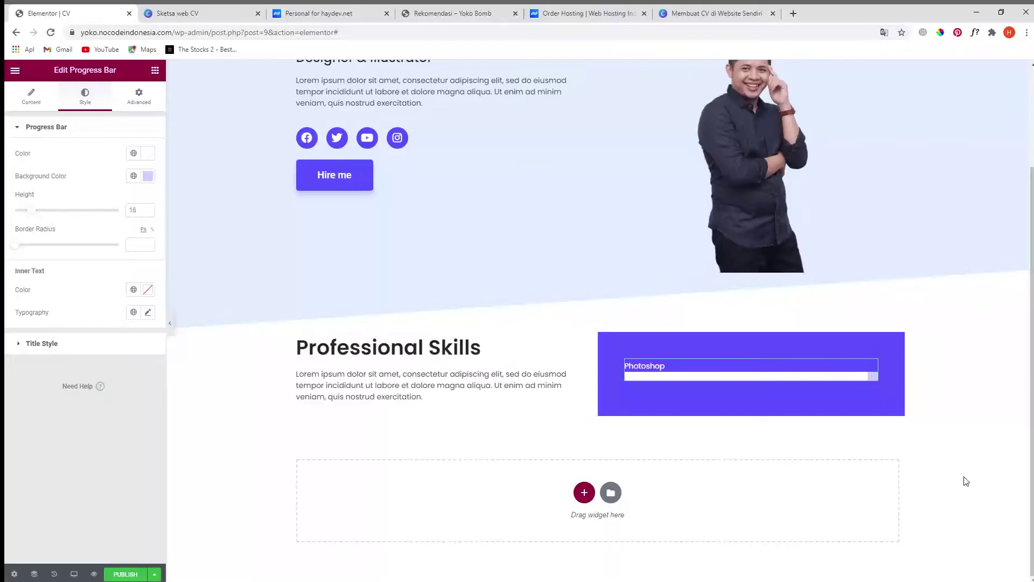
- Duplicate the Photoshop progress bar twice to make three bars
right_click(880, 369)
left_click(902, 393)
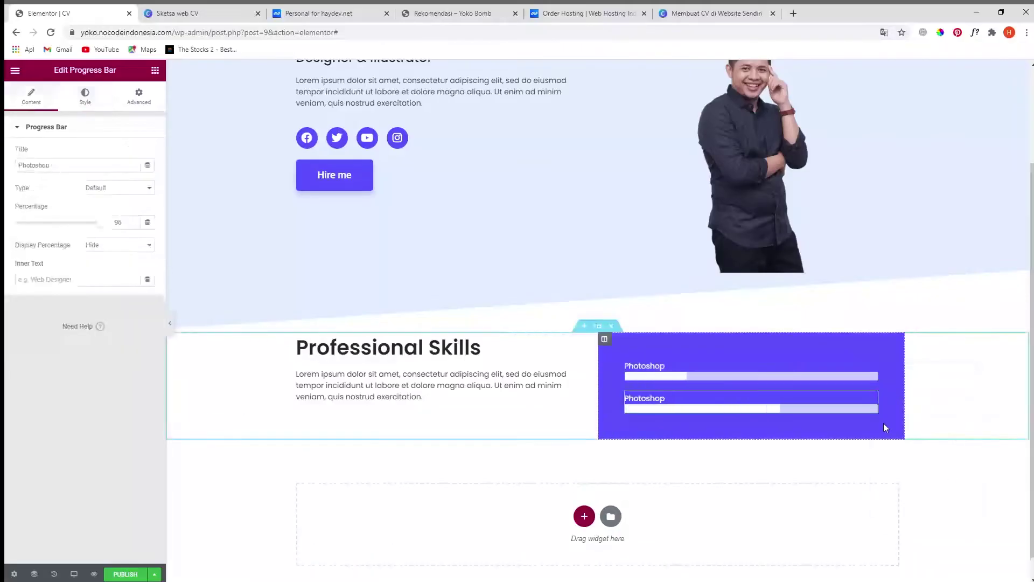
scroll(883, 422, "down", 1)
right_click(875, 372)
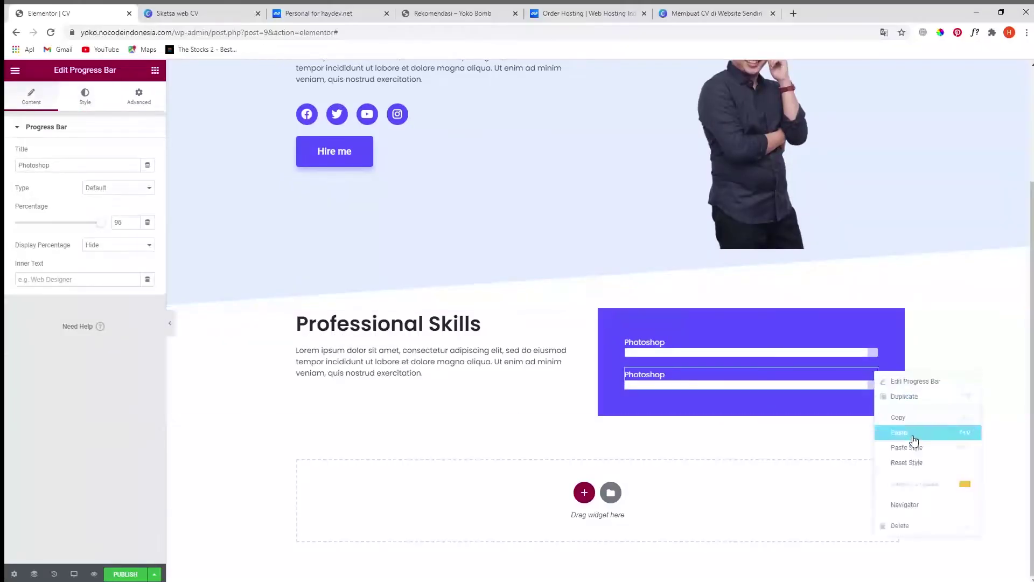
left_click(906, 397)
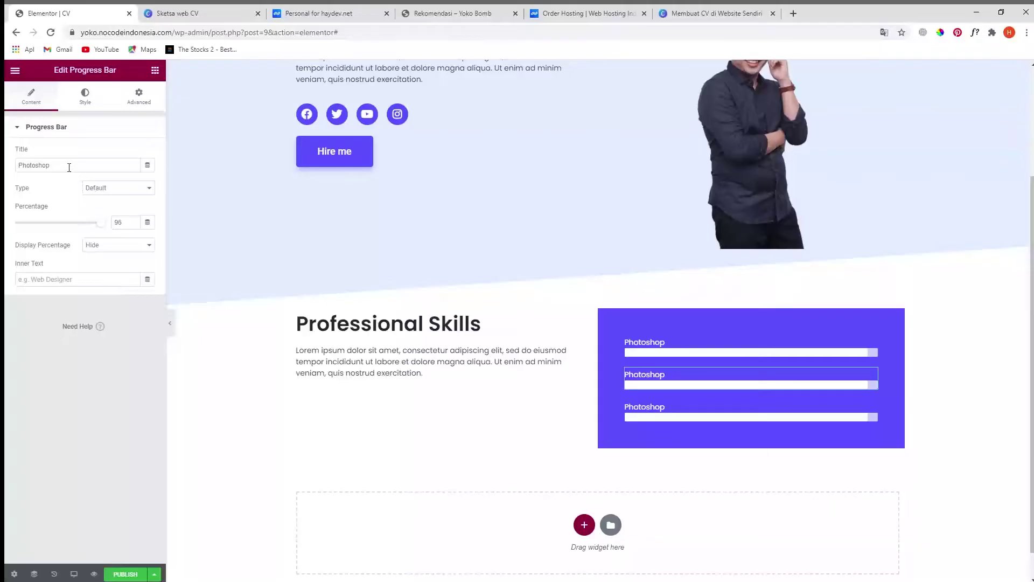
- Retitle the second bar 'Adobe Illustrator', copied from the Canva sketch, and lower its percentage
left_click(225, 13)
left_click(584, 259)
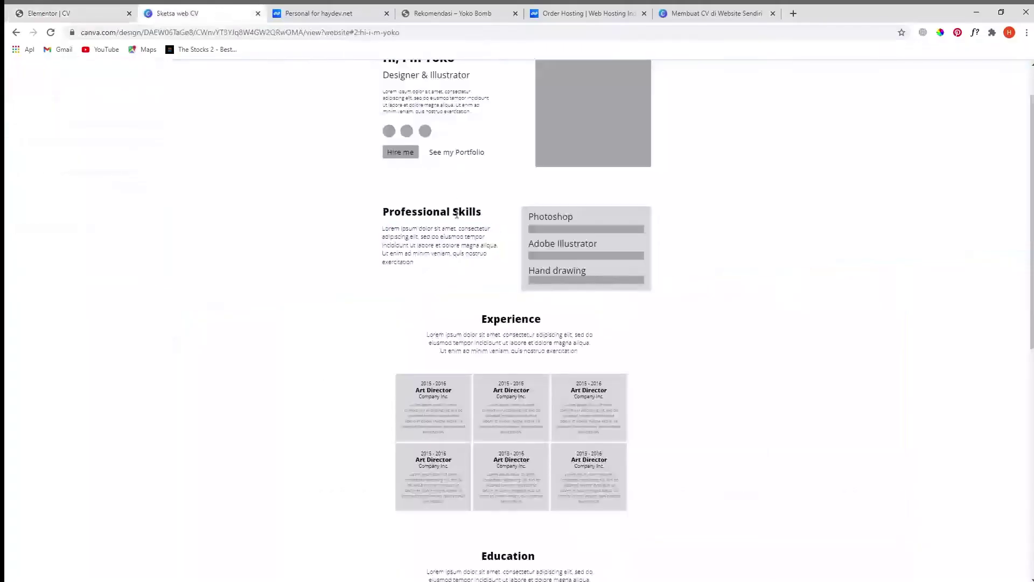
left_click_drag(597, 244, 529, 243)
key("ctrl+c")
left_click(39, 14)
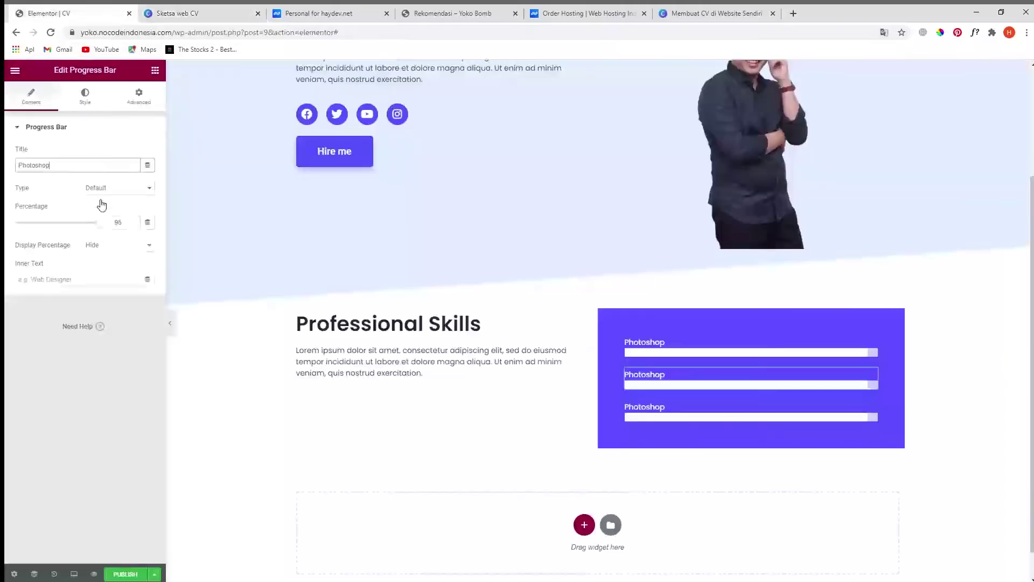
double_click(65, 165)
key("ctrl+v")
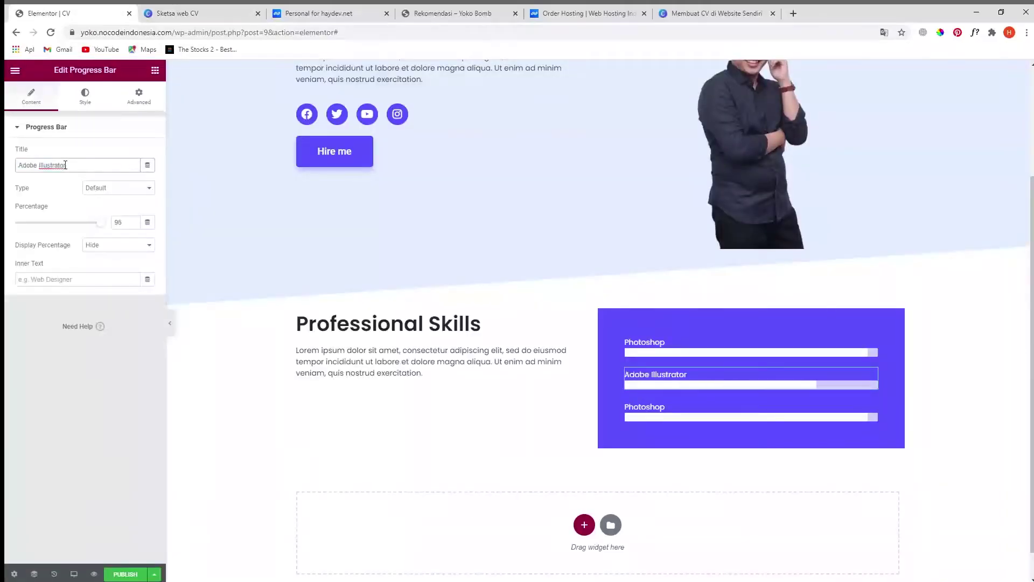
left_click_drag(101, 222, 97, 226)
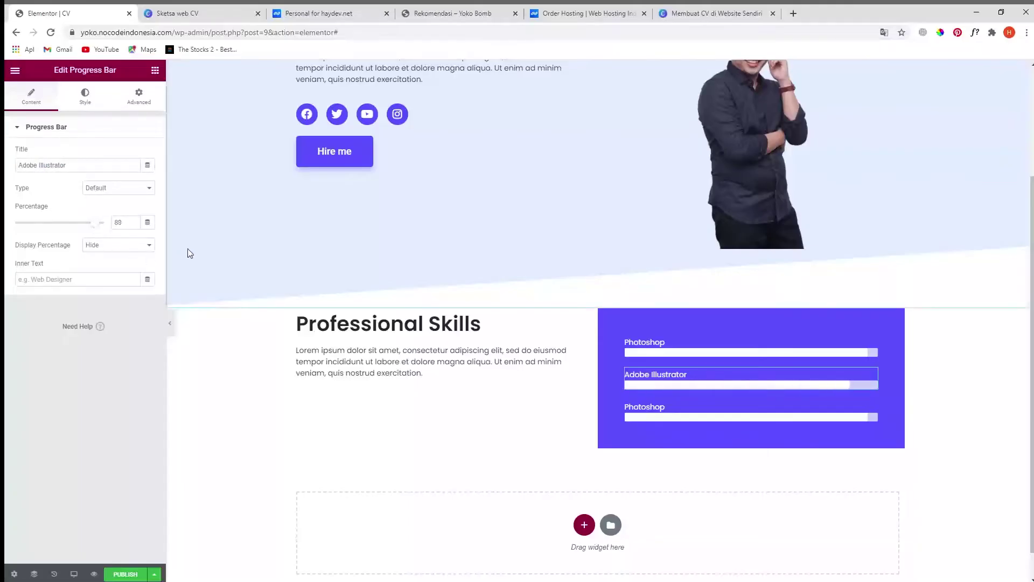
- Retitle the third bar 'Hand drawing' from the sketch and lower its percentage to 83%
left_click(200, 15)
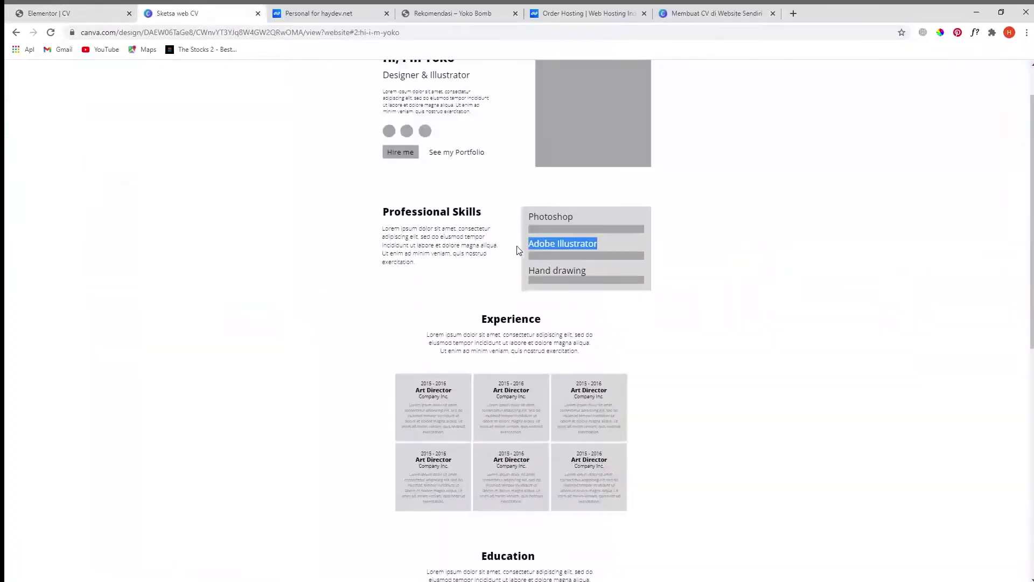
left_click(561, 271)
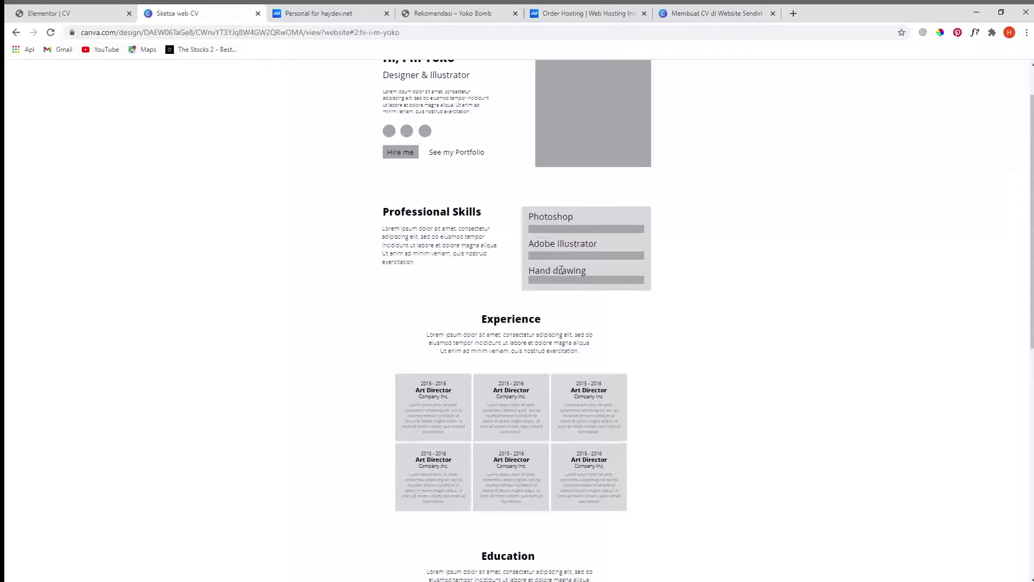
left_click_drag(584, 272, 535, 271)
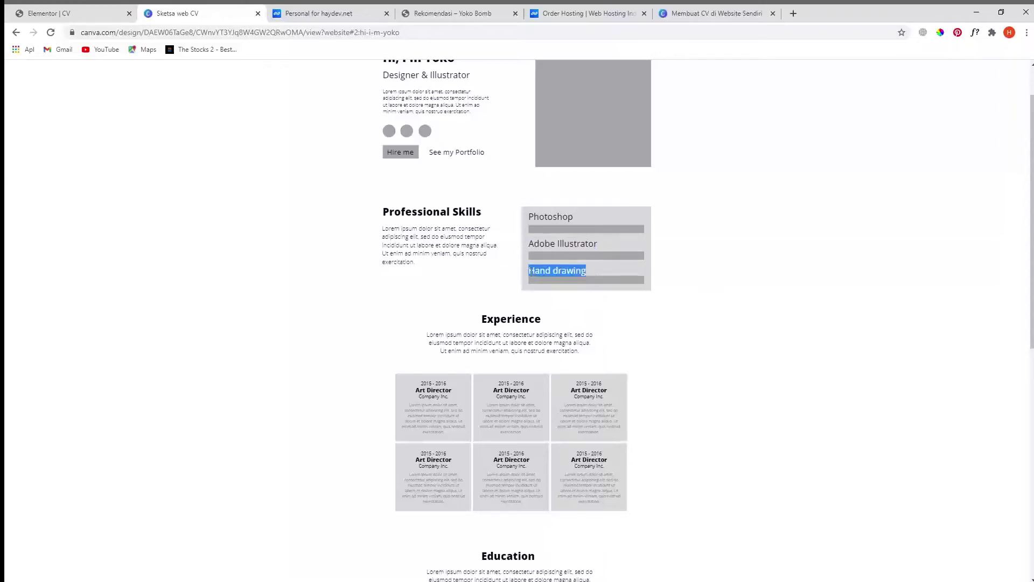
left_click(78, 13)
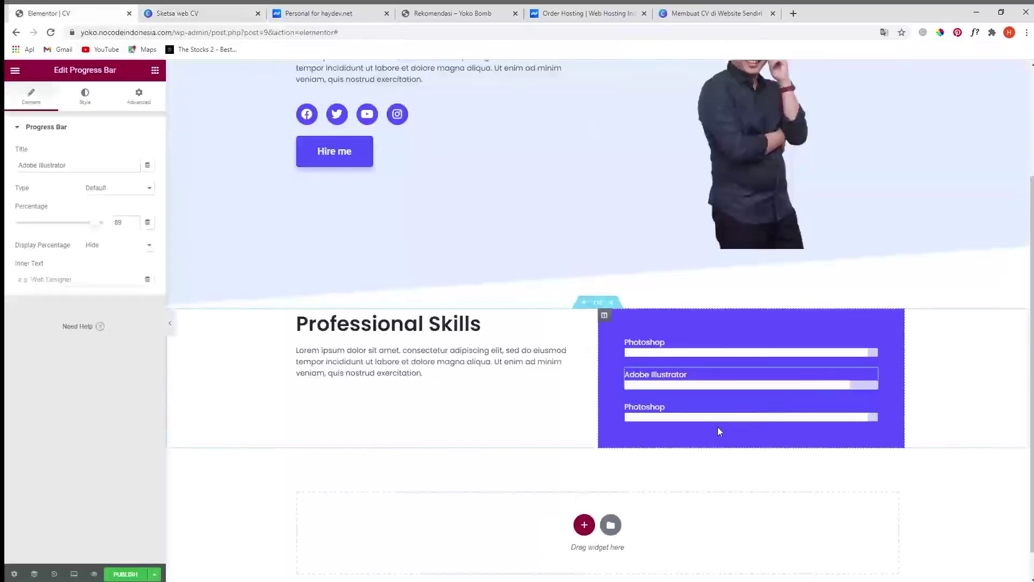
left_click(62, 164)
key("ctrl+a")
type("Hand drawing")
left_click_drag(104, 226, 92, 225)
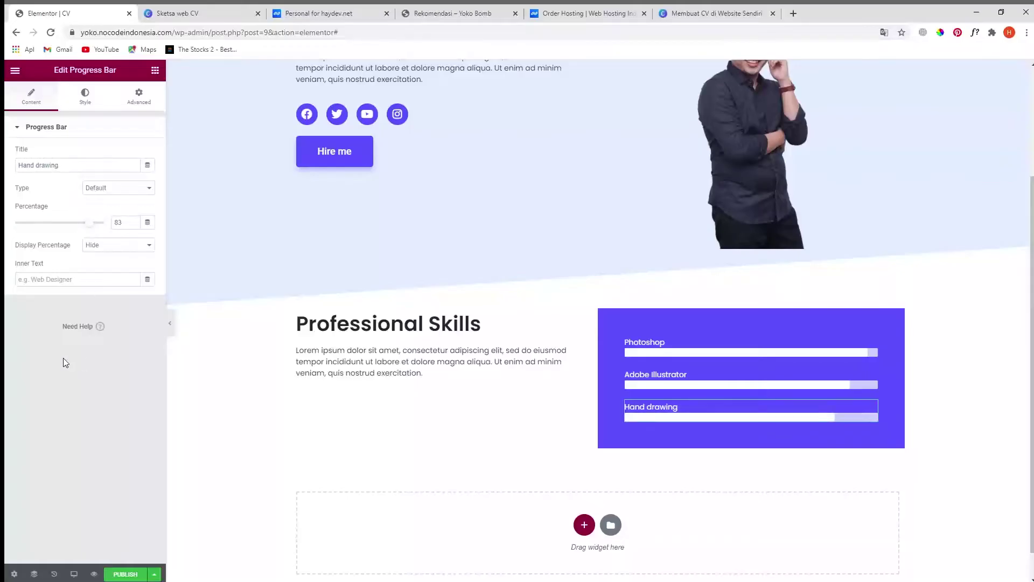
- Duplicate the Hand drawing bar, then delete the extra copy
scroll(883, 436, "down", 1)
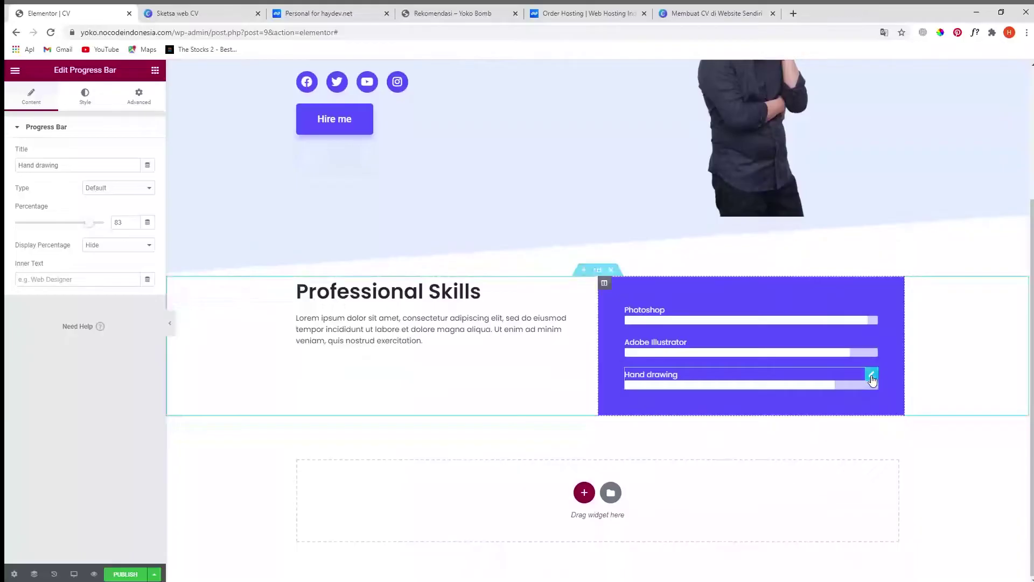
right_click(873, 380)
left_click(897, 401)
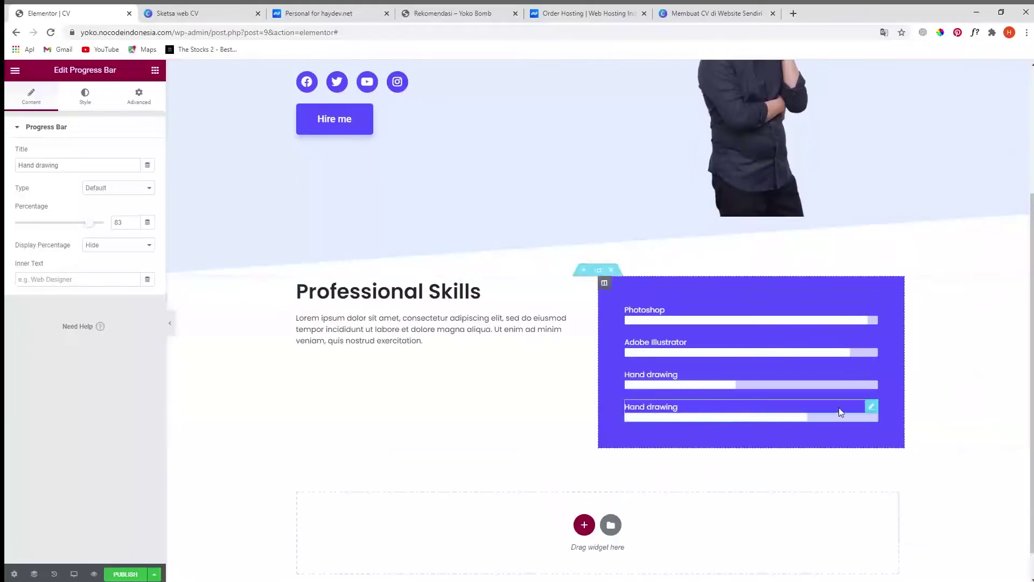
right_click(872, 409)
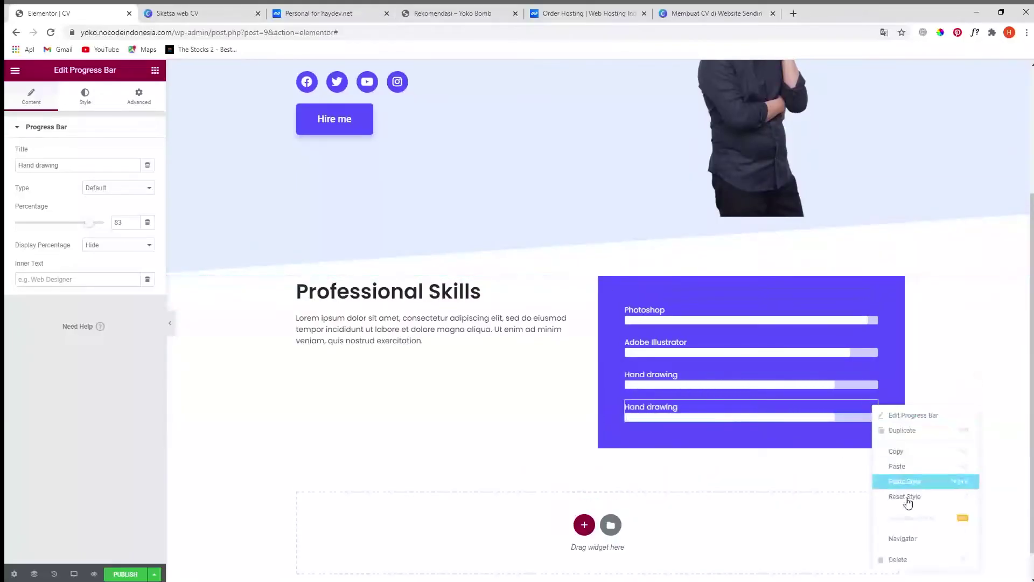
left_click(909, 560)
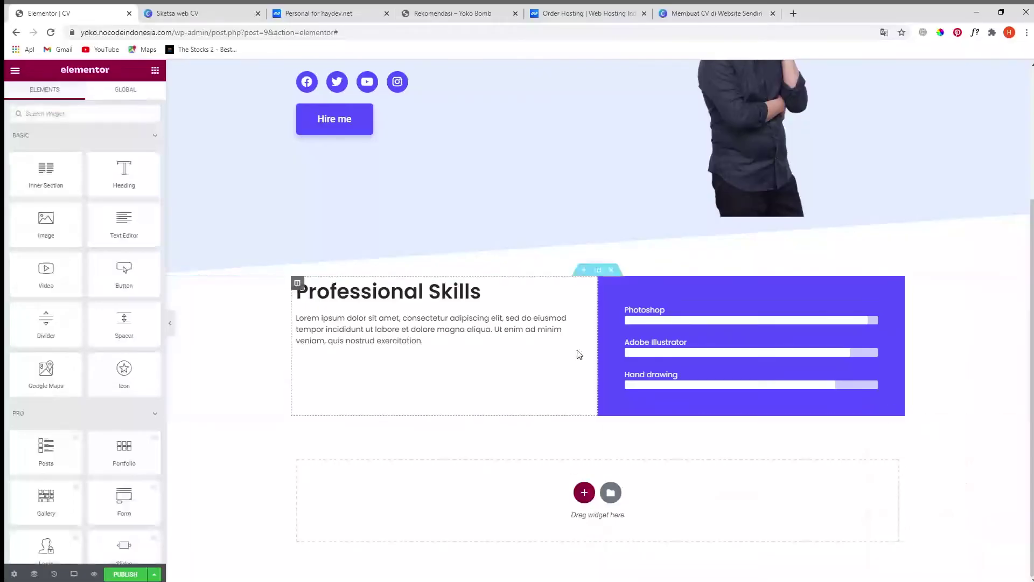
- Bring up the Border settings in the purple skills column's Style tab
left_click(604, 284)
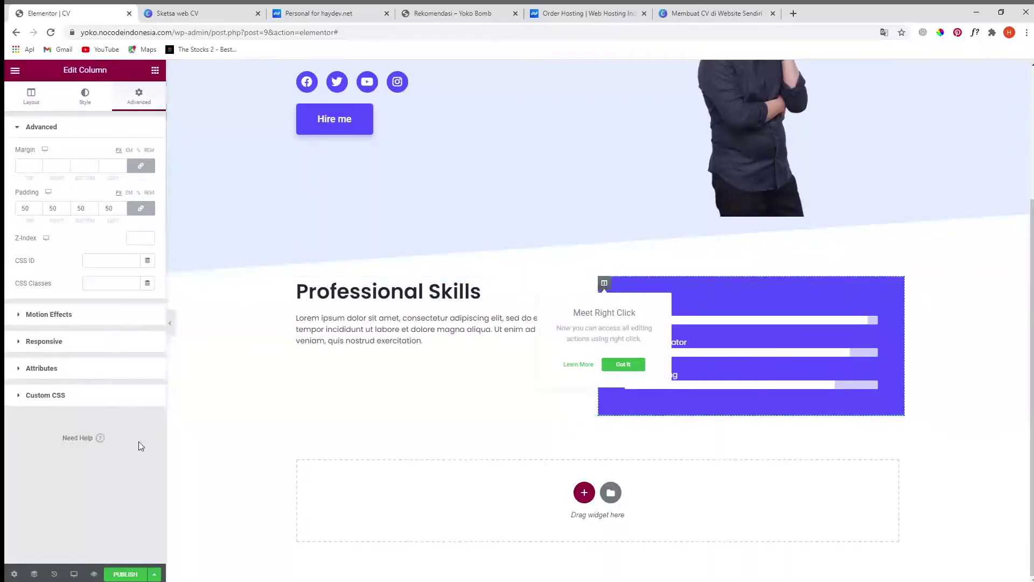
left_click(84, 97)
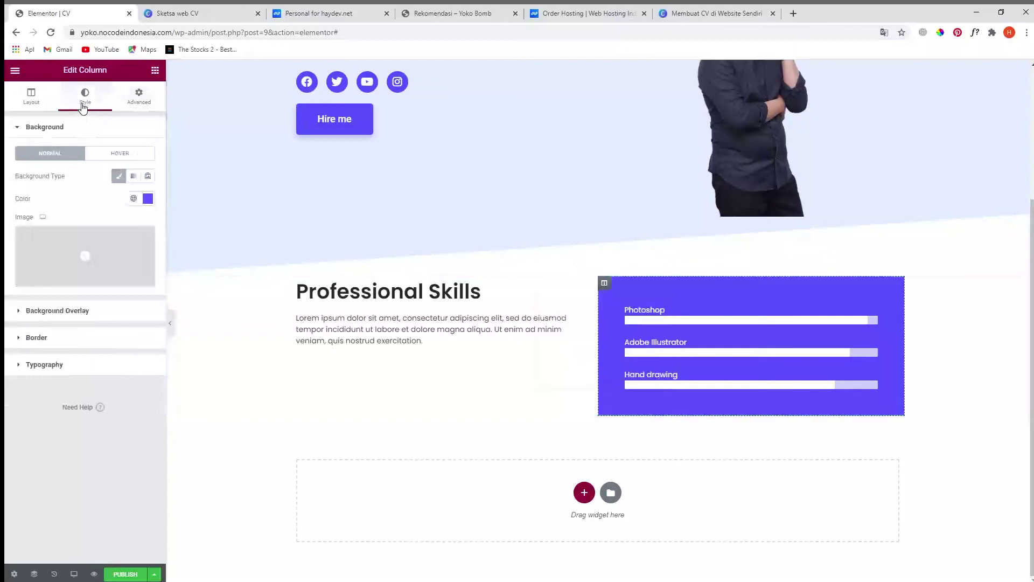
left_click(36, 339)
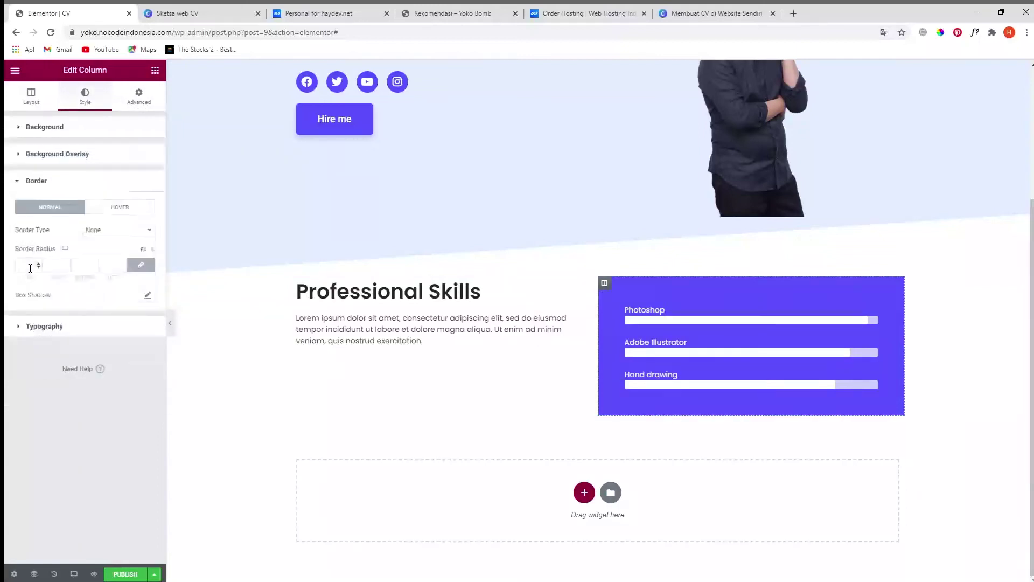
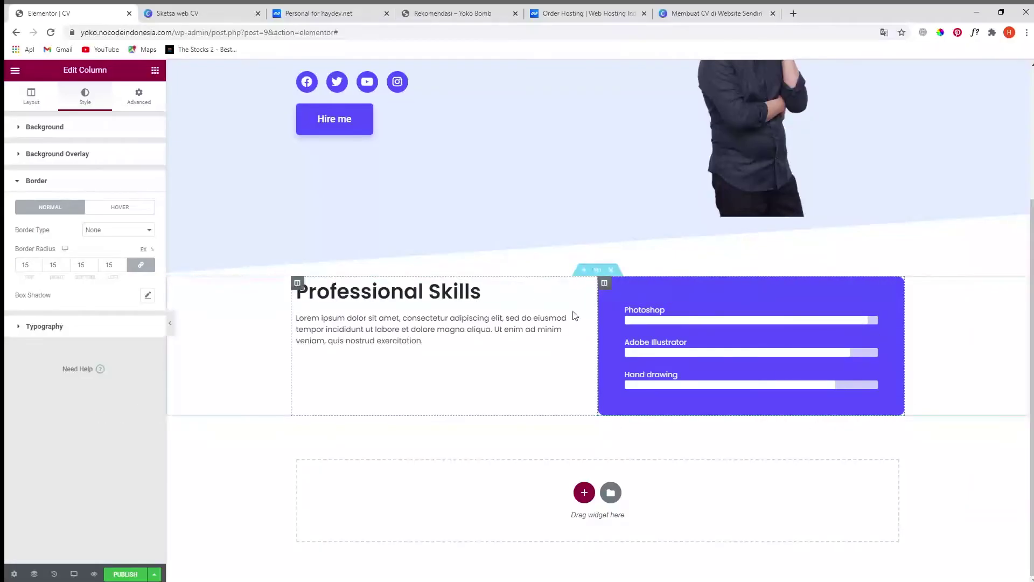
- Select the whole Professional Skills section instead of its purple column
left_click(595, 276)
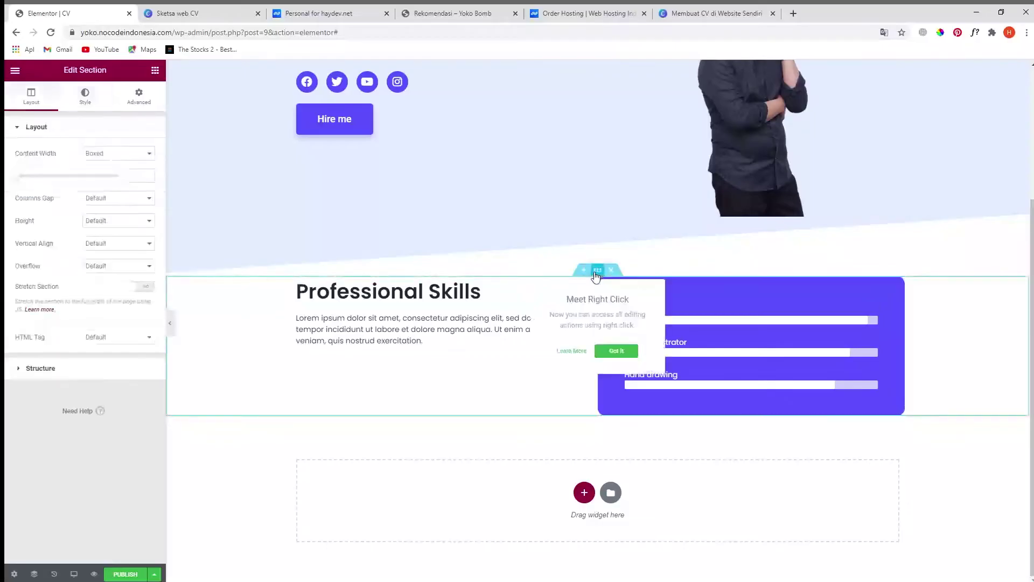
- Unlink the section padding, set Top and Bottom to 100 px, then view the Canva CV sketch
left_click(139, 96)
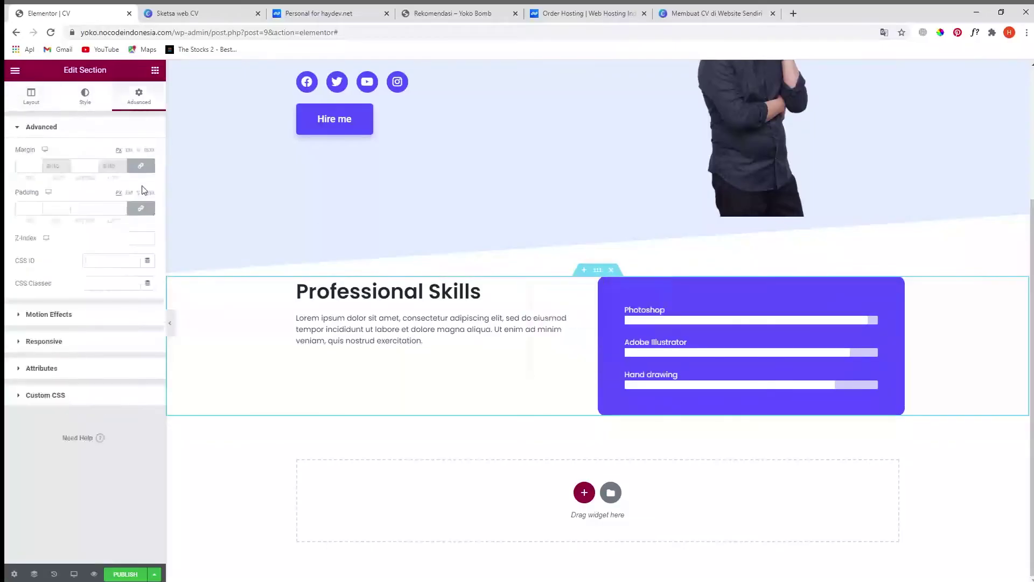
left_click(144, 210)
type("1")
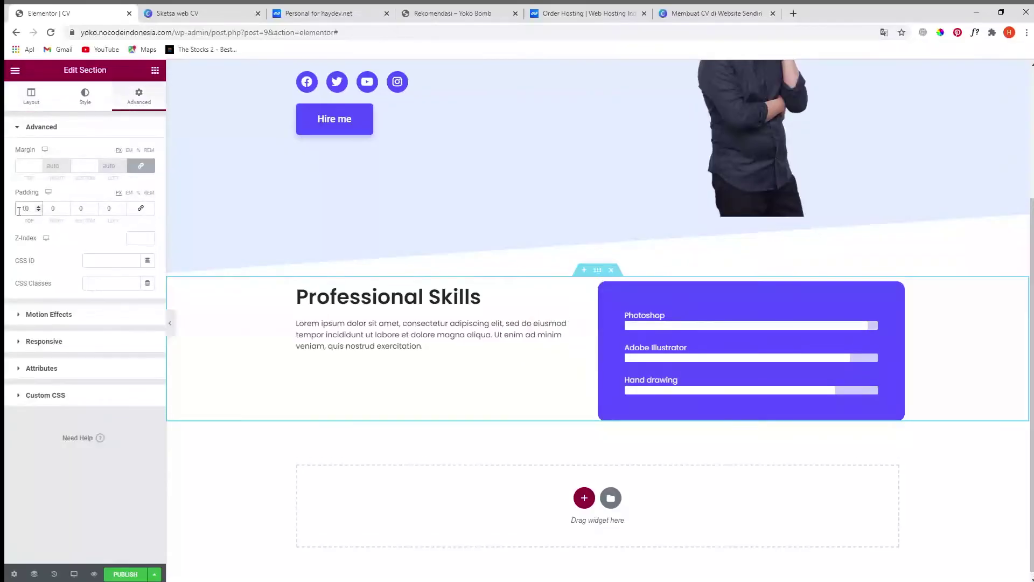
type("0")
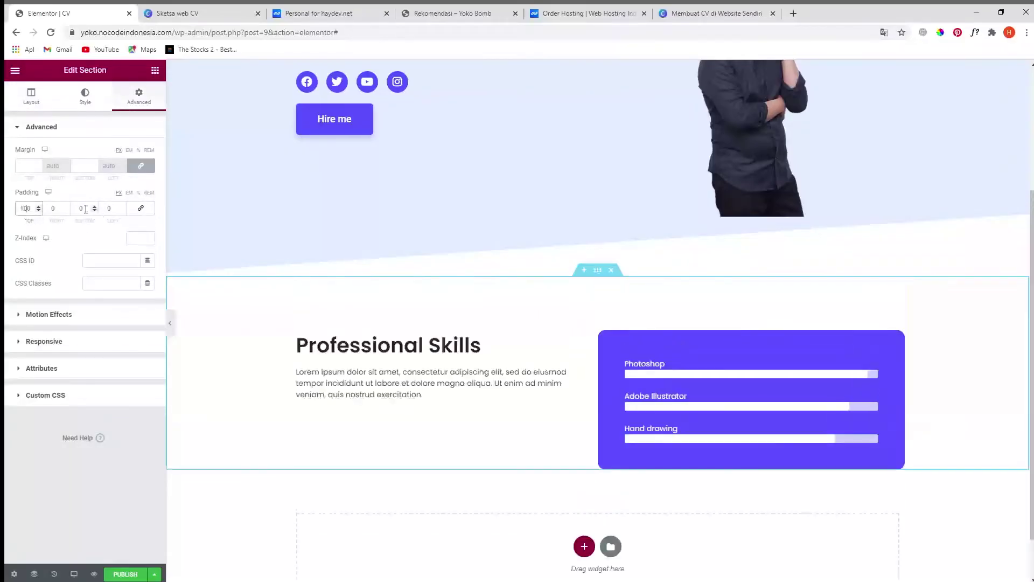
left_click(77, 208)
type("100")
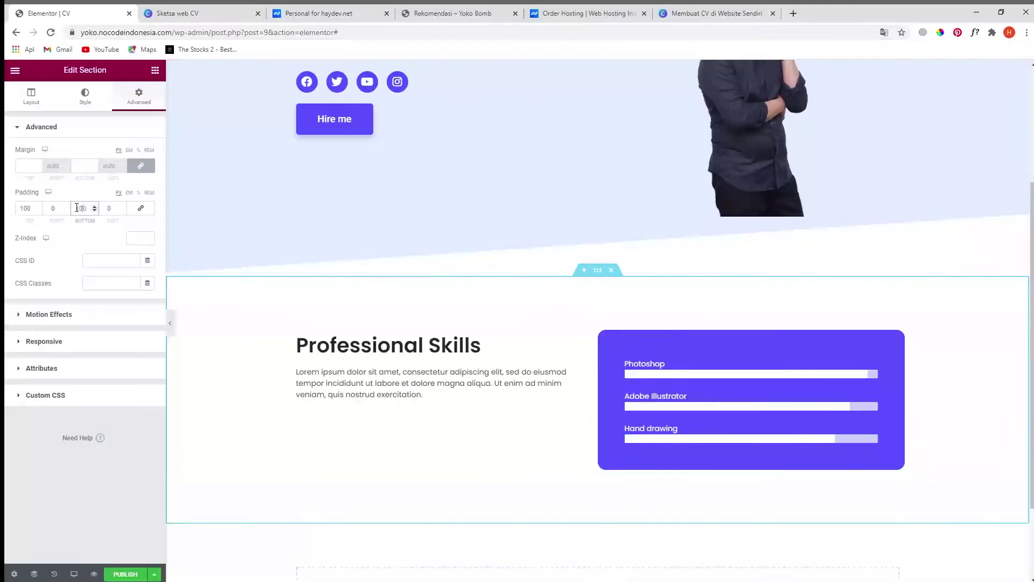
scroll(630, 413, "down", 2)
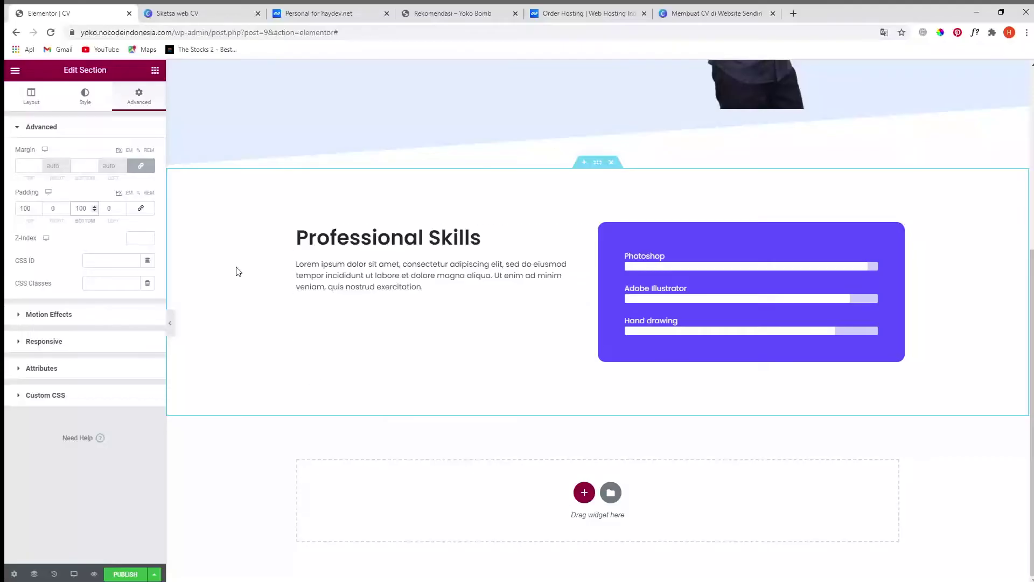
left_click(186, 15)
scroll(447, 253, "down", 1)
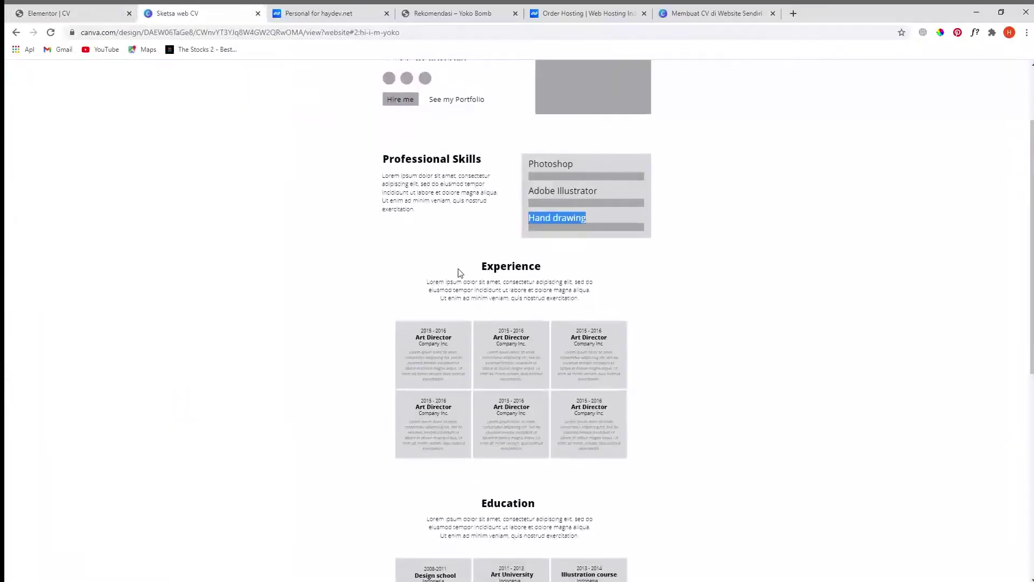
- Look over the Experience heading in the Canva sketch, then return to the Elementor CV editor
left_click_drag(440, 158, 467, 164)
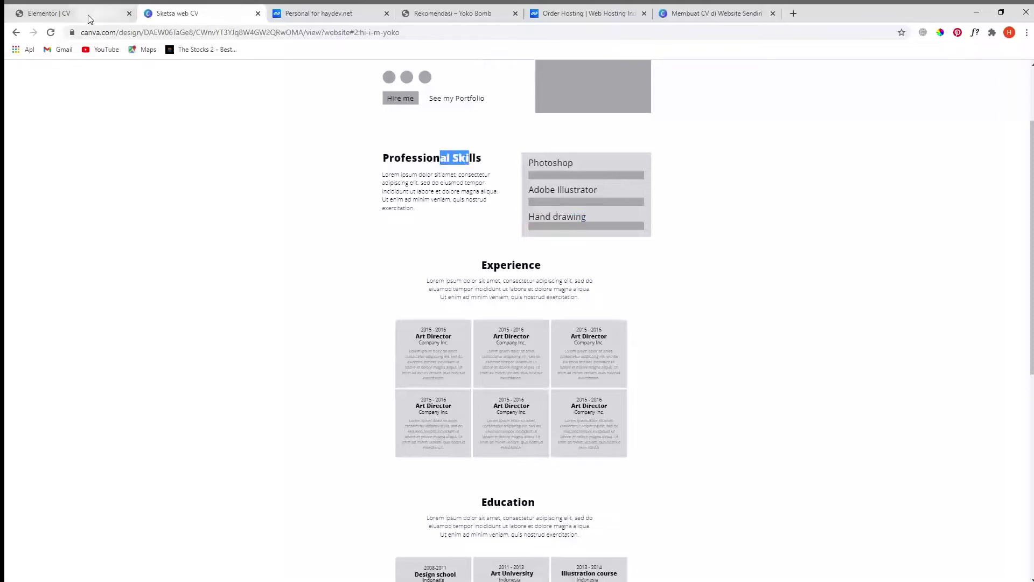
left_click_drag(486, 265, 551, 297)
left_click(63, 13)
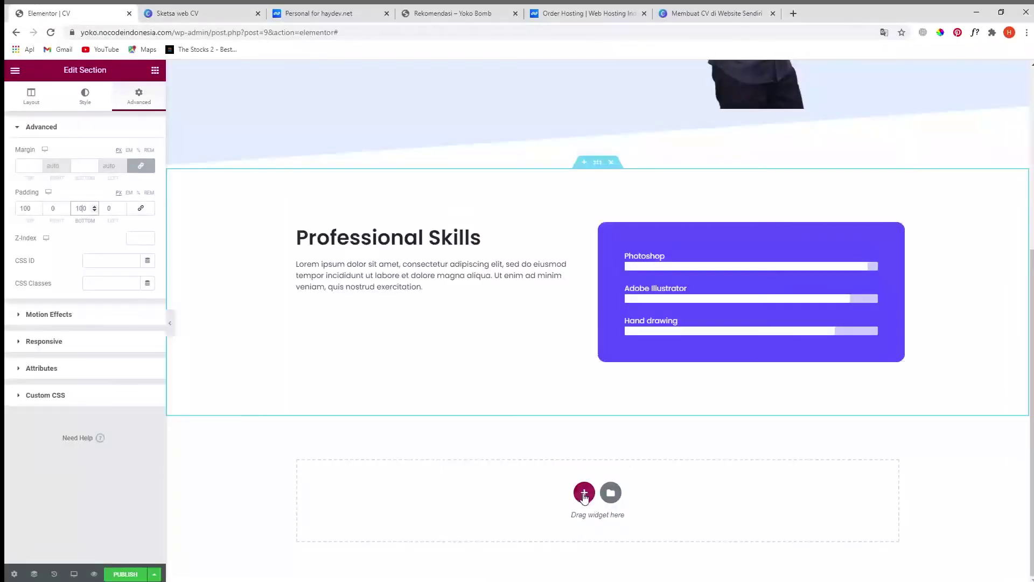
- Add a one-column section below Professional Skills and paste a copy of its heading into it
left_click(584, 491)
scroll(607, 482, "down", 1)
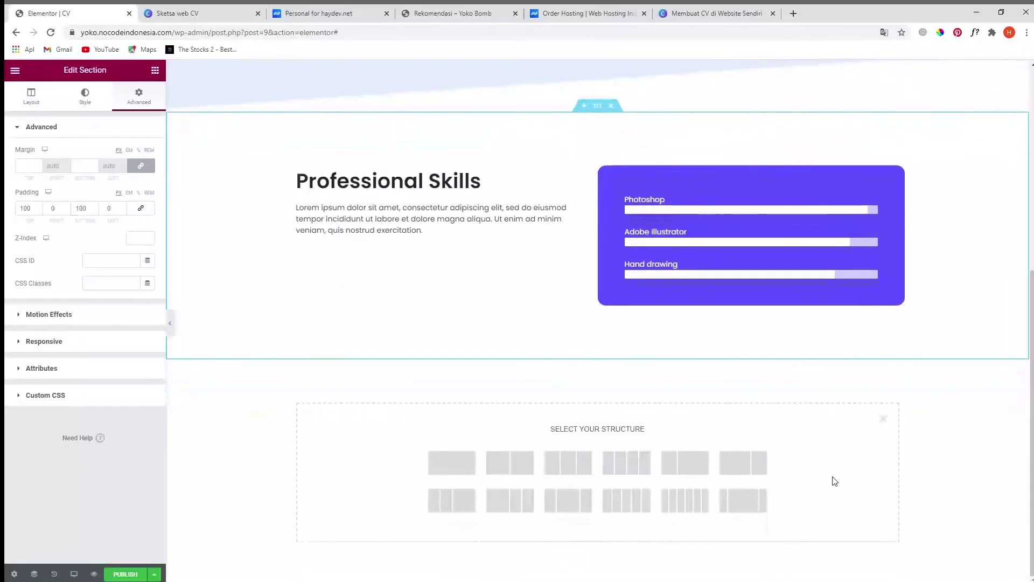
left_click(452, 472)
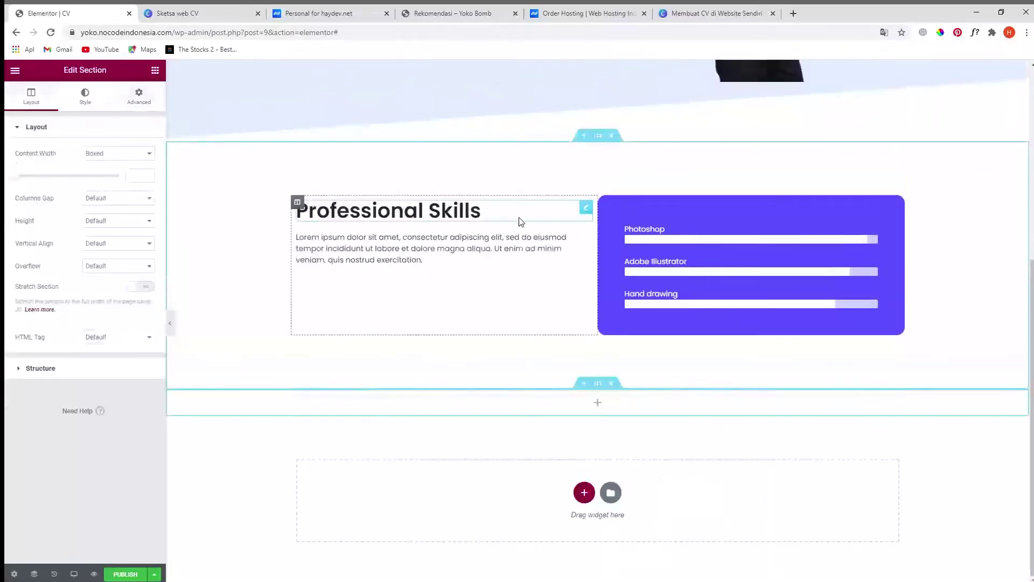
right_click(586, 207)
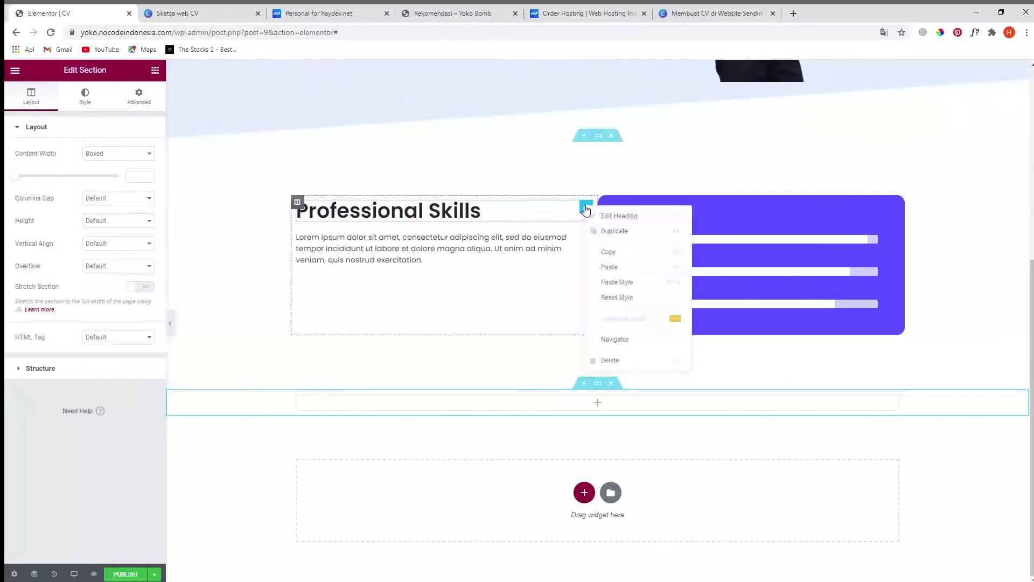
left_click(612, 256)
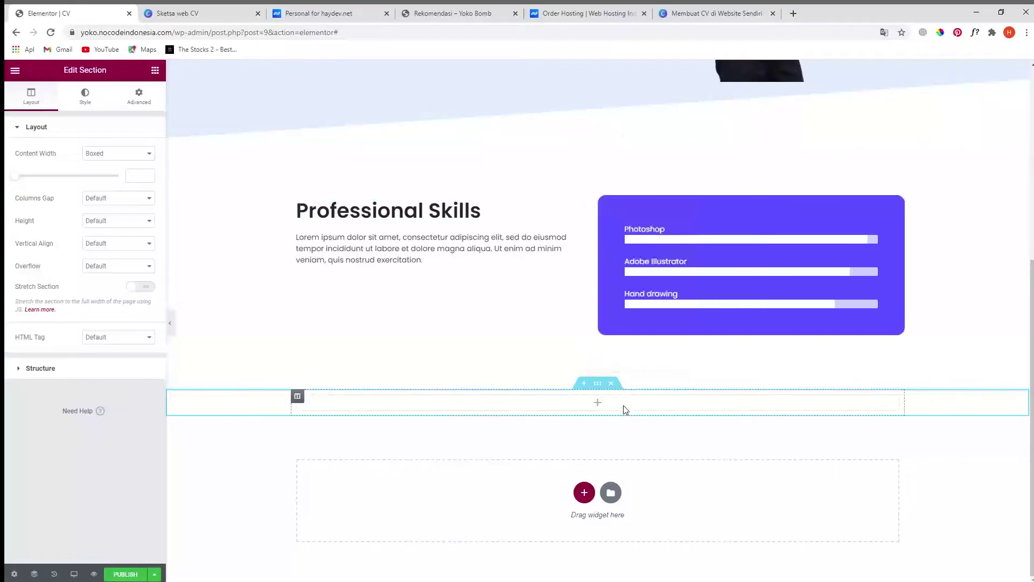
left_click(624, 409)
right_click(622, 407)
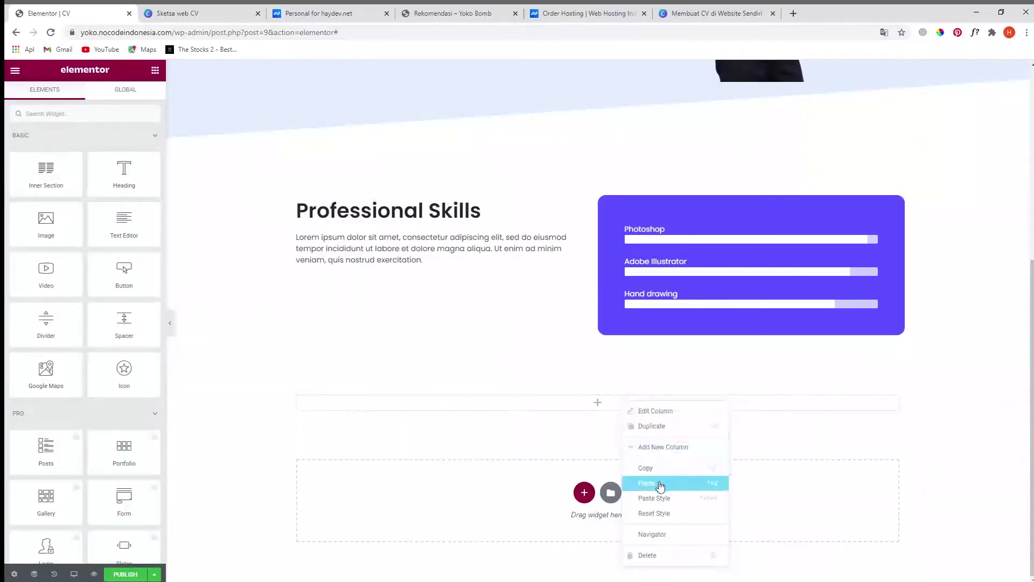
left_click(660, 484)
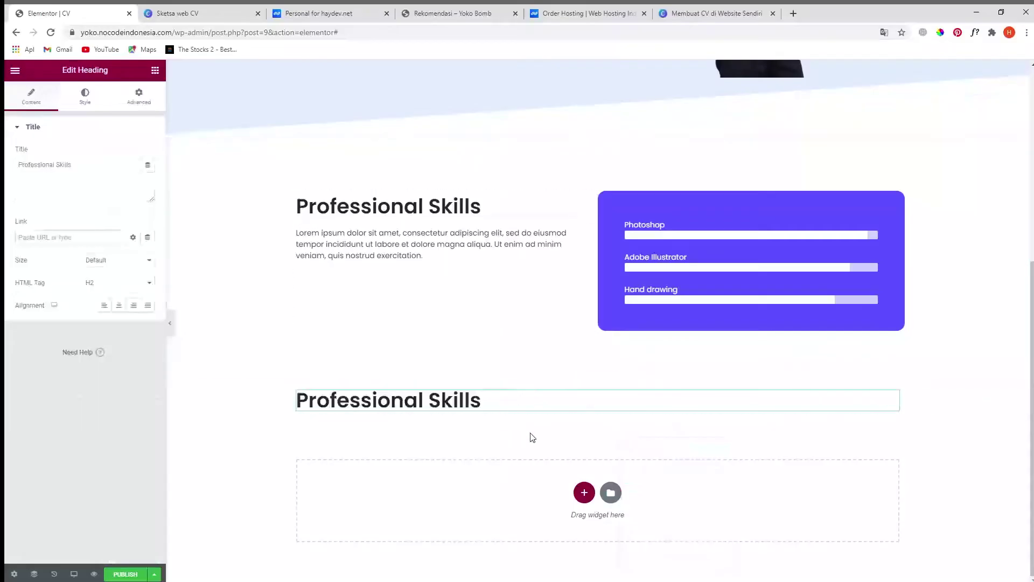
- Centre the pasted heading and retitle it 'Experience', copying the word from the Canva sketch
left_click(547, 408)
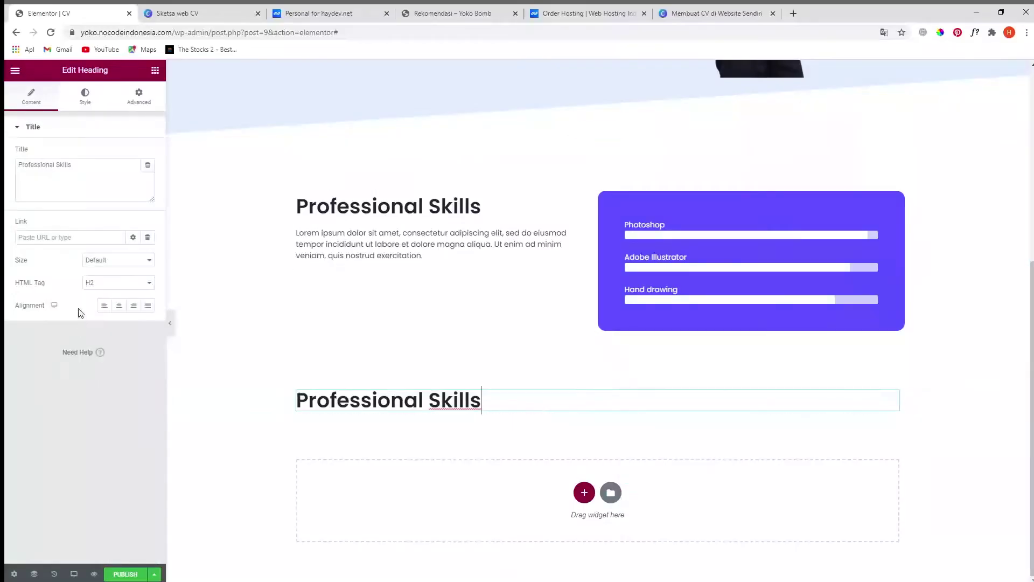
left_click(119, 305)
left_click(195, 14)
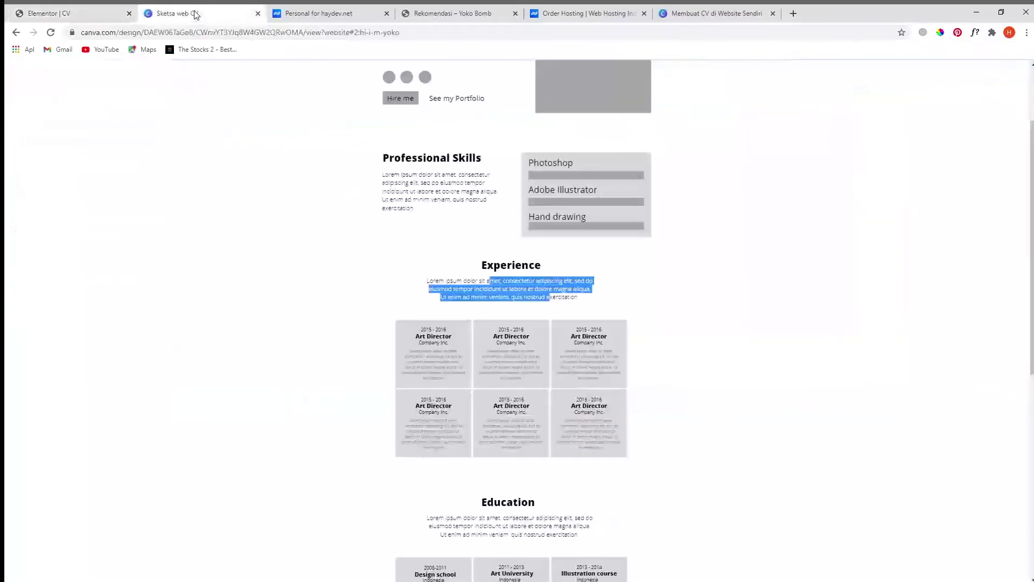
double_click(517, 266)
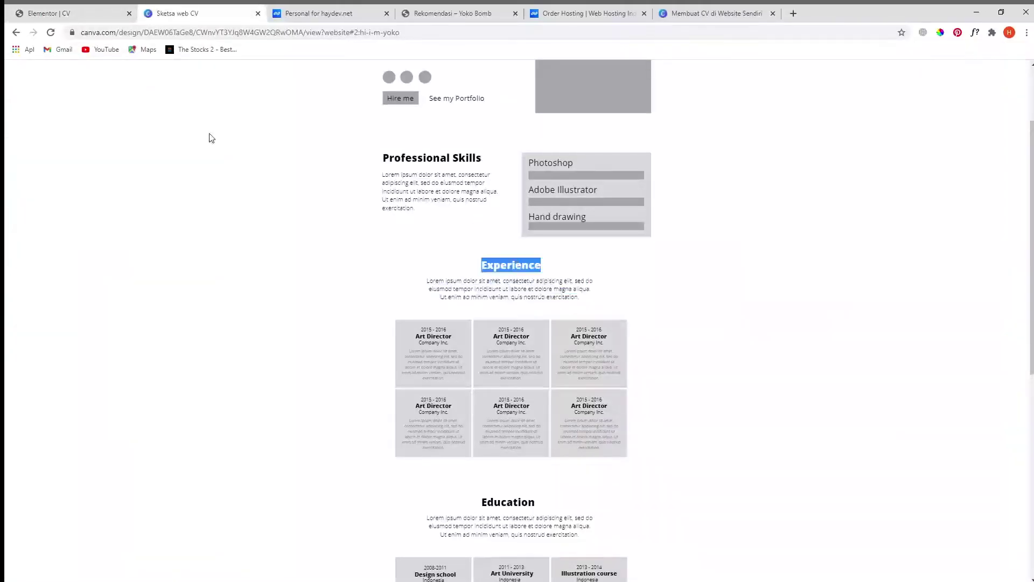
left_click(67, 14)
left_click(88, 184)
key("ctrl+a")
key("ctrl+v")
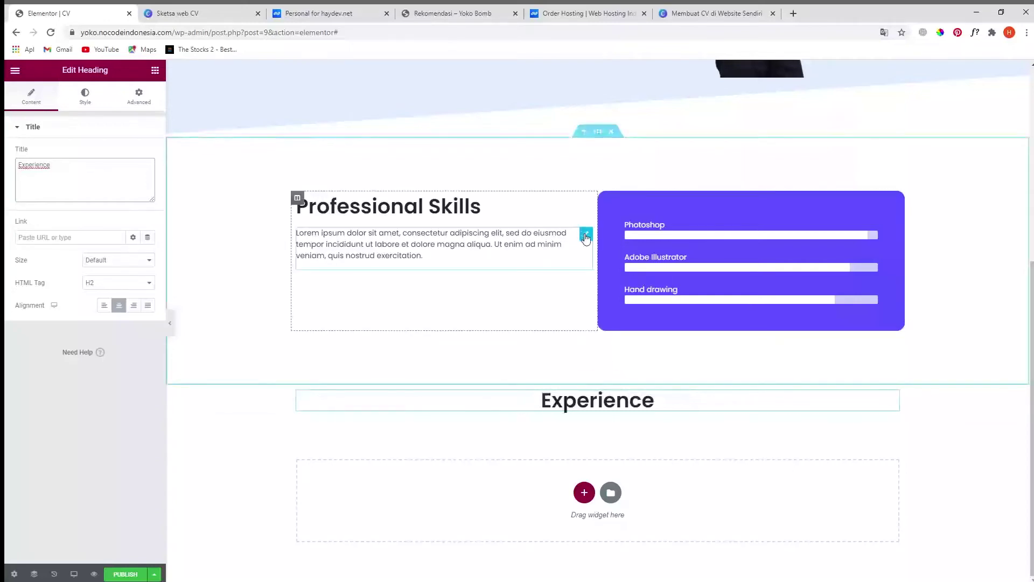
- Paste a copy of the Professional Skills paragraph under the Experience heading and centre it
right_click(586, 238)
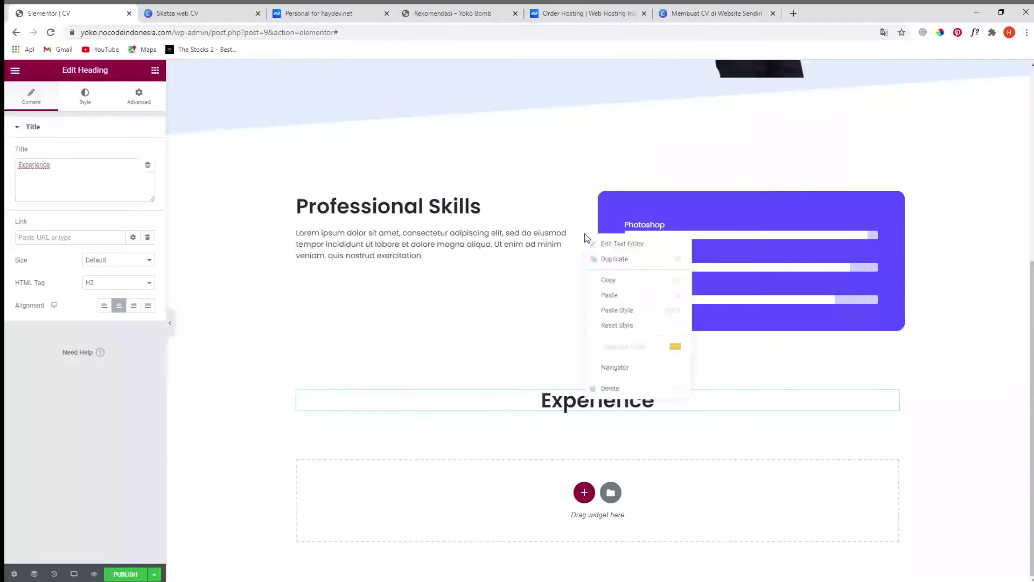
left_click(610, 283)
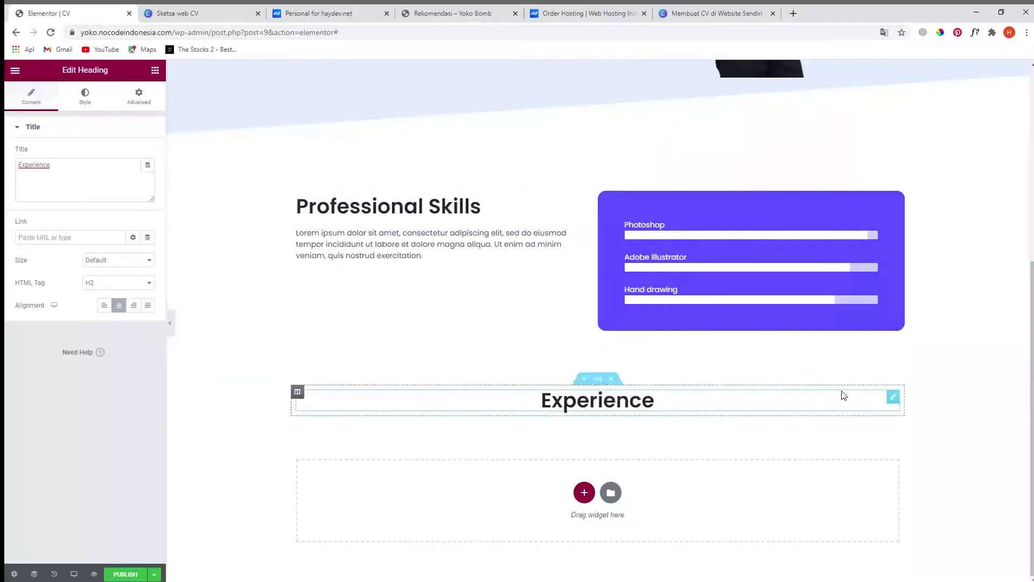
right_click(894, 401)
left_click(921, 459)
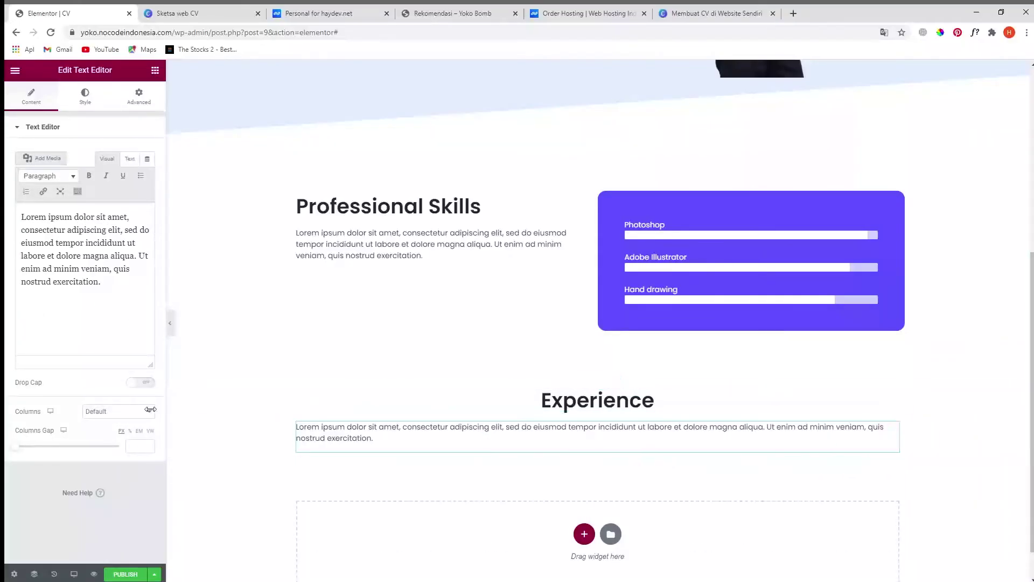
left_click(82, 96)
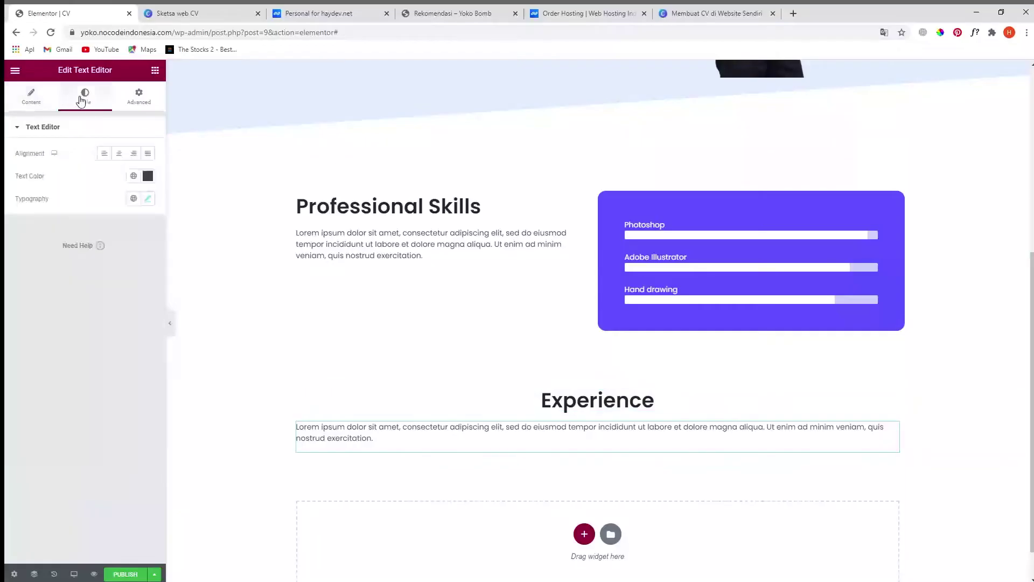
left_click(119, 153)
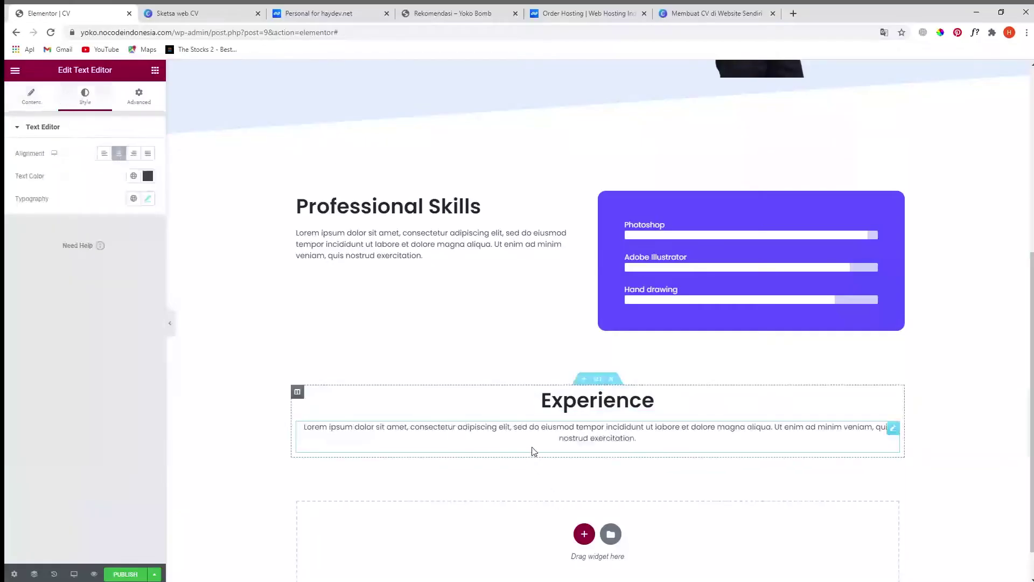
scroll(744, 452, "down", 1)
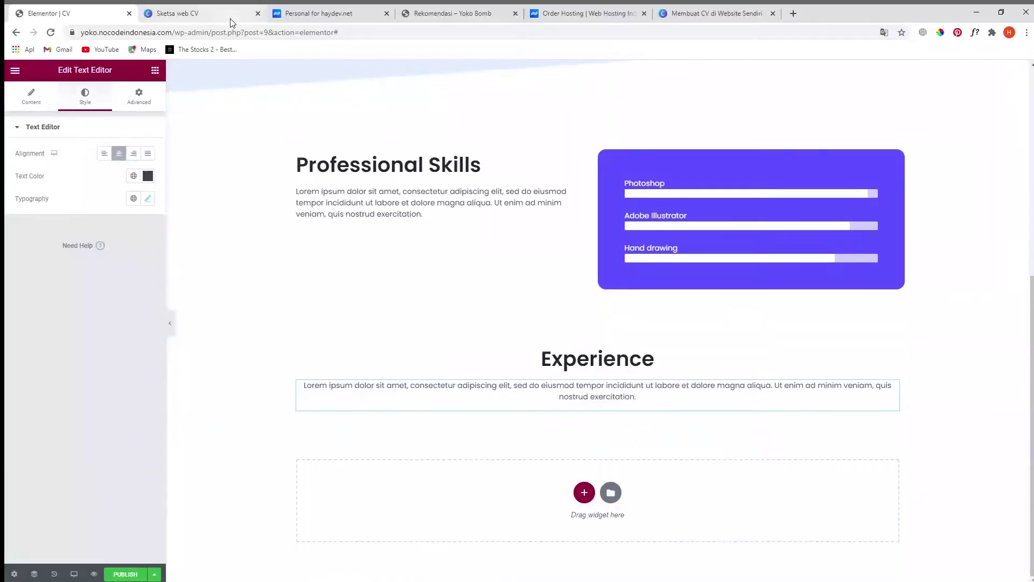
- Check the first Experience card's job title in the Canva sketch, then return to Elementor
left_click(232, 14)
scroll(597, 438, "down", 1)
scroll(598, 437, "down", 1)
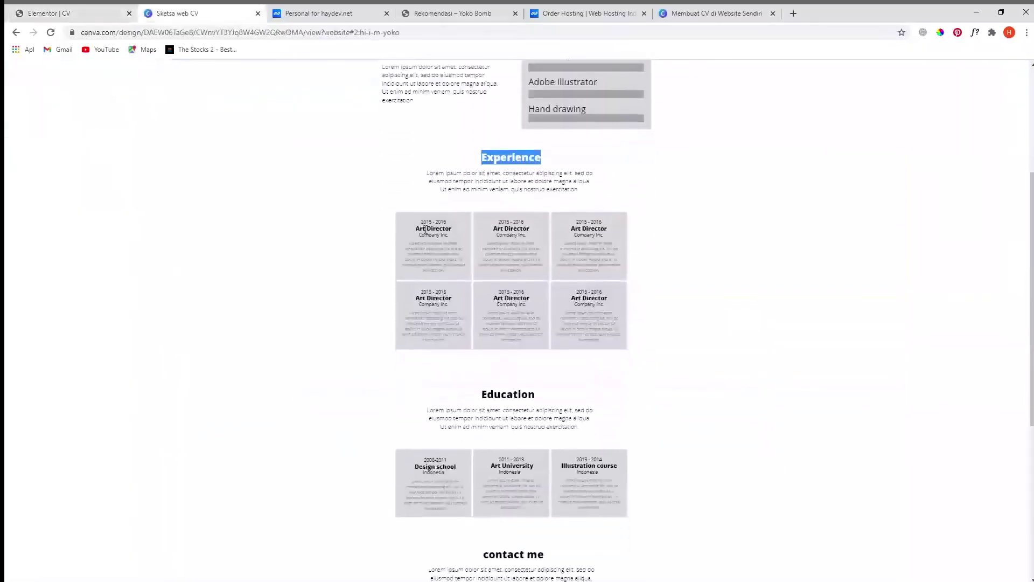
left_click_drag(423, 226, 451, 230)
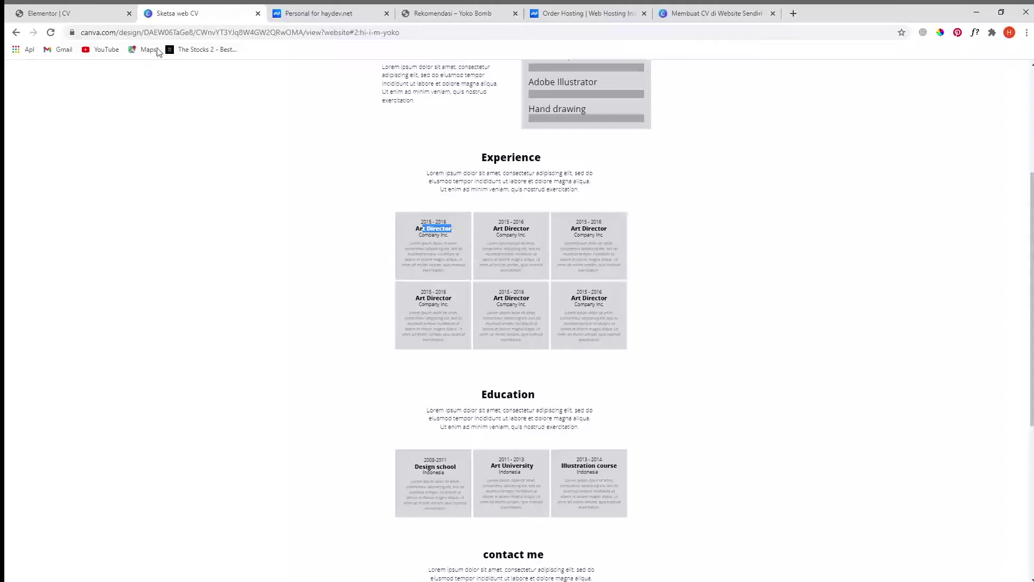
left_click(99, 13)
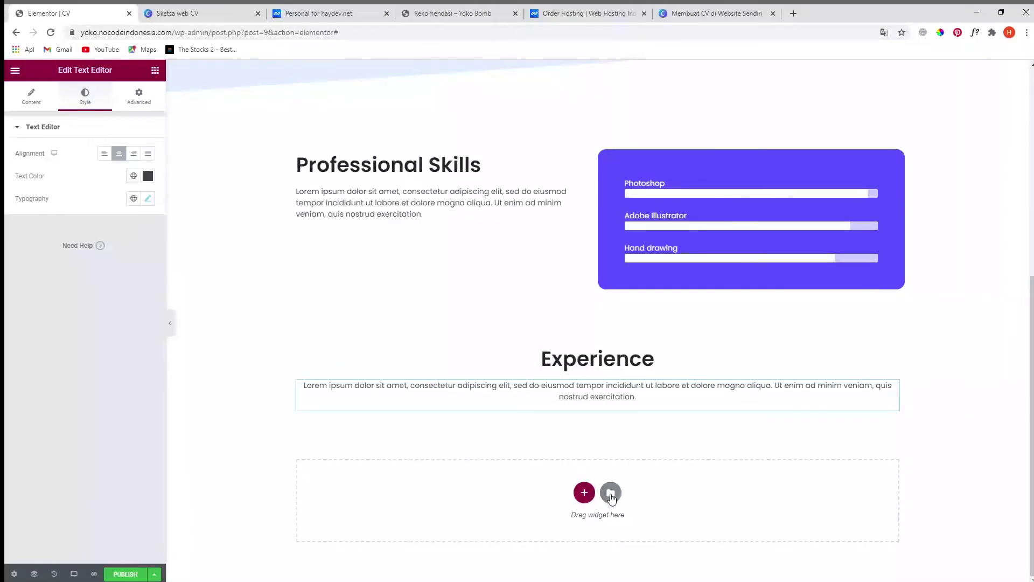
- Insert the Method Of Designing block from the library's Services category
left_click(611, 494)
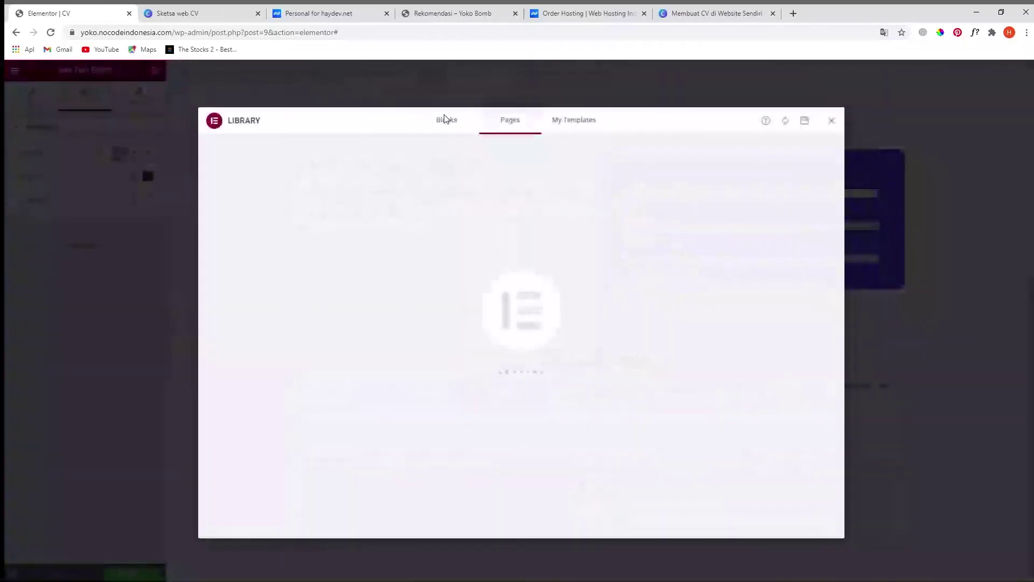
left_click(447, 121)
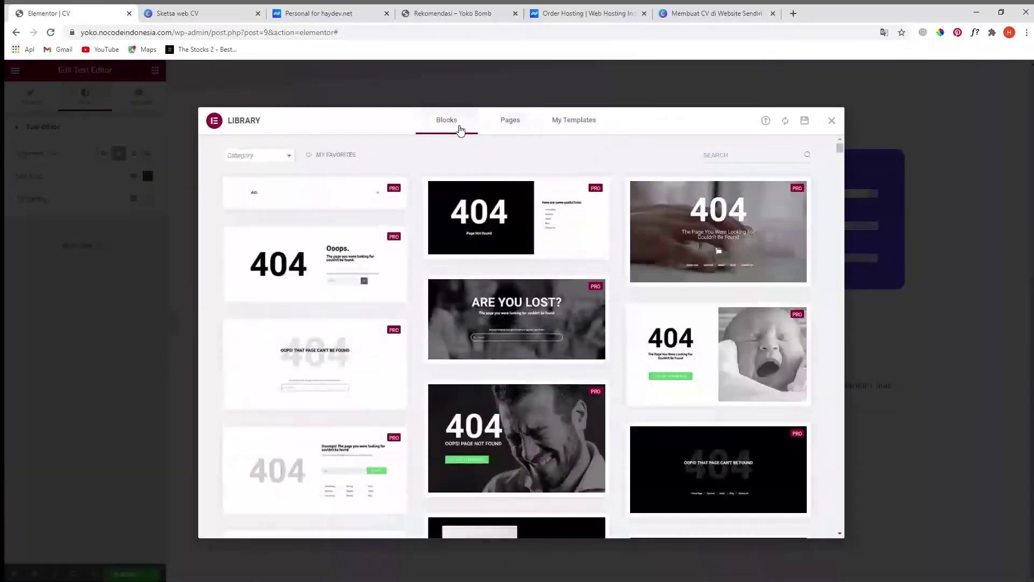
left_click(255, 159)
scroll(259, 245, "down", 2)
scroll(259, 250, "down", 3)
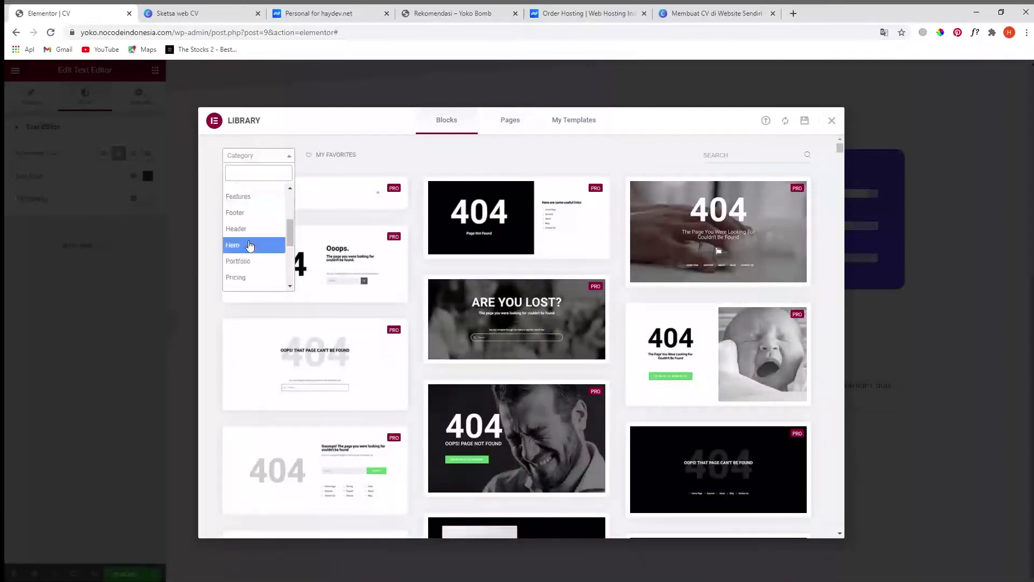
scroll(259, 253, "down", 3)
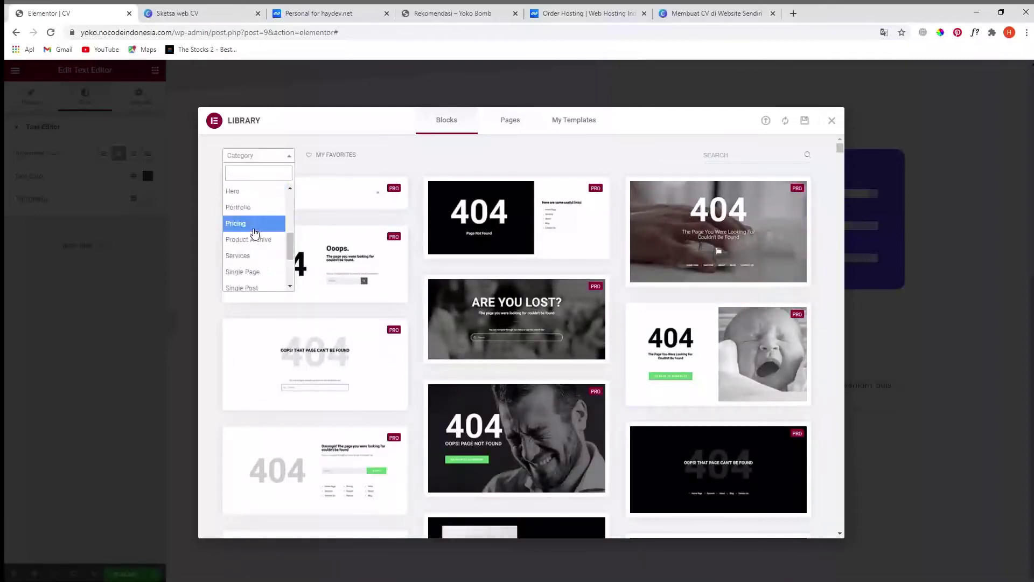
left_click(249, 255)
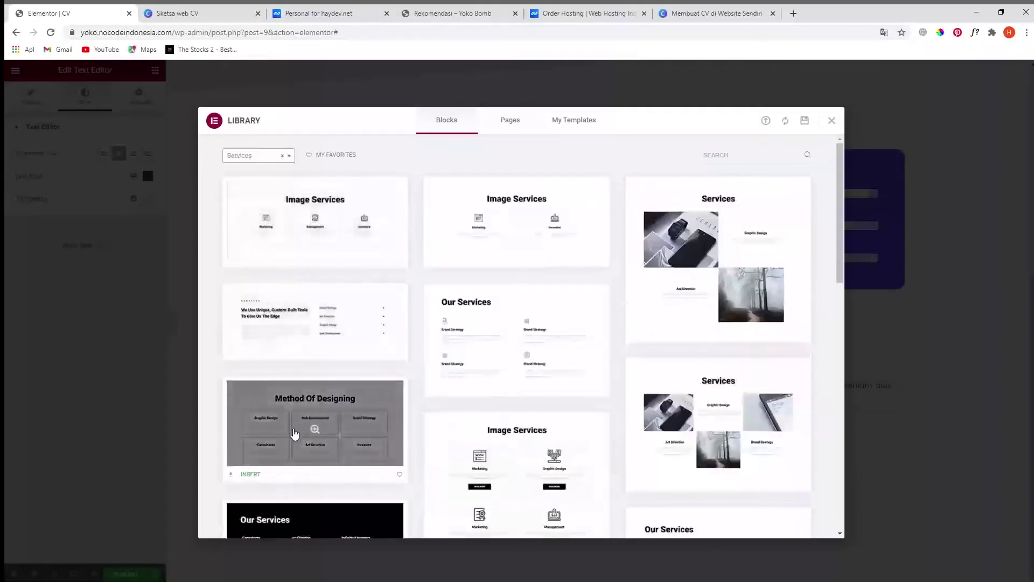
scroll(397, 414, "down", 5)
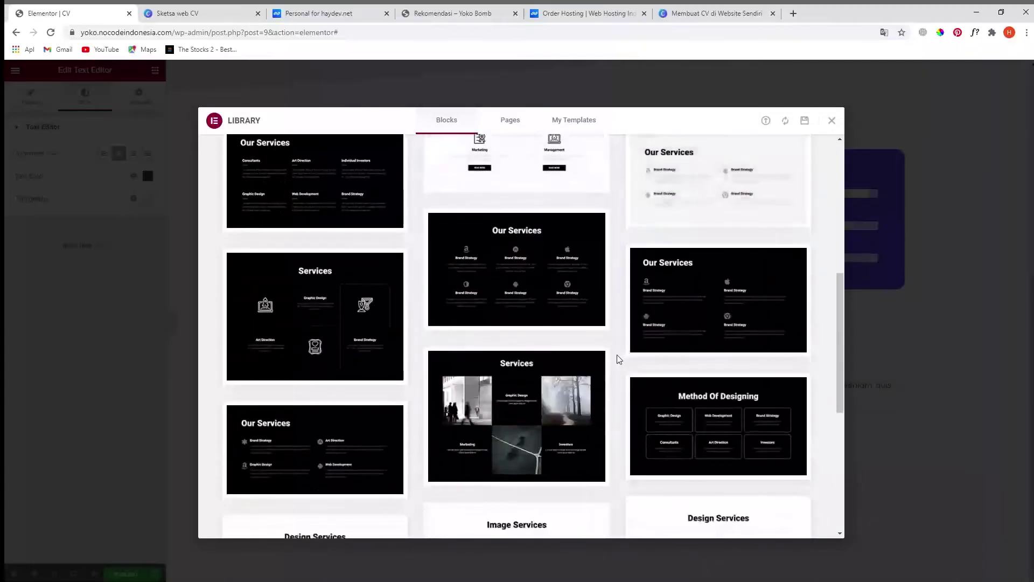
scroll(613, 347, "down", 10)
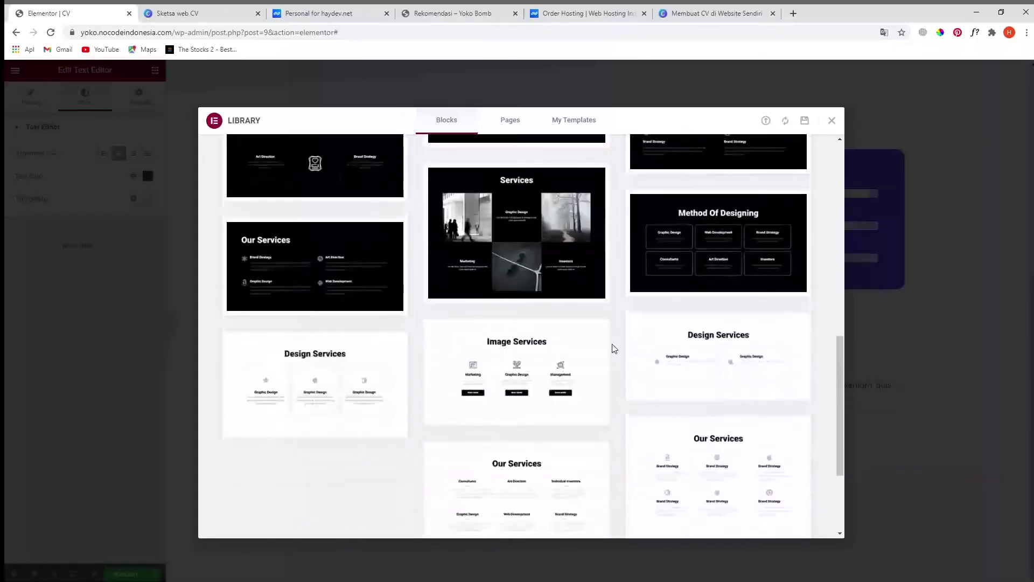
left_click_drag(835, 409, 838, 257)
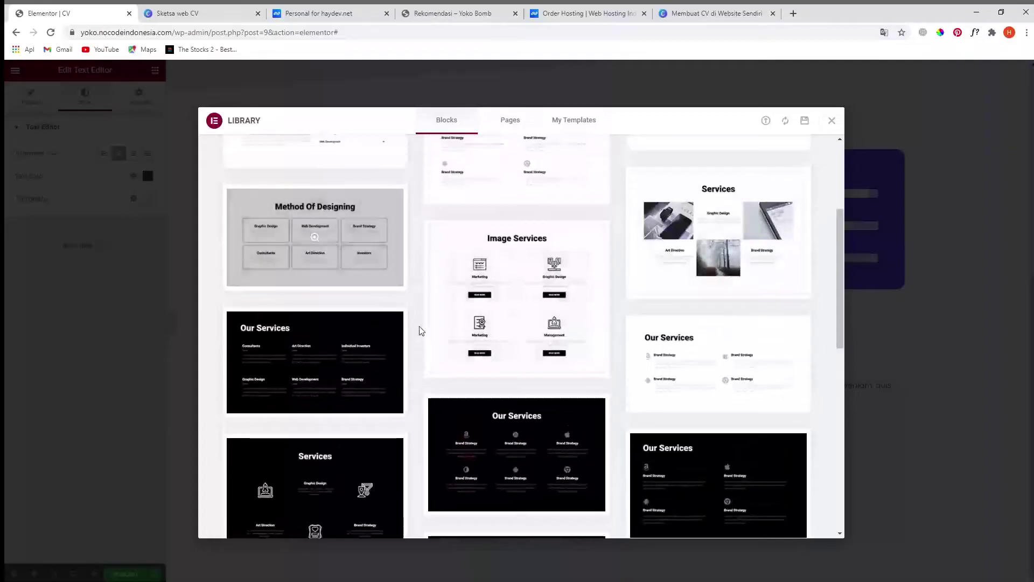
left_click(251, 285)
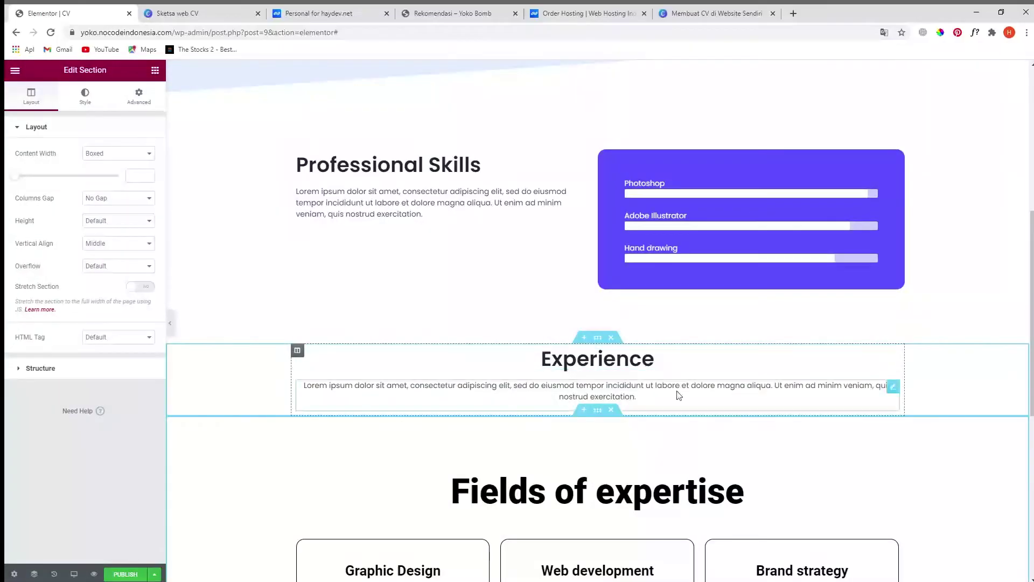
- Delete the Fields of expertise heading from the services block
scroll(682, 399, "down", 3)
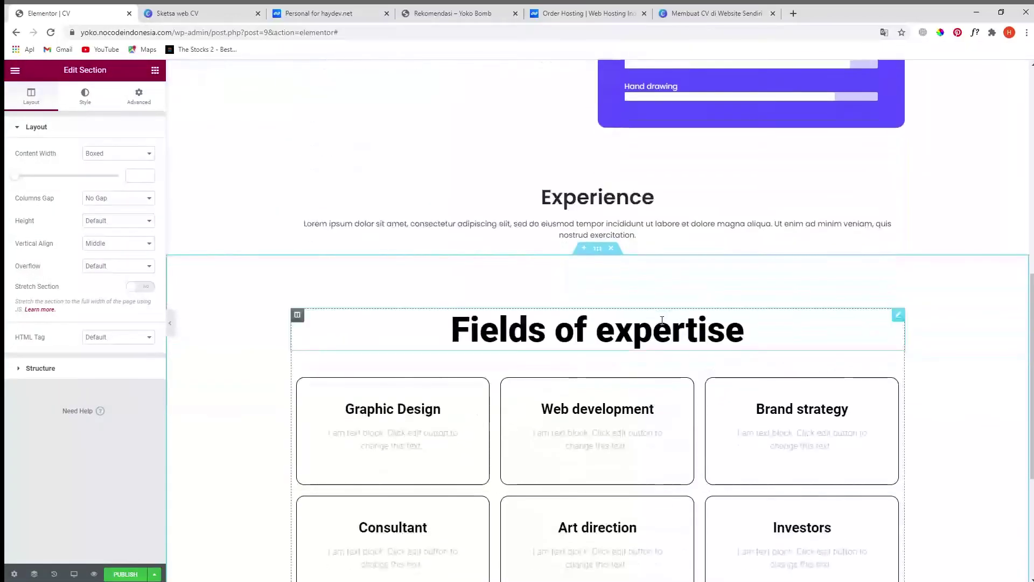
scroll(769, 334, "down", 1)
right_click(899, 263)
left_click(922, 413)
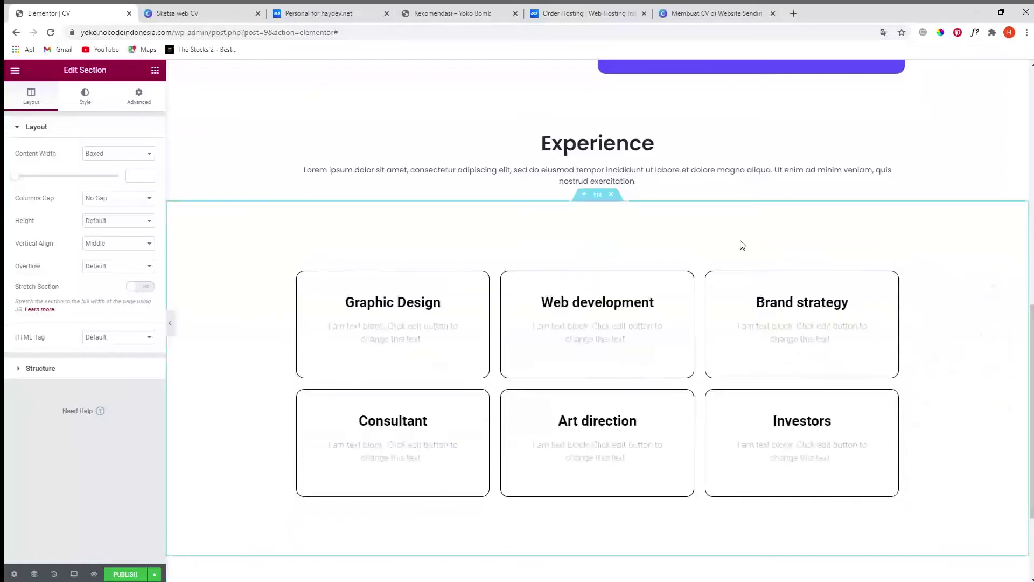
scroll(754, 259, "up", 2)
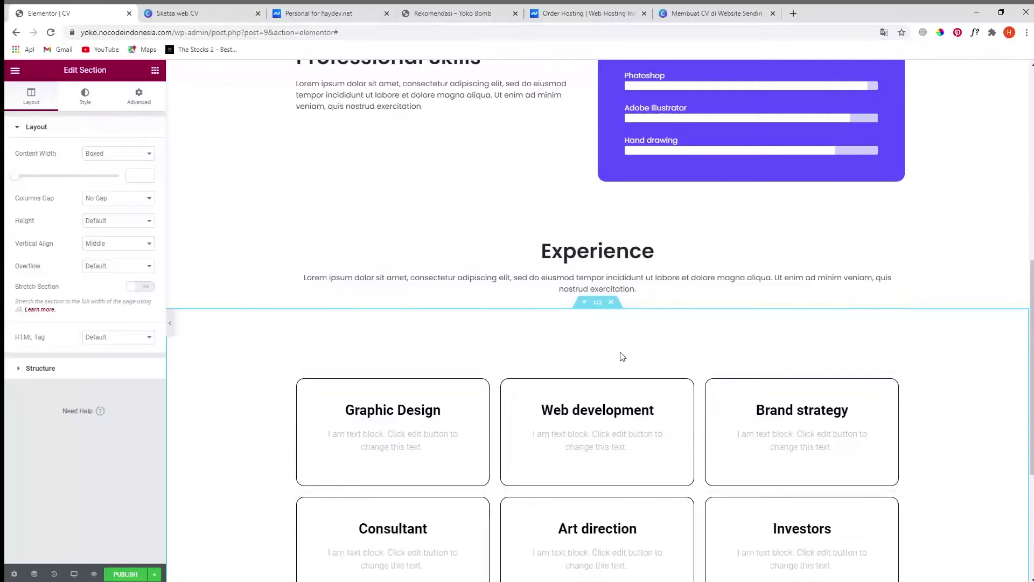
- Set the six-card section's top padding from 100 to 0
left_click(597, 302)
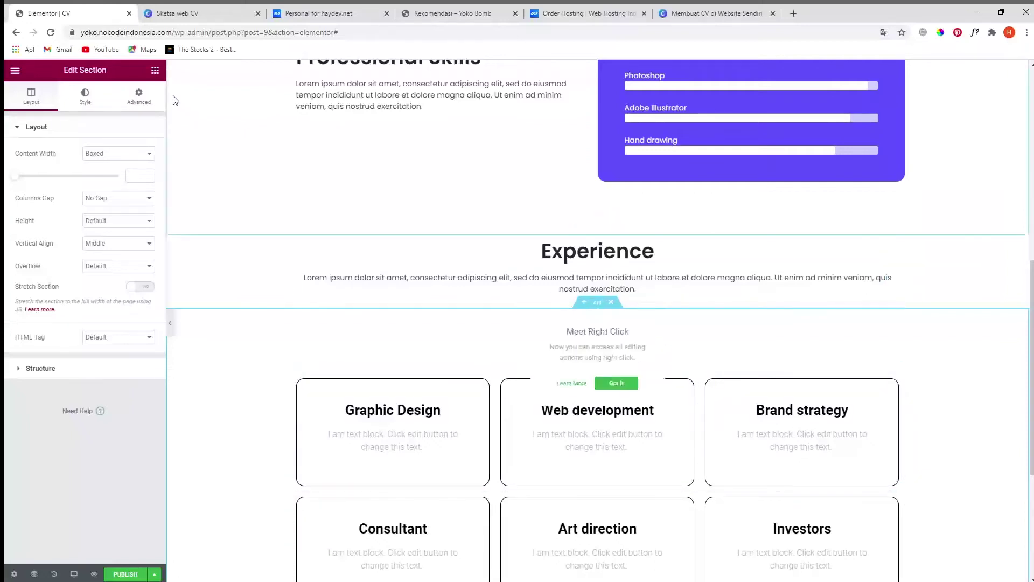
left_click(142, 99)
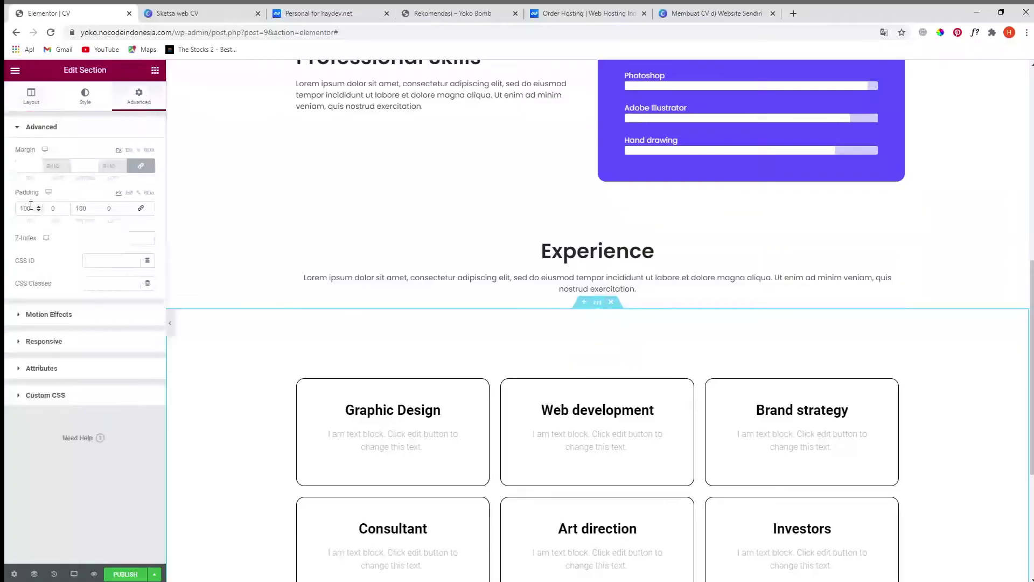
left_click_drag(34, 208, 6, 212)
type("0")
scroll(681, 369, "down", 2)
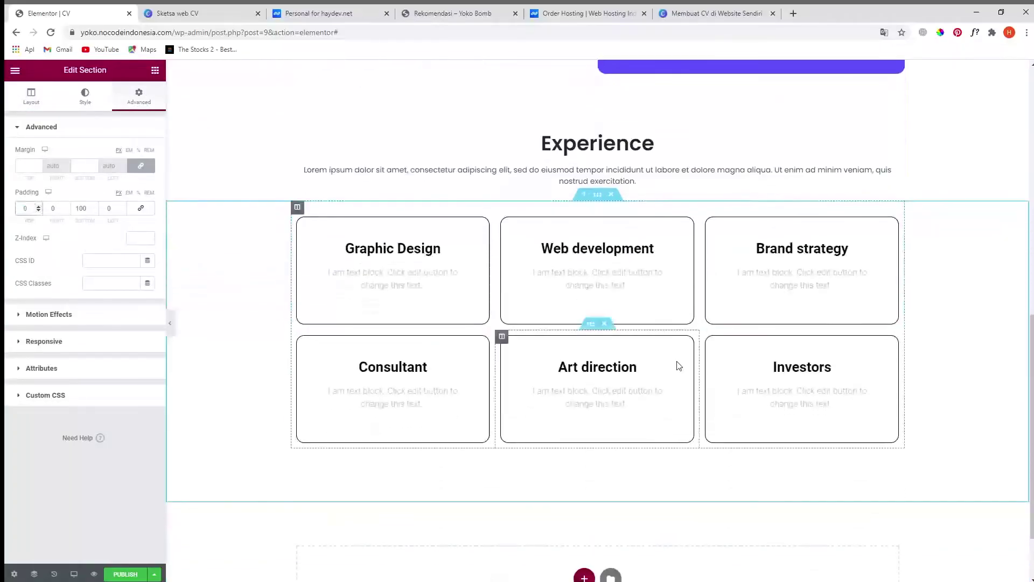
scroll(678, 366, "up", 3)
scroll(448, 323, "down", 2)
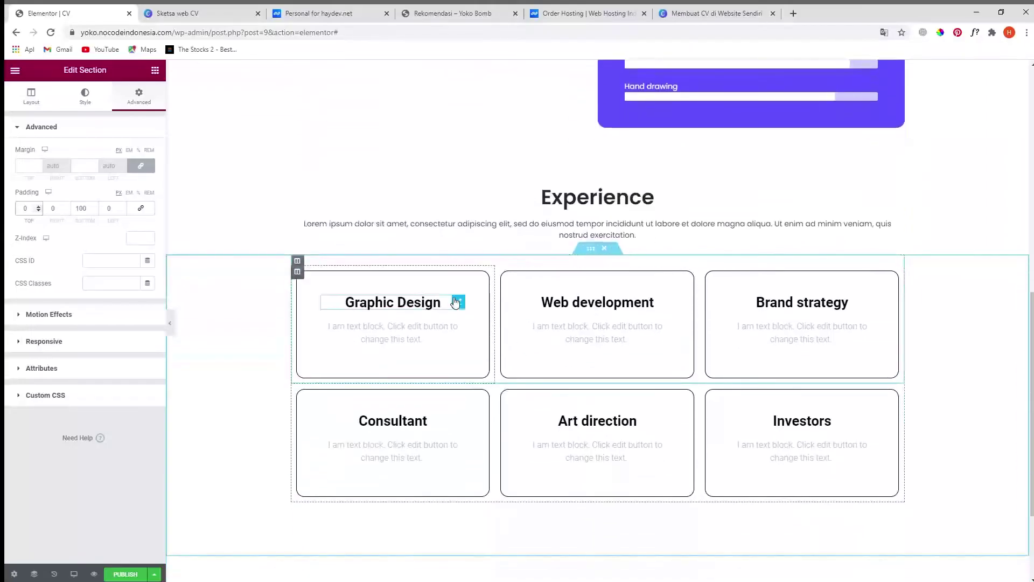
left_click(458, 302)
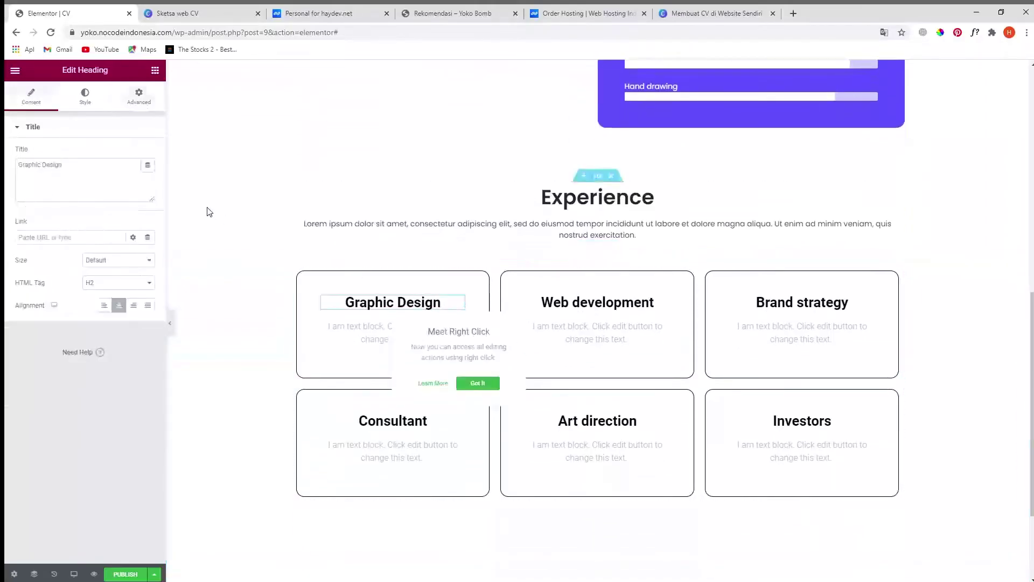
left_click(84, 100)
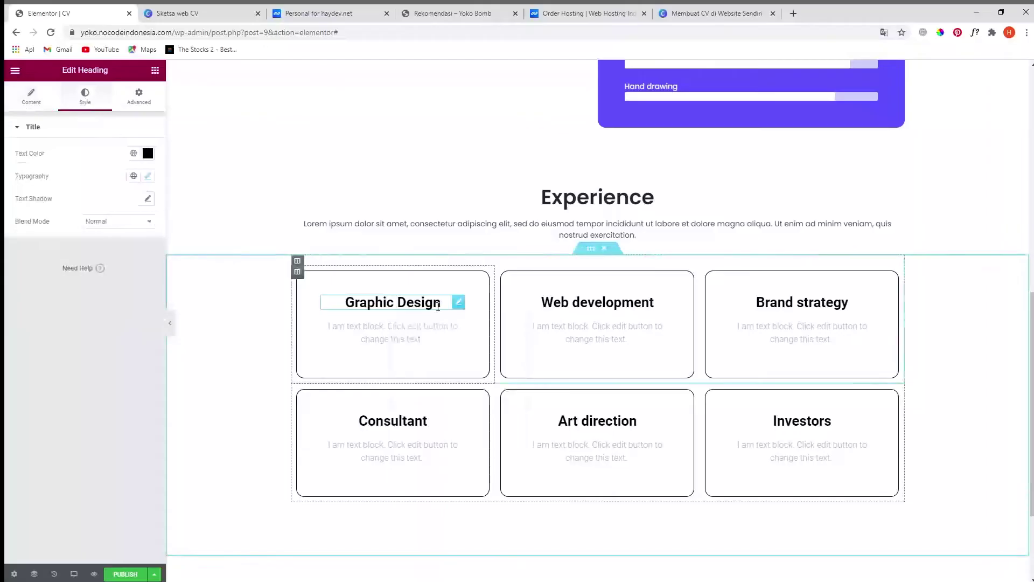
- Give the Graphic Design heading the Poppins font and a dark grey text colour
left_click(148, 176)
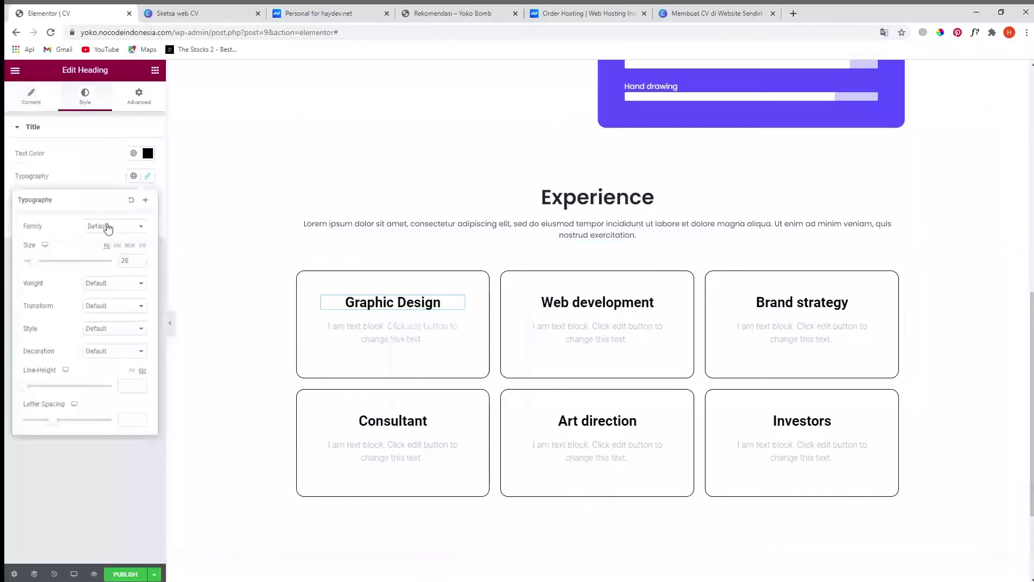
left_click(107, 227)
type("pop")
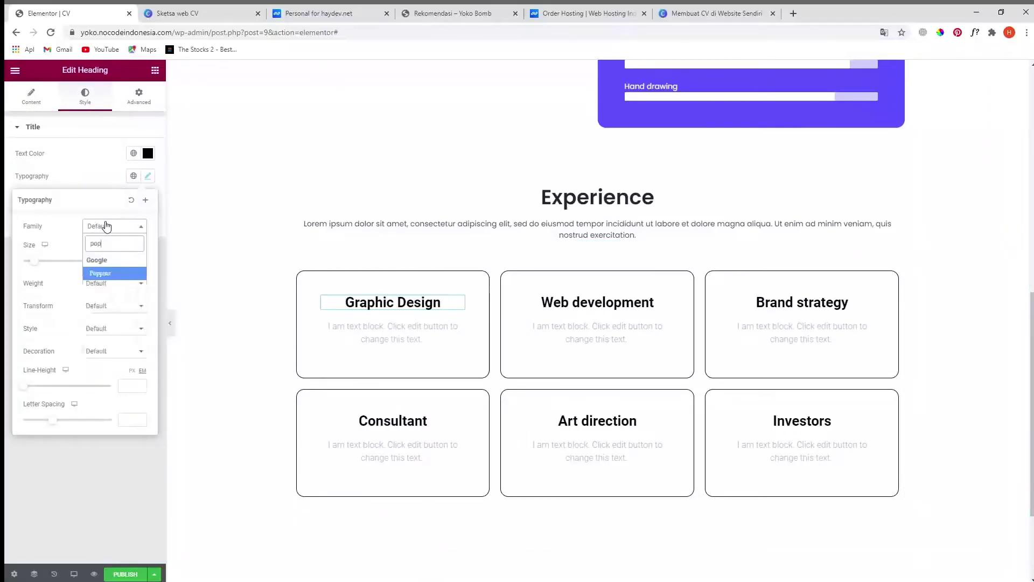
left_click(123, 274)
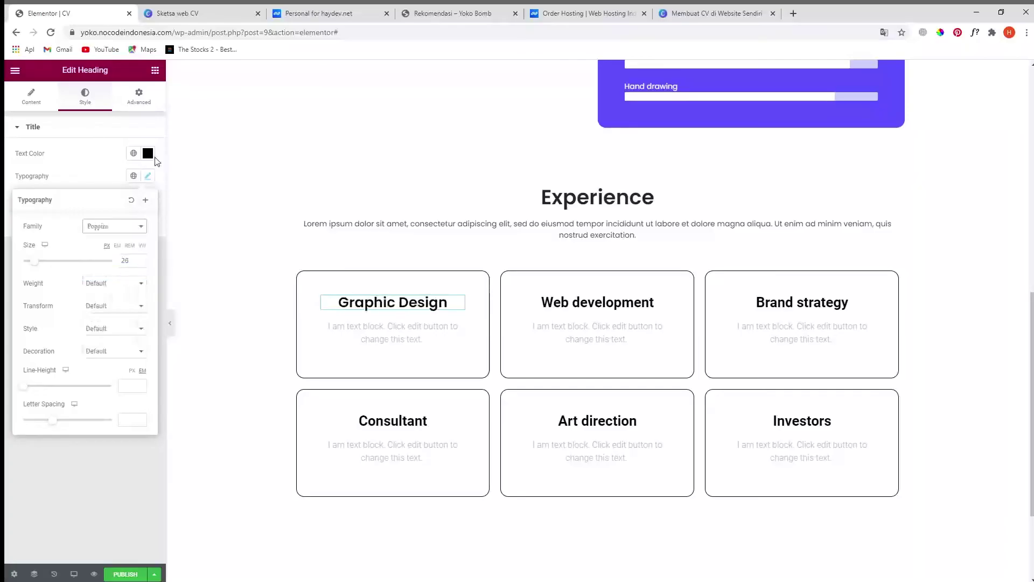
left_click(147, 153)
left_click_drag(24, 282, 19, 269)
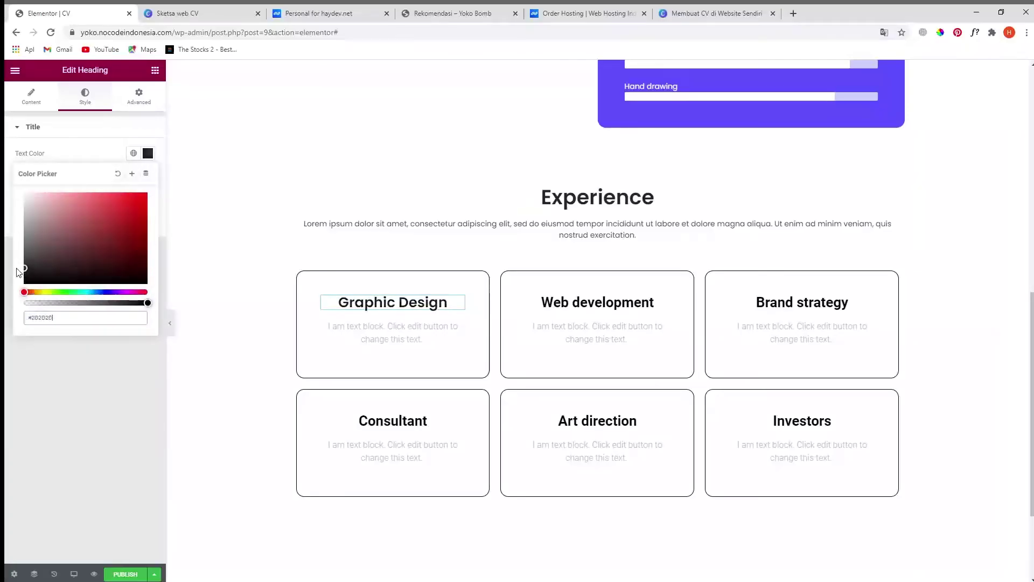
left_click(51, 425)
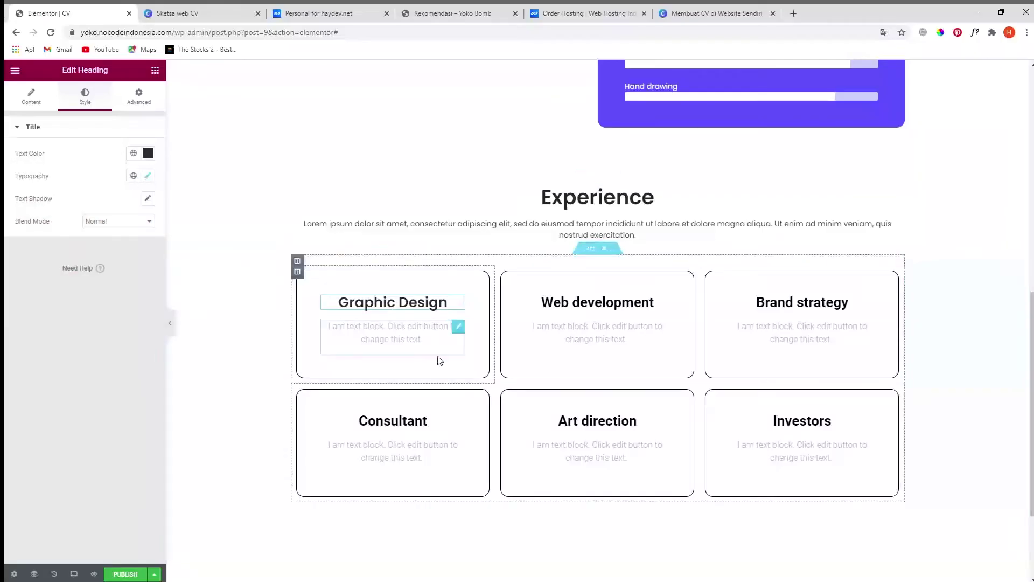
left_click(216, 21)
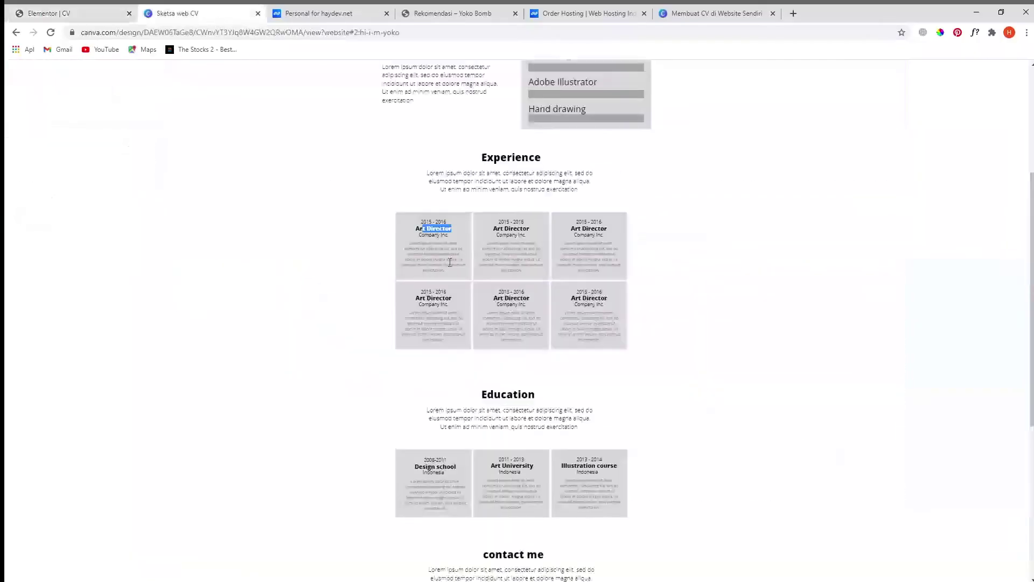
left_click(442, 223)
left_click(438, 237)
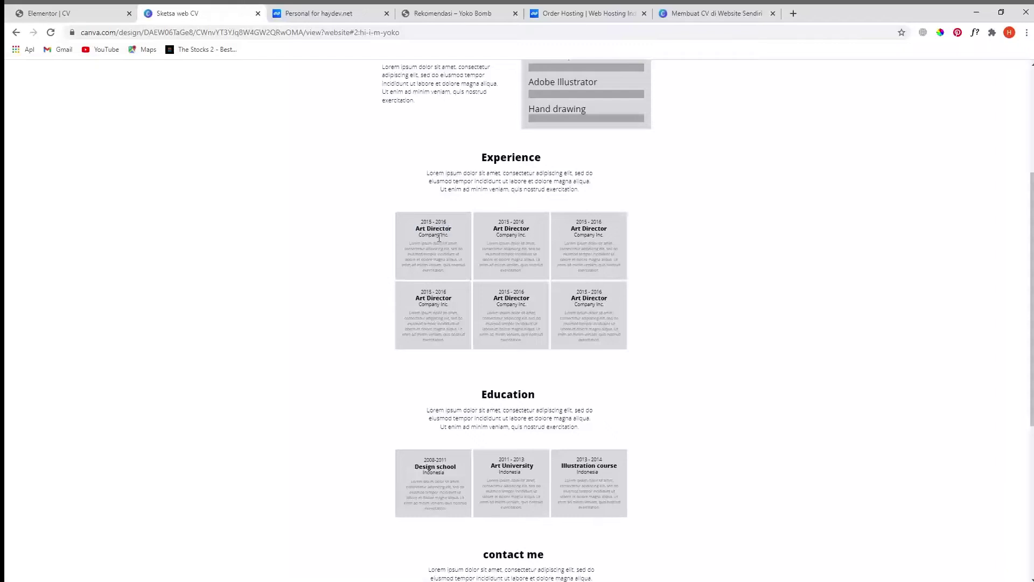
left_click(106, 15)
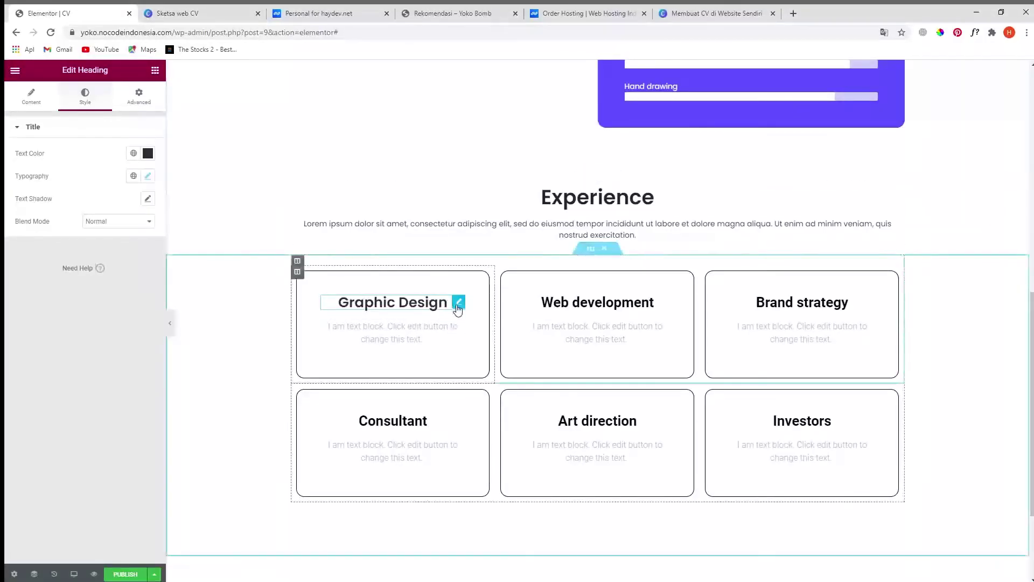
- Duplicate the Graphic Design heading twice in the first card
right_click(458, 307)
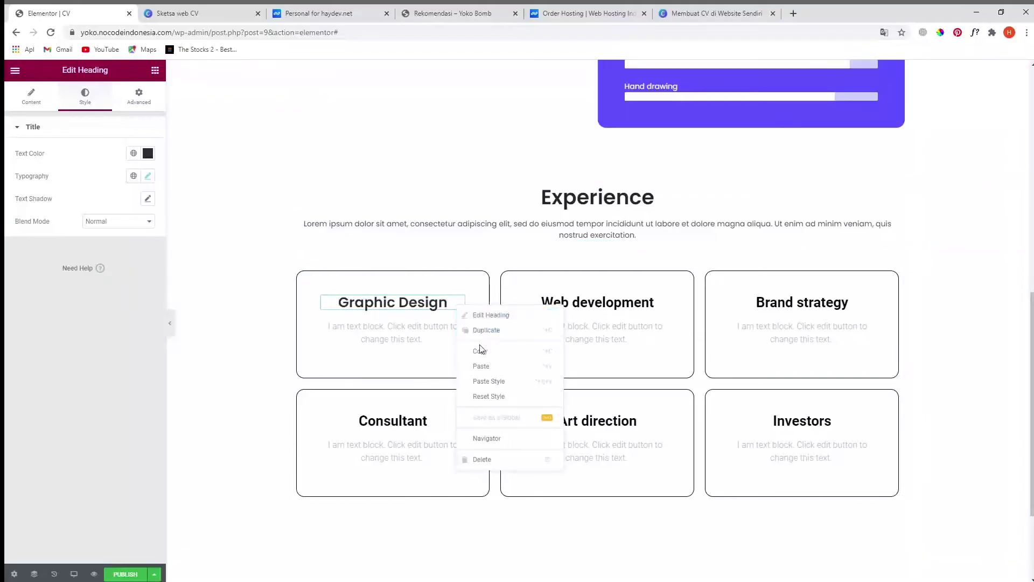
left_click(484, 331)
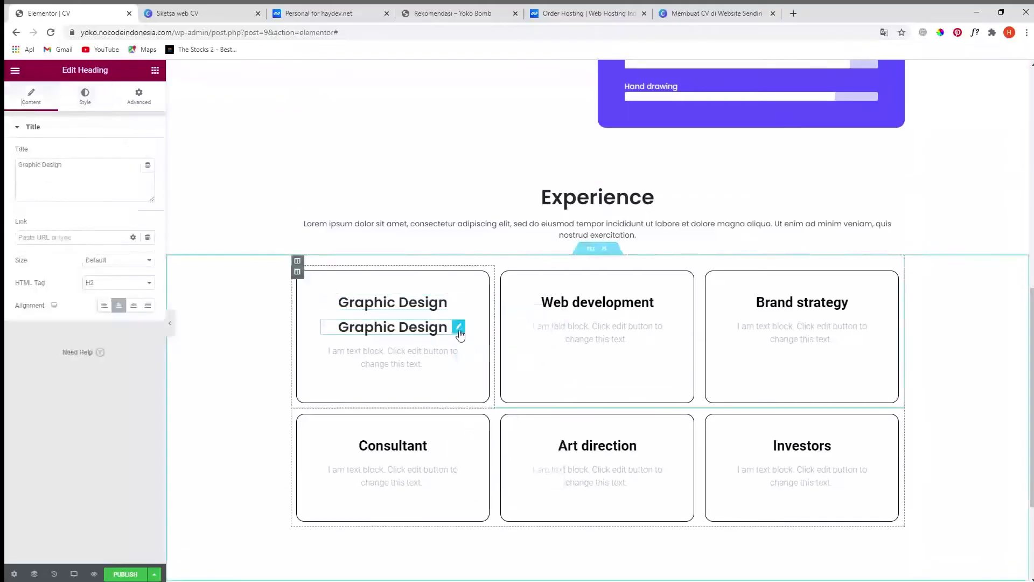
right_click(458, 327)
left_click(494, 354)
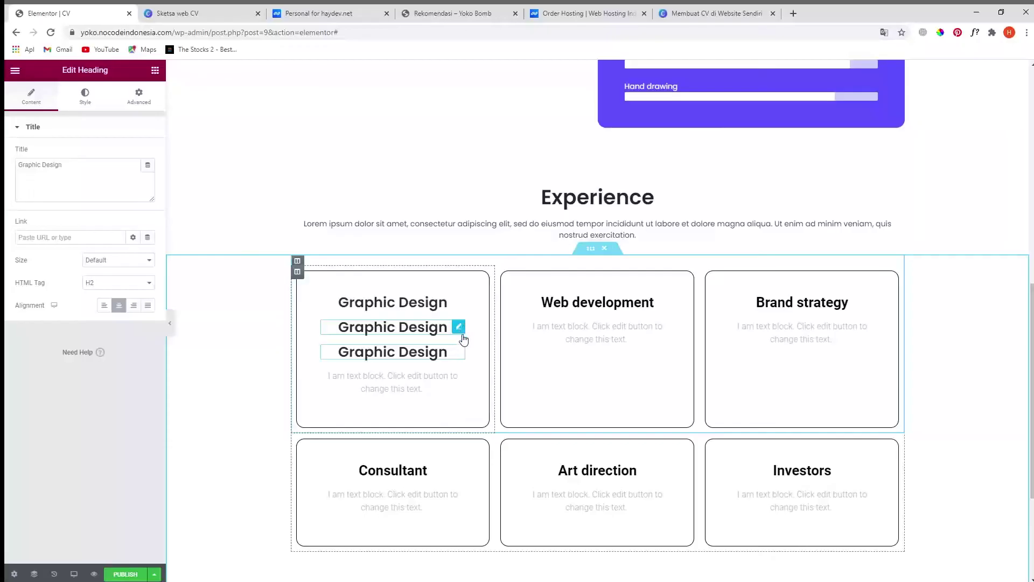
- Retitle the top heading '2015 - 2106' with font size 18 and weight 500
left_click(458, 307)
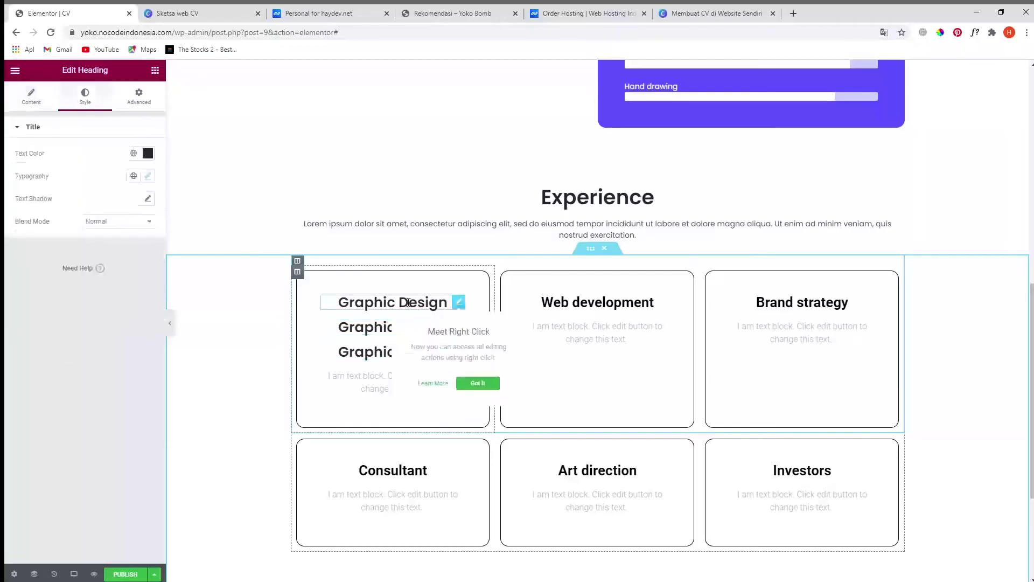
left_click(33, 101)
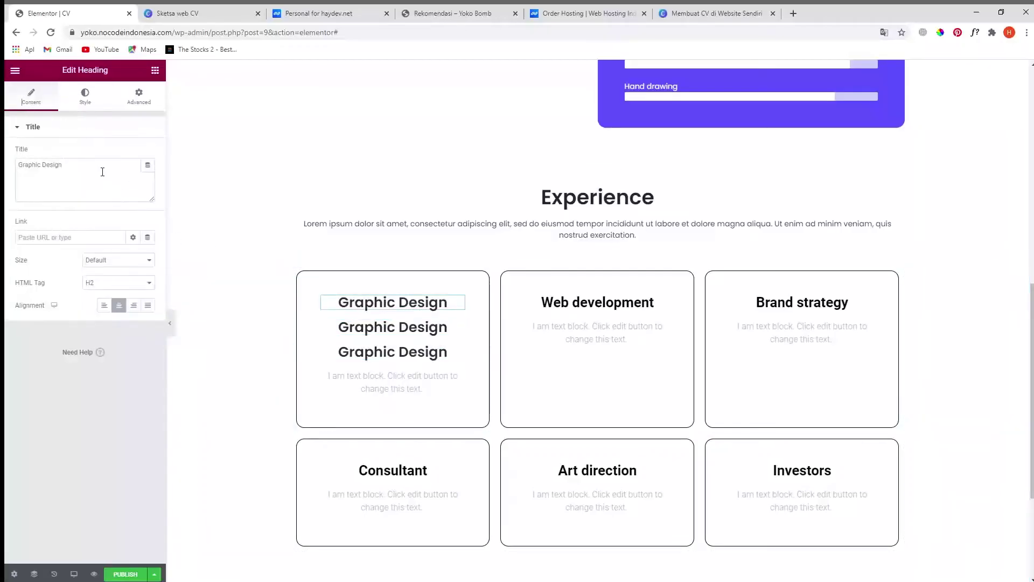
triple_click(101, 168)
type("20")
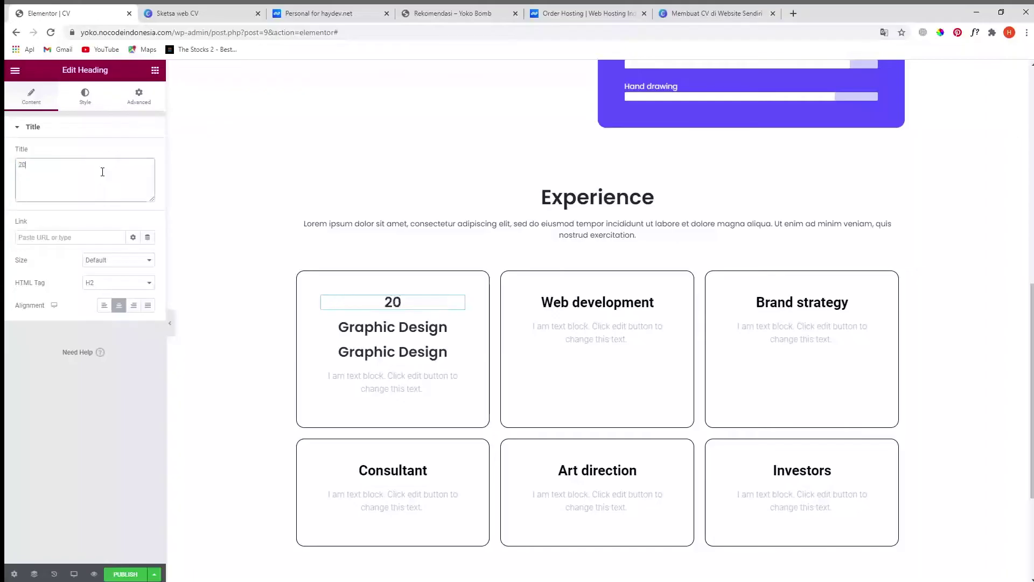
type("15 - 2106")
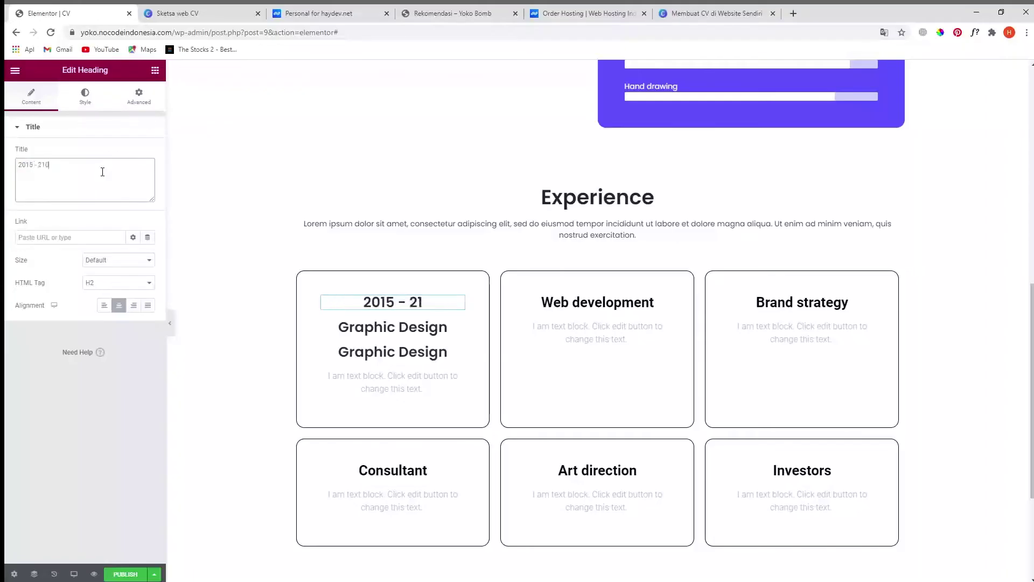
left_click(95, 96)
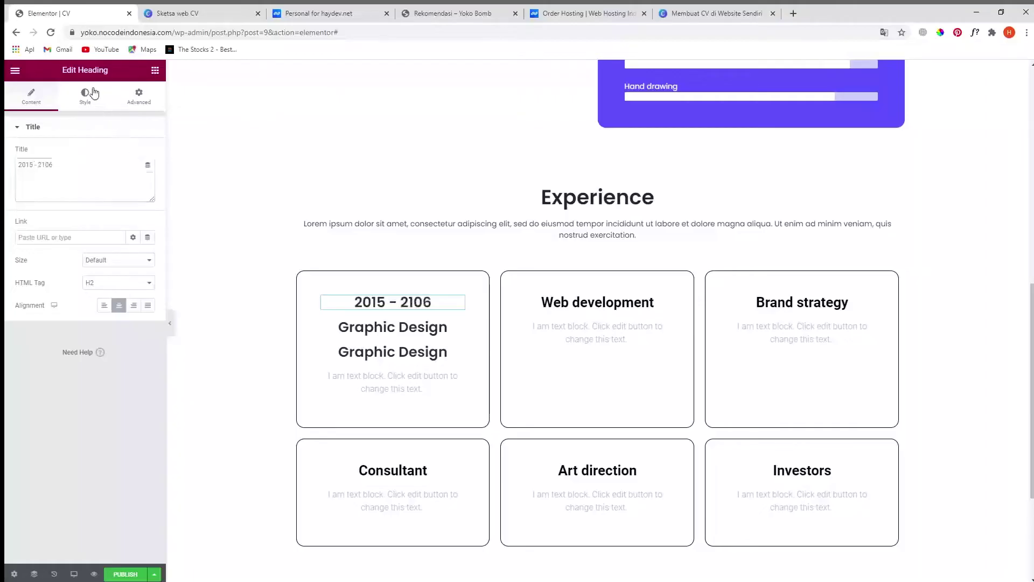
left_click(147, 176)
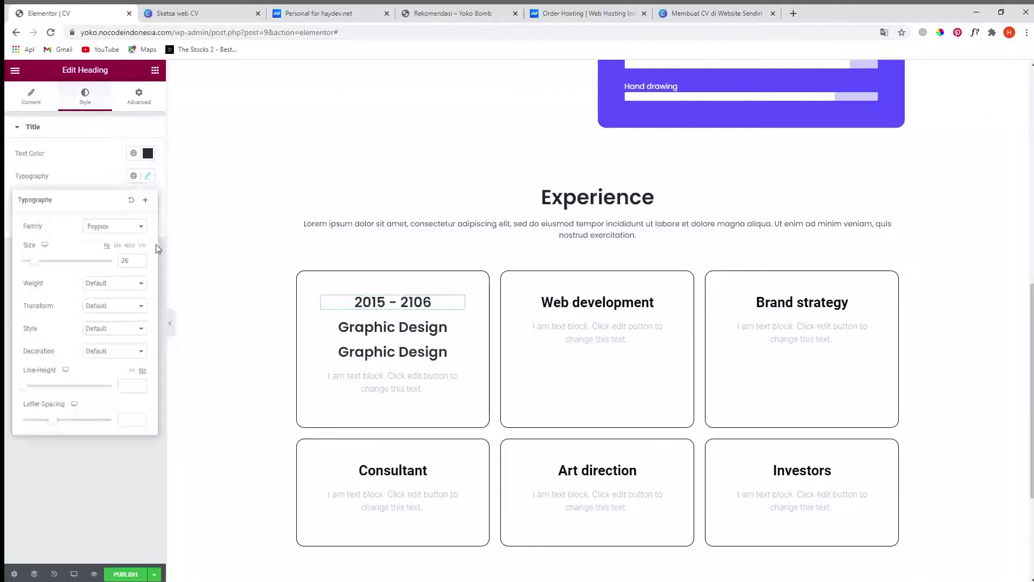
double_click(131, 264)
type("18")
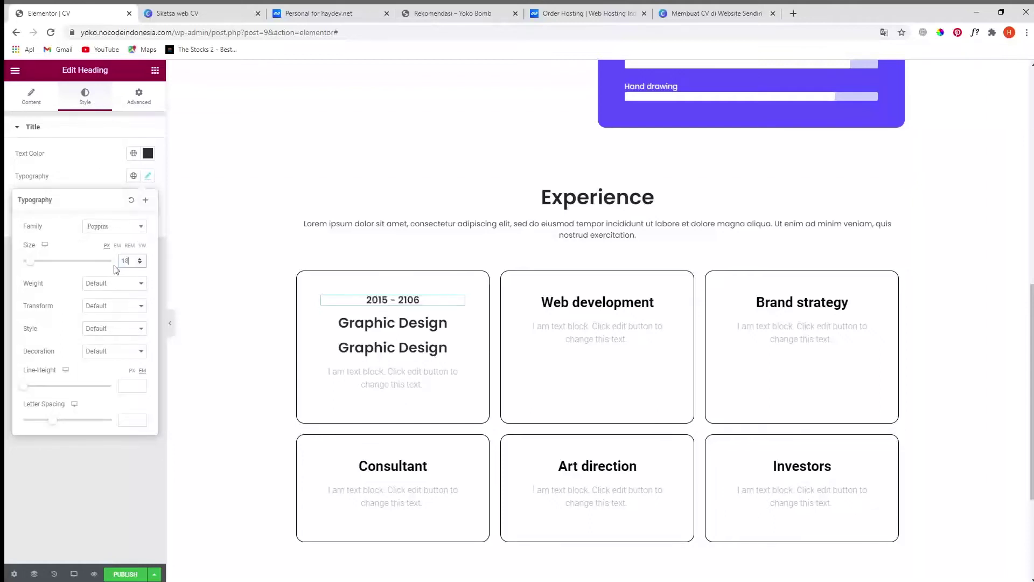
key("Tab")
key("5")
left_click(55, 470)
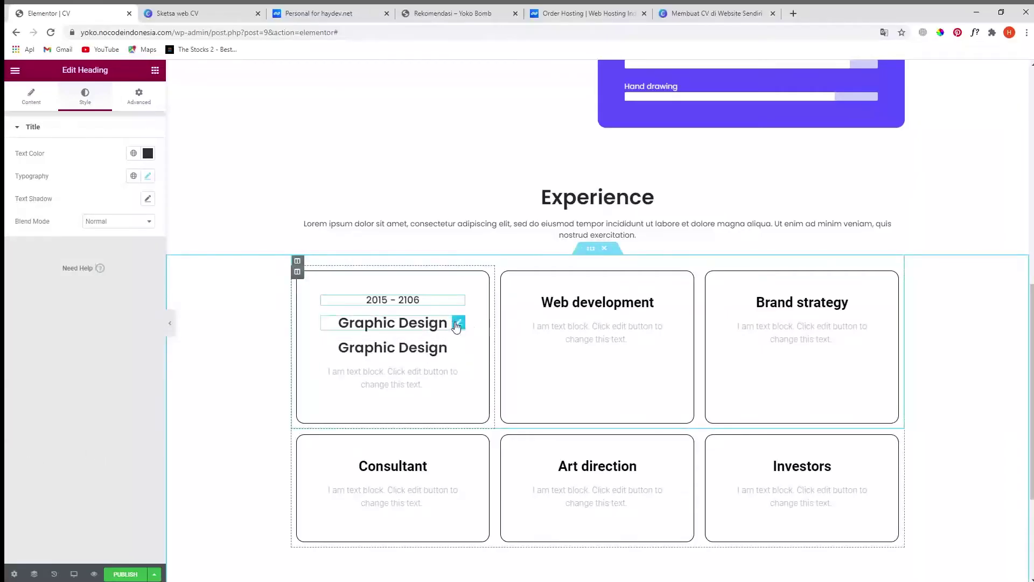
- Retitle the second heading 'Company Inc' and set its font size to 16
left_click(458, 325)
left_click(449, 346)
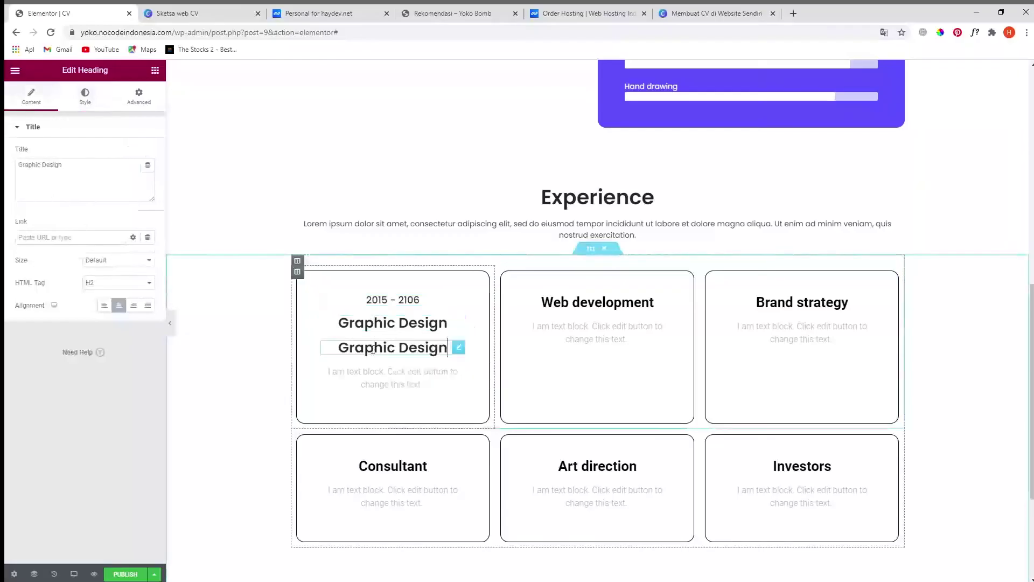
left_click(58, 178)
key("ctrl+a")
type("Comp")
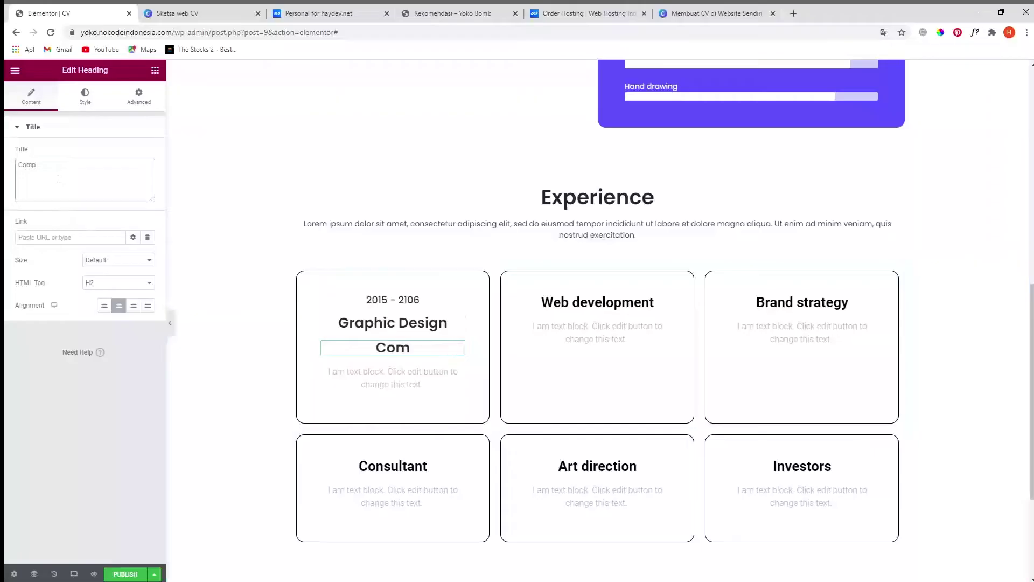
type("any Inc")
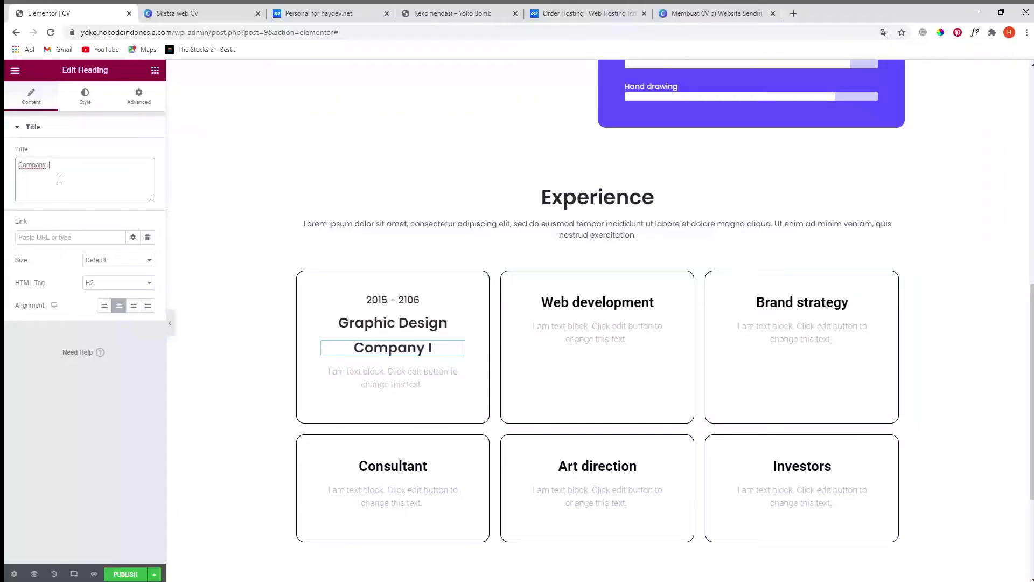
left_click(87, 95)
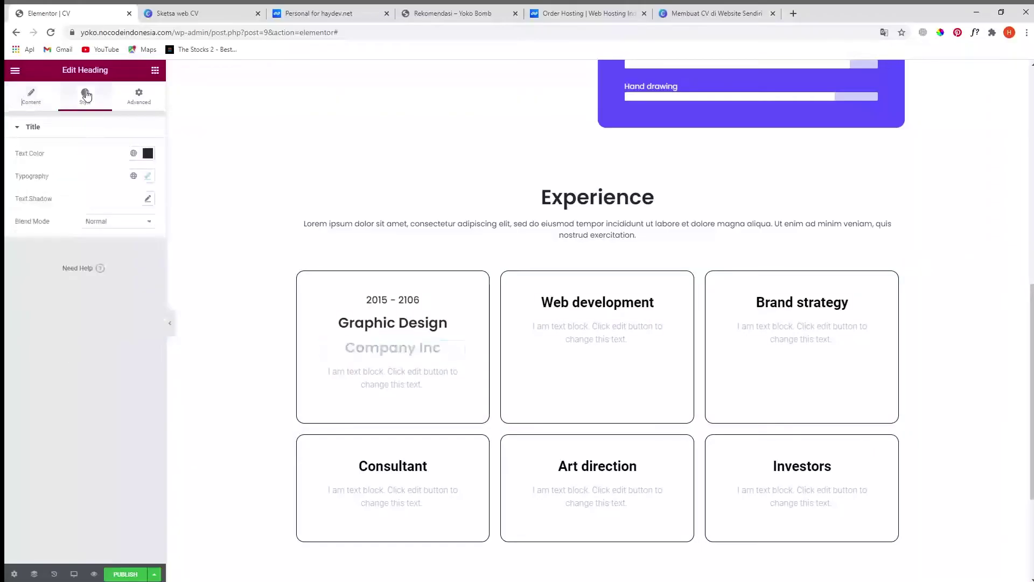
left_click(147, 176)
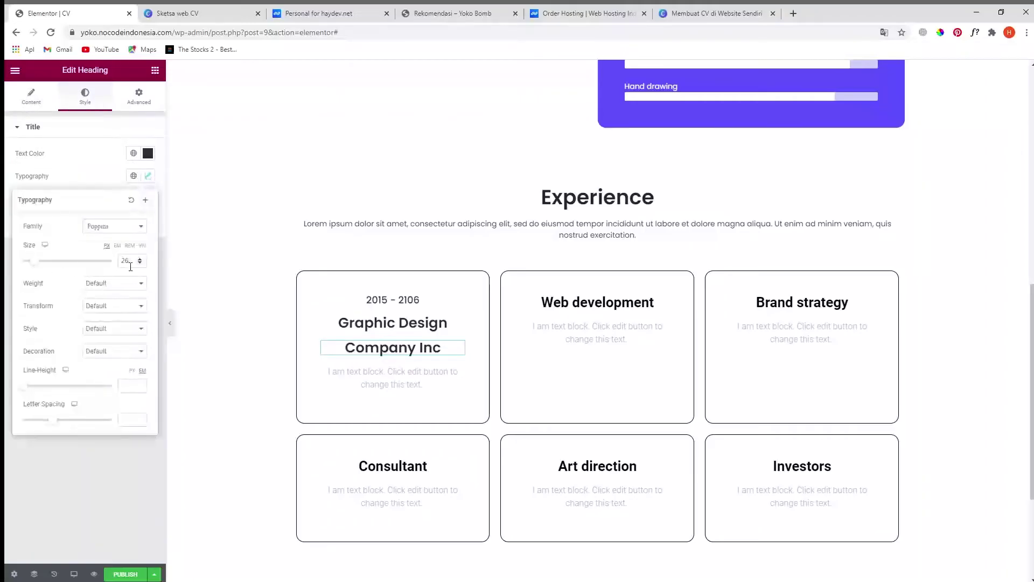
double_click(131, 263)
type("1")
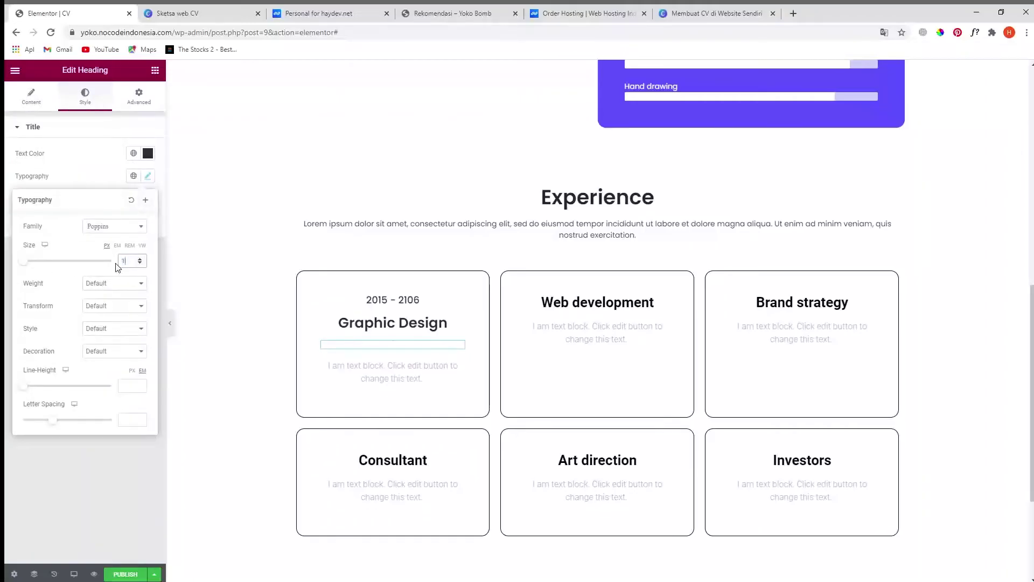
type("6")
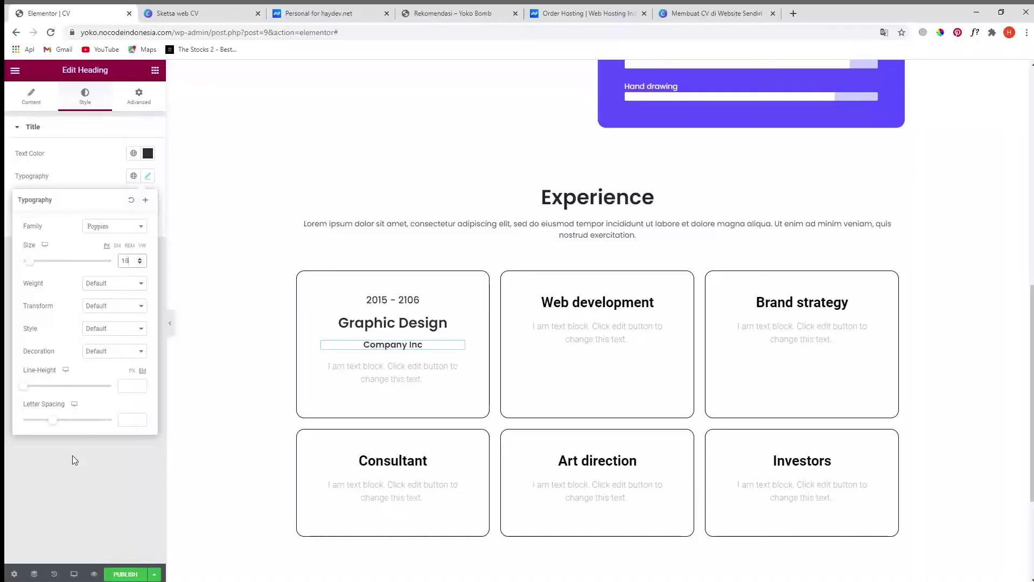
left_click(79, 484)
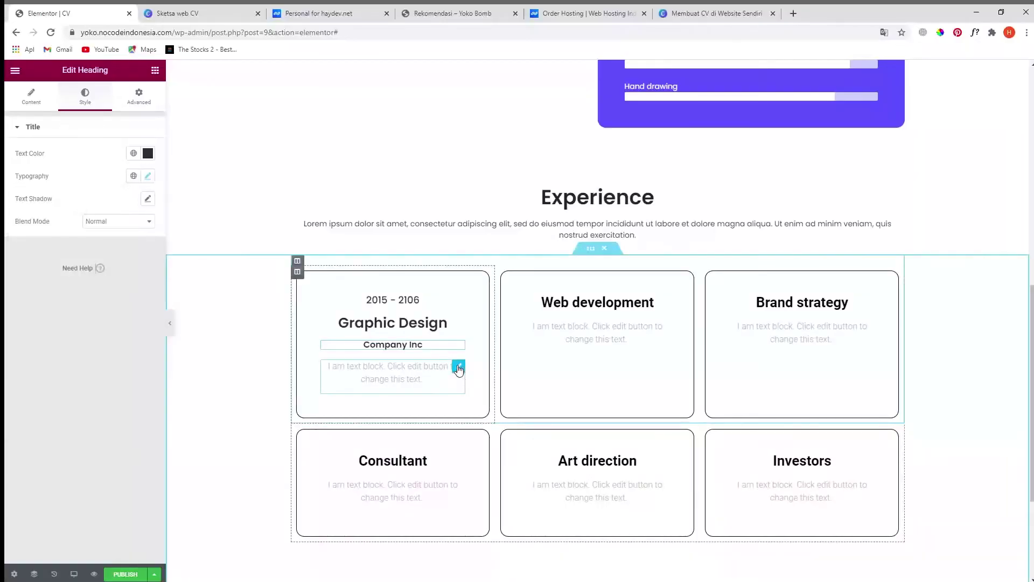
- Paste the Experience intro paragraph into the card's text block and delete its last sentence
left_click(458, 367)
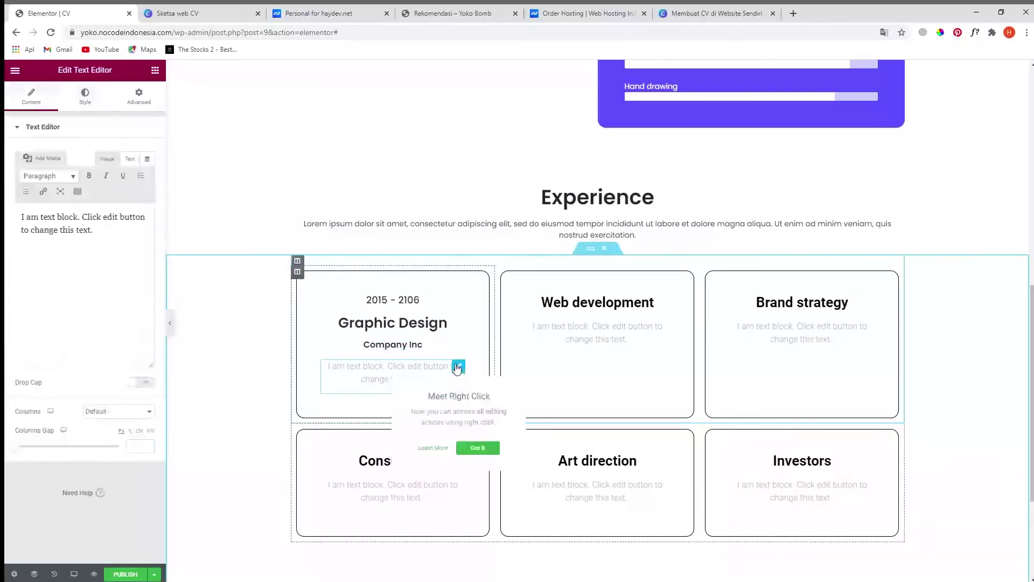
left_click(399, 225)
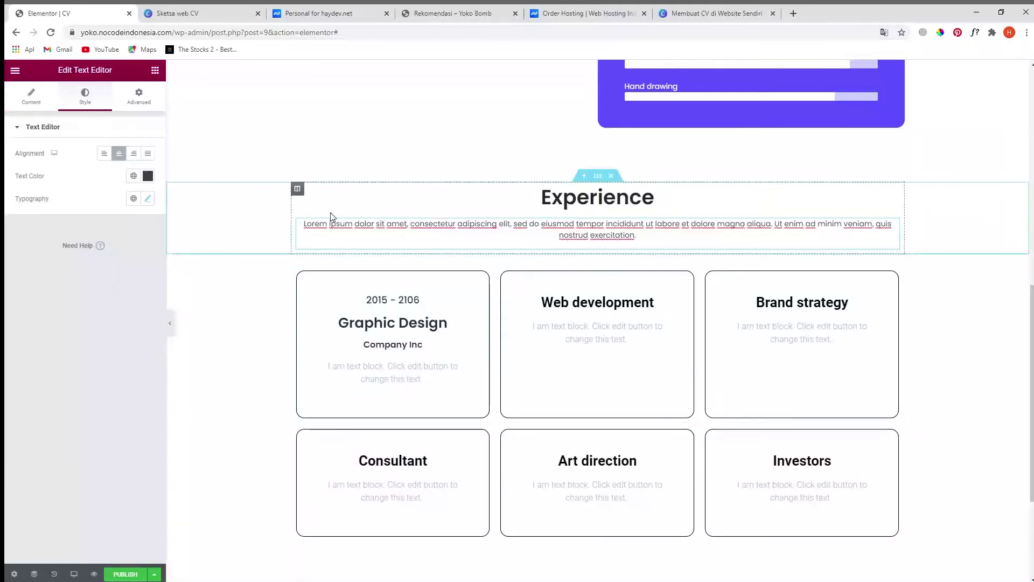
left_click(32, 96)
triple_click(79, 257)
key("ctrl+c")
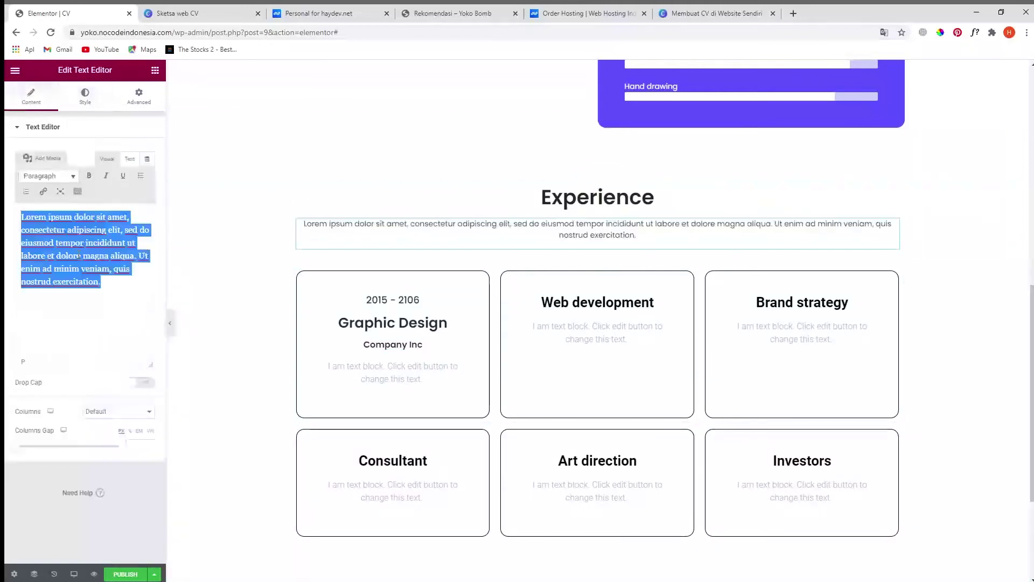
left_click(397, 369)
key("ctrl+a")
key("ctrl+v")
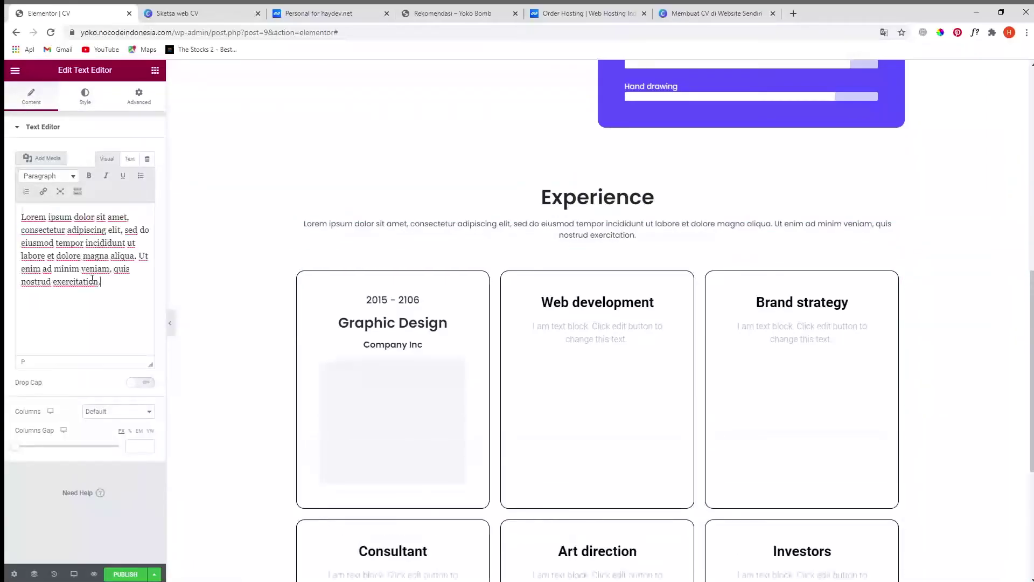
left_click_drag(139, 256, 156, 291)
key("BackSpace")
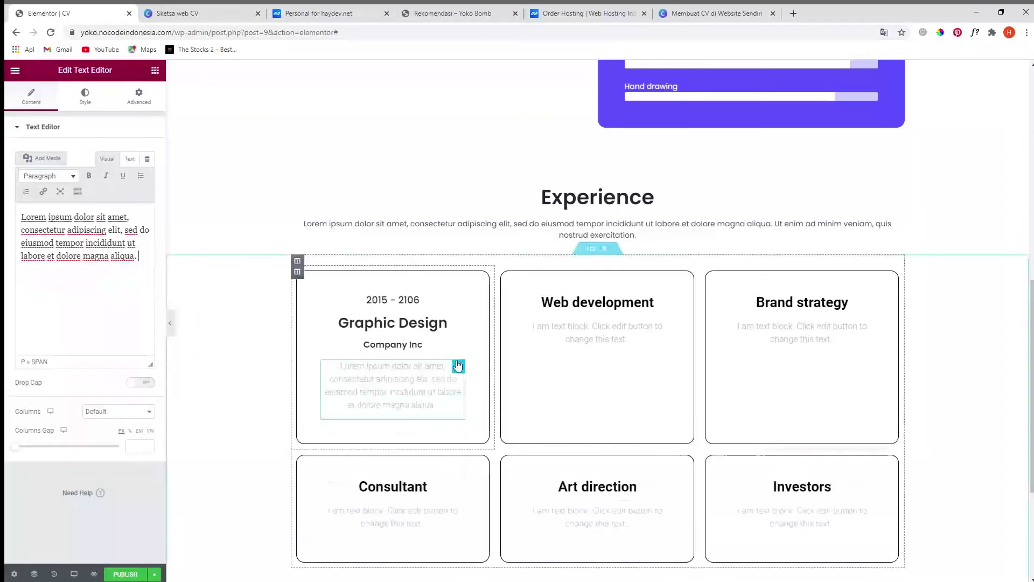
- Colour the card text dark grey #353535 and set its font to Poppins
left_click(85, 96)
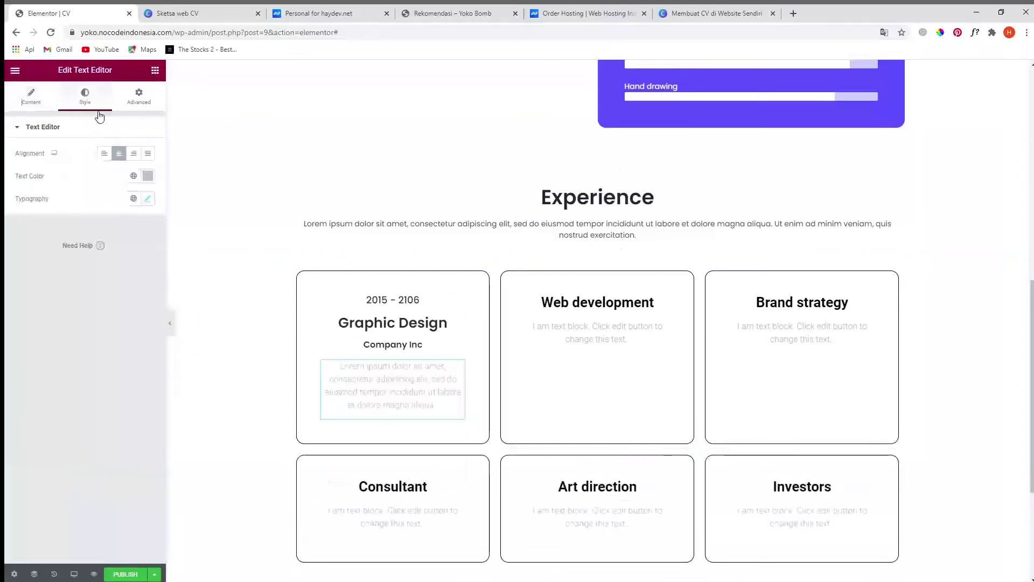
left_click(146, 175)
left_click_drag(49, 283, 7, 293)
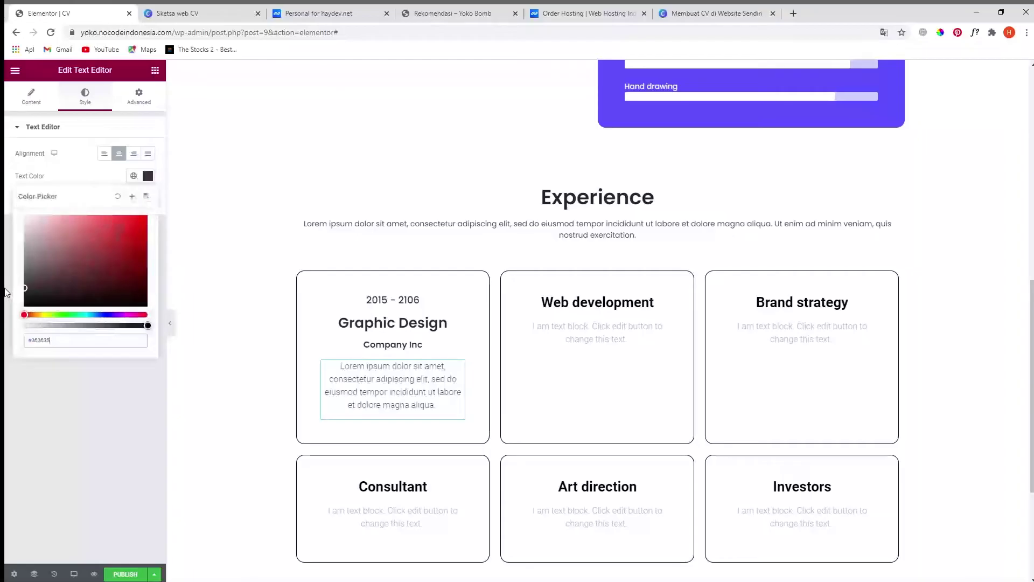
left_click(43, 410)
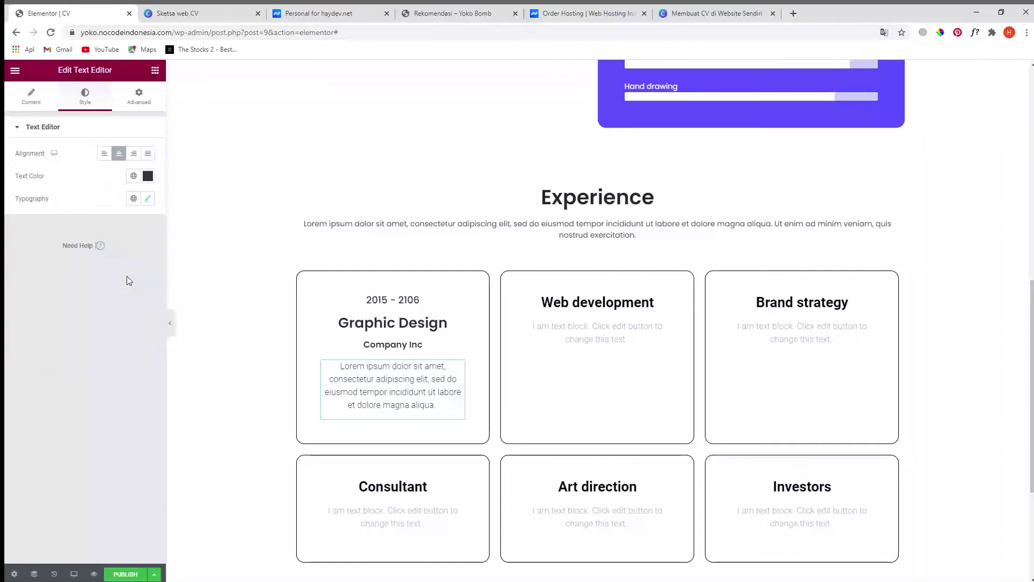
left_click(148, 199)
left_click(112, 249)
type("pop")
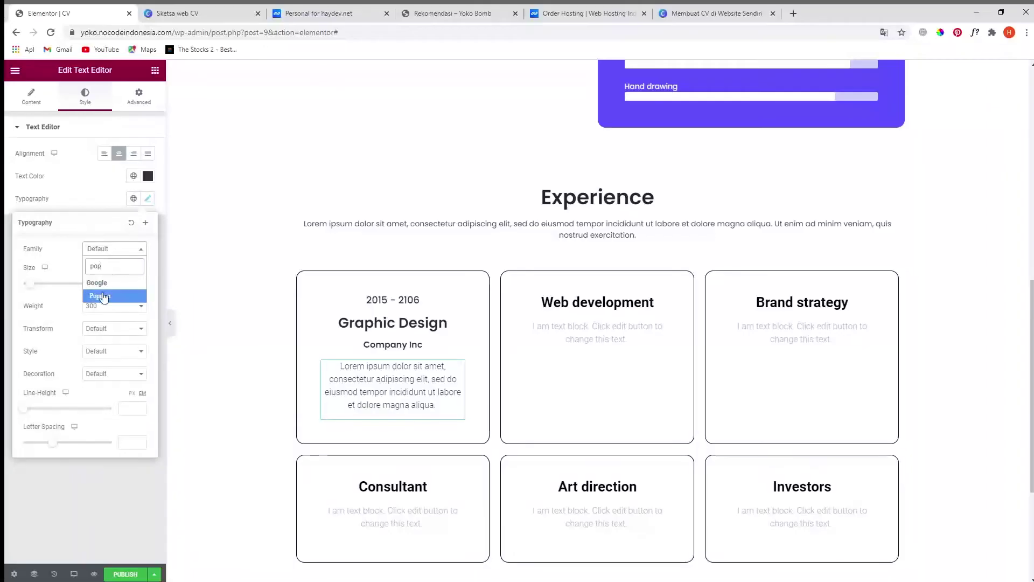
left_click(104, 297)
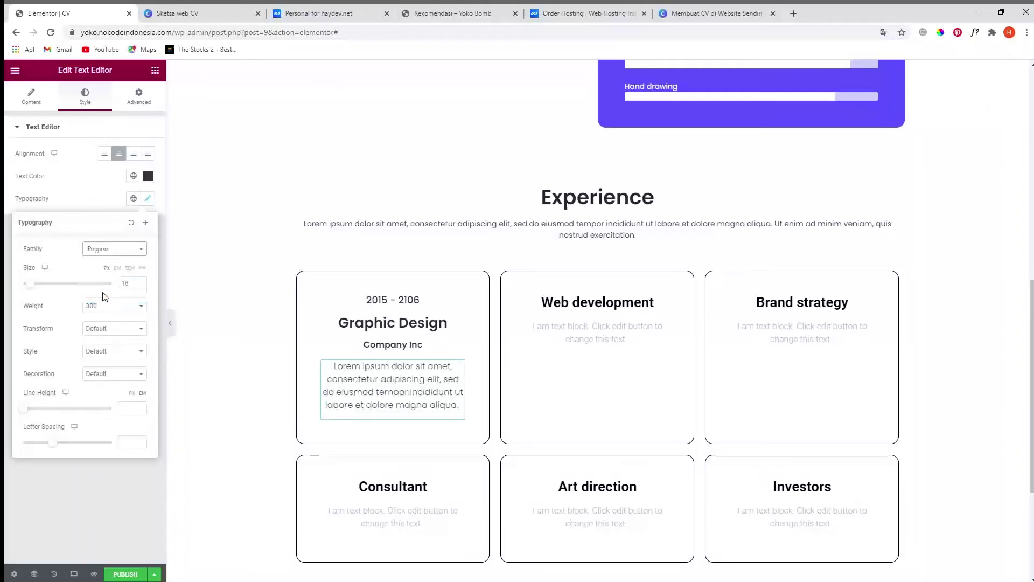
left_click(106, 499)
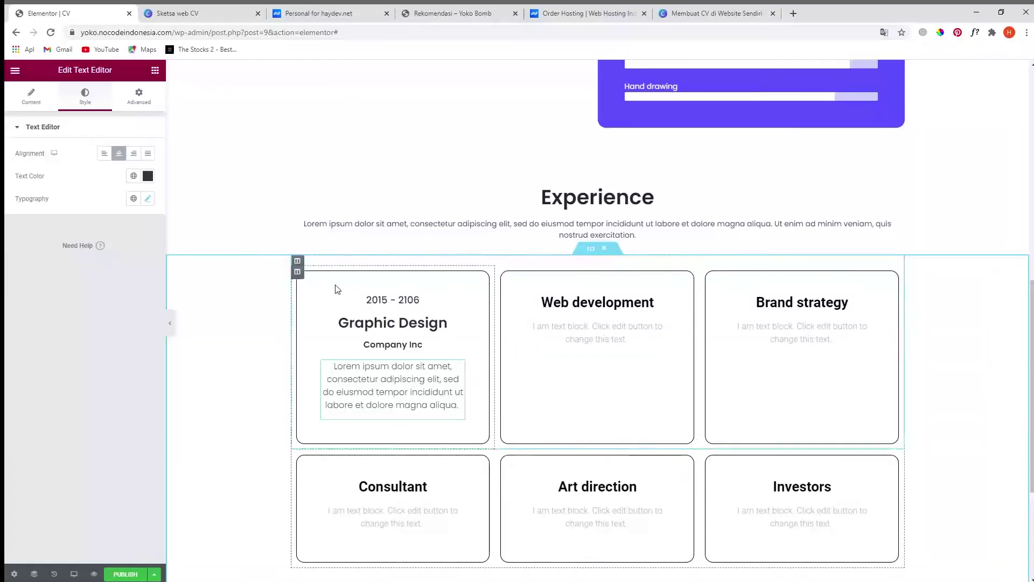
- Replace the Web development and Brand strategy cards with duplicates of the Graphic Design card
right_click(298, 275)
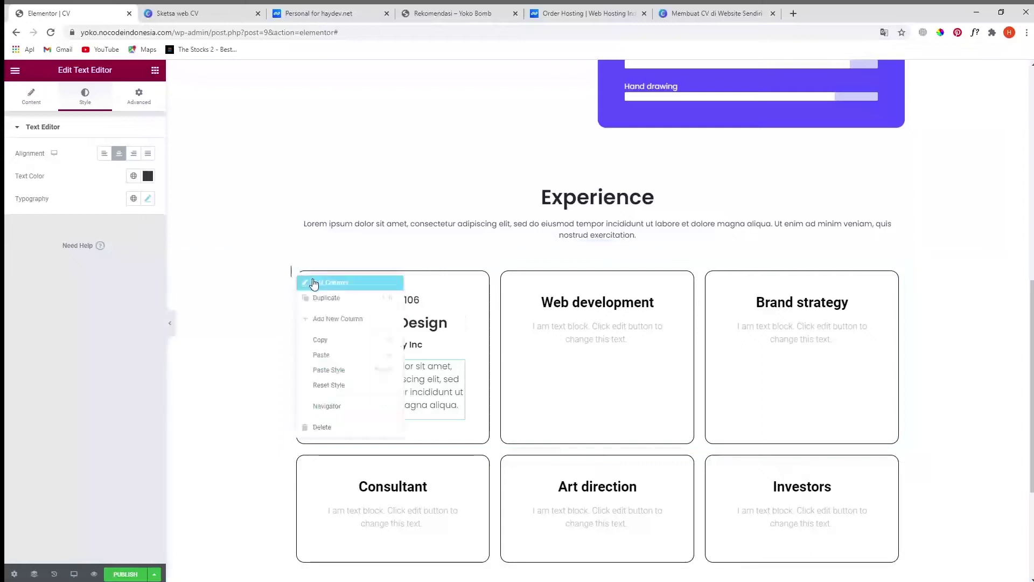
left_click(322, 299)
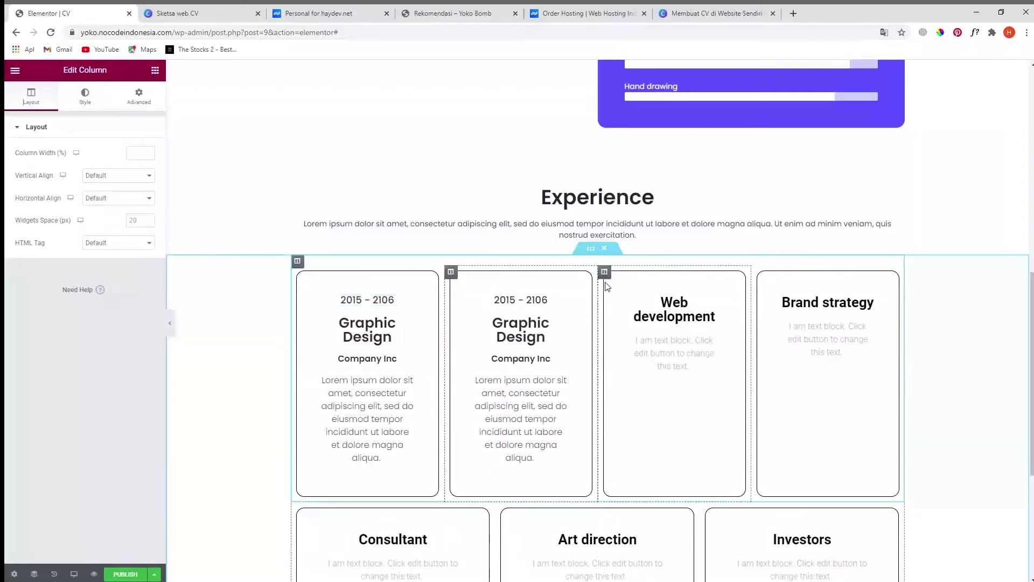
right_click(605, 275)
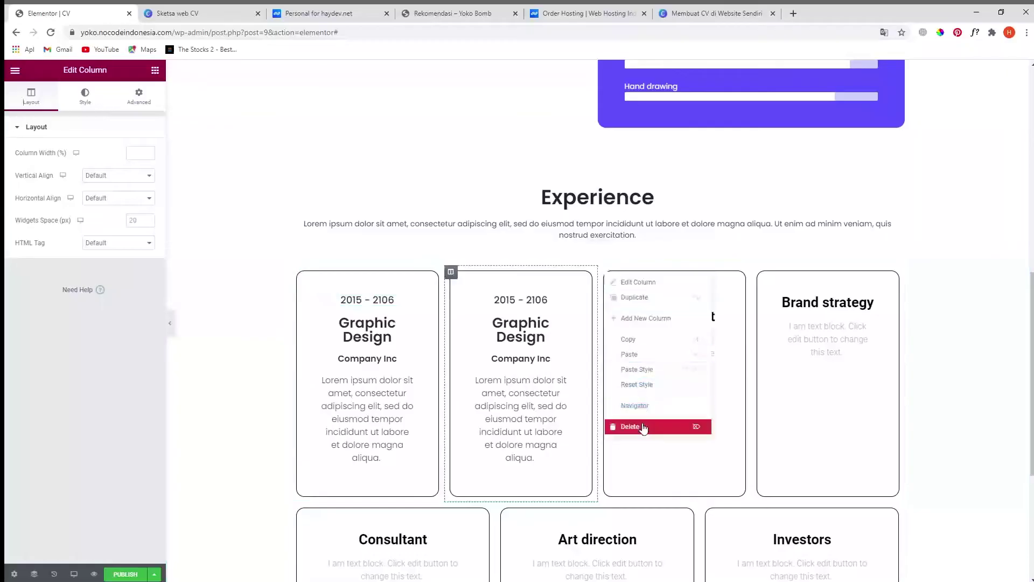
left_click(643, 425)
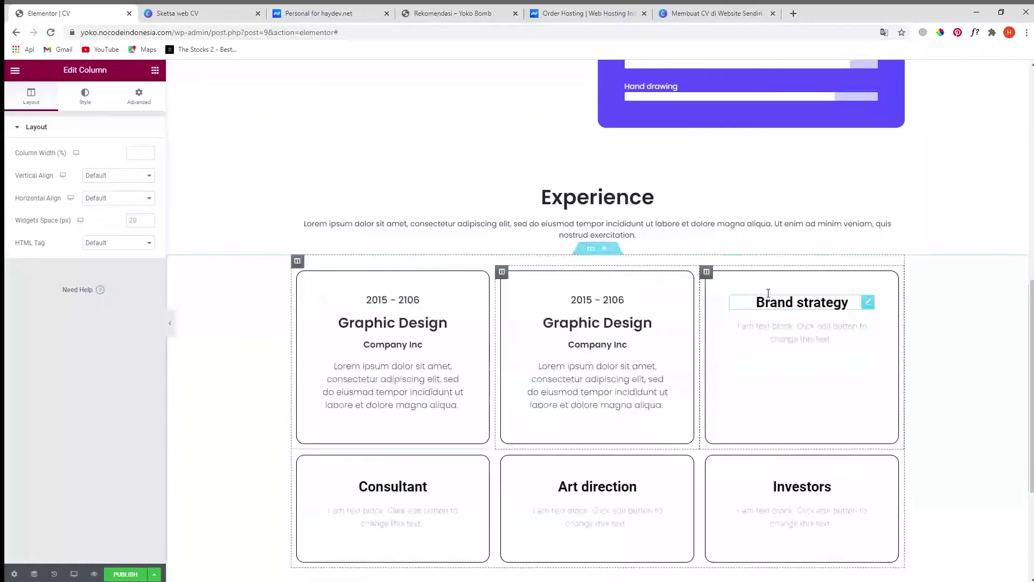
right_click(707, 275)
left_click(724, 427)
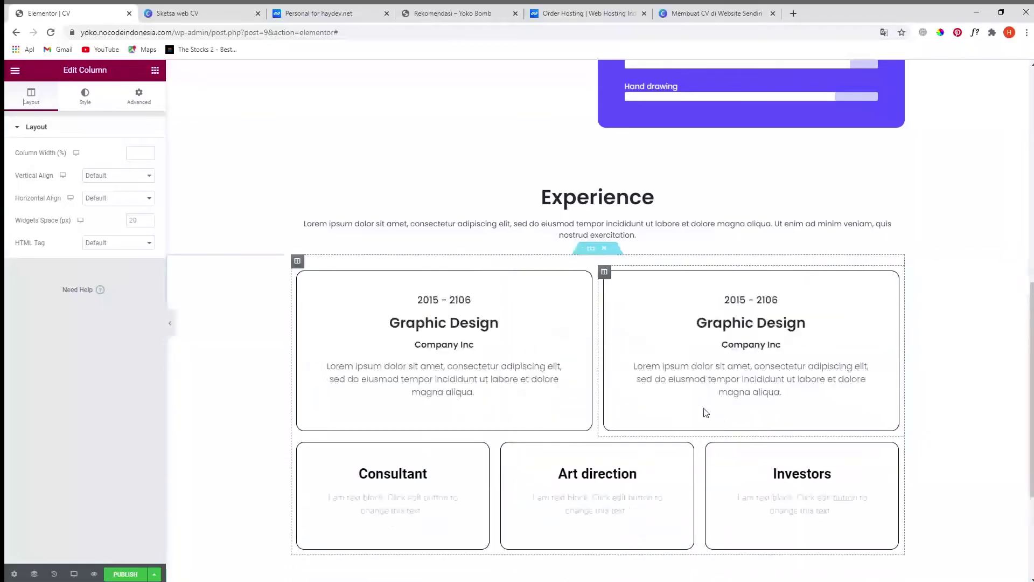
right_click(604, 272)
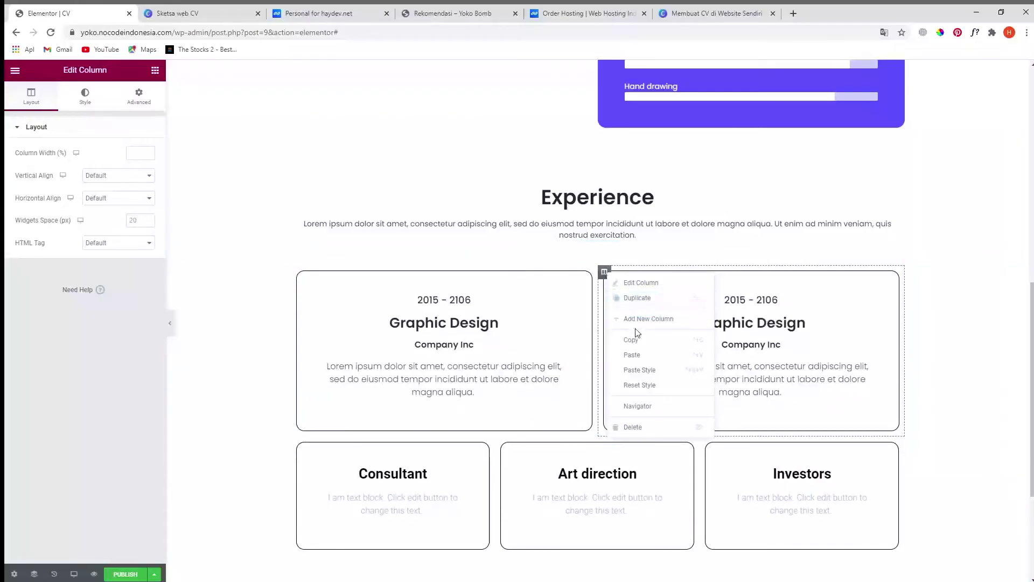
left_click(637, 298)
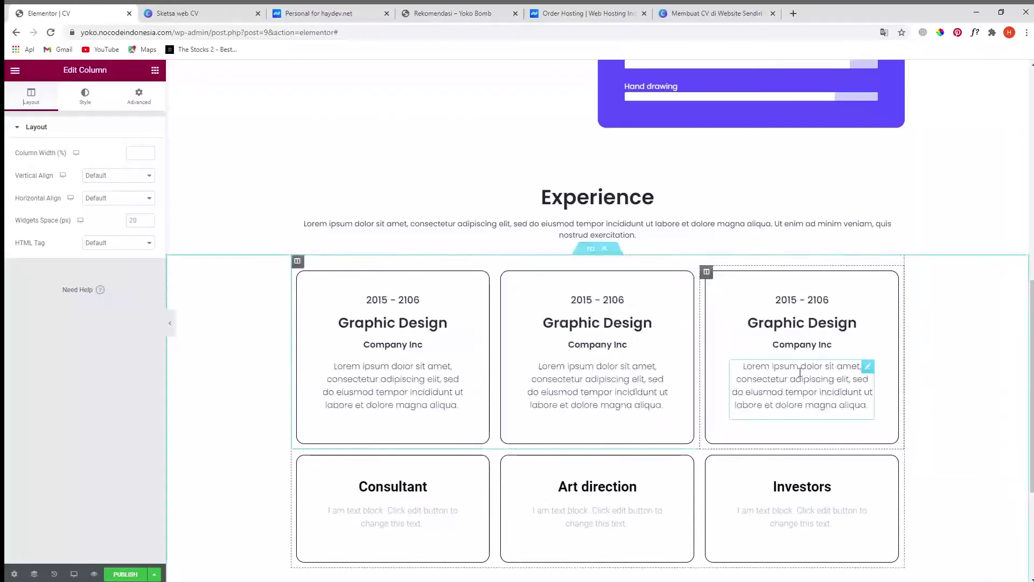
- Retitle the middle card's heading from Graphic Design to 'illustrator'
left_click(622, 323)
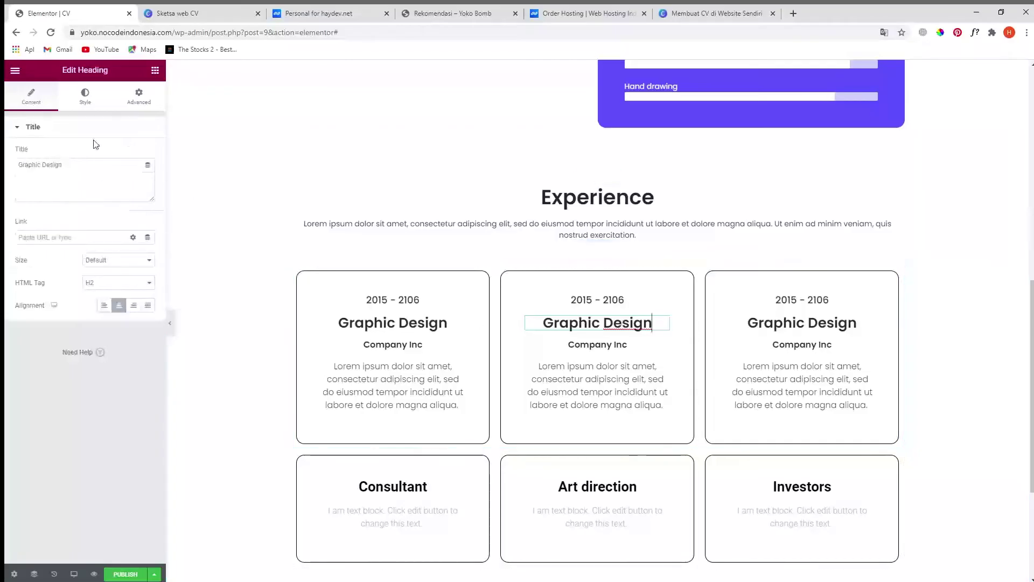
left_click(85, 161)
key("ctrl+a")
type("i")
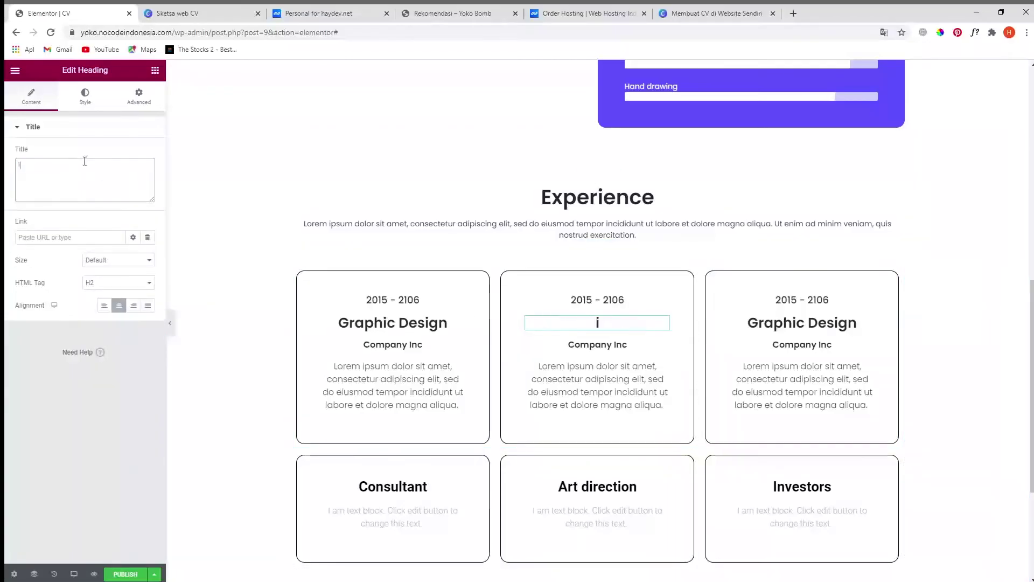
type("llustrator")
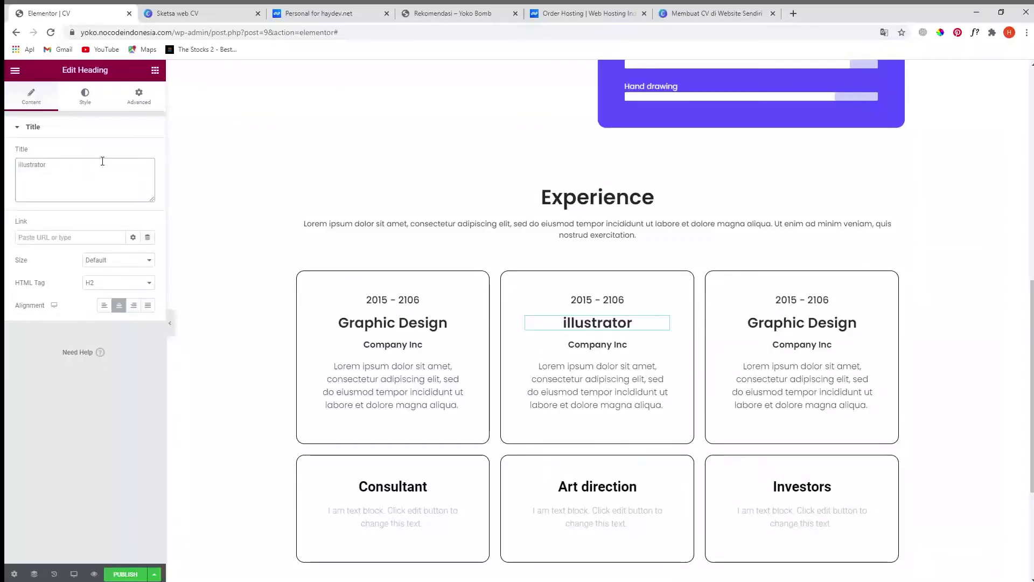
- Edit the middle card's date heading so it reads 2106 - 2017
left_click(617, 302)
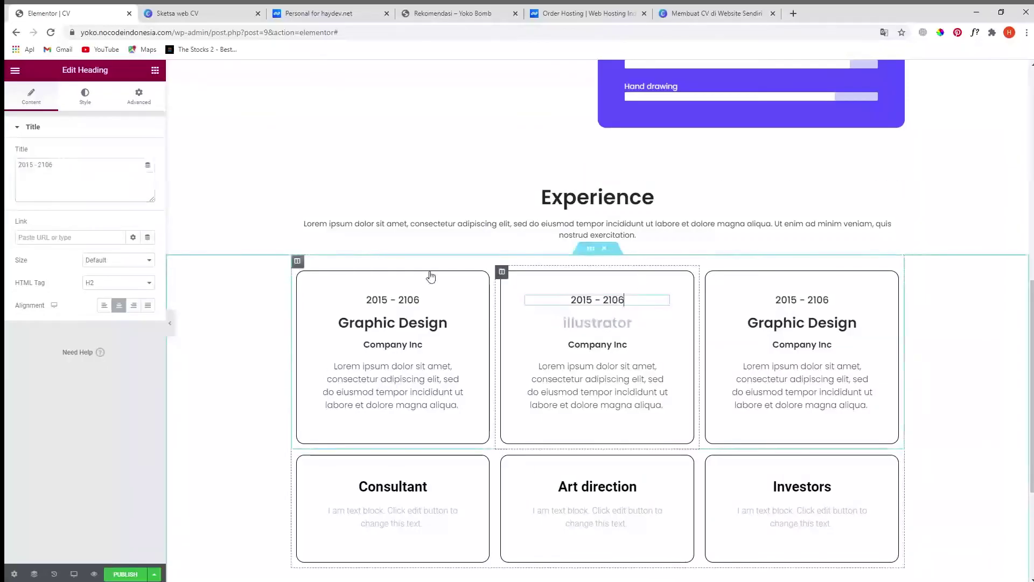
left_click(36, 163)
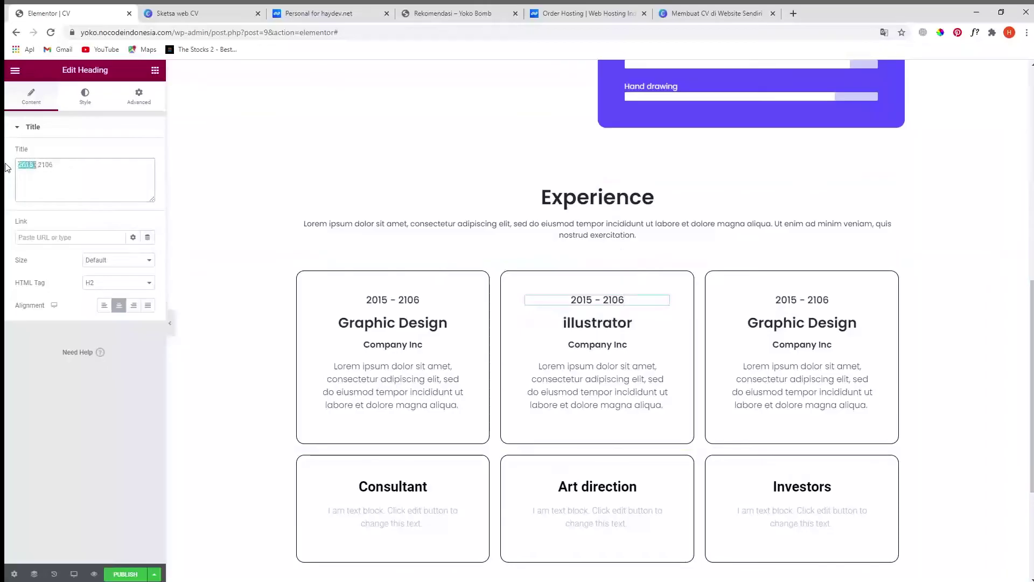
key("BackSpace")
type("- 2017")
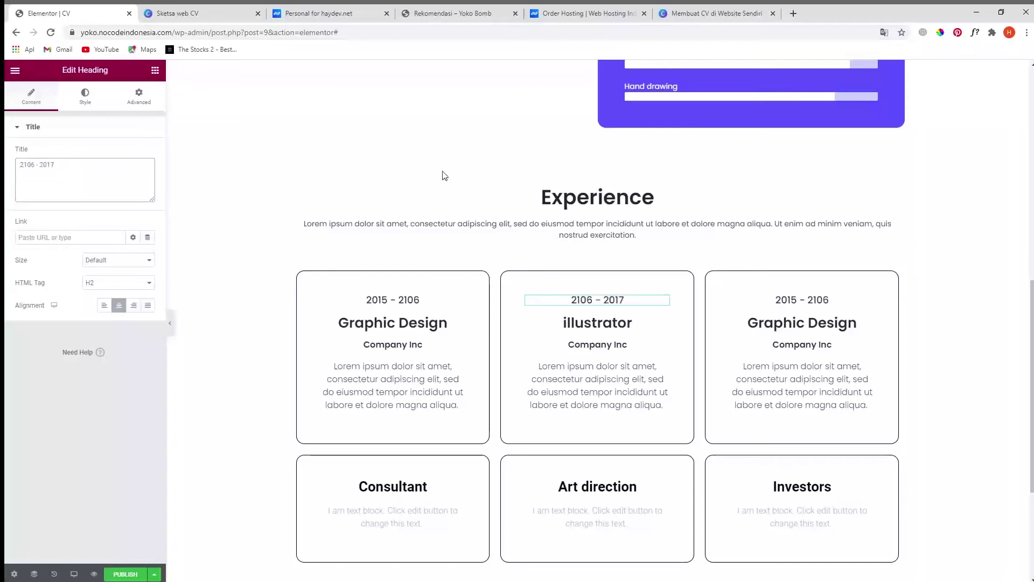
scroll(910, 447, "down", 3)
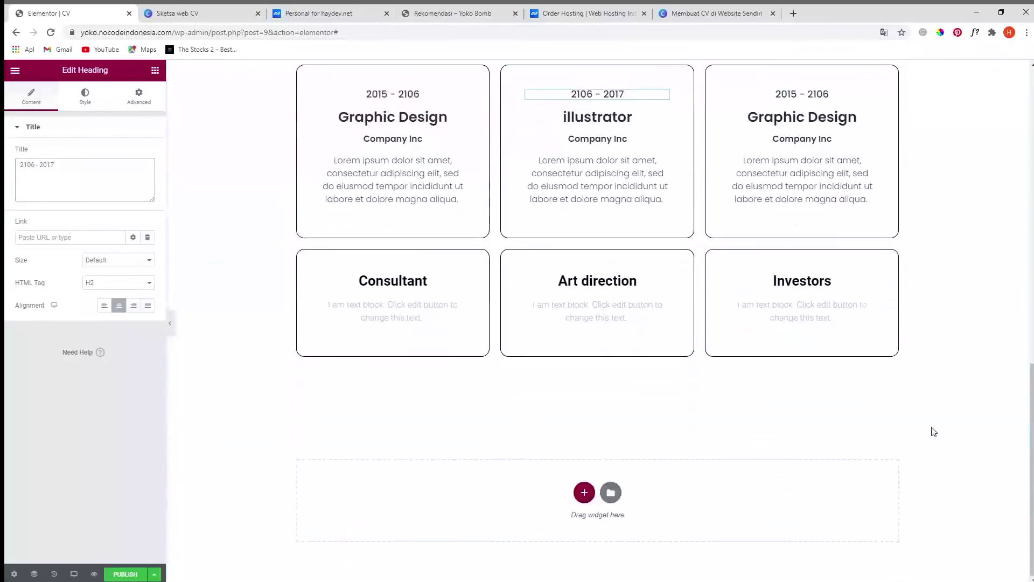
scroll(405, 377, "up", 3)
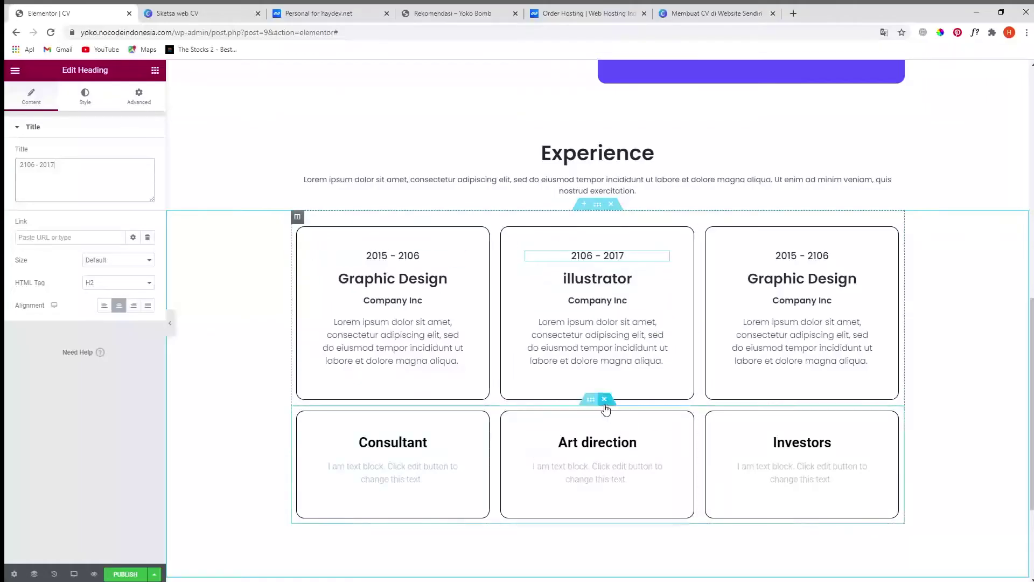
- Delete the Consultant, Art direction, Investors row and duplicate the edited Experience card row
left_click(605, 400)
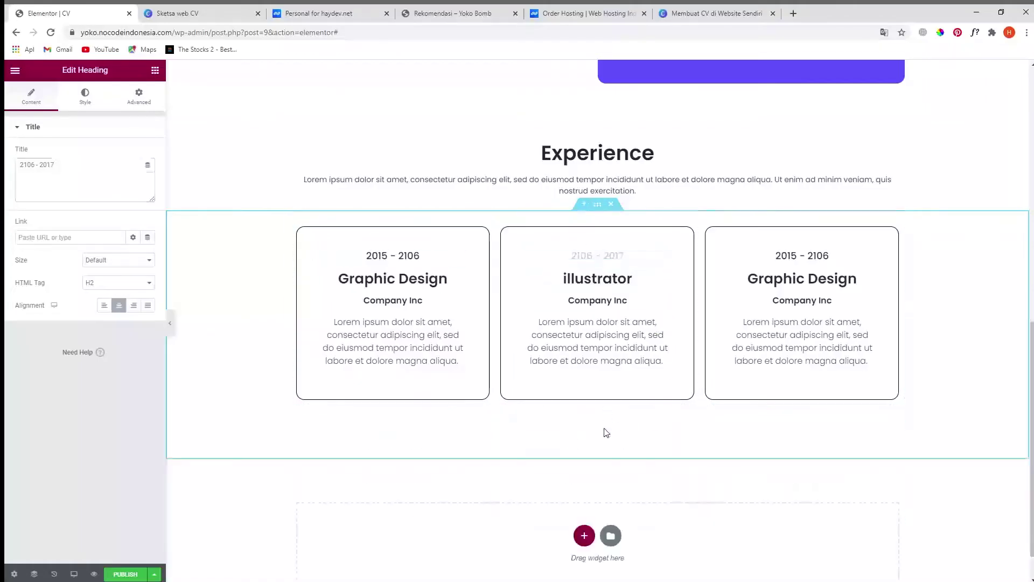
right_click(590, 210)
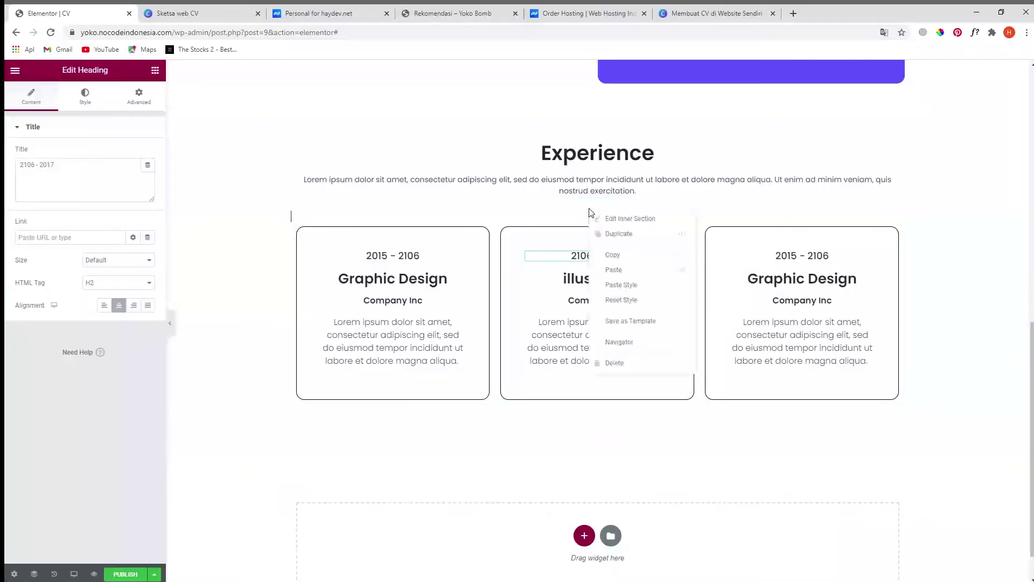
left_click(618, 234)
scroll(618, 399, "down", 2)
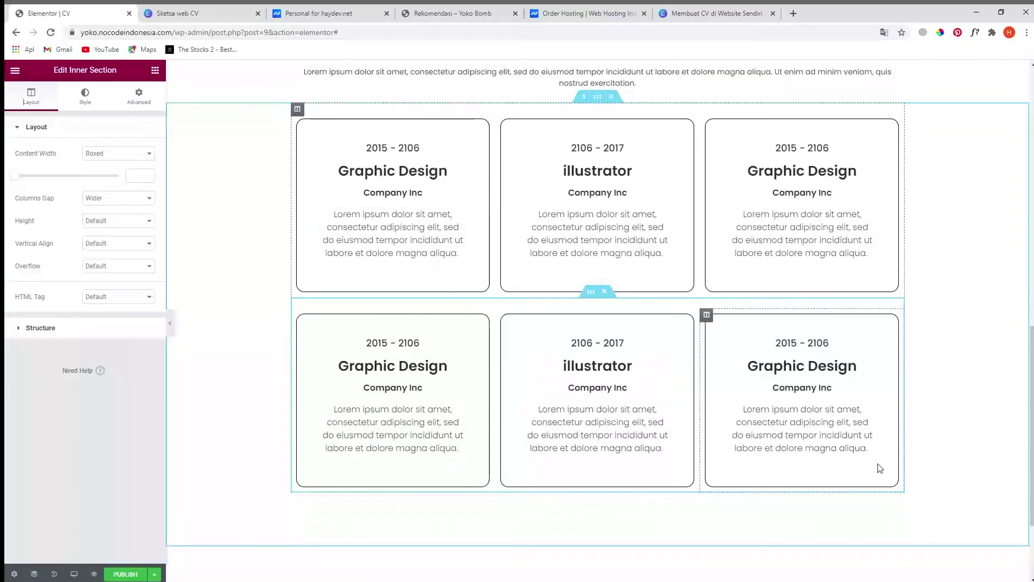
scroll(880, 466, "up", 3)
scroll(873, 459, "down", 4)
scroll(699, 260, "up", 4)
scroll(687, 538, "up", 4)
scroll(688, 533, "down", 1)
scroll(687, 530, "down", 2)
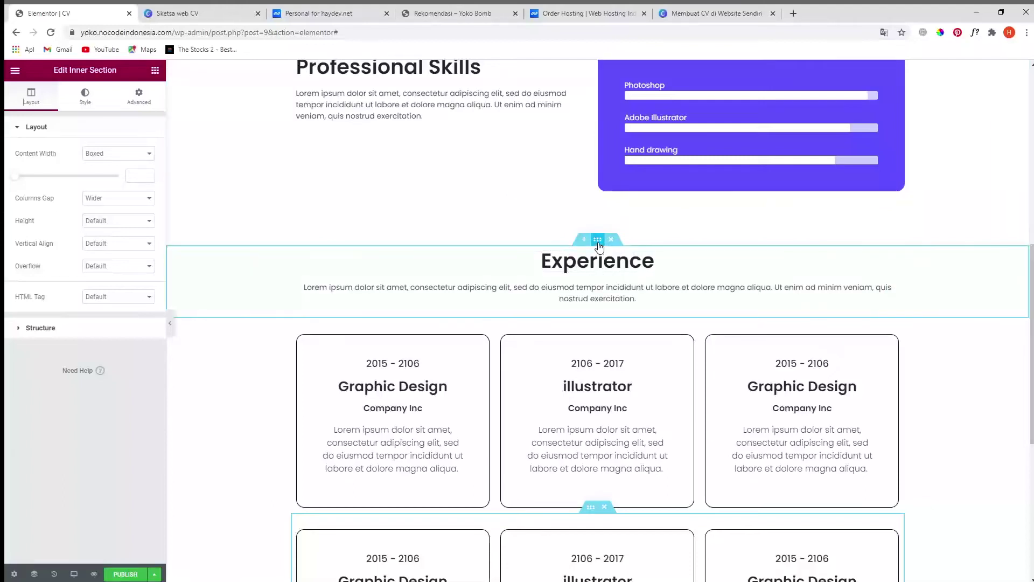
- Unlink the Experience section's padding and set its top padding to 100, then show the Canva sketch
left_click(597, 242)
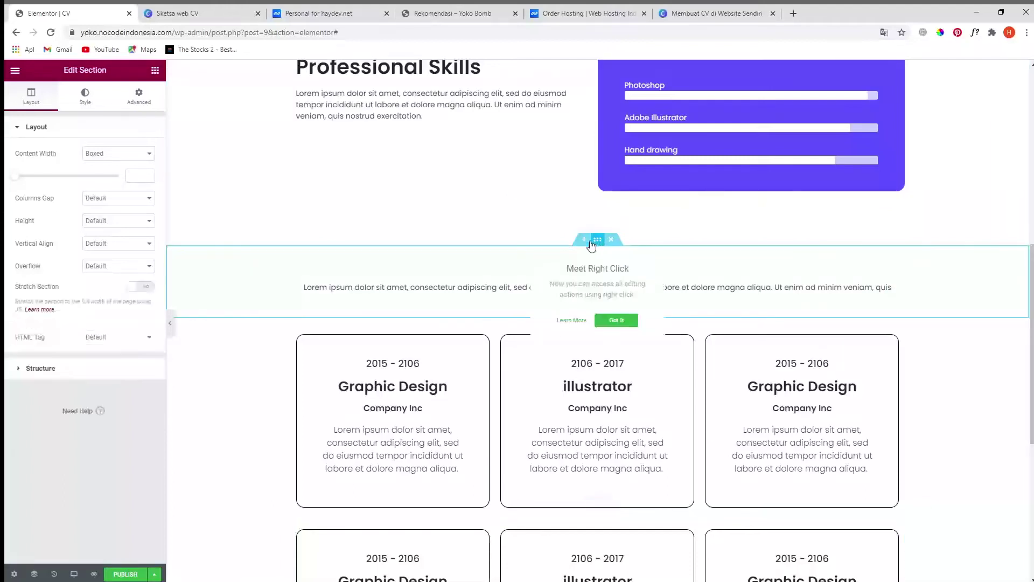
left_click(88, 100)
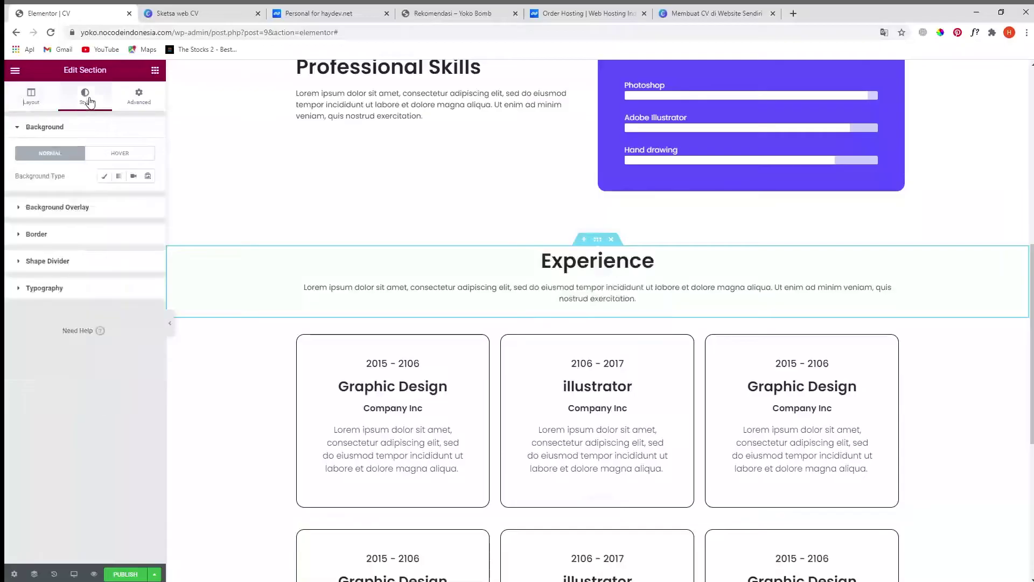
left_click(138, 97)
left_click(140, 210)
left_click(18, 208)
type("1")
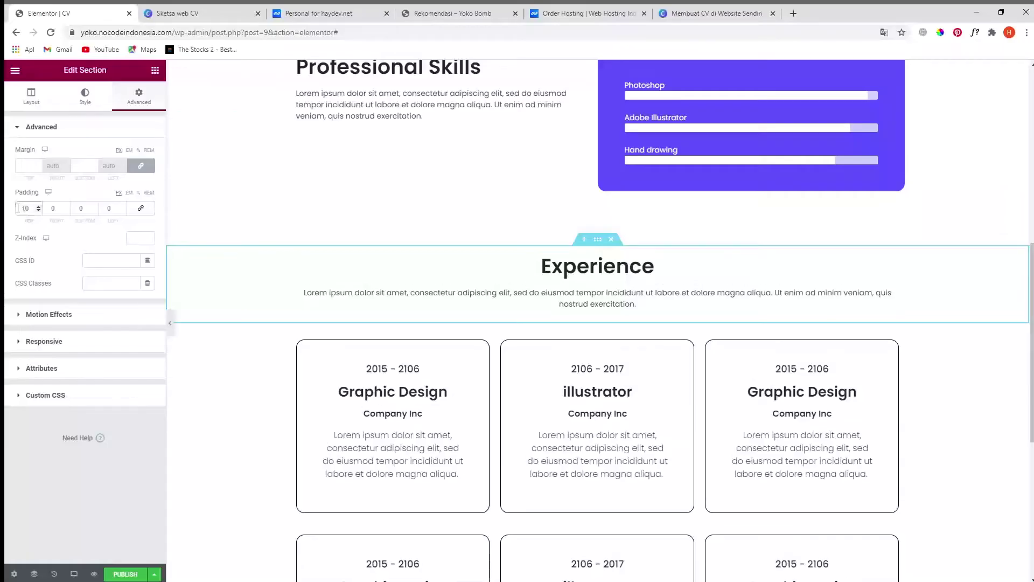
type("0")
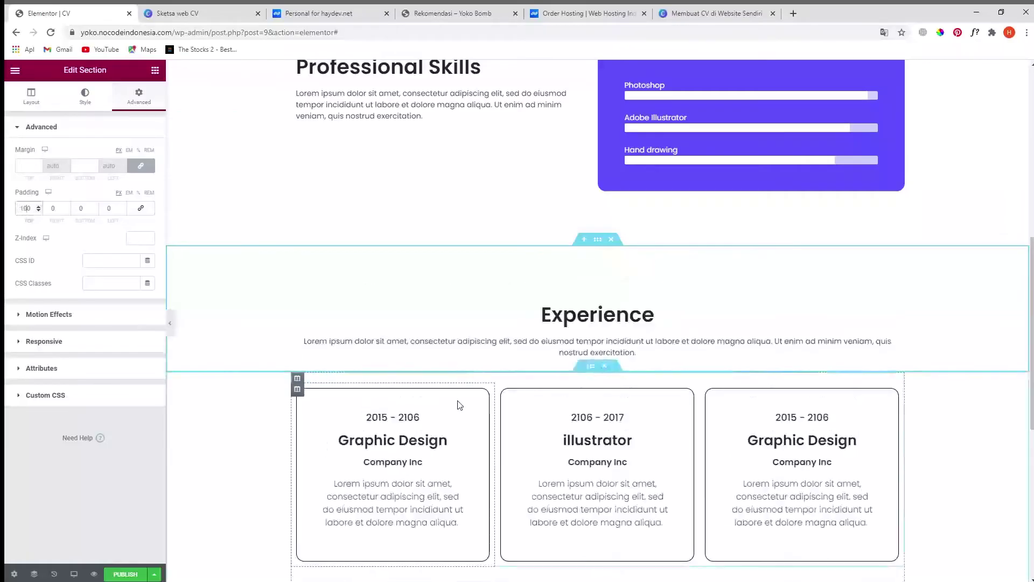
scroll(664, 409, "down", 5)
scroll(622, 416, "up", 9)
scroll(622, 416, "down", 9)
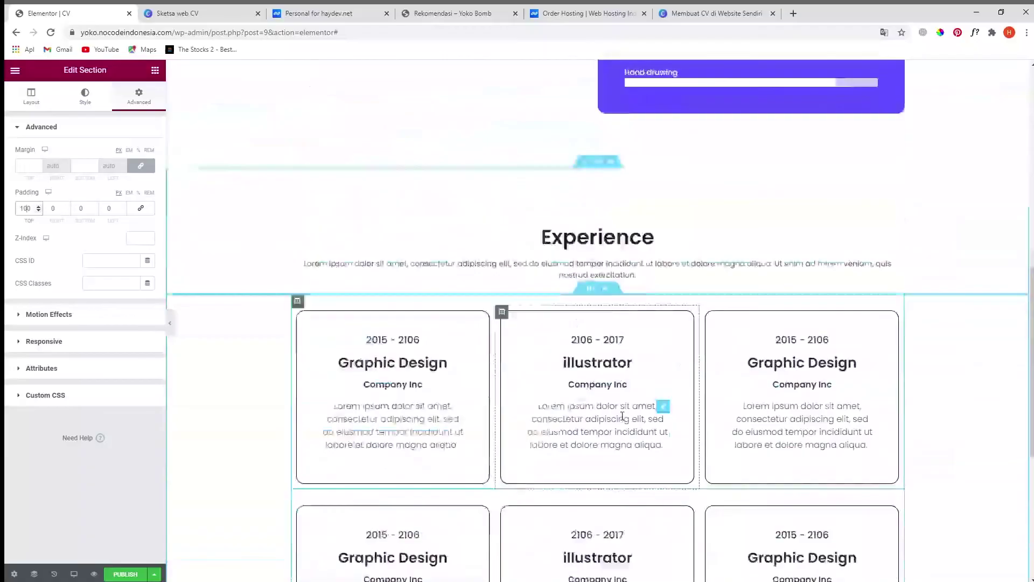
scroll(622, 418, "up", 3)
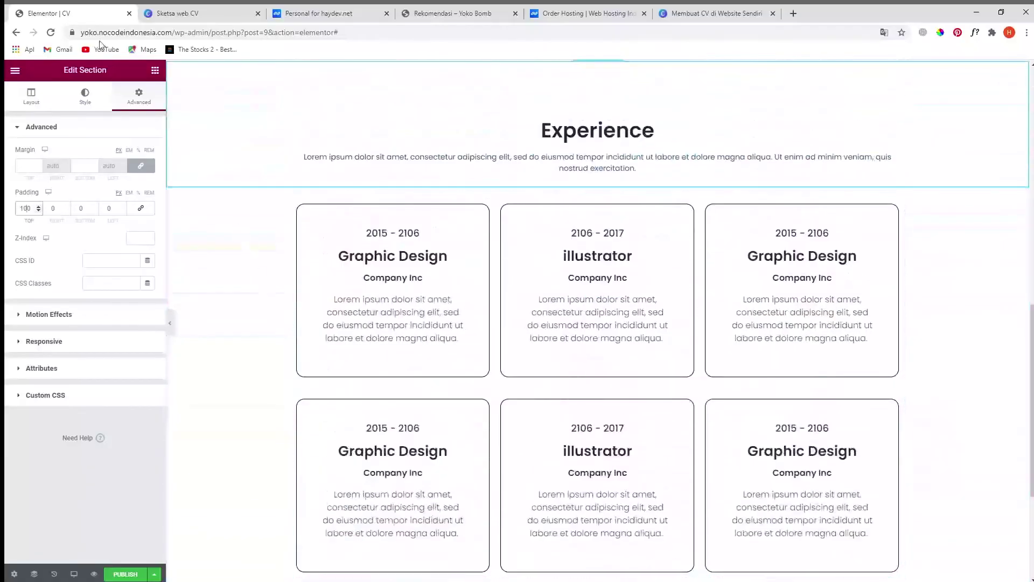
left_click(172, 18)
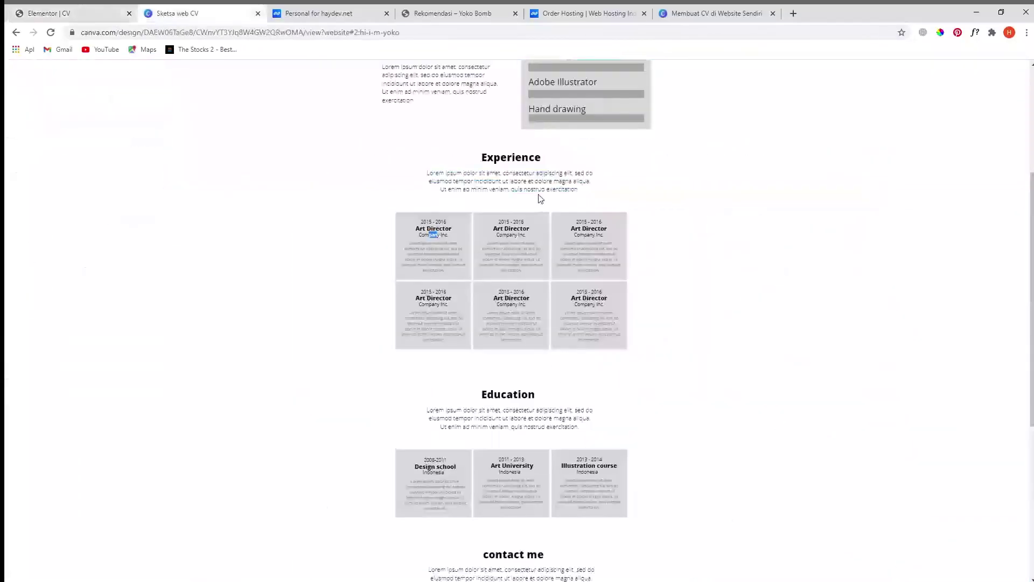
- Scroll through the Canva sketch's Experience and Education sections, then return to Elementor
left_click_drag(510, 156, 520, 156)
scroll(515, 301, "down", 2)
left_click_drag(514, 286, 501, 286)
scroll(564, 321, "up", 2)
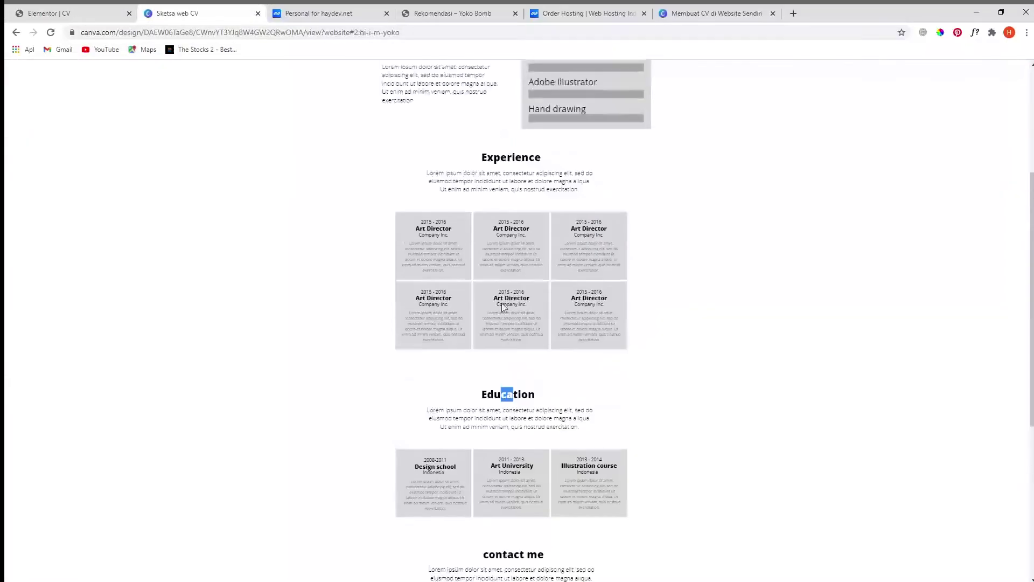
scroll(531, 377, "down", 2)
scroll(575, 281, "up", 2)
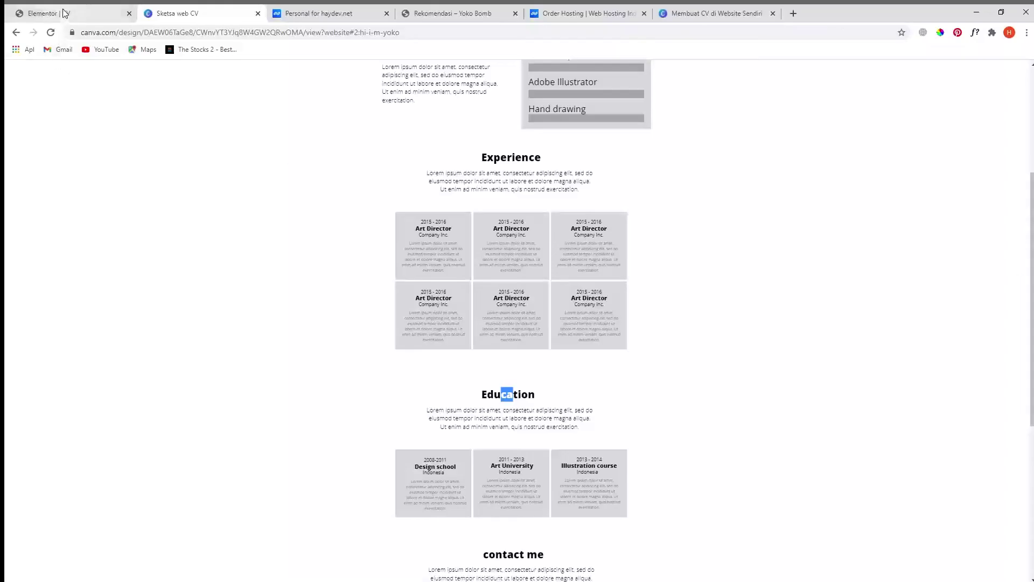
left_click(63, 17)
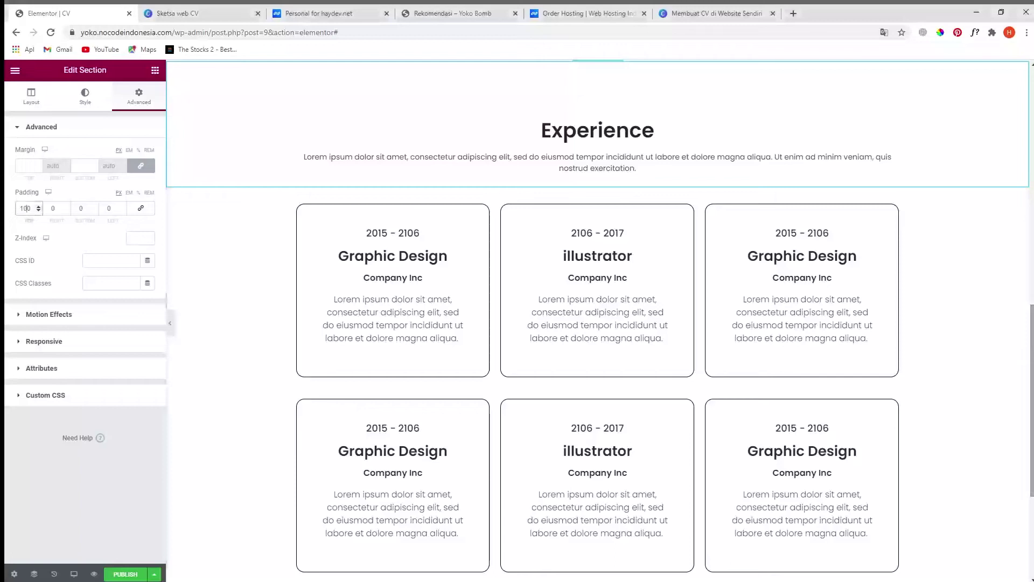
- Duplicate the Experience heading section and drag the copy below the second card row
scroll(675, 133, "up", 2)
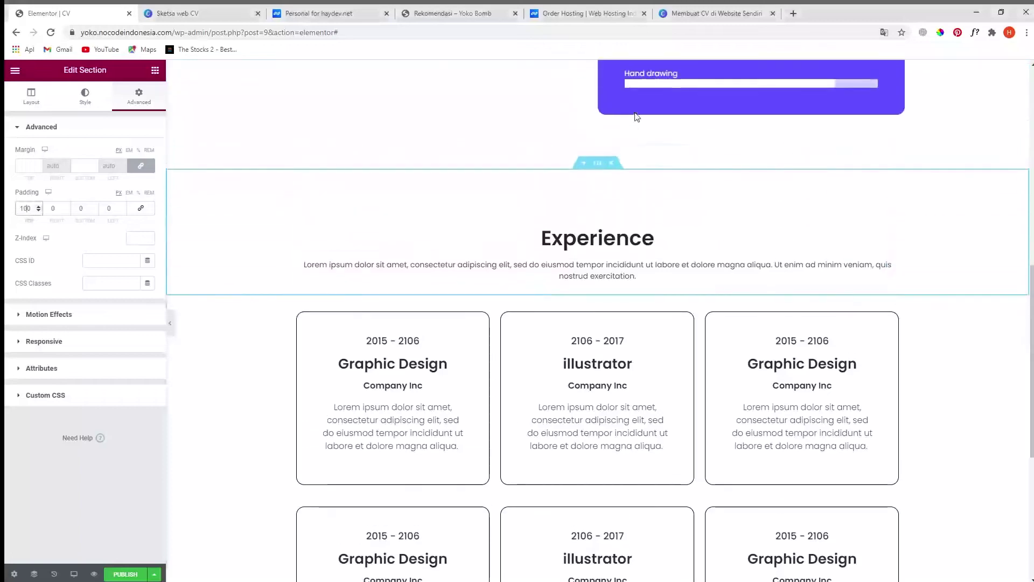
right_click(597, 165)
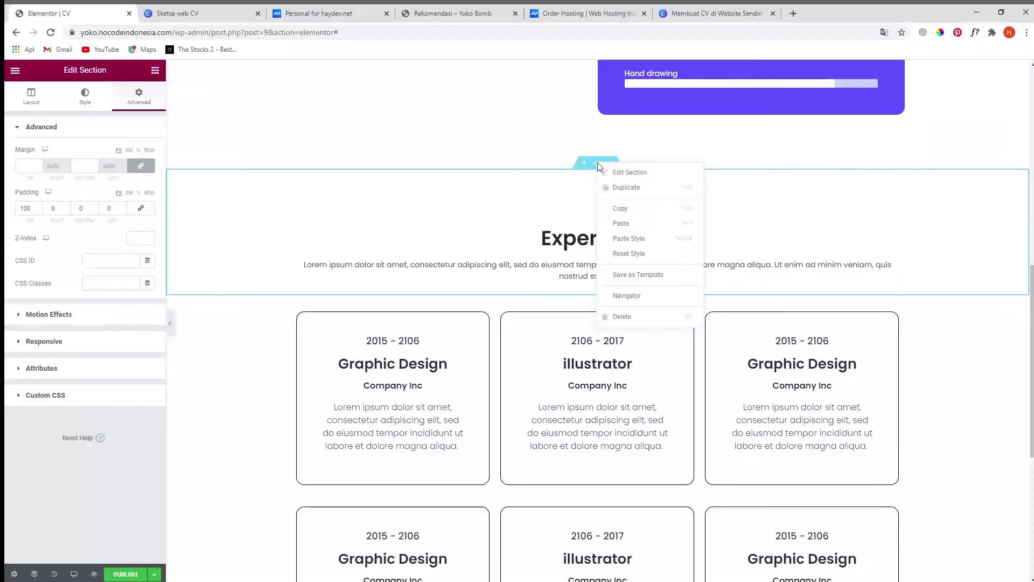
left_click(622, 187)
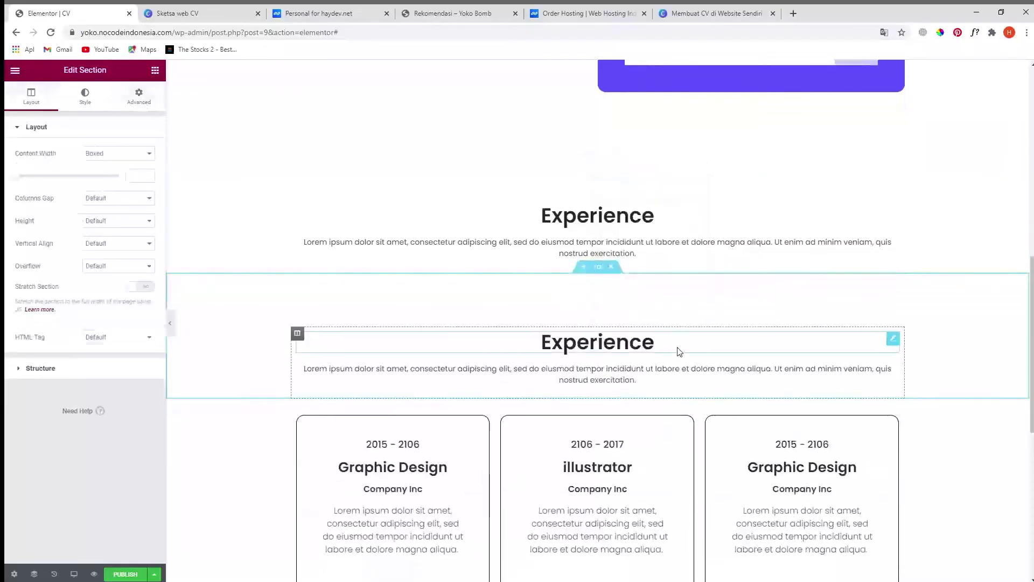
scroll(678, 351, "down", 2)
left_click_drag(599, 183, 581, 435)
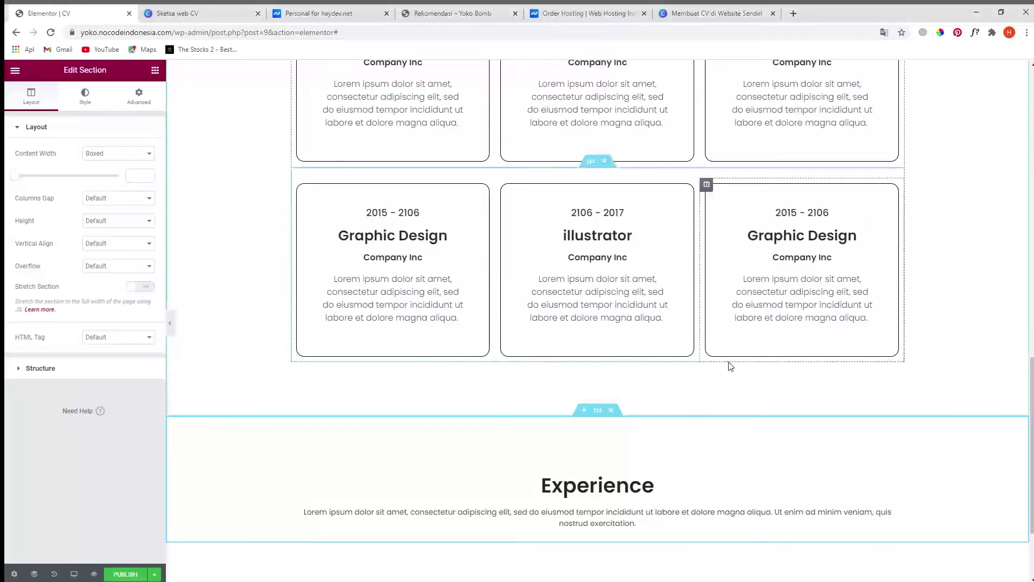
scroll(730, 366, "down", 2)
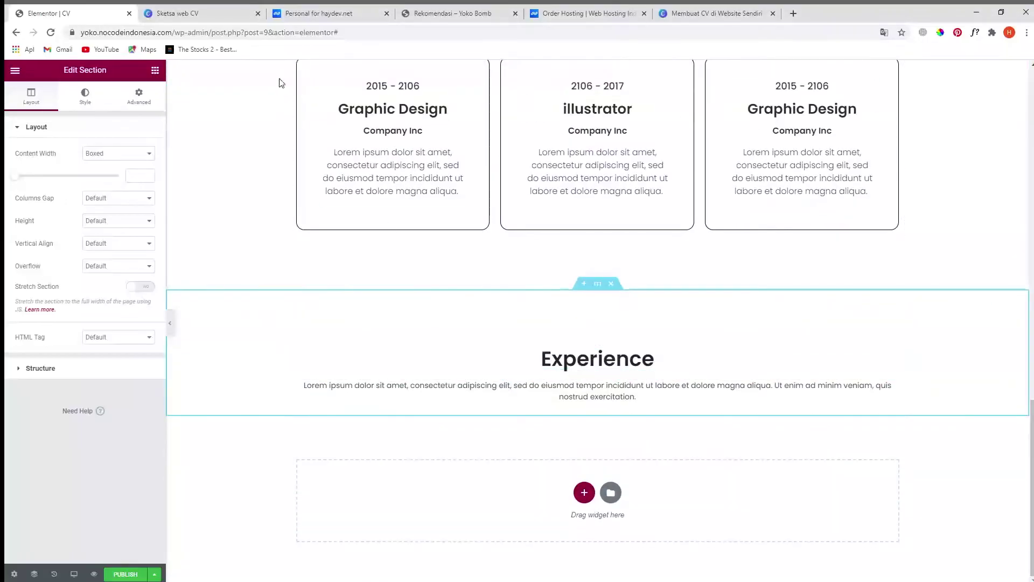
- Check the Education heading in the Canva sketch, then return to the Elementor editor
left_click(214, 13)
left_click(533, 396)
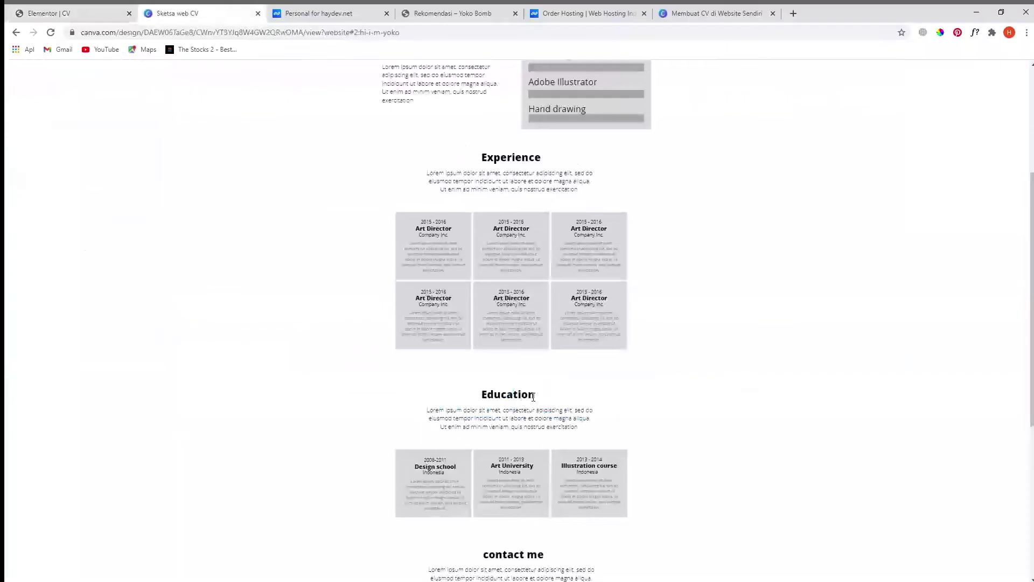
double_click(499, 394)
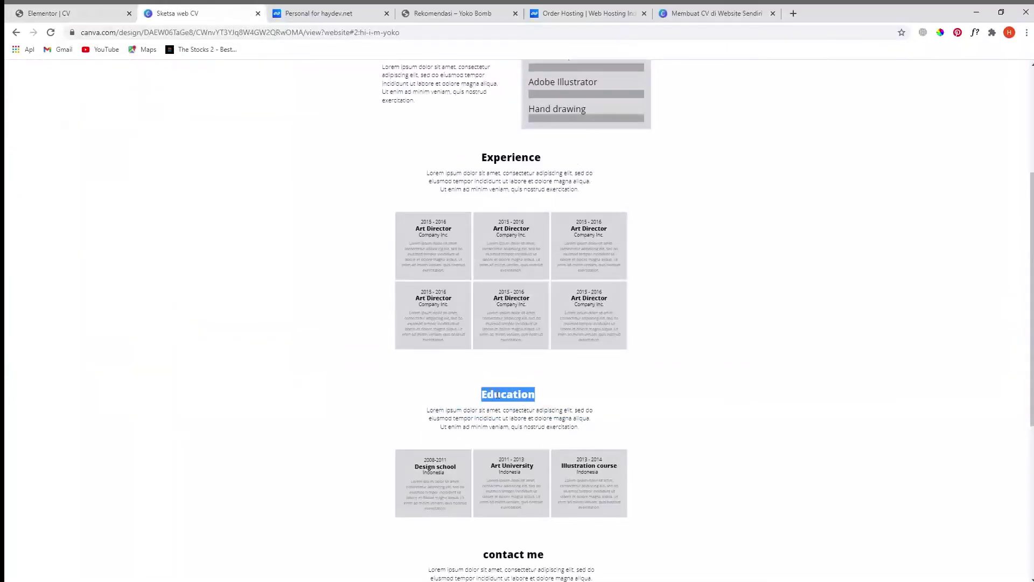
left_click(84, 18)
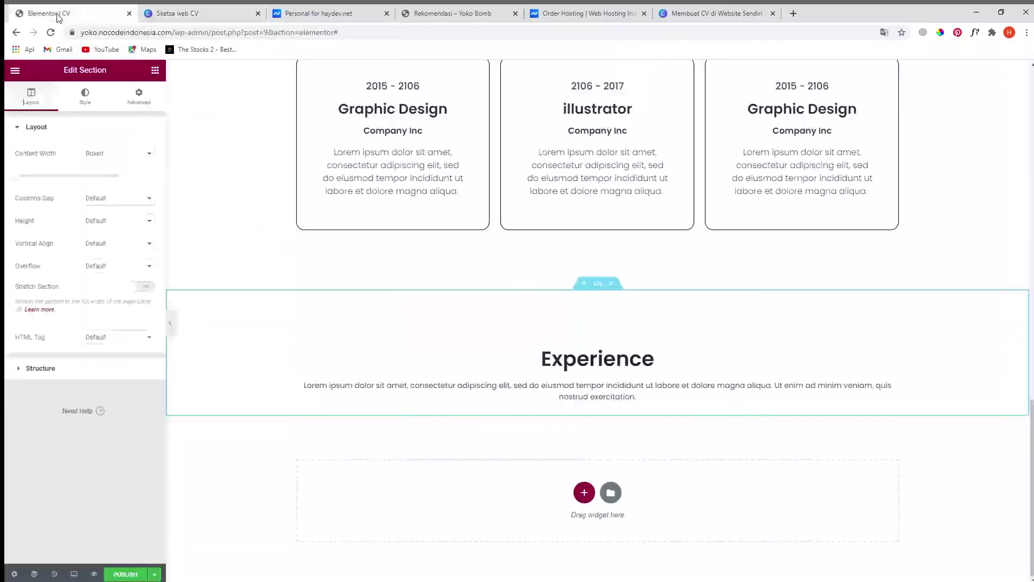
- Rename the duplicated Experience heading to 'Education'
left_click(543, 358)
left_click(70, 192)
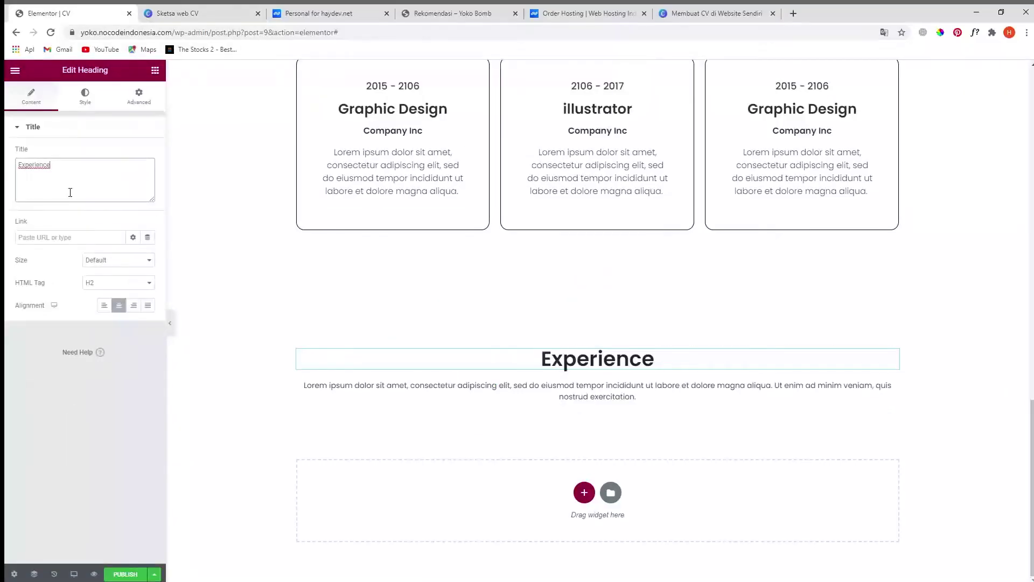
type("Education")
scroll(549, 282, "up", 4)
scroll(610, 345, "down", 3)
scroll(610, 345, "up", 4)
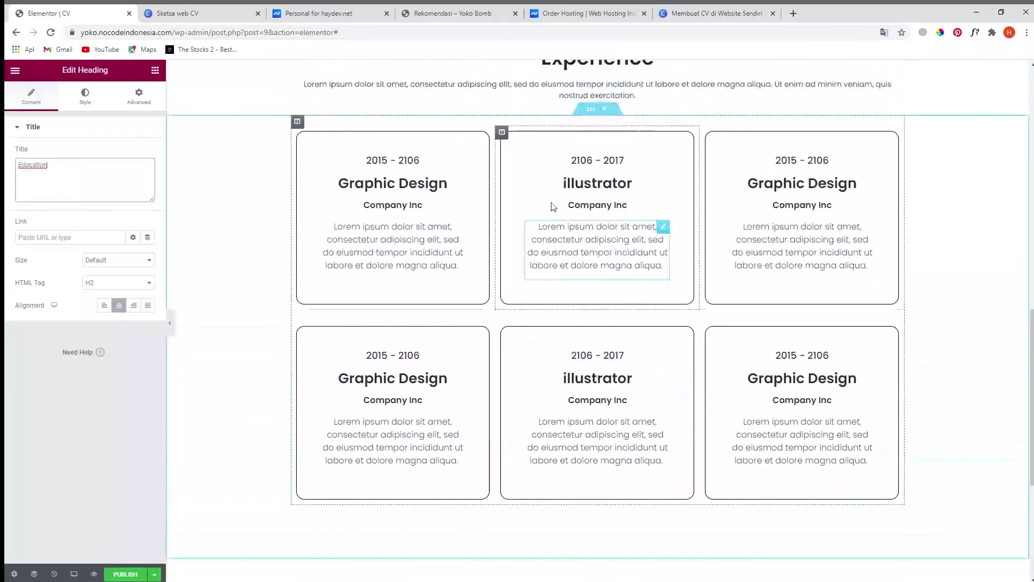
- Copy the card rows below the Education heading and delete the extra second row
right_click(595, 113)
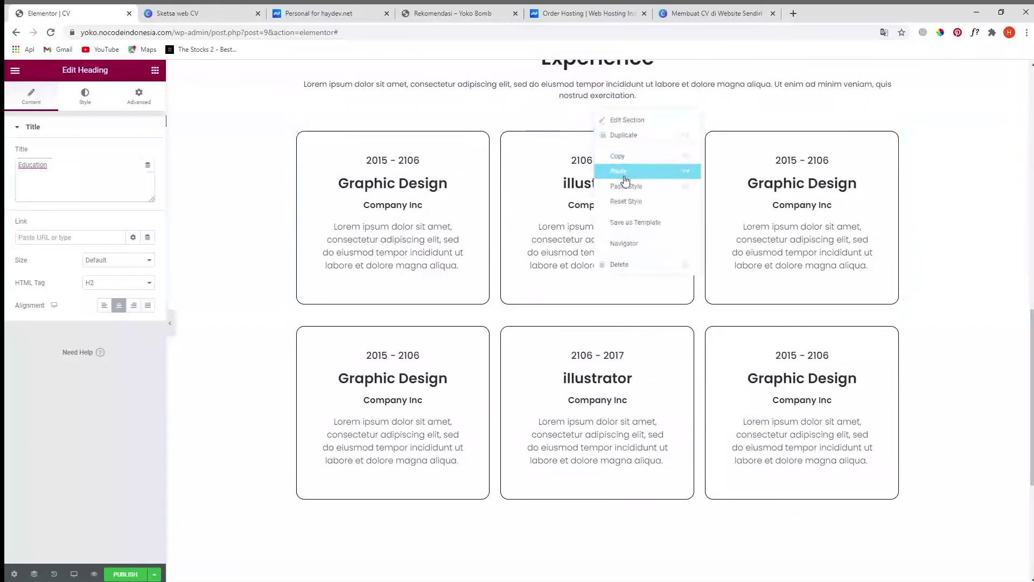
left_click(626, 143)
scroll(661, 358, "down", 5)
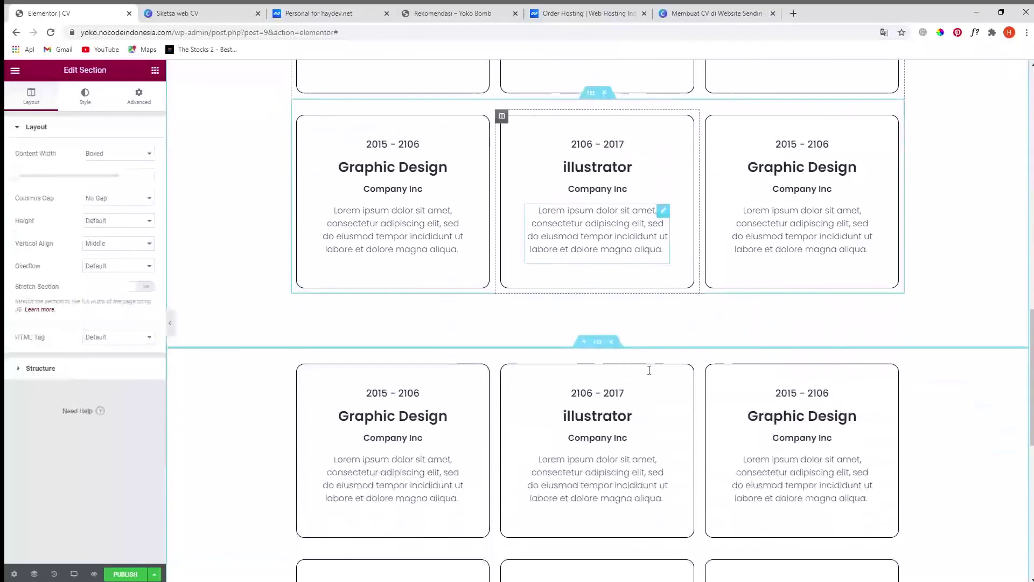
left_click_drag(598, 126, 641, 392)
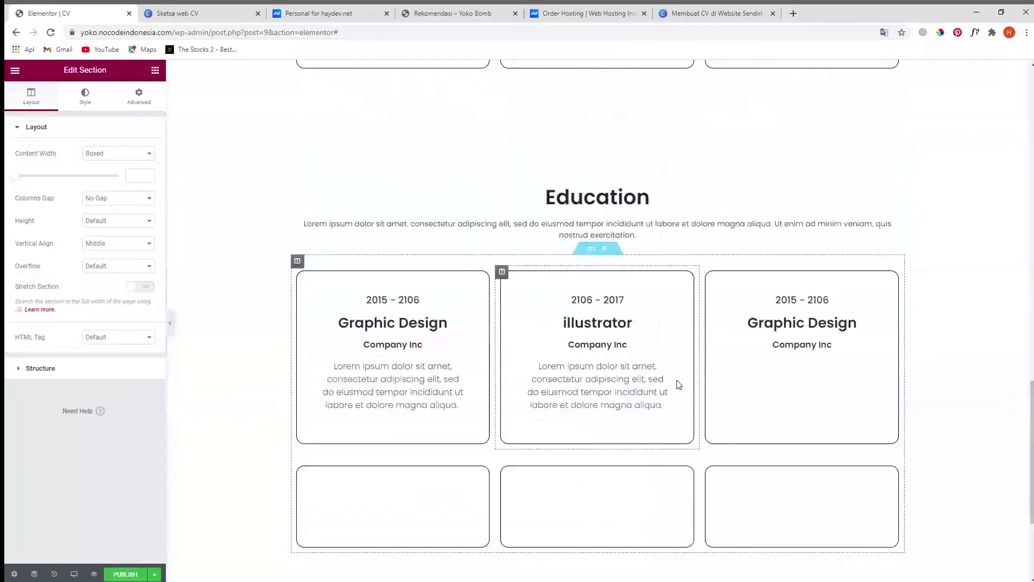
scroll(733, 285, "down", 4)
scroll(756, 342, "up", 2)
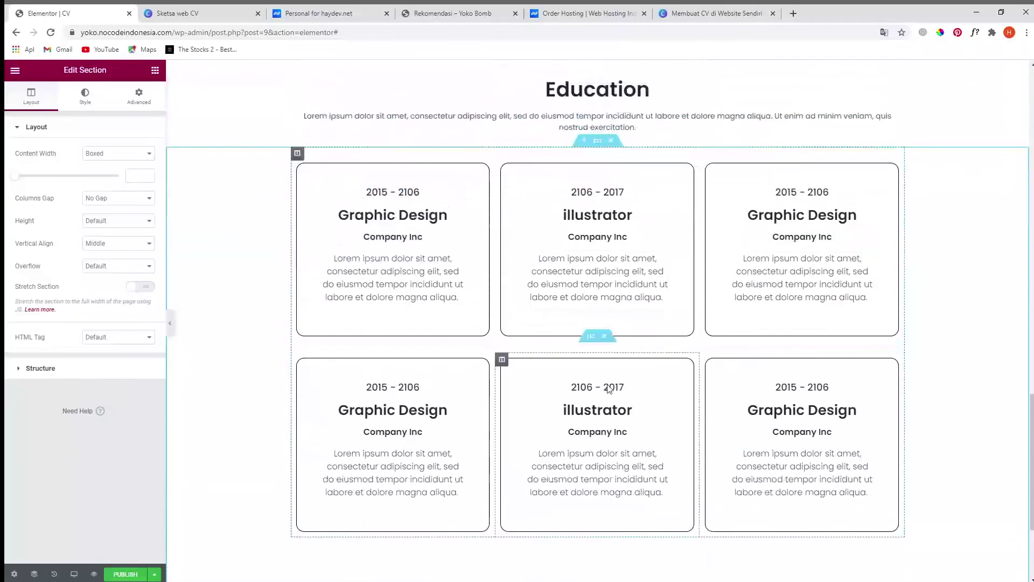
left_click(604, 335)
scroll(727, 272, "up", 10)
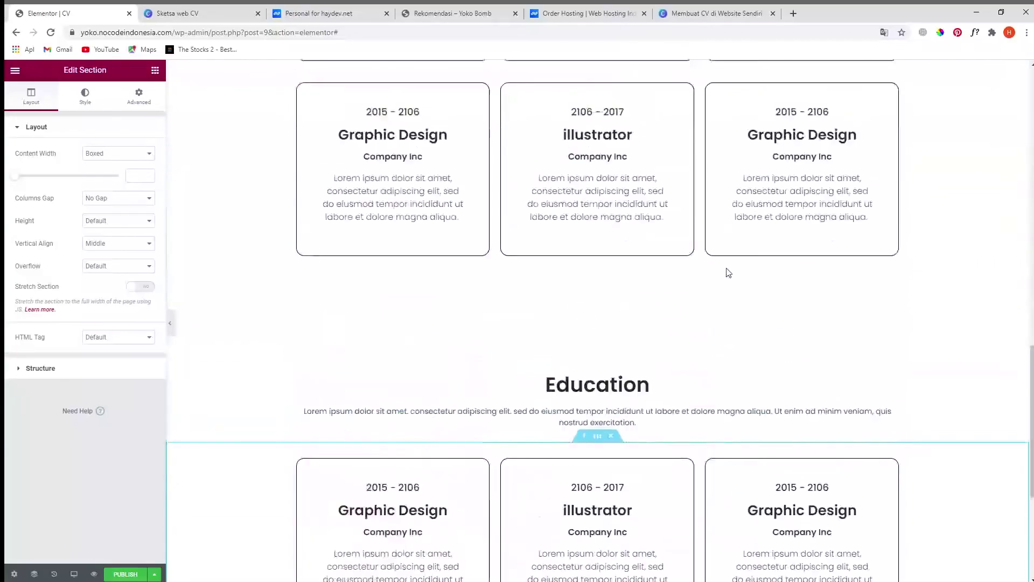
scroll(539, 377, "down", 10)
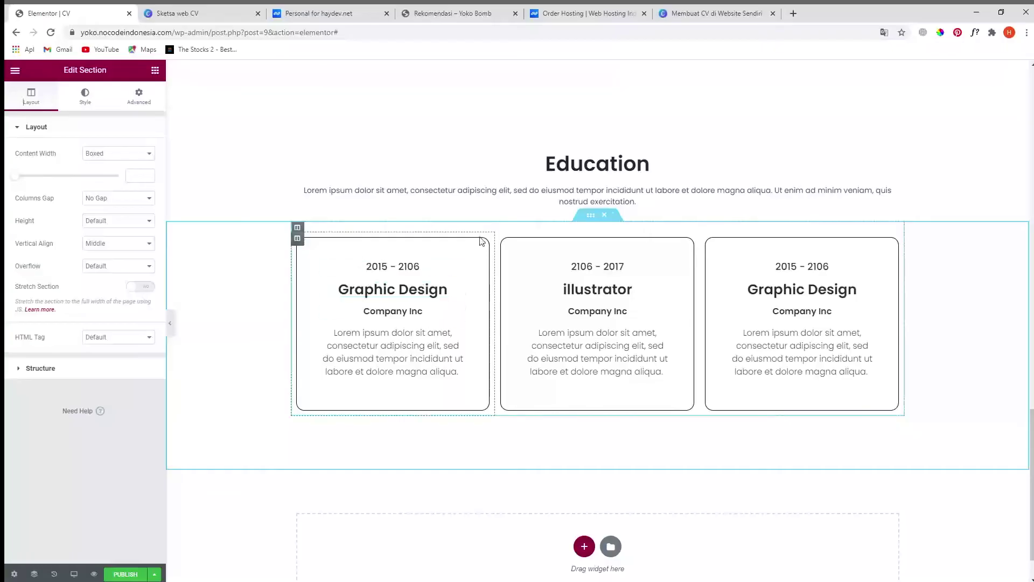
- Give the first Education card's column a classic background, initially trying pink
left_click(297, 239)
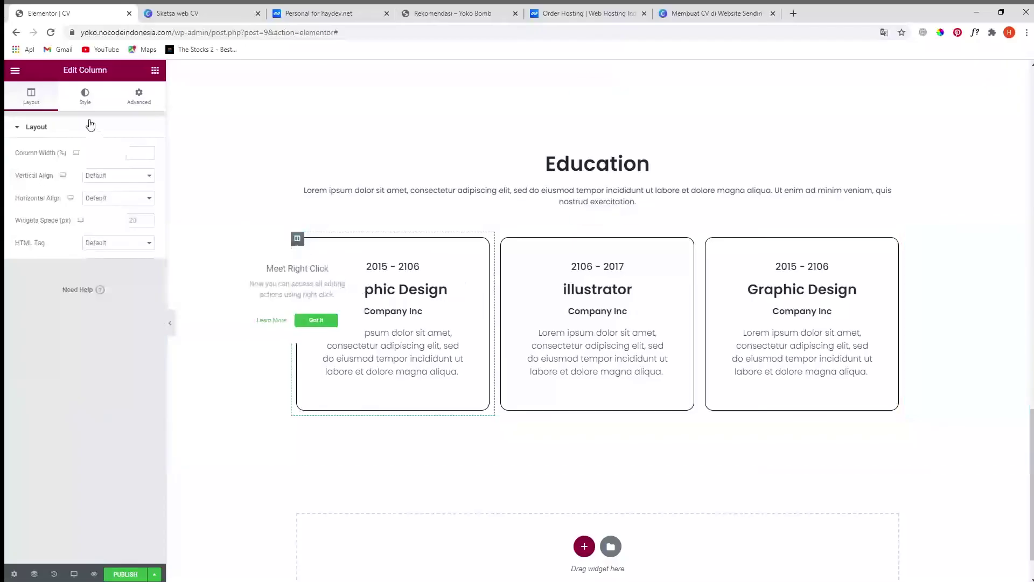
left_click(85, 98)
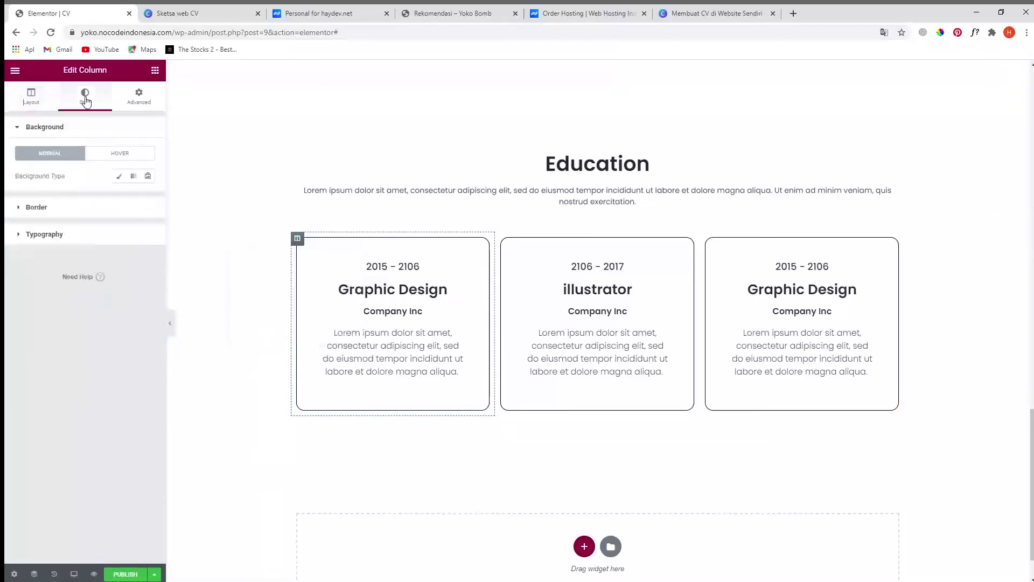
left_click(122, 178)
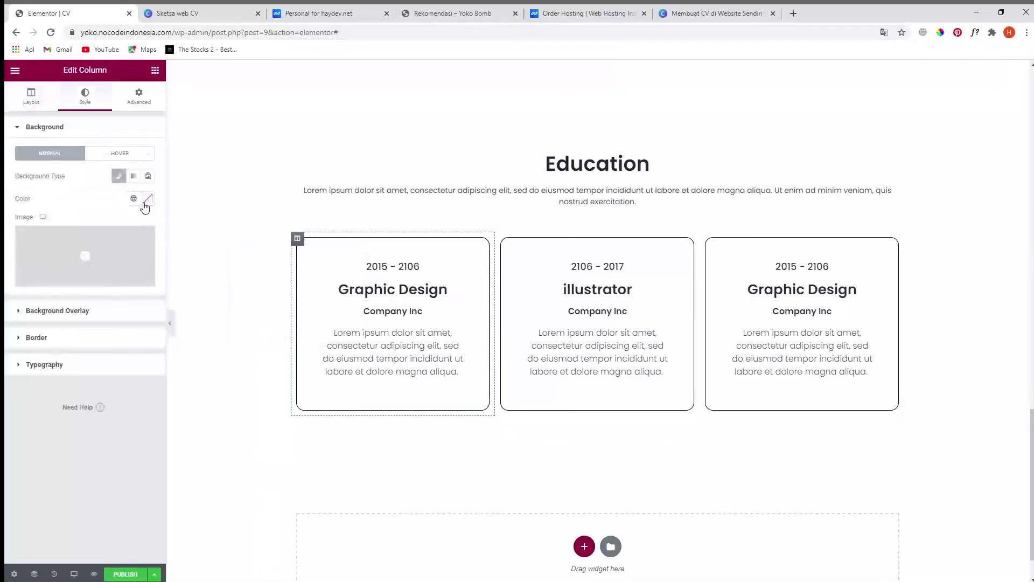
left_click(147, 198)
left_click(85, 236)
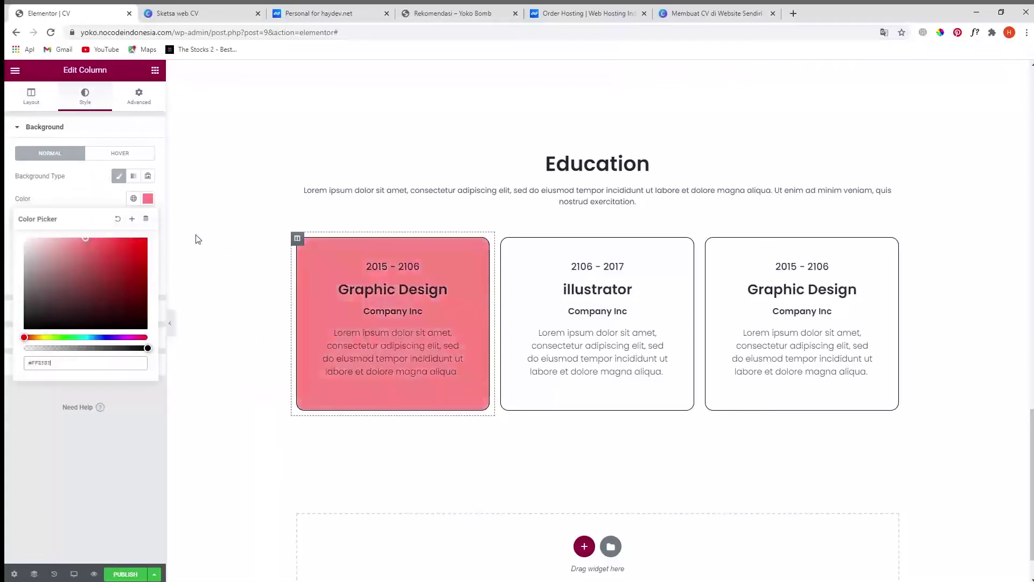
scroll(663, 275, "up", 1)
scroll(662, 276, "up", 12)
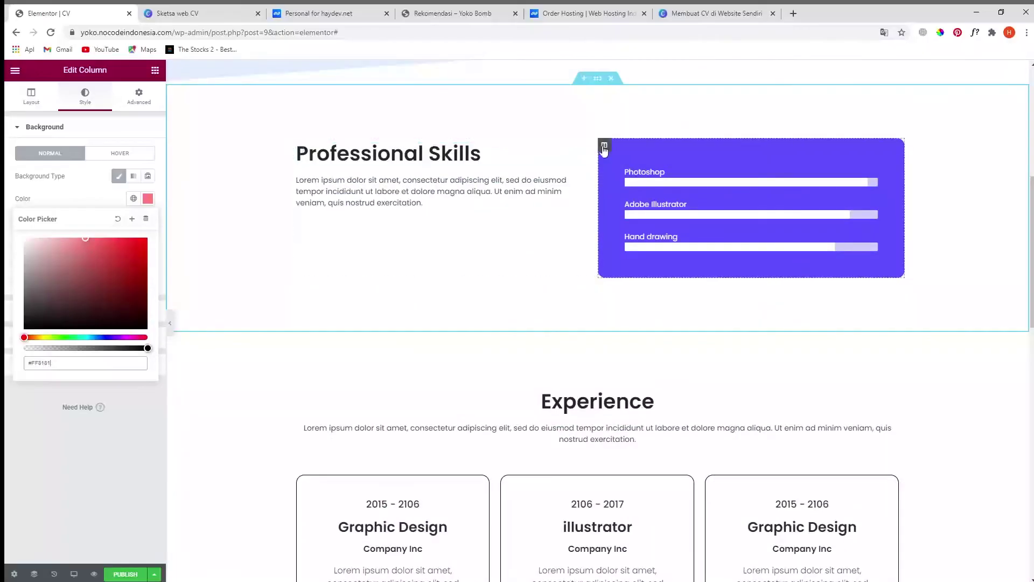
- Copy the skills box's purple #5C50FF and paste it as the first card's background colour
left_click(604, 146)
left_click(147, 198)
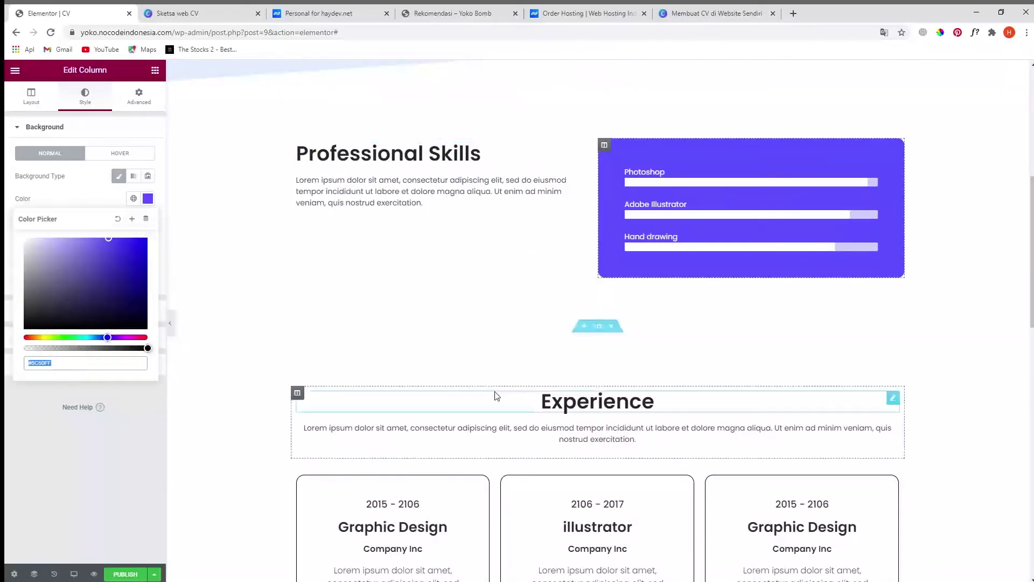
scroll(386, 393, "down", 10)
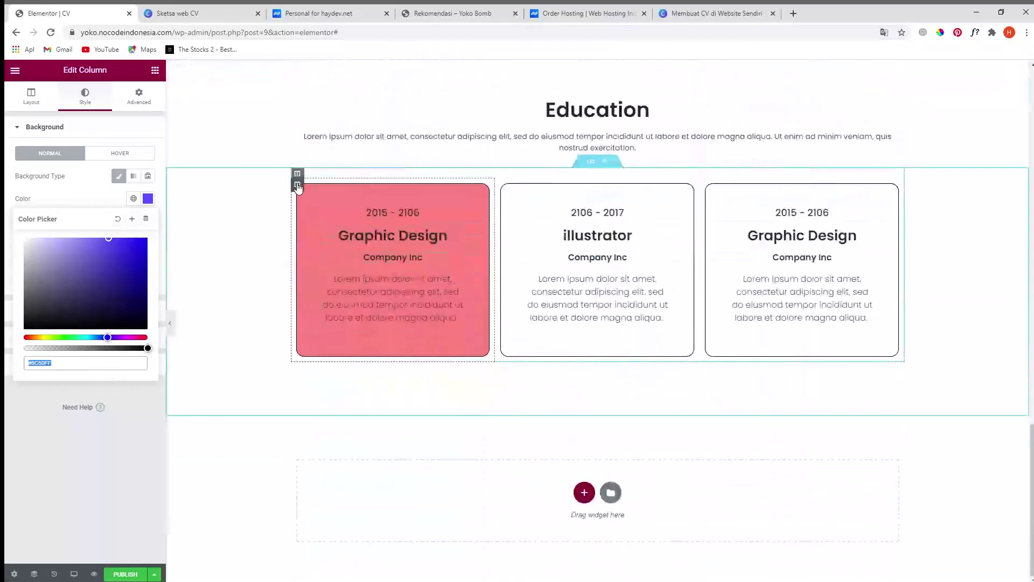
left_click(298, 185)
left_click(147, 198)
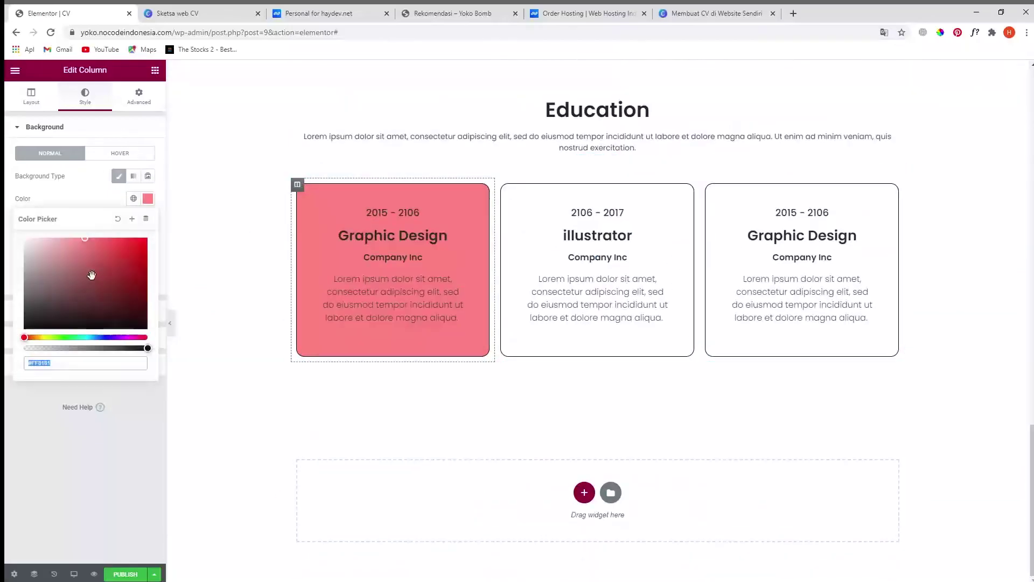
type("#5C50FF")
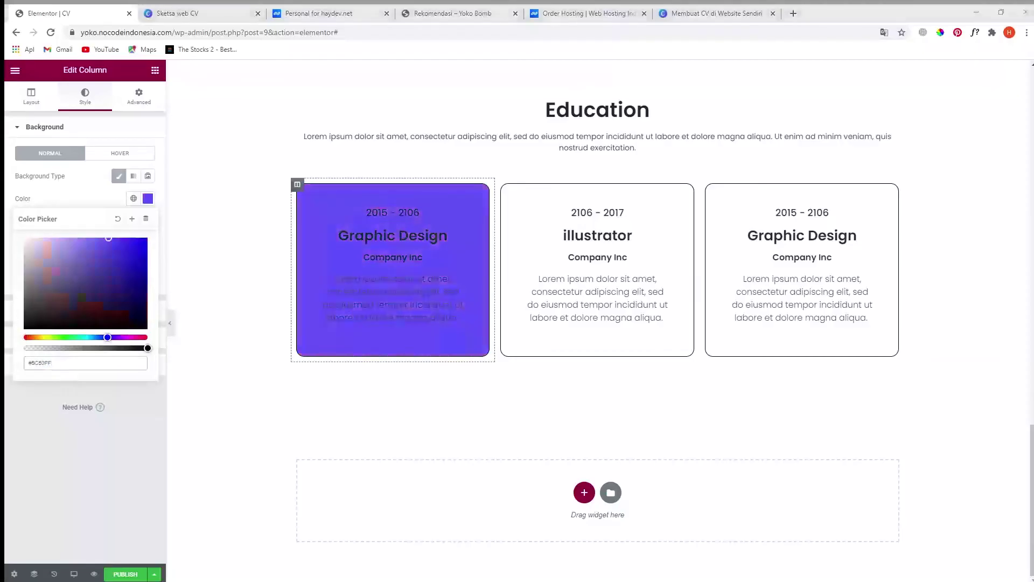
key("alt+Tab")
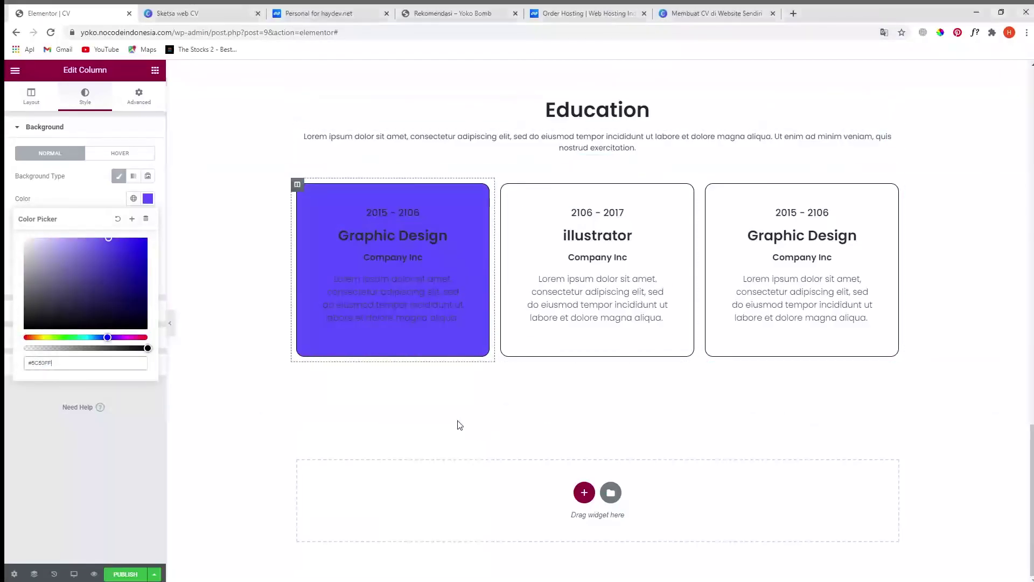
scroll(455, 420, "up", 2)
left_click(52, 451)
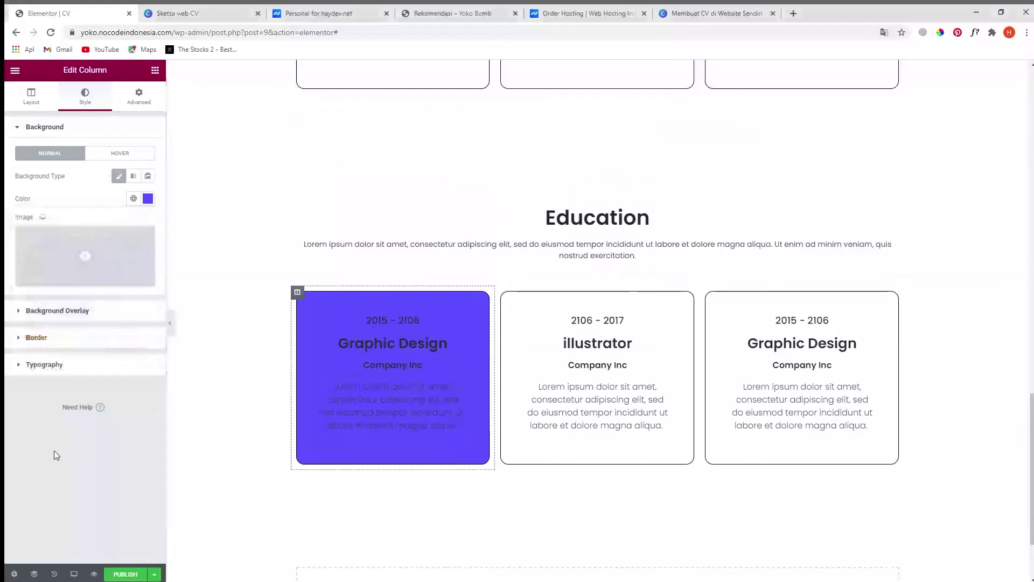
- Set the first card's border width to 0
left_click(39, 339)
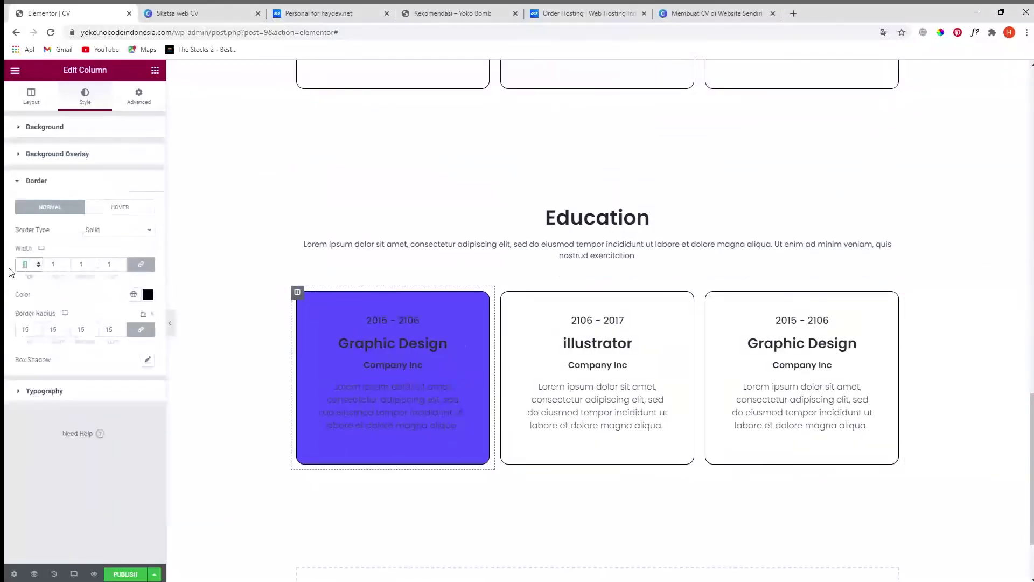
type("0")
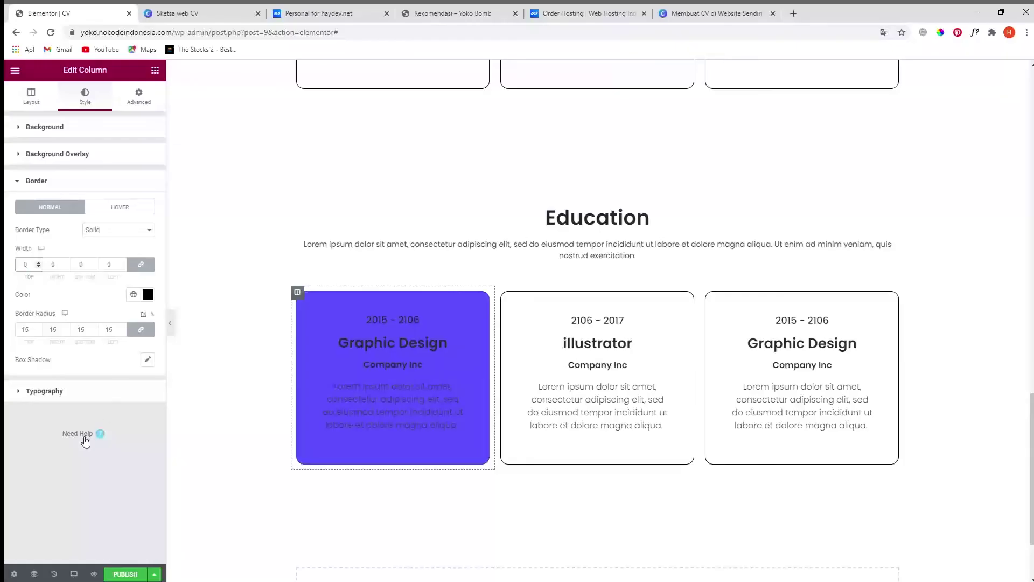
scroll(498, 549, "down", 2)
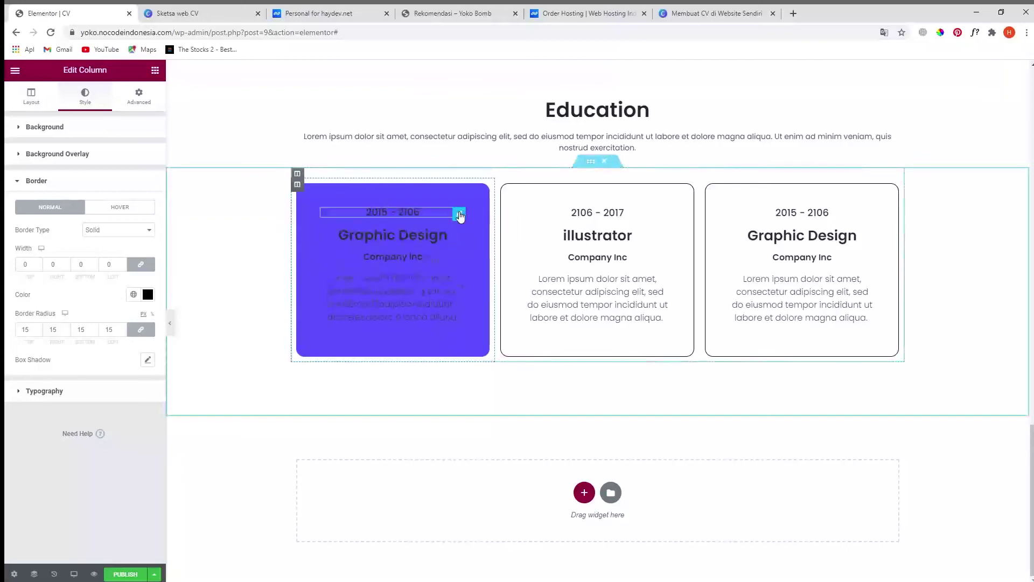
- Make the purple card's date and Graphic Design headings white
left_click(459, 216)
left_click(88, 100)
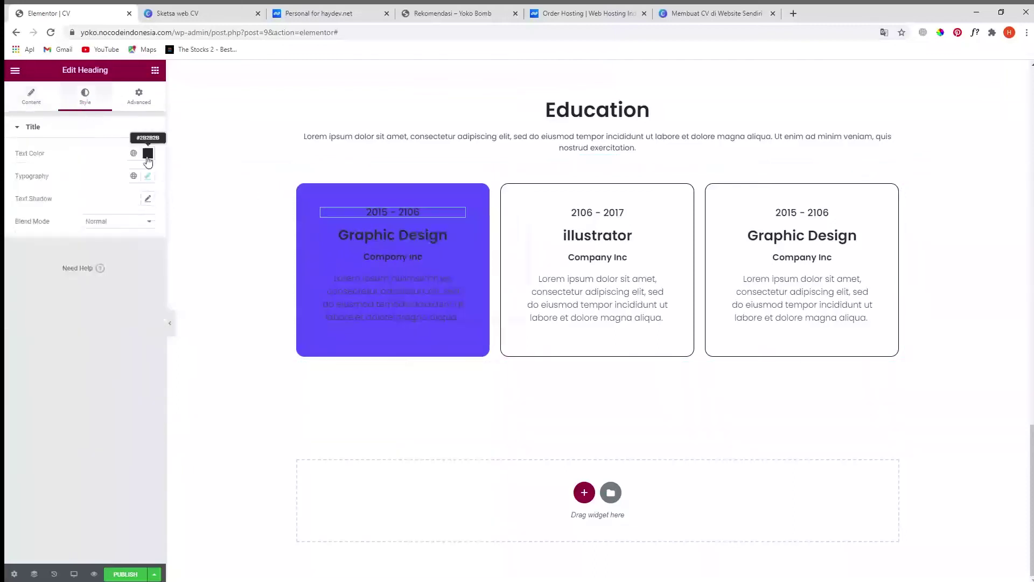
left_click(148, 158)
left_click(27, 195)
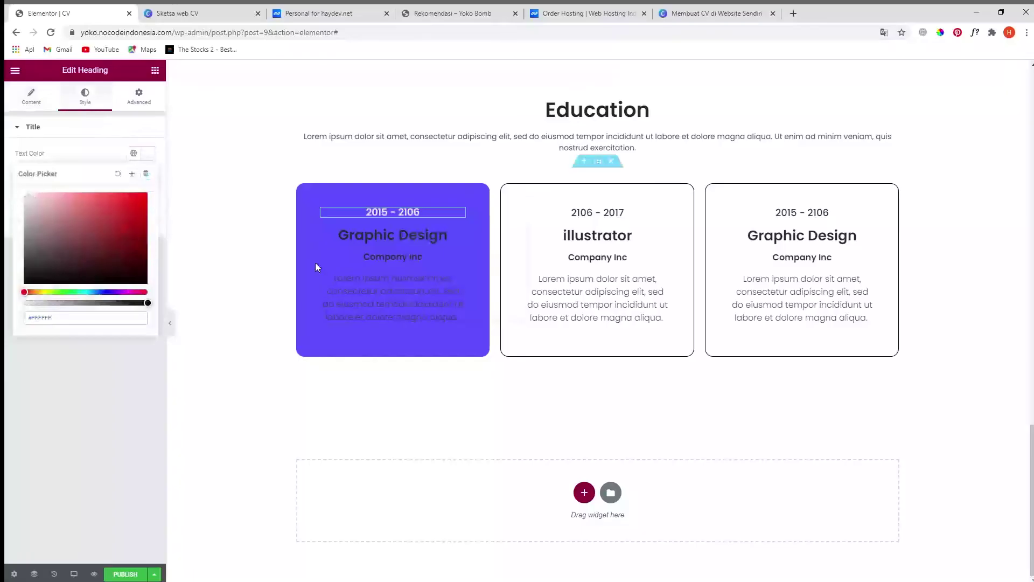
left_click(461, 235)
left_click(84, 95)
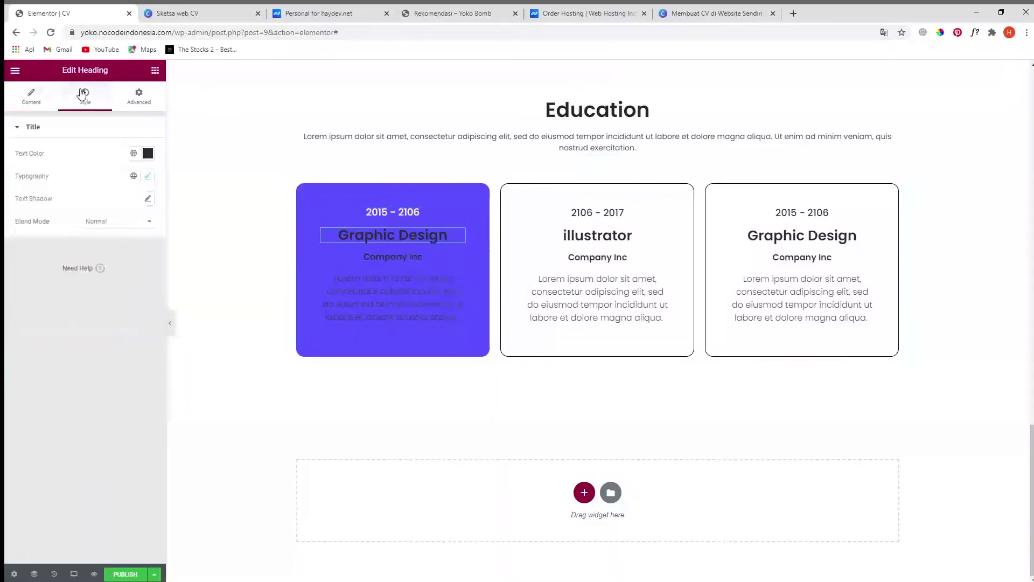
left_click(148, 153)
left_click_drag(80, 237, 5, 185)
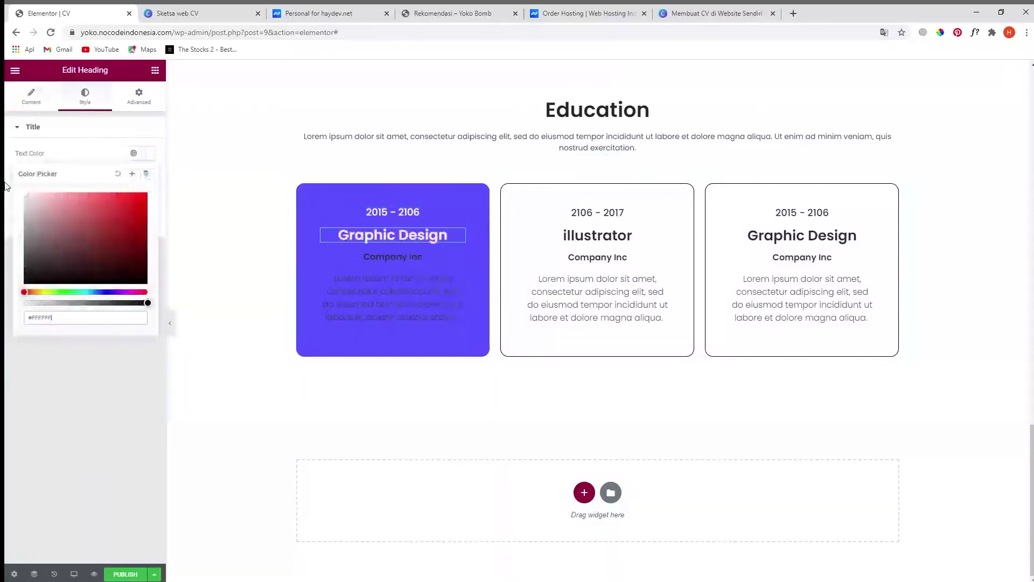
- Make the card's Company Inc subheading and description paragraph white
left_click(459, 258)
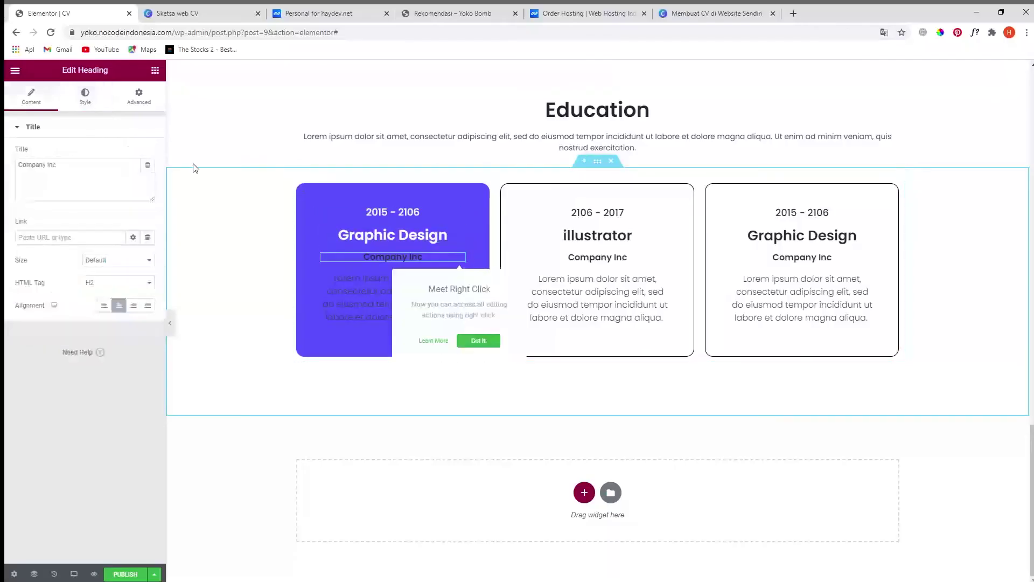
left_click(92, 100)
left_click(147, 156)
left_click_drag(103, 189, 37, 170)
left_click(445, 306)
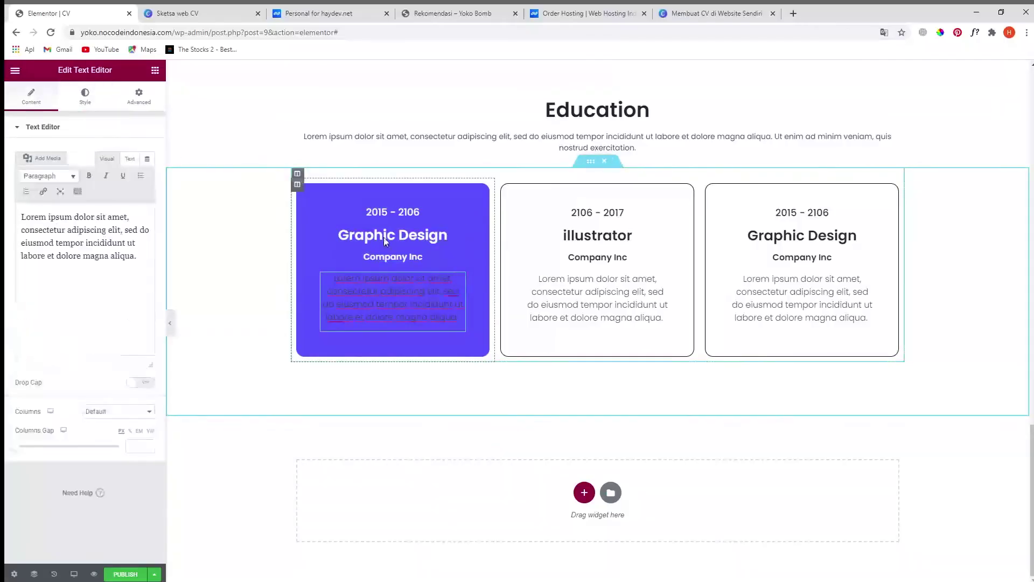
left_click(85, 97)
left_click(148, 176)
left_click(24, 223)
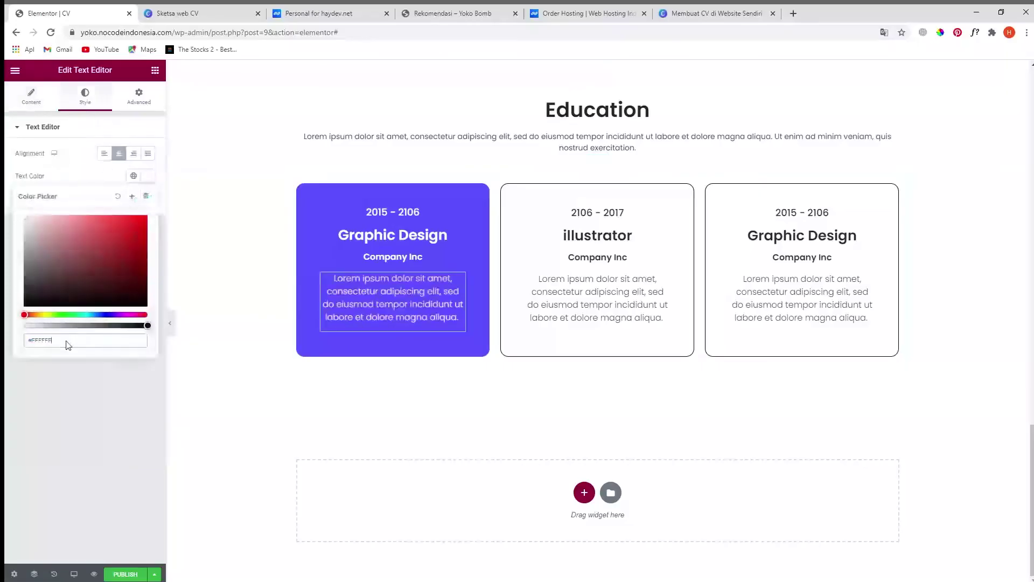
left_click(106, 447)
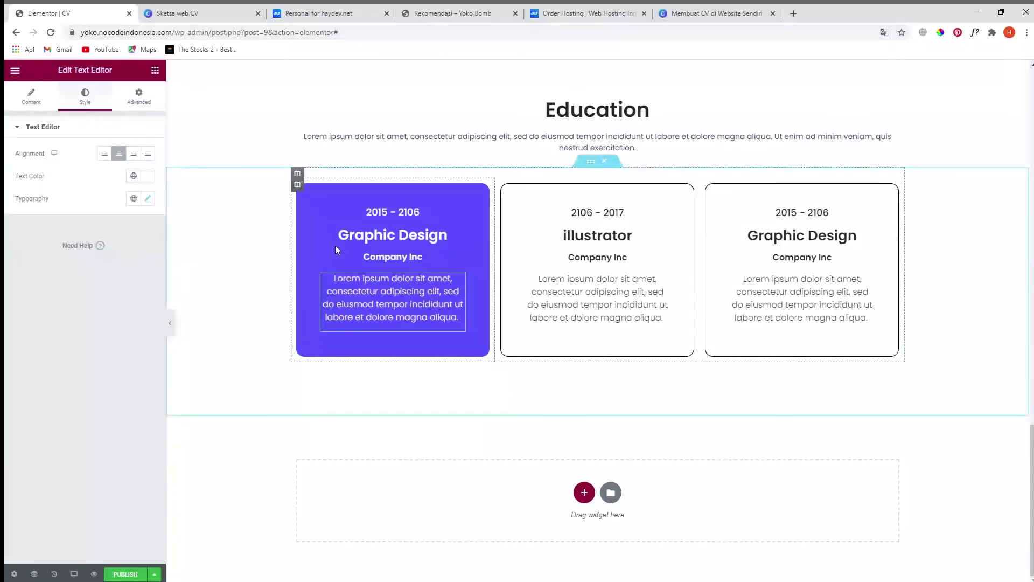
- Change the card's date to 2008 - 2011, then bring up the Canva sketch
left_click(383, 212)
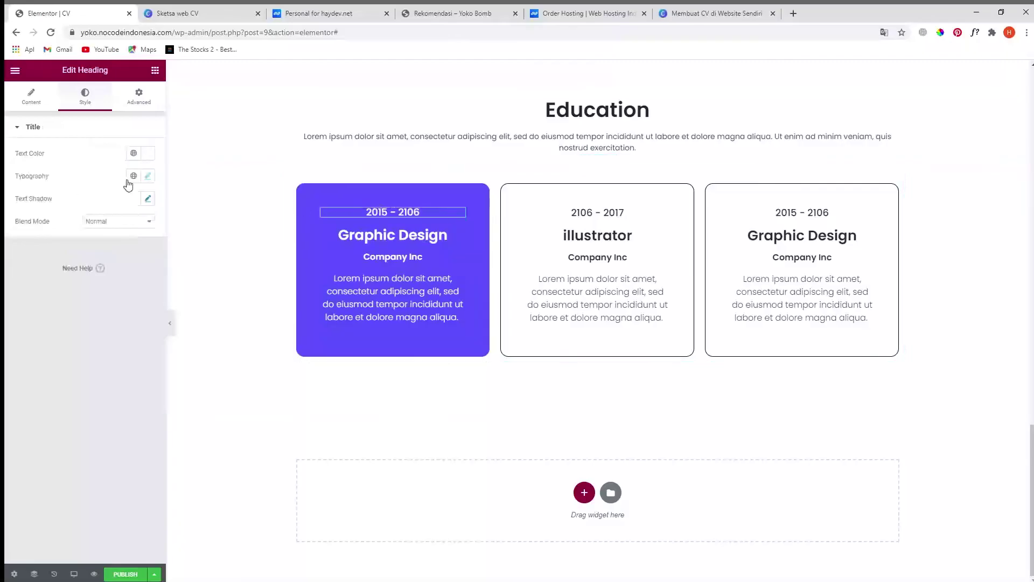
left_click(34, 95)
left_click(95, 175)
key("ctrl+a")
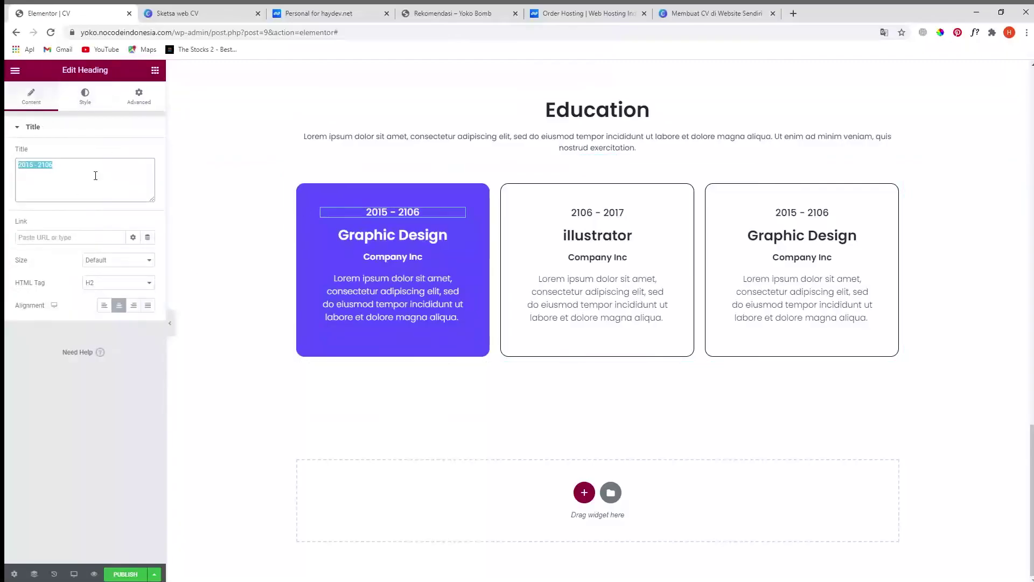
type("2011")
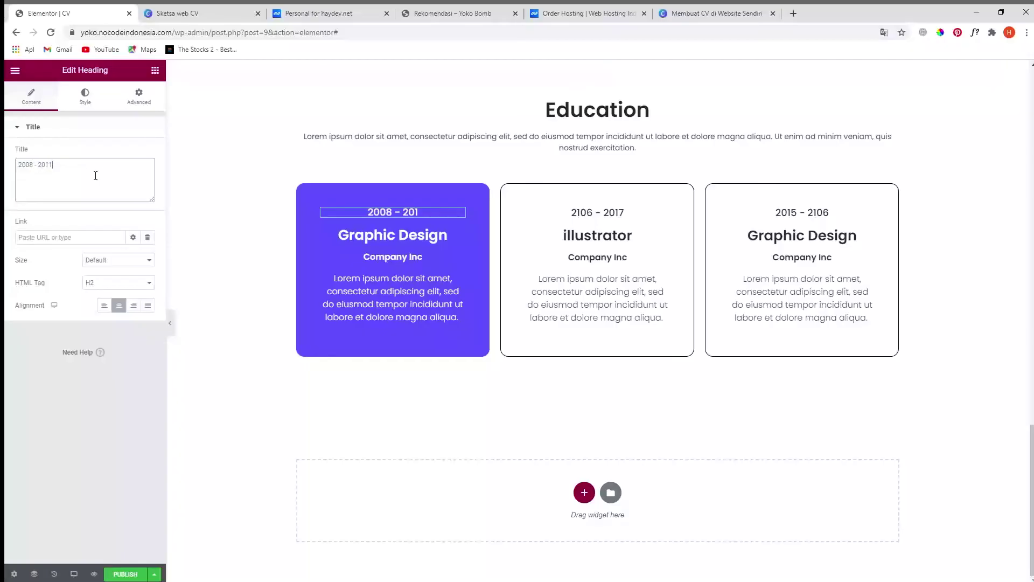
left_click(180, 12)
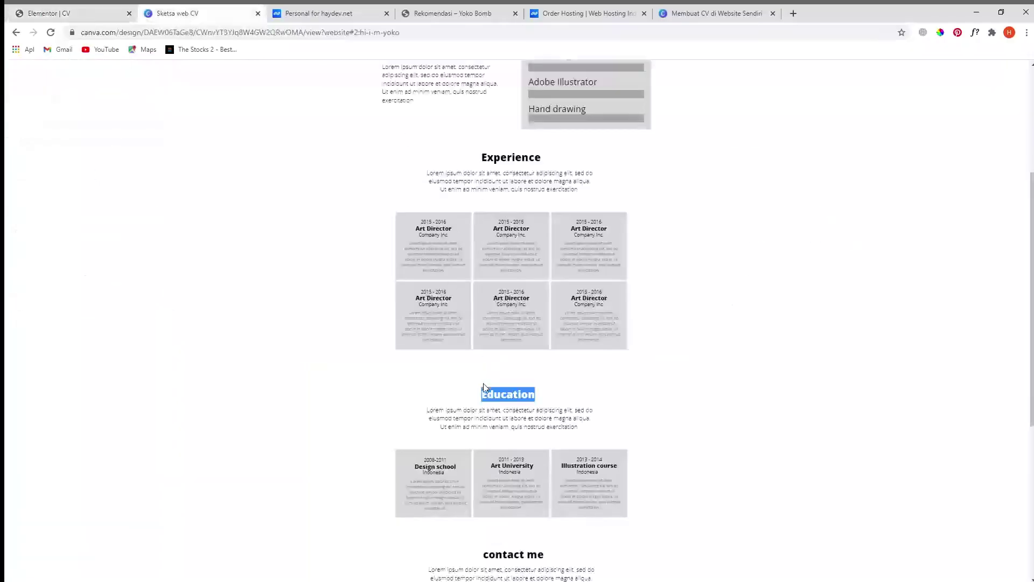
- Copy the 'Design school' title from the Canva sketch's first Education card and return to Elementor
scroll(483, 386, "down", 3)
left_click(452, 308)
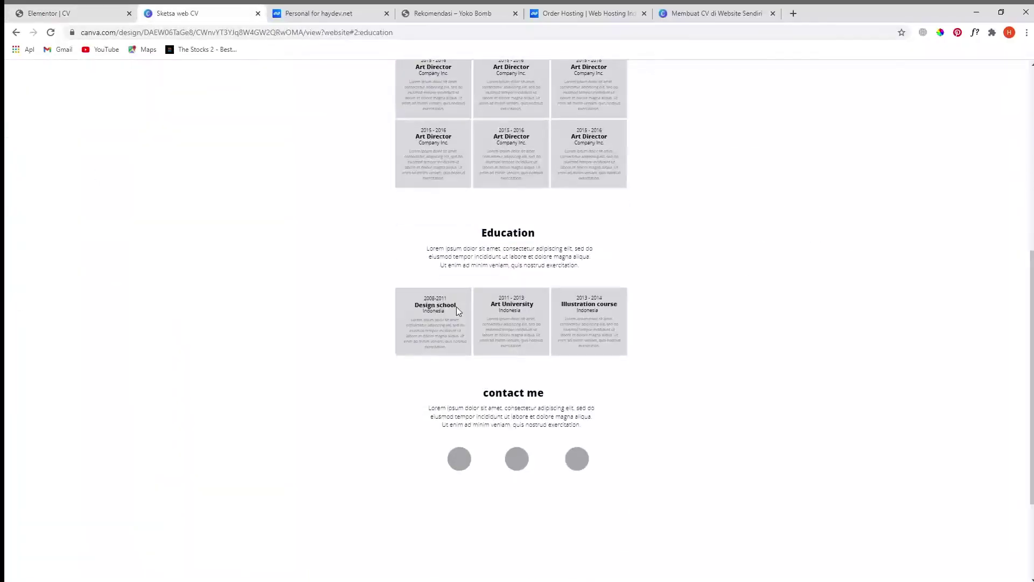
left_click_drag(425, 305, 457, 303)
key("ctrl+c")
left_click(81, 13)
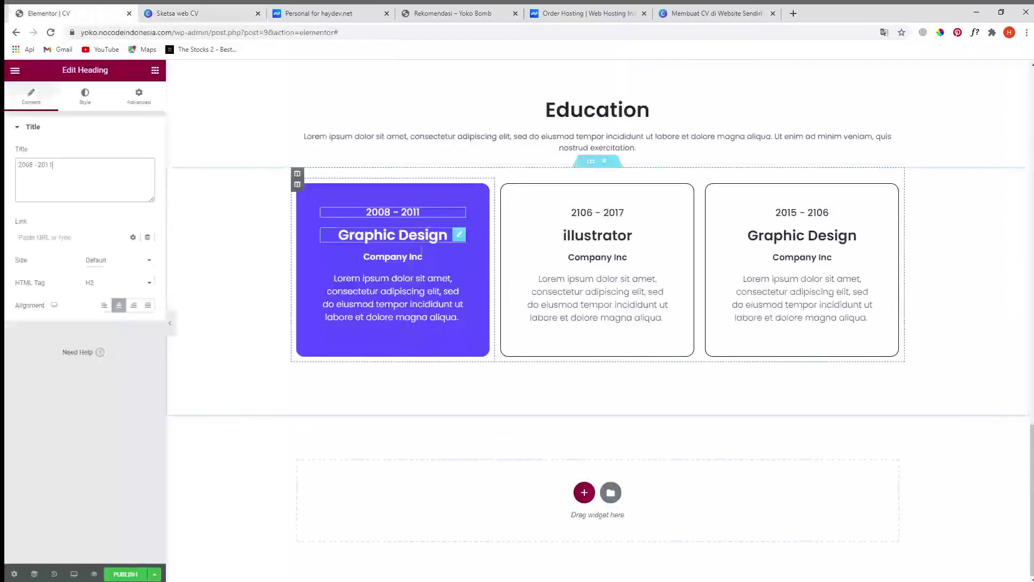
- Change the first Education card's heading from Graphic Design to the pasted 'Design school'
left_click(85, 96)
left_click(33, 97)
left_click(103, 183)
key("ctrl+v")
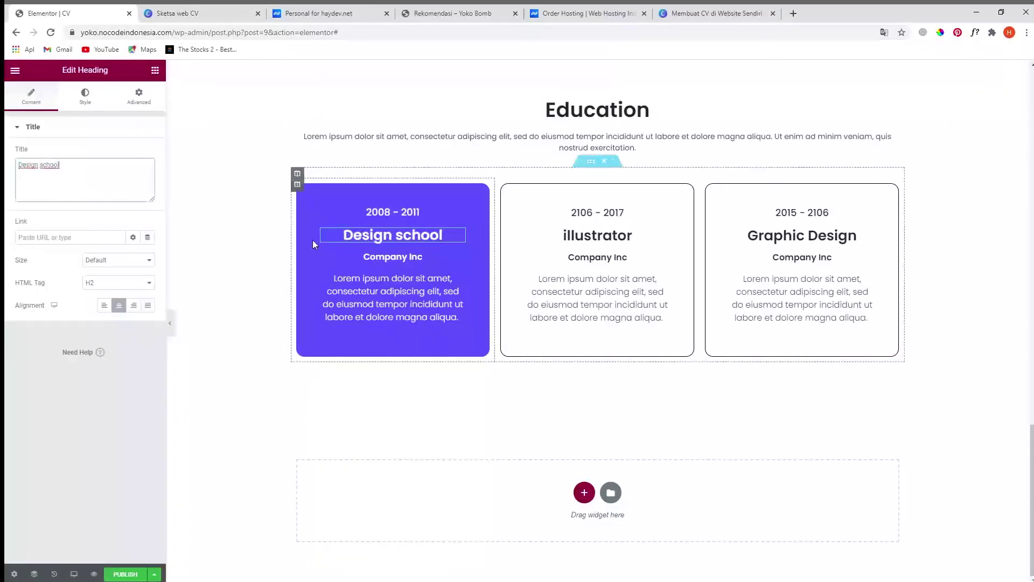
- Clear the Company Inc subtitle text on the first card
left_click(423, 257)
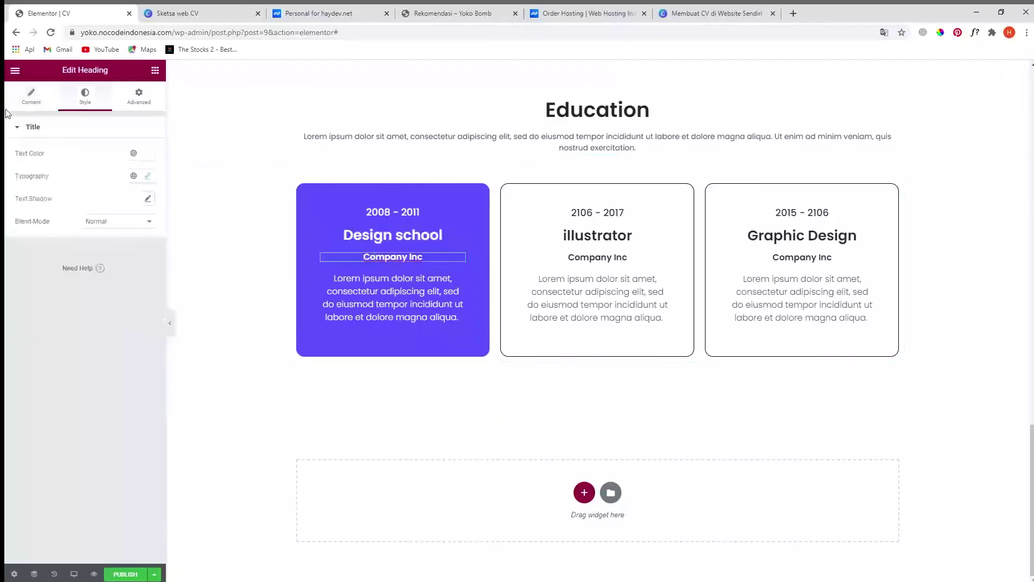
left_click(31, 97)
left_click(113, 186)
key("BackSpace")
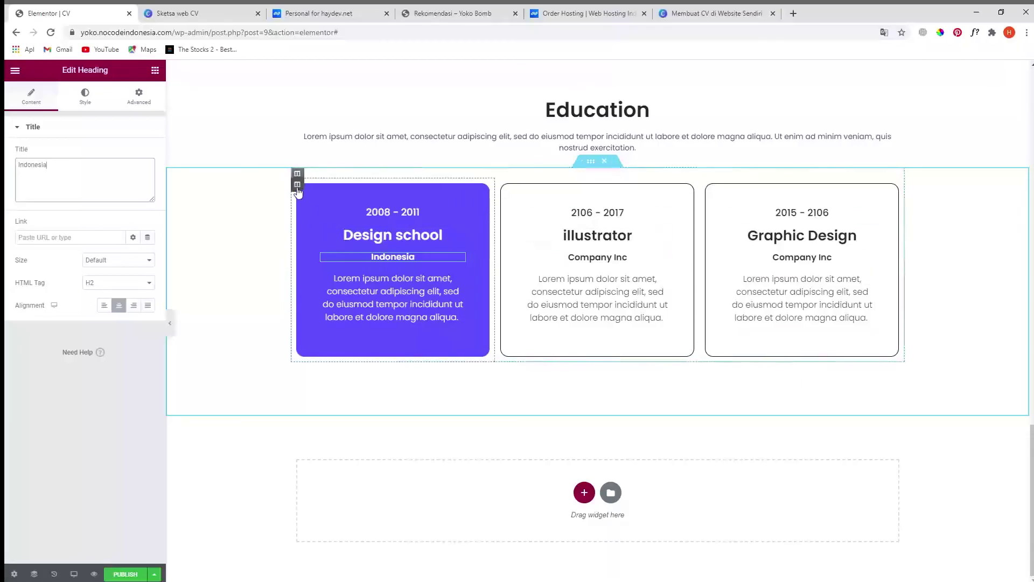
- Duplicate the Design school card column and delete the old illustrator and Graphic Design columns
right_click(298, 186)
left_click(336, 213)
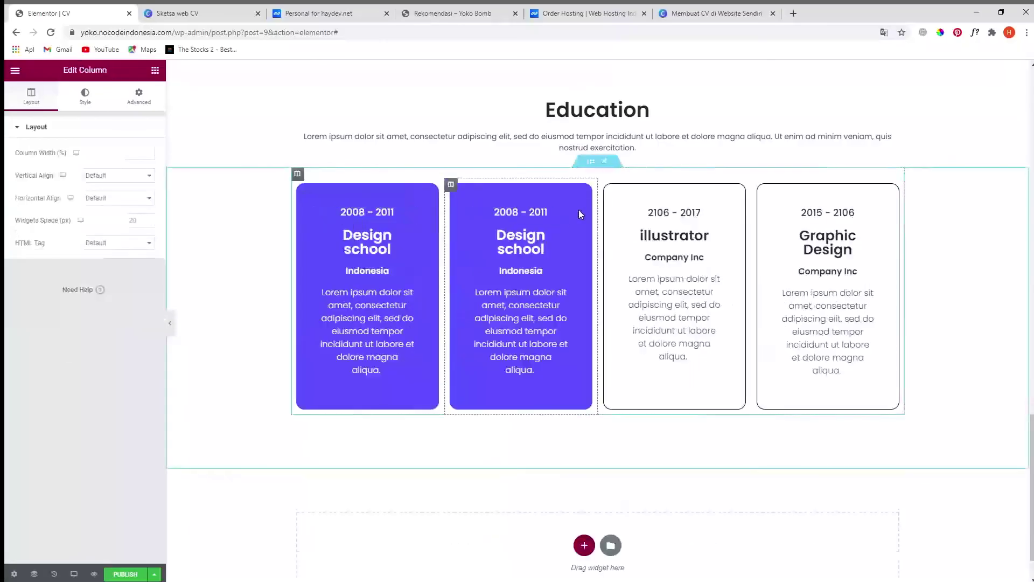
right_click(602, 189)
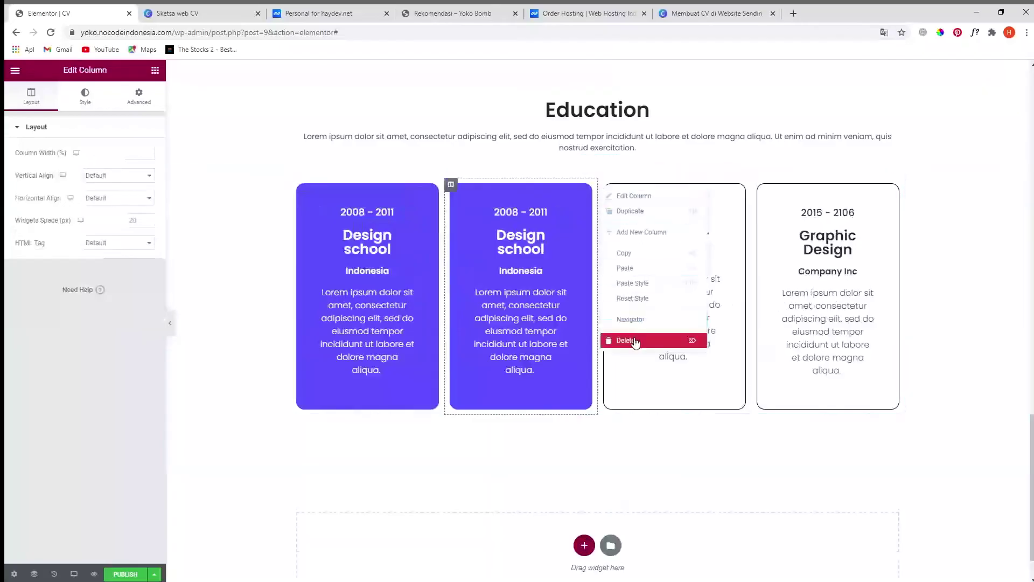
left_click(626, 340)
right_click(708, 185)
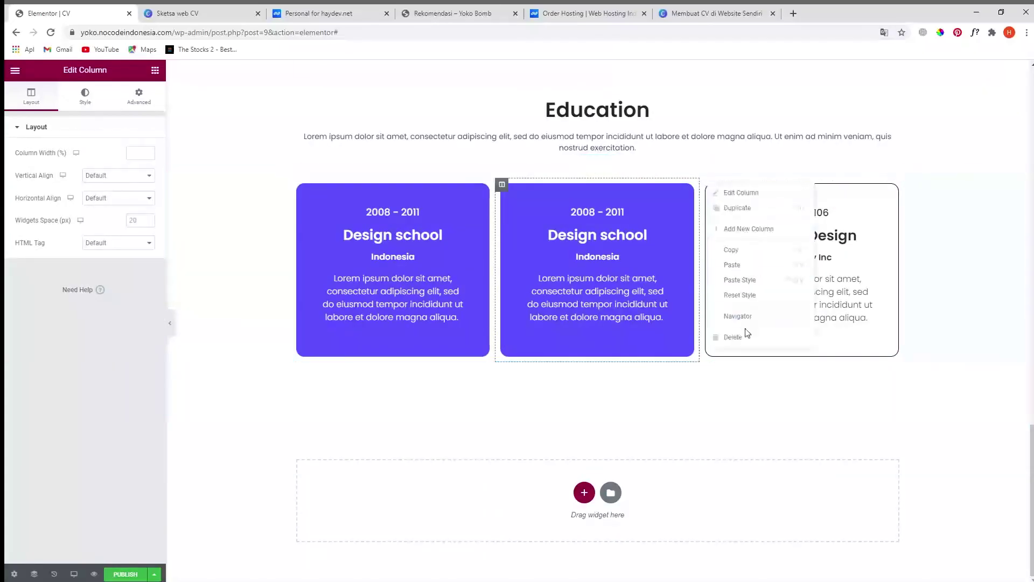
left_click(740, 337)
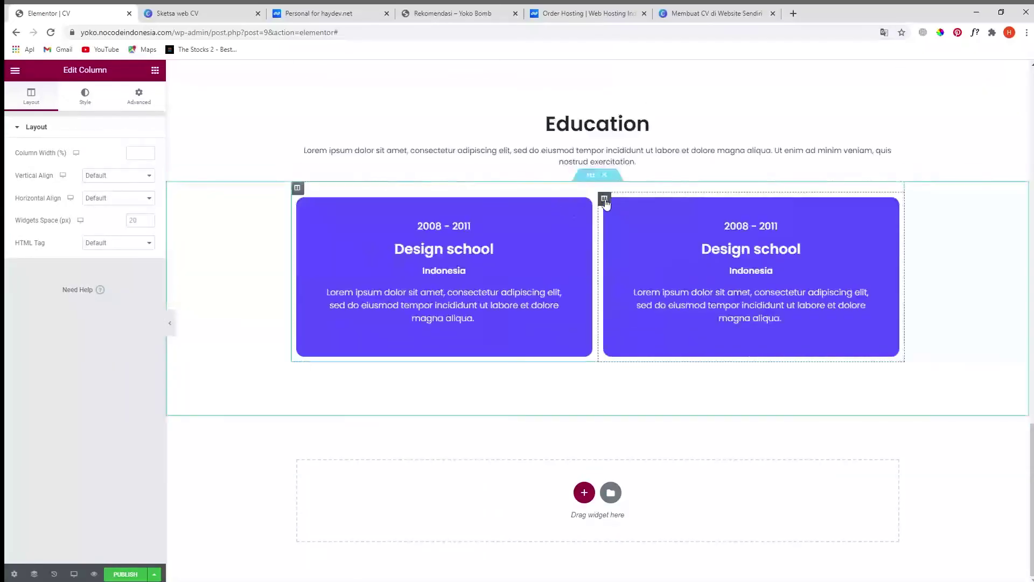
- Duplicate the Design school card again so the row holds three matching cards
right_click(605, 203)
left_click(636, 226)
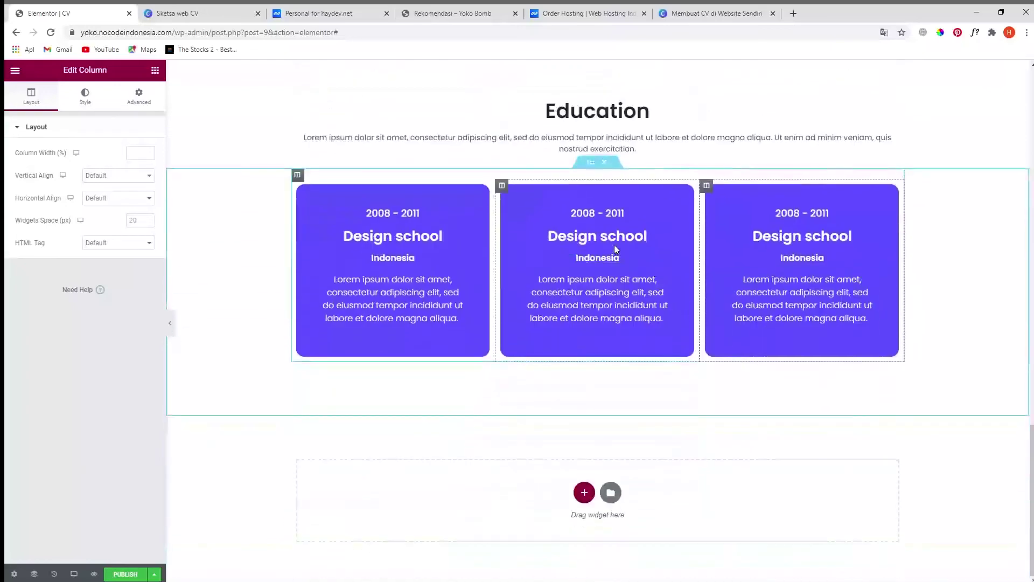
left_click(609, 237)
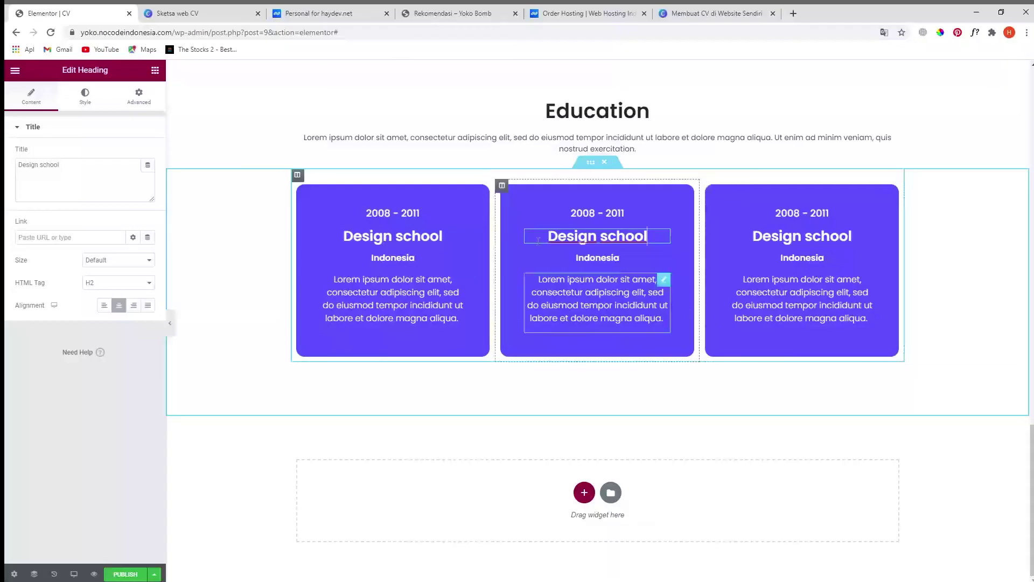
left_click(101, 173)
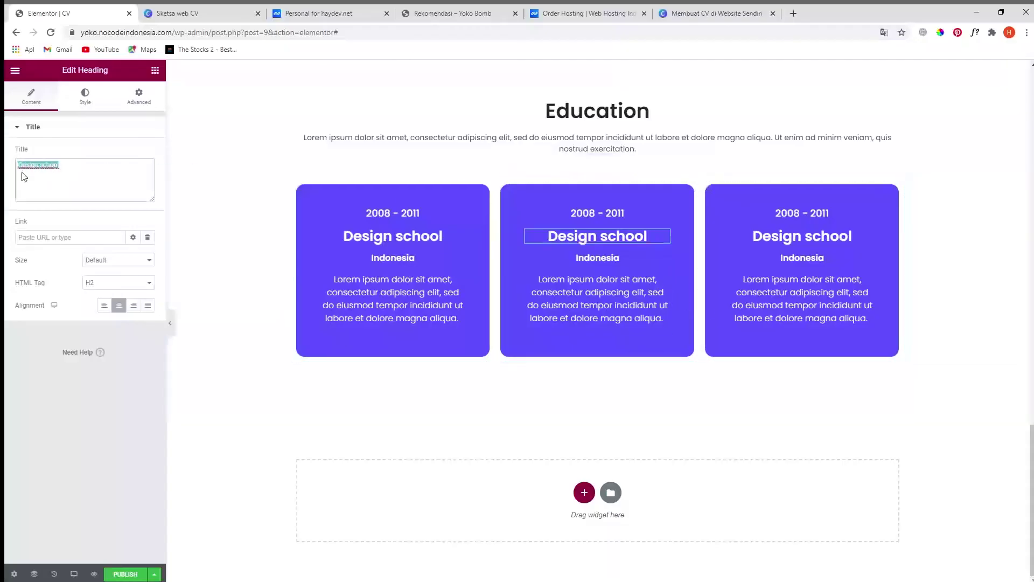
scroll(750, 349, "up", 4)
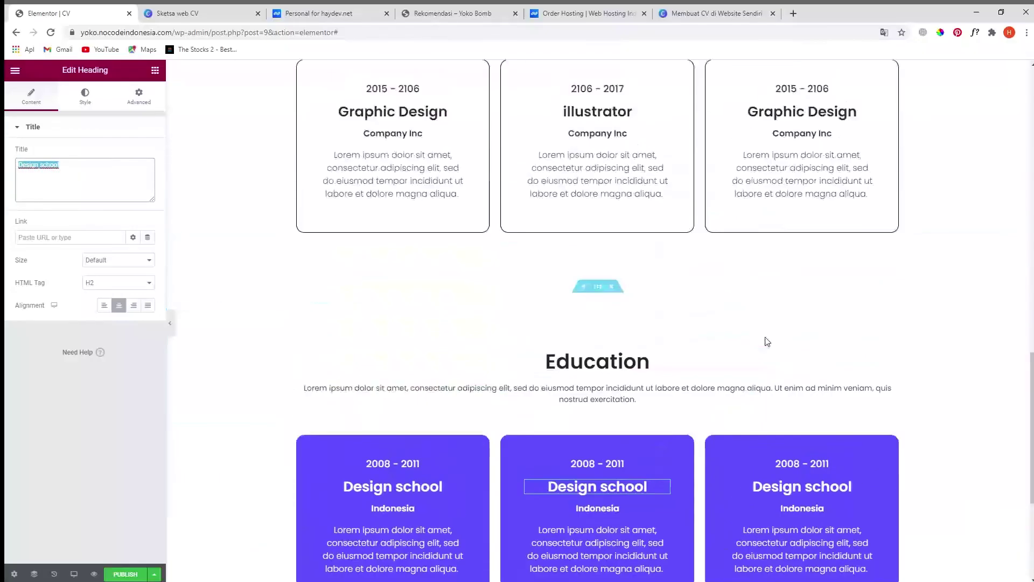
scroll(759, 366, "down", 3)
scroll(769, 386, "up", 10)
scroll(770, 388, "down", 6)
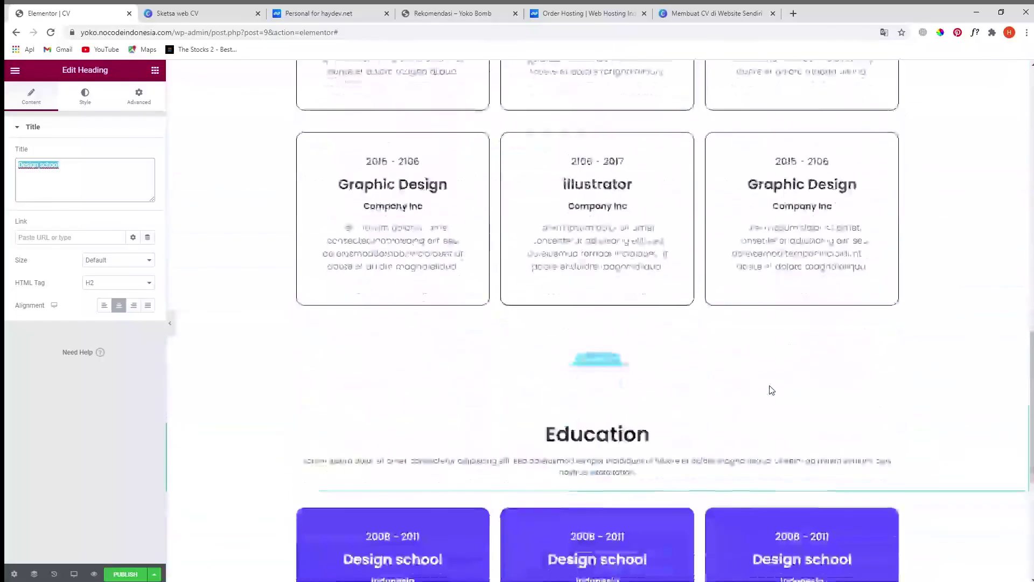
scroll(769, 388, "down", 6)
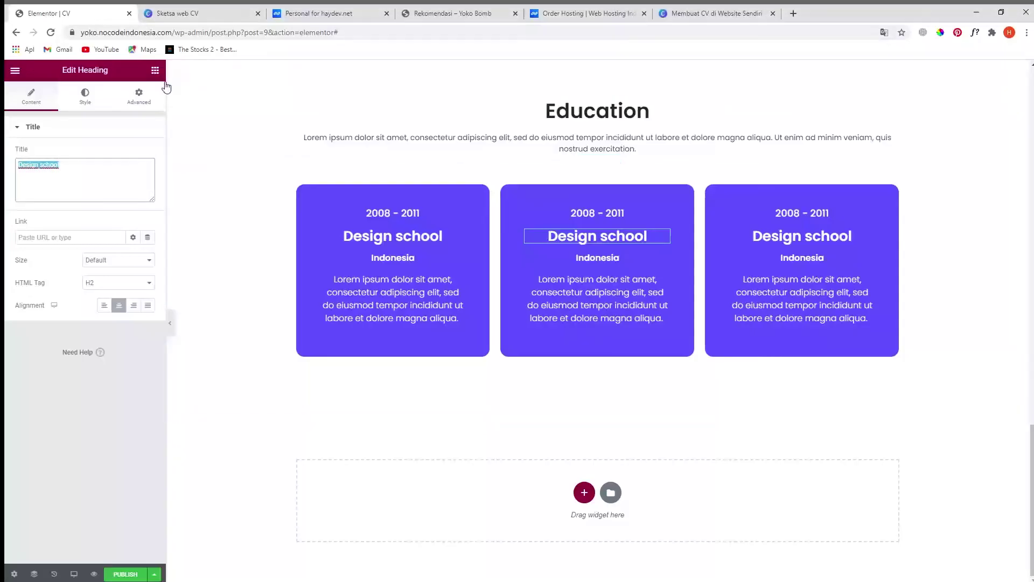
left_click(197, 11)
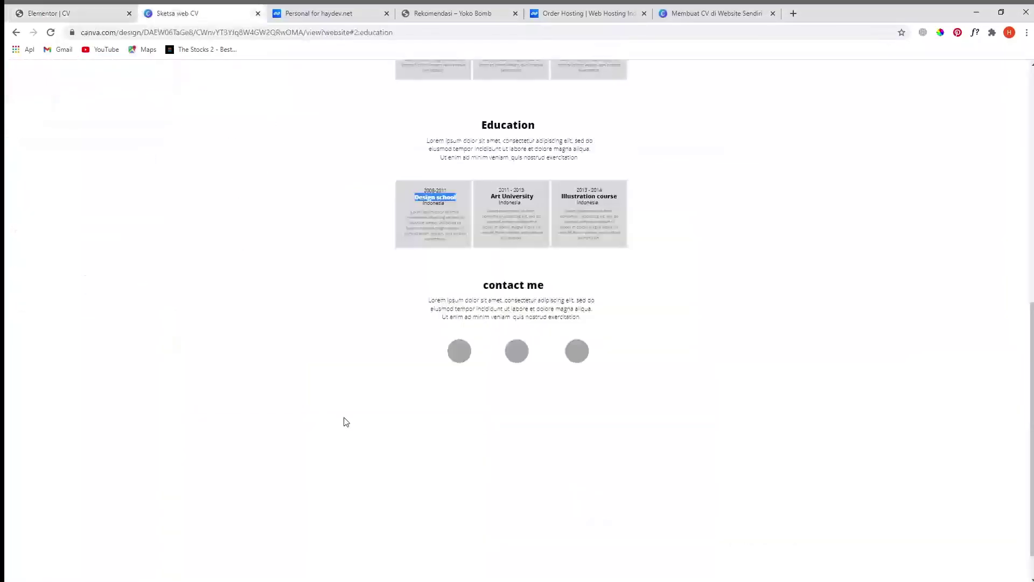
scroll(353, 403, "down", 1)
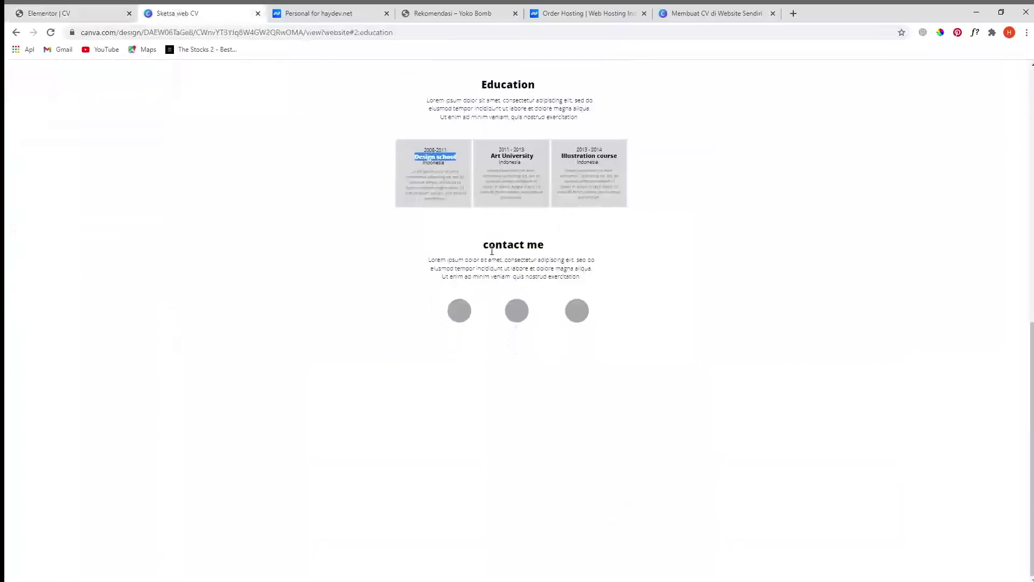
left_click_drag(491, 250, 566, 269)
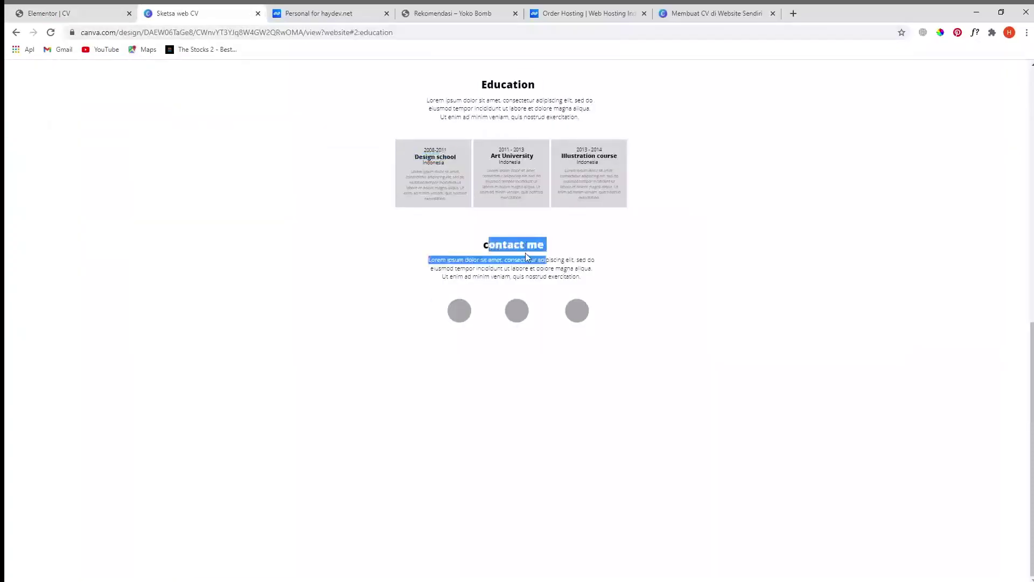
left_click(556, 279)
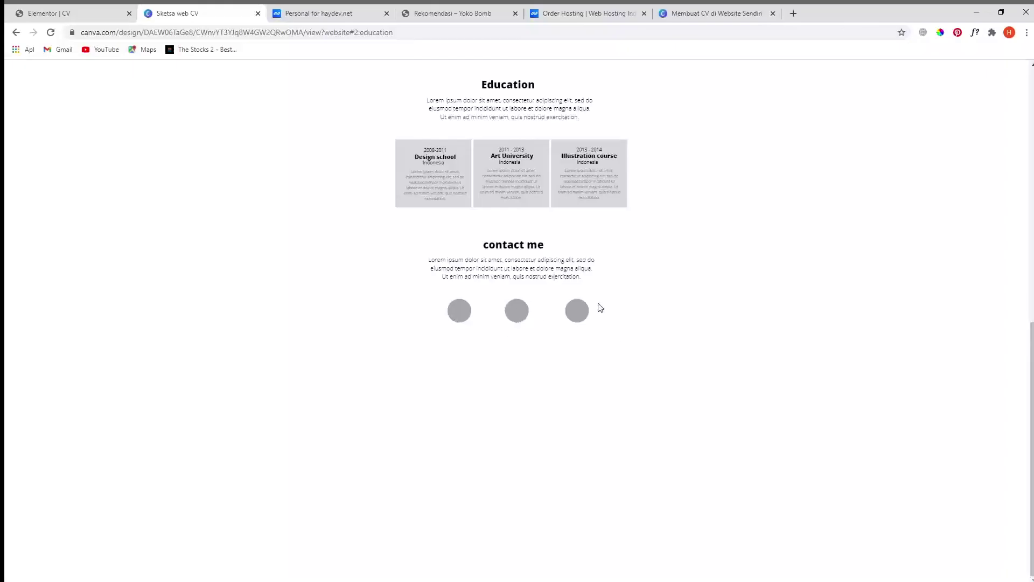
scroll(496, 268, "up", 2)
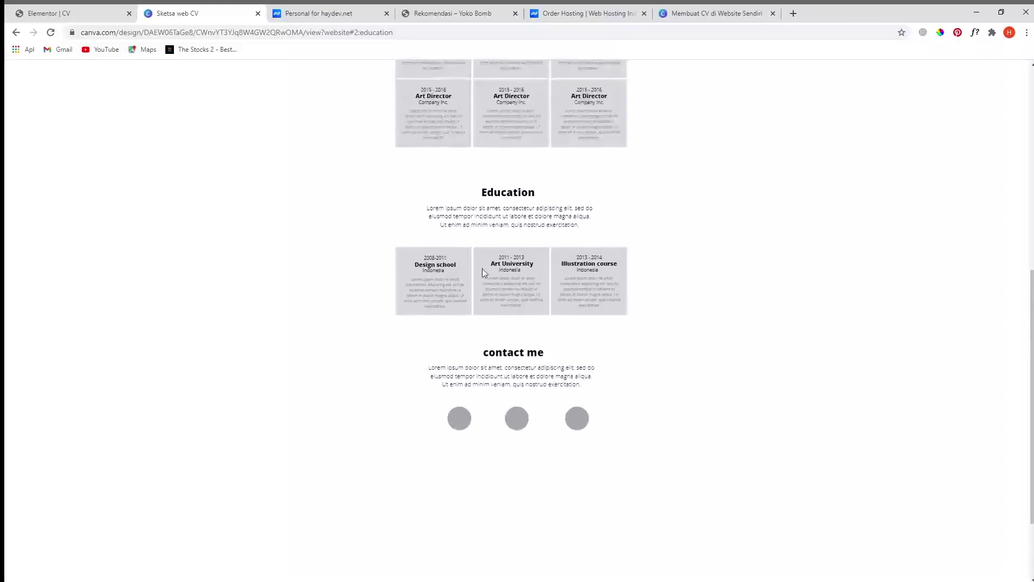
left_click(58, 16)
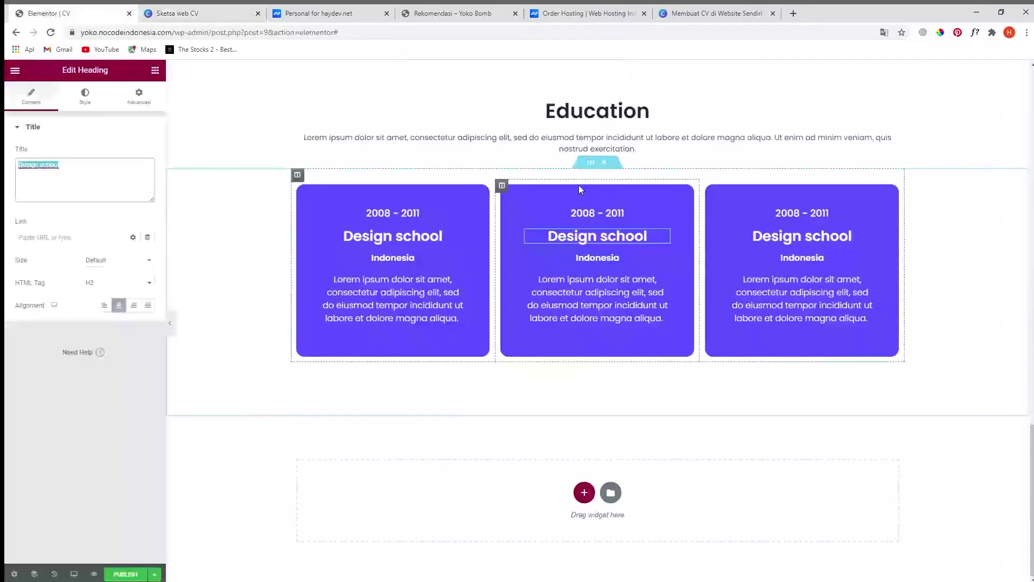
- Duplicate the Education heading section and drag the copy below the Design school cards
scroll(582, 188, "up", 3)
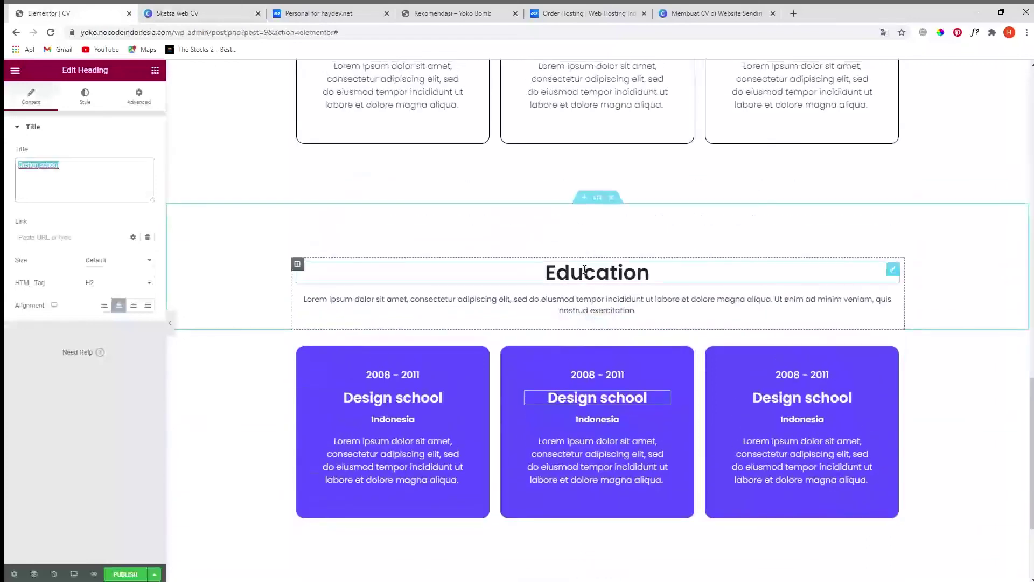
scroll(589, 279, "down", 1)
right_click(598, 148)
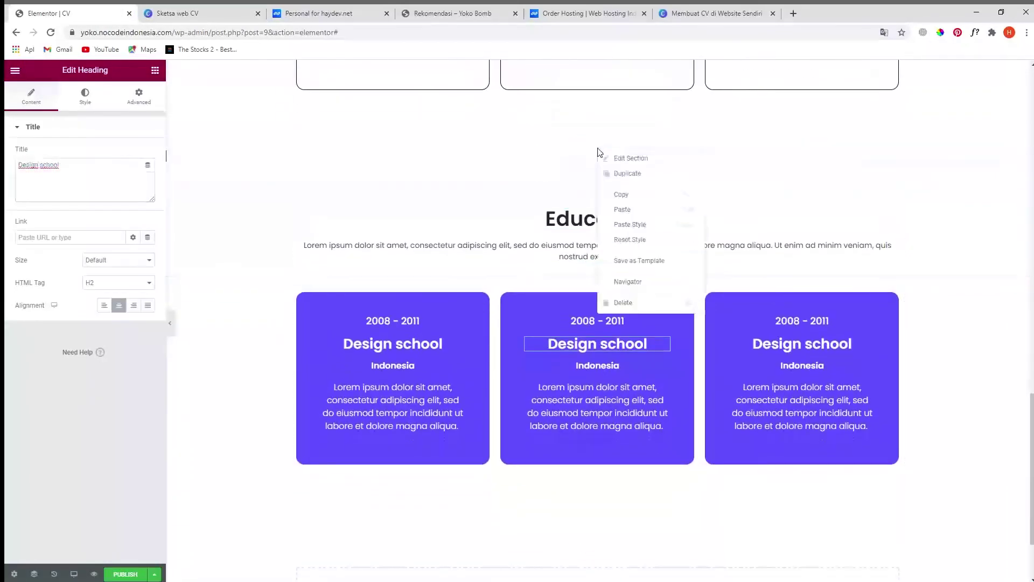
left_click(627, 173)
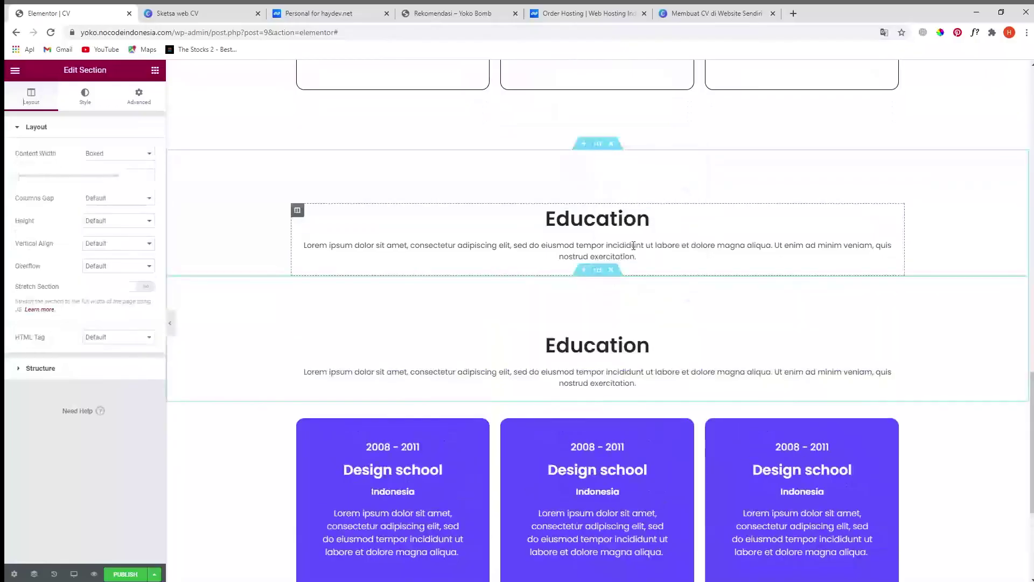
scroll(605, 146, "down", 2)
left_click_drag(598, 106, 555, 377)
left_click(593, 431)
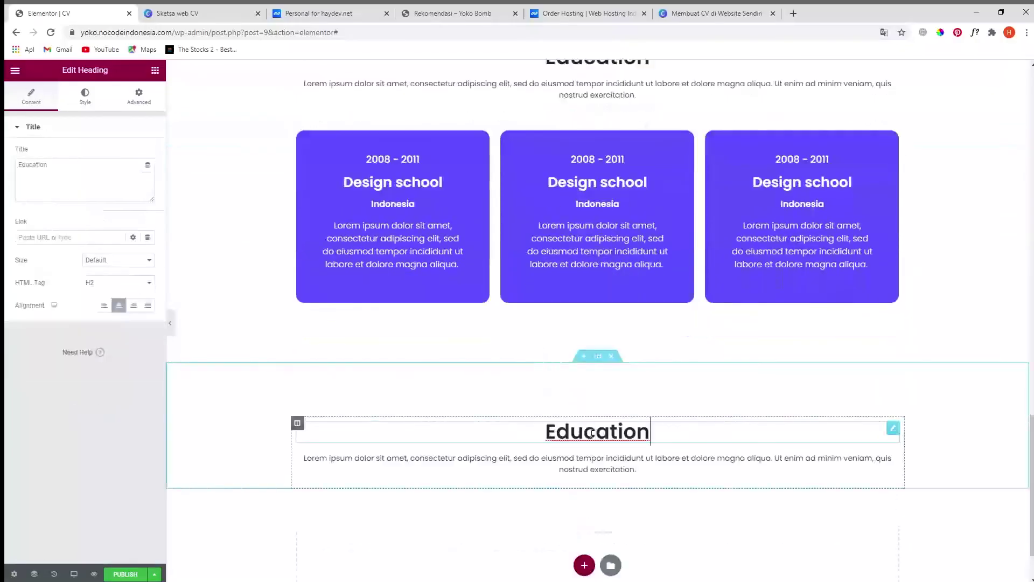
- Copy the 'contact me' heading text from the CV sketch in Canva
left_click(203, 17)
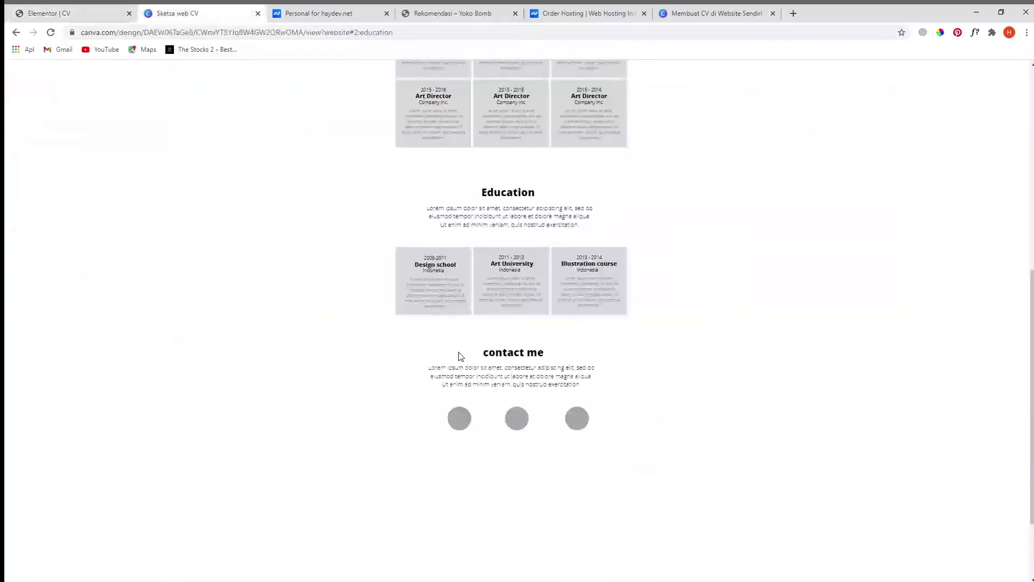
left_click_drag(516, 357, 544, 352)
key("ctrl+c")
left_click(81, 11)
- Retitle the copied heading to 'Contact me' with a capital C
left_click(67, 160)
key("ctrl+v")
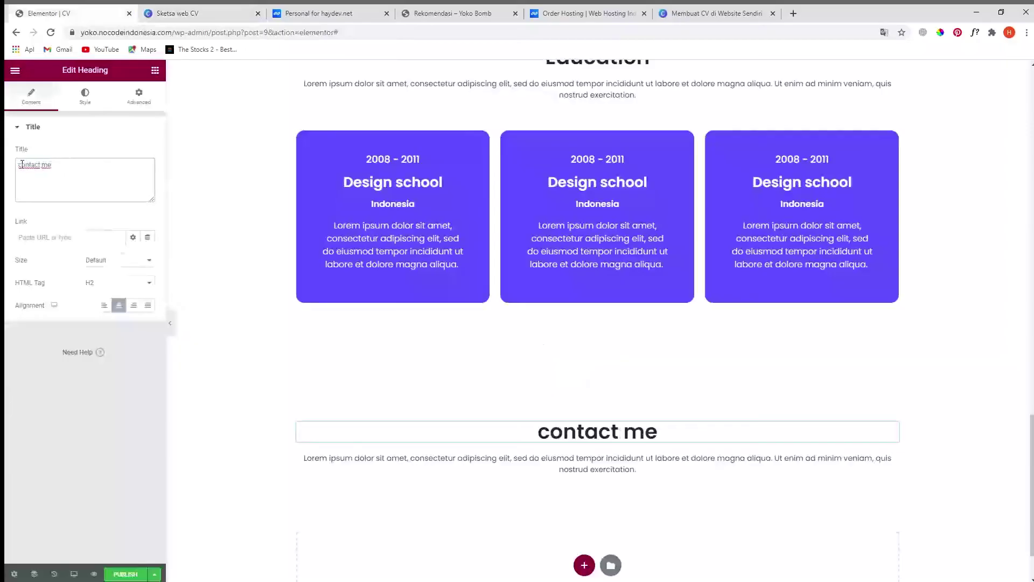
left_click(21, 165)
key("BackSpace")
type("C")
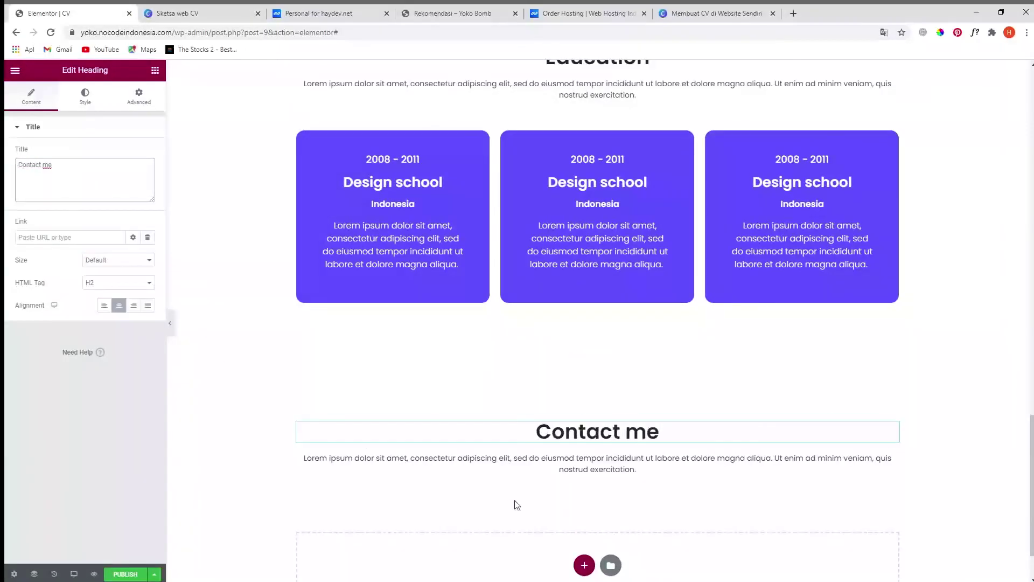
- Add a two-column section below Contact me and place an Icon widget in its left column
left_click(468, 458)
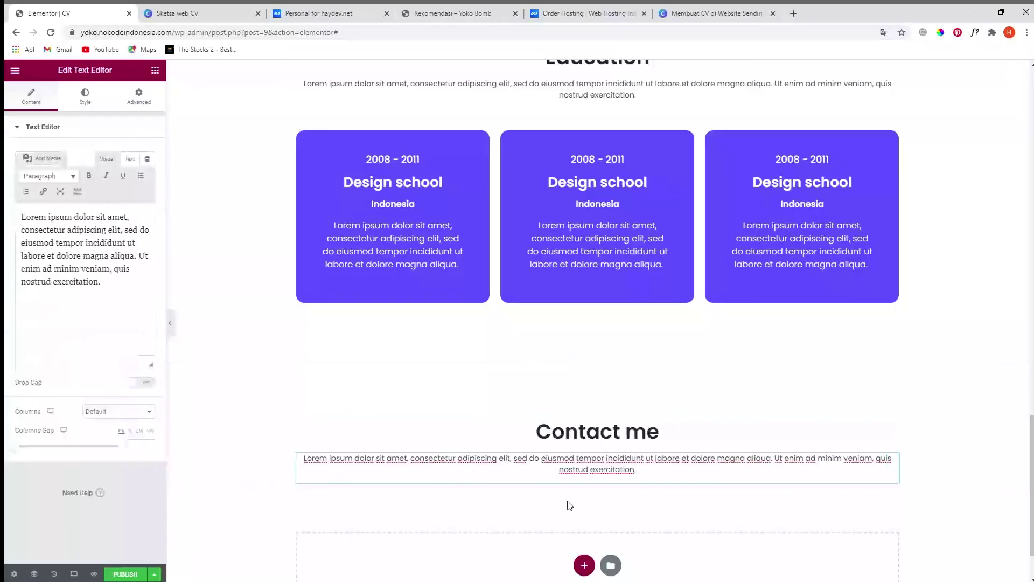
scroll(571, 504, "down", 1)
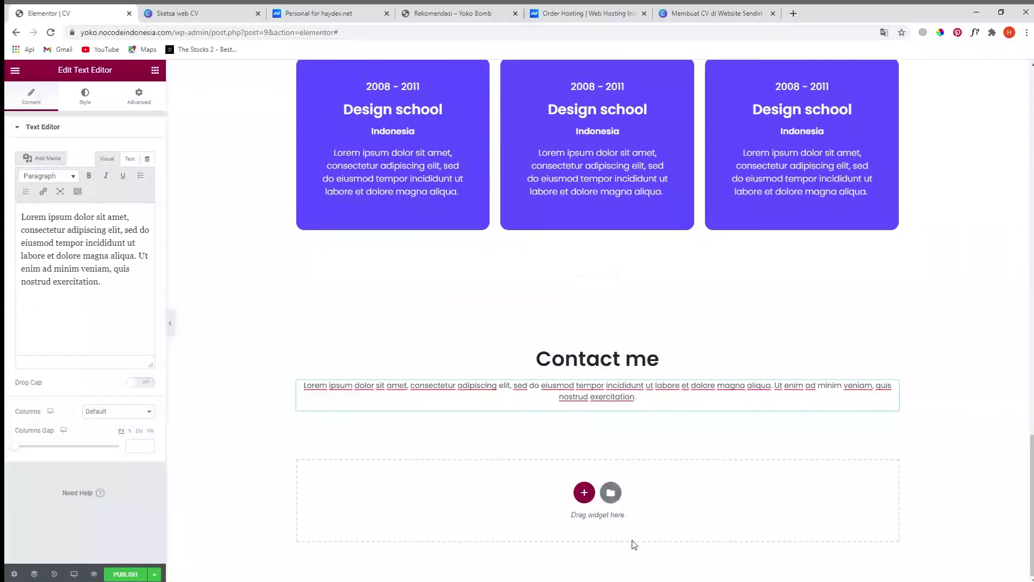
left_click(583, 493)
scroll(577, 479, "down", 1)
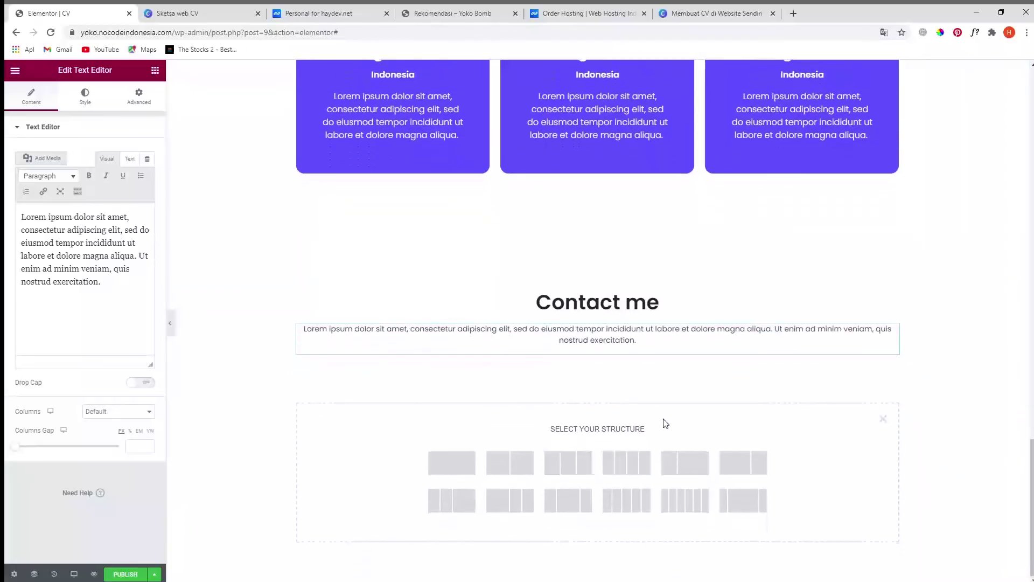
left_click(517, 463)
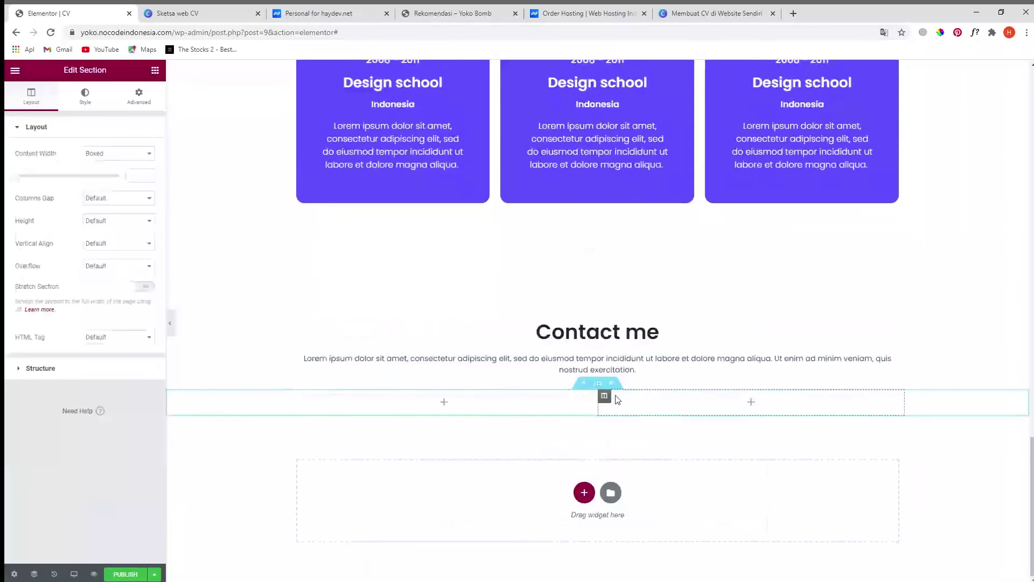
left_click(155, 71)
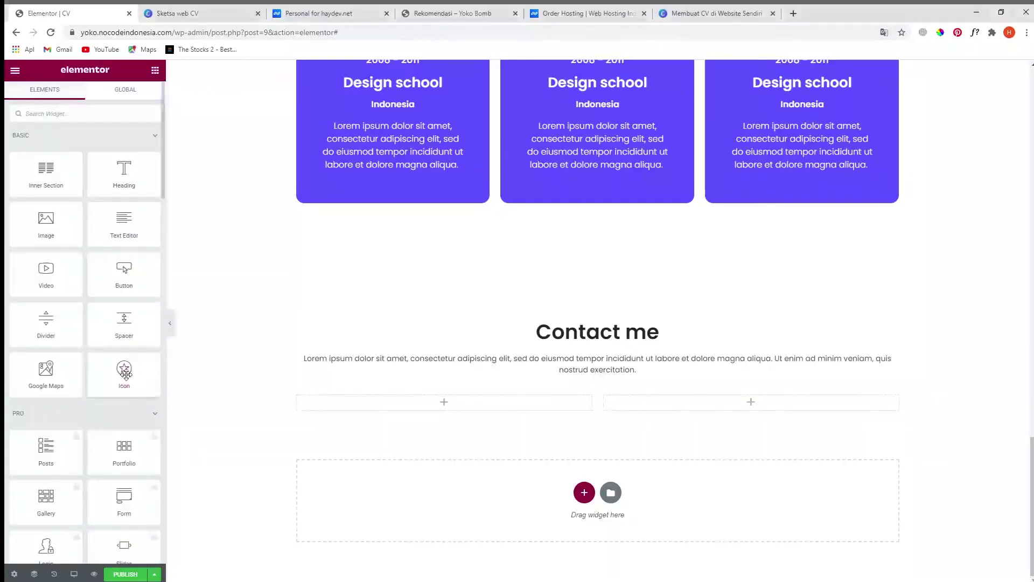
left_click_drag(125, 375, 406, 405)
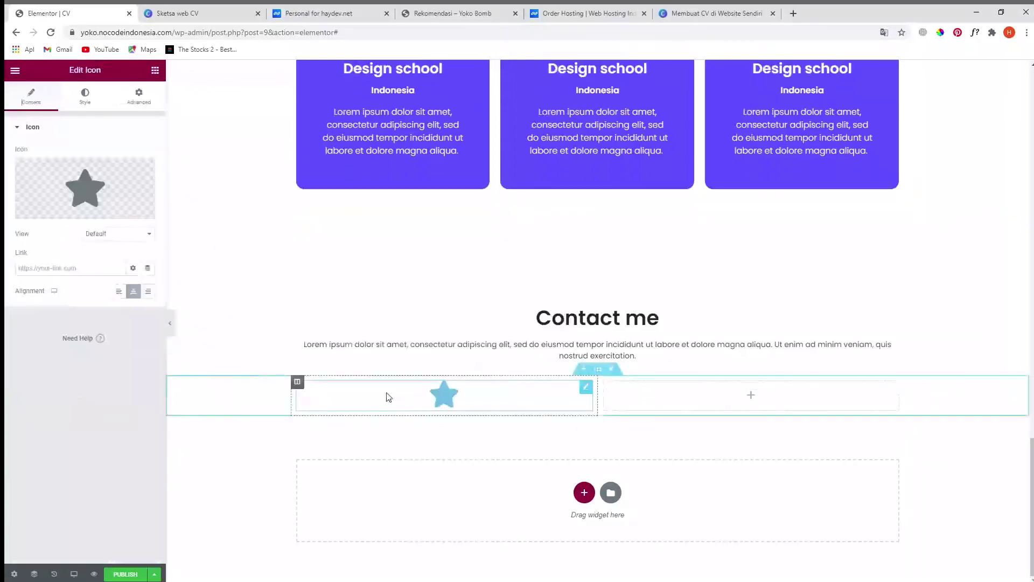
- Swap the default star for the phone icon found by searching 'phone' in the Icon Library
left_click(70, 181)
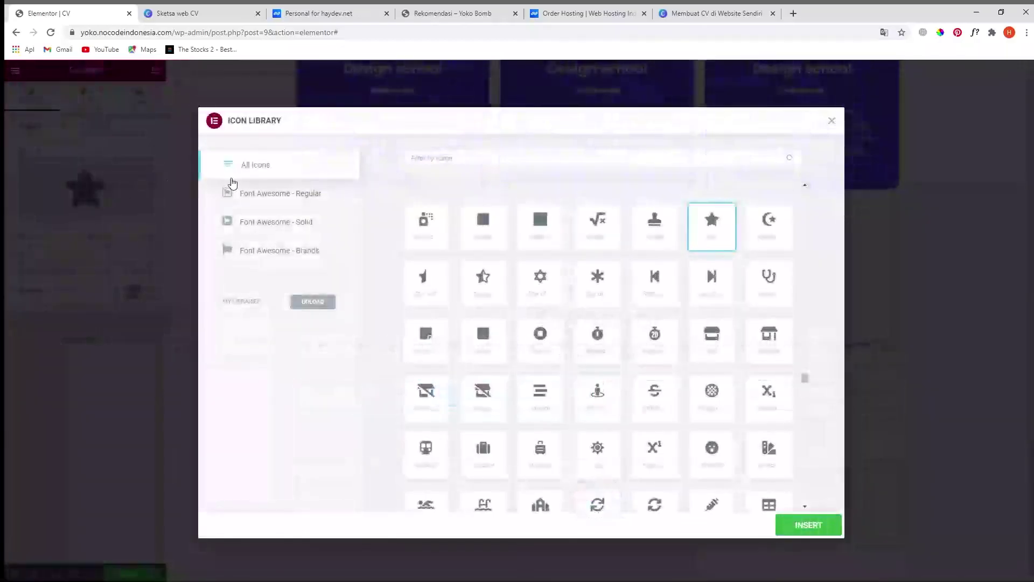
type("c")
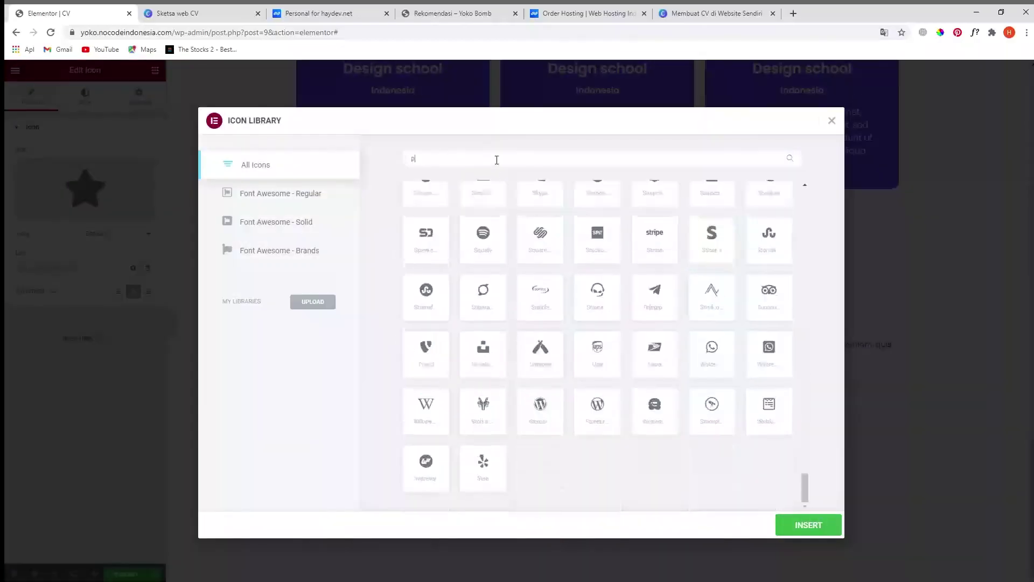
type("al")
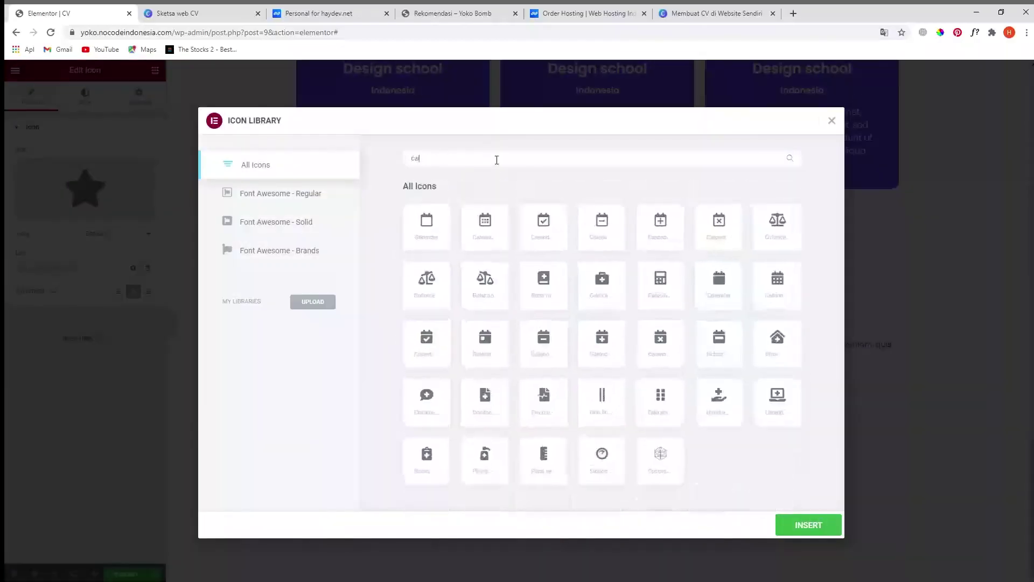
type("l")
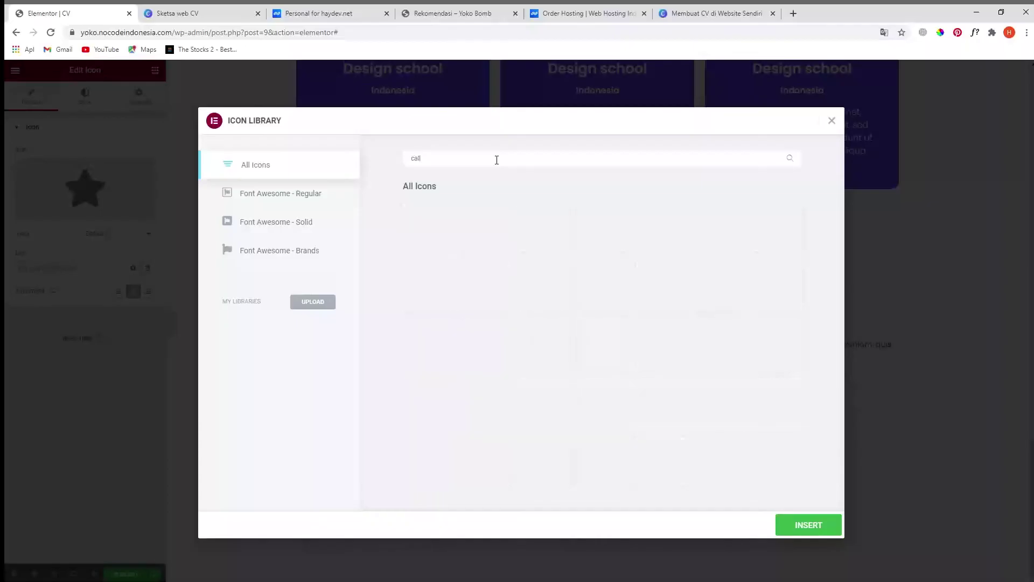
key("BackSpace")
key("BackSpace")
key("BackSpace")
key("BackSpace")
type("phone")
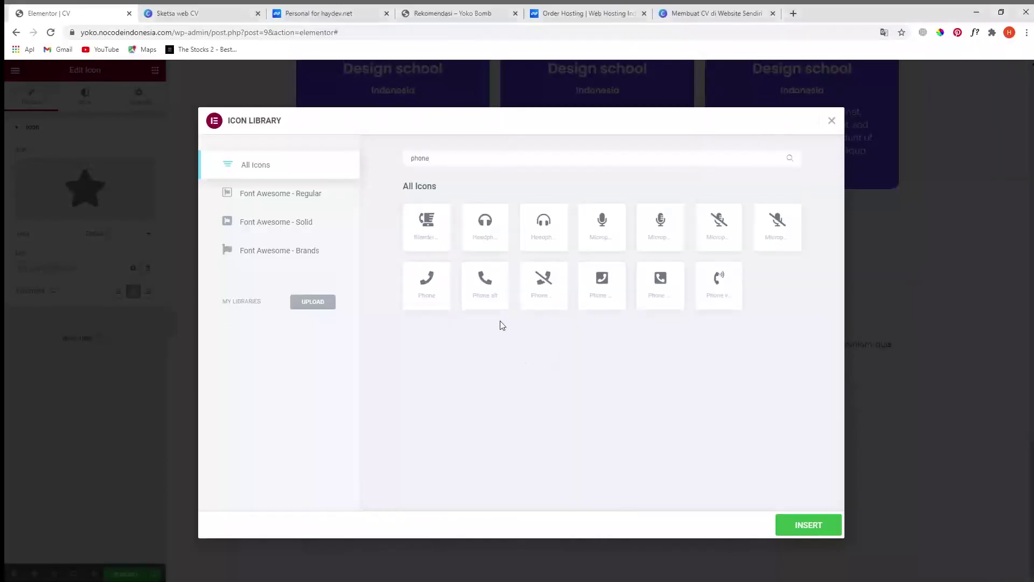
left_click(485, 291)
left_click(806, 528)
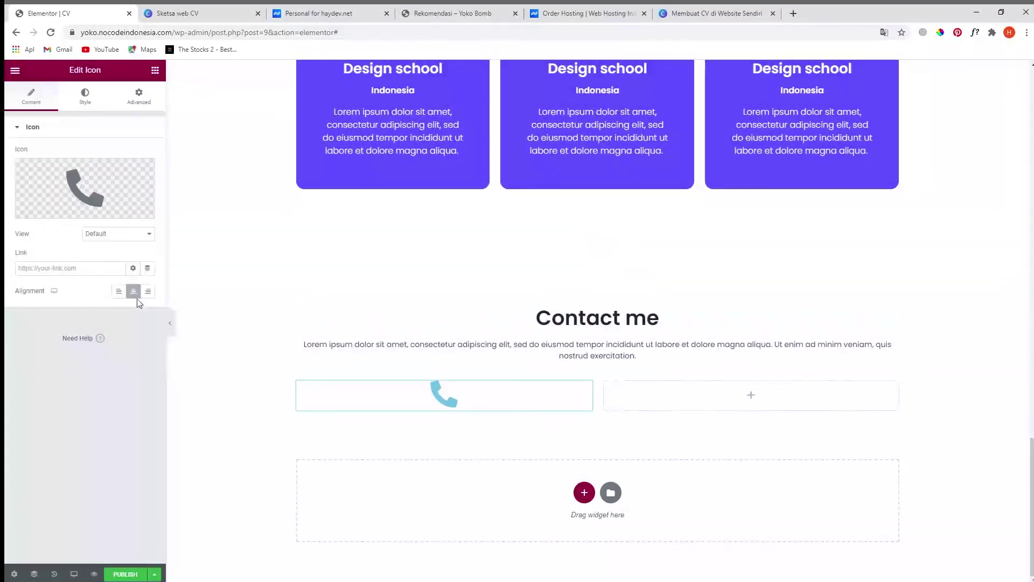
- Tint the phone icon toward purple and set its view to Stacked inside a filled circle
left_click(87, 96)
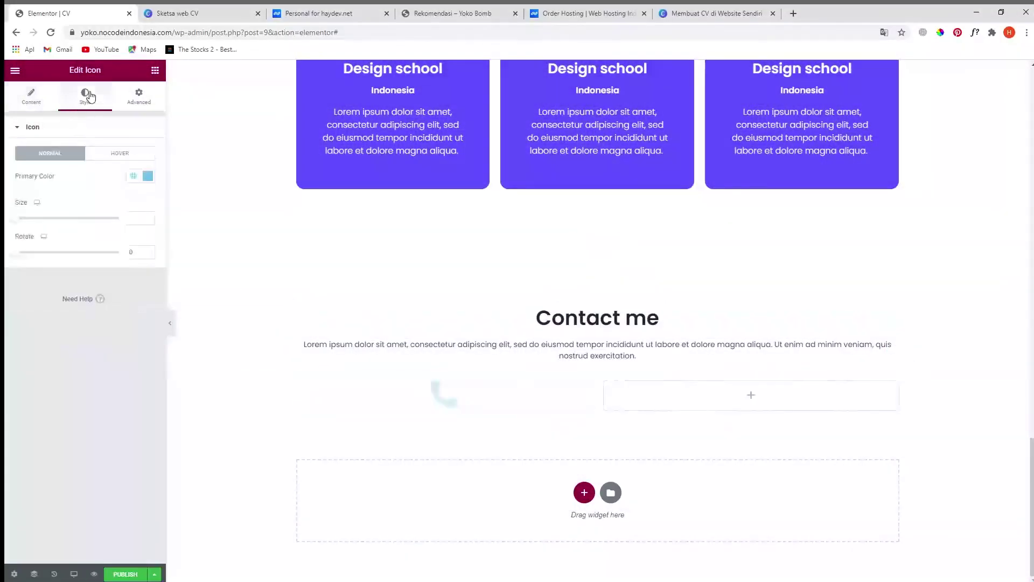
left_click(147, 177)
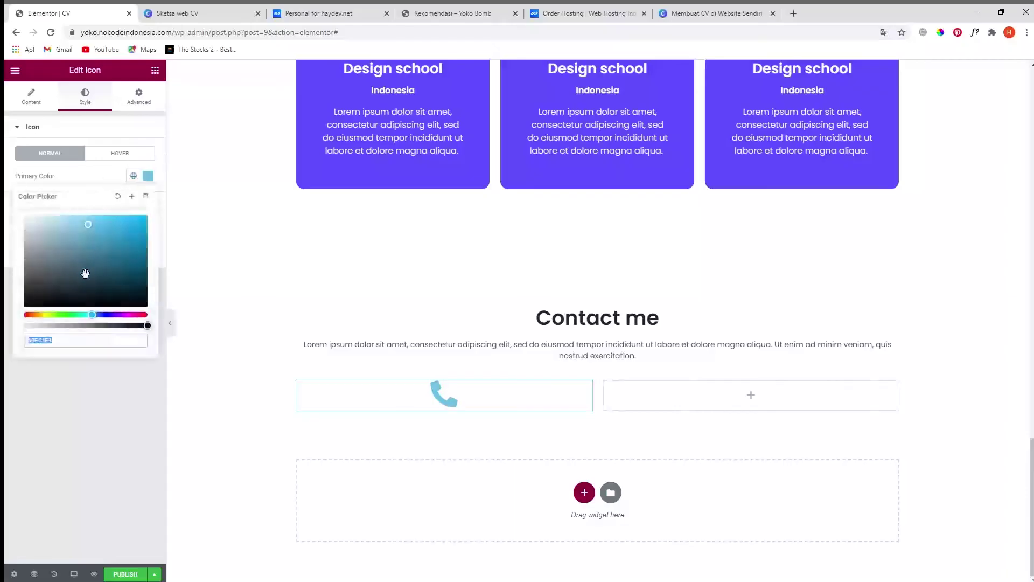
left_click_drag(92, 314, 111, 315)
left_click(75, 210)
left_click(33, 99)
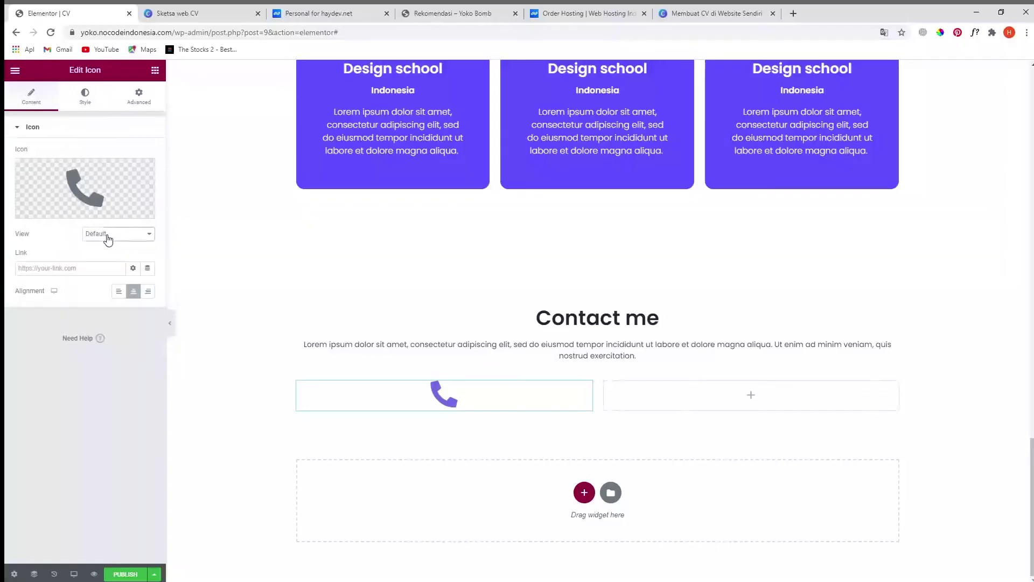
left_click(117, 249)
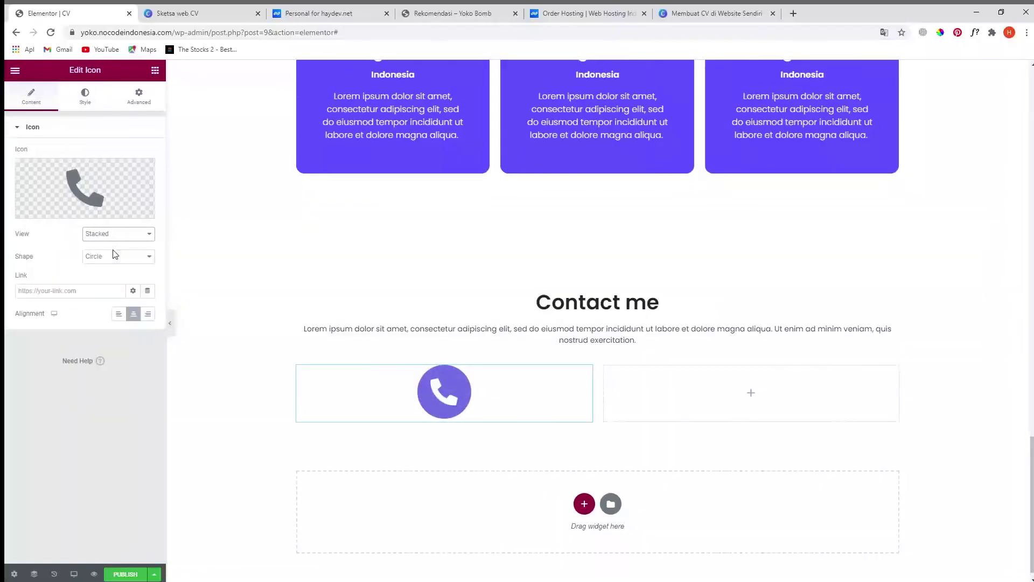
key("Down")
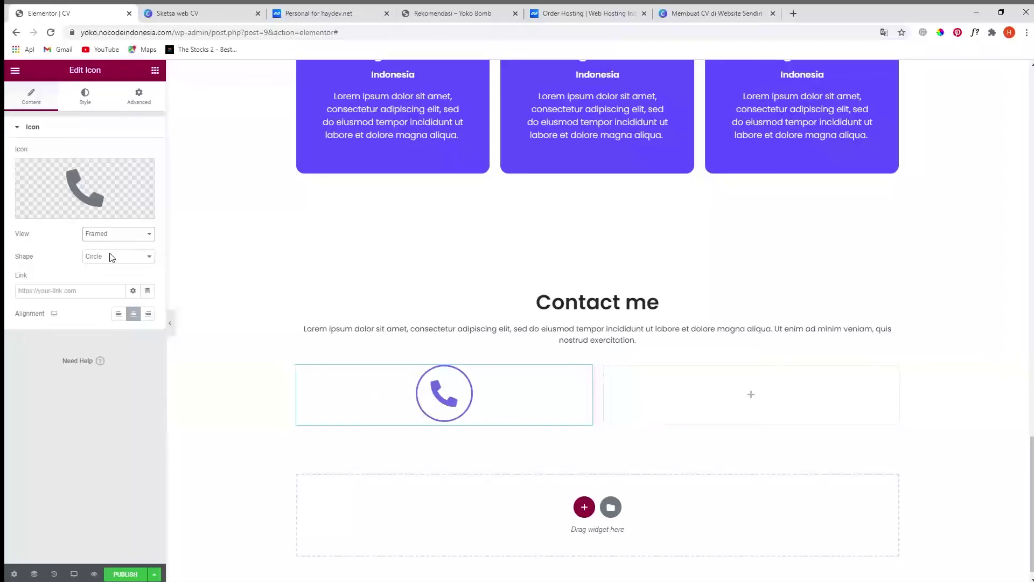
key("Up")
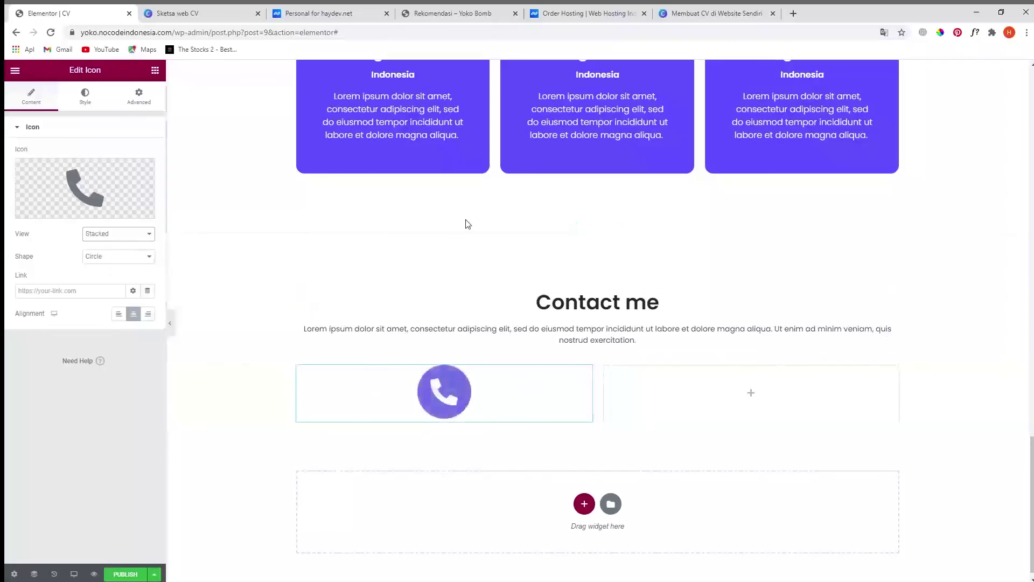
- Apply the Design school cards' purple #5C50FF as the phone icon's primary colour
scroll(466, 222, "up", 2)
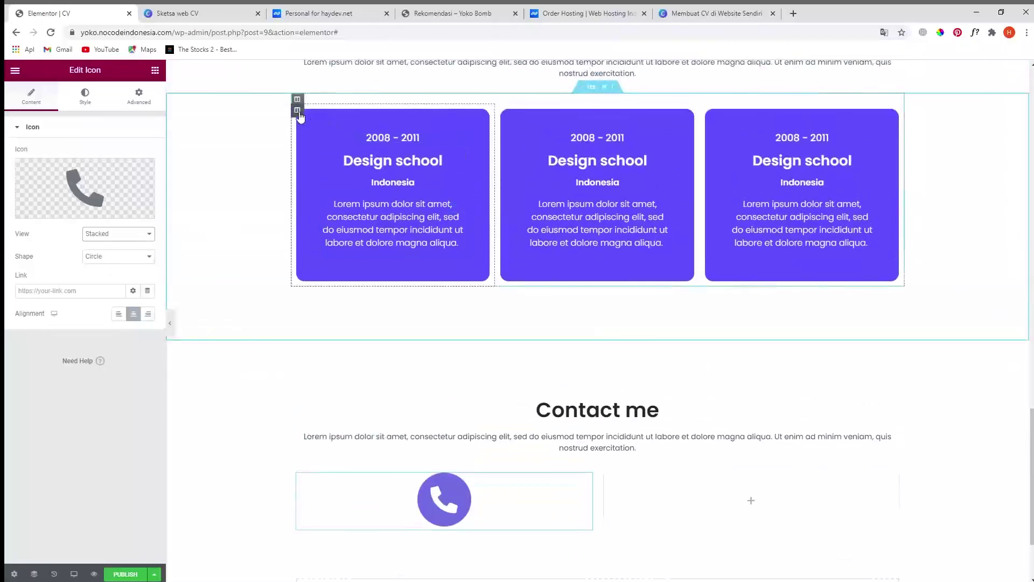
left_click(297, 110)
left_click(147, 198)
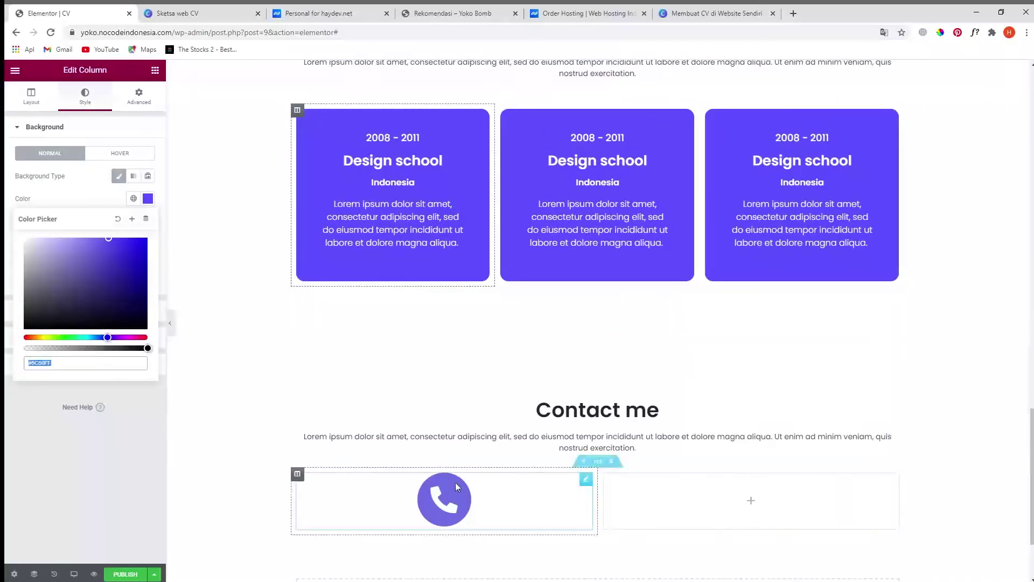
left_click(585, 480)
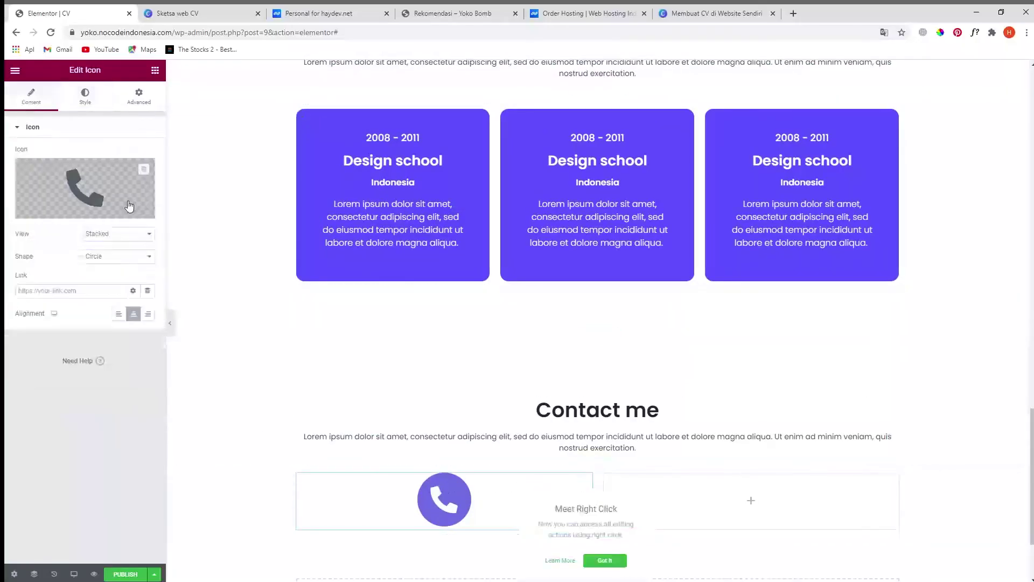
left_click(86, 97)
left_click(148, 177)
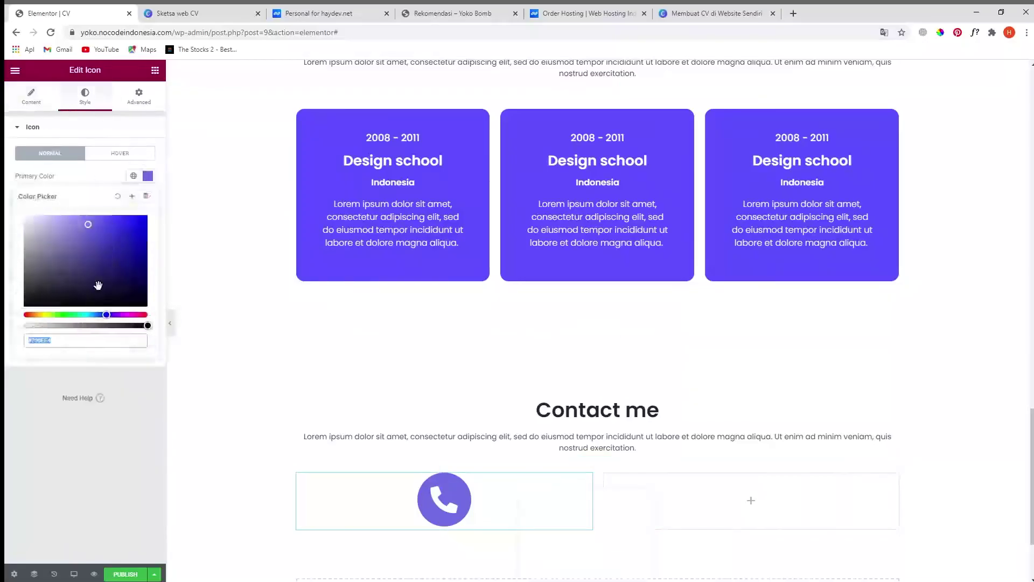
key("ctrl+v")
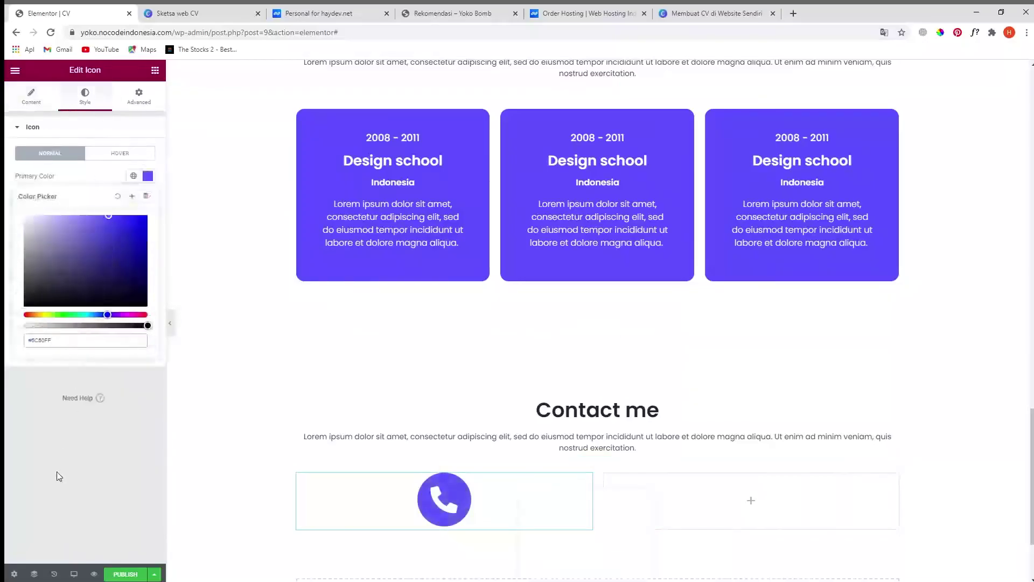
left_click(57, 475)
scroll(470, 426, "down", 2)
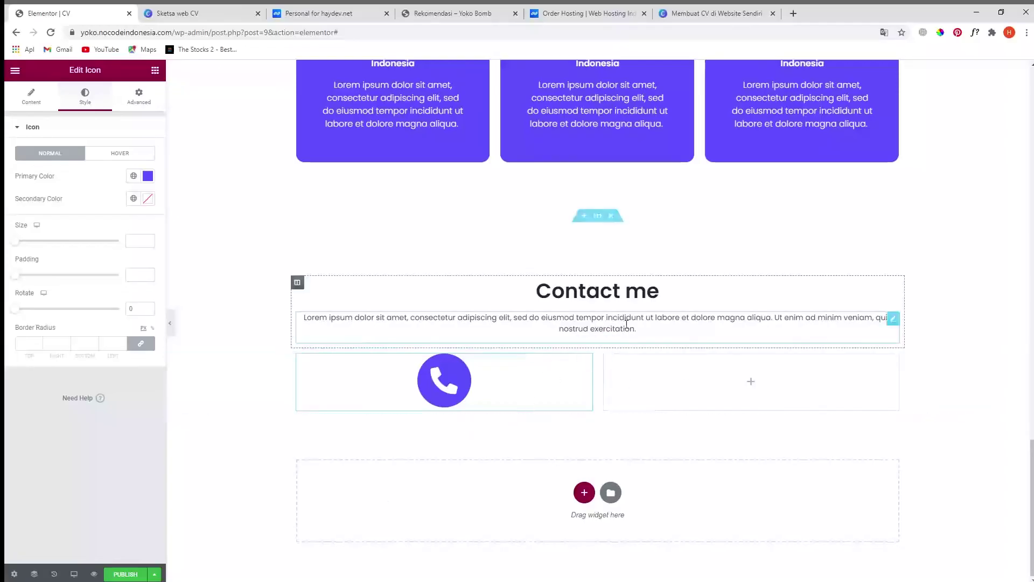
- Copy the Contact me heading under the phone icon, retitle it 'Phone' at 24px
right_click(893, 291)
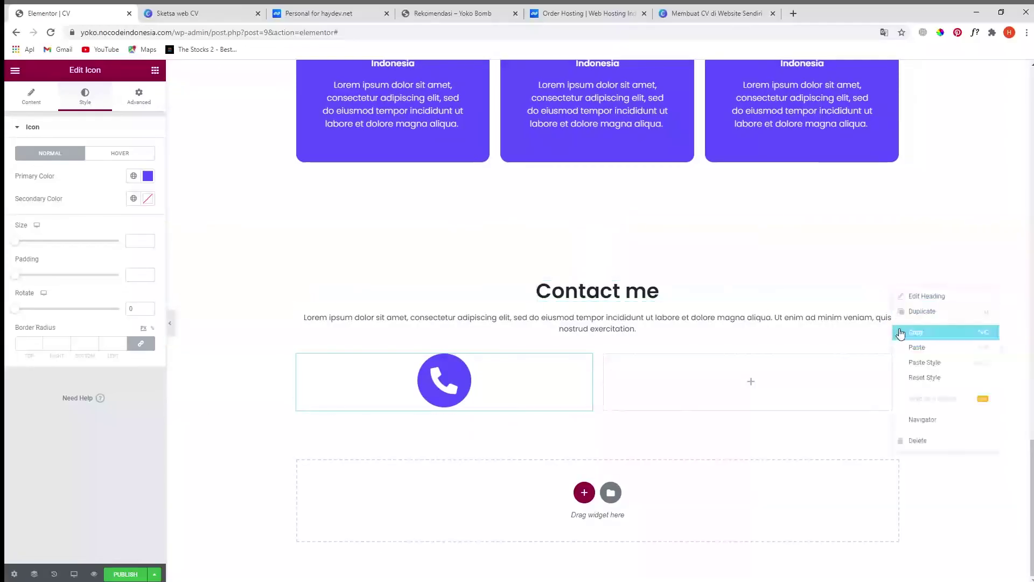
left_click(917, 314)
left_click_drag(892, 315, 478, 405)
left_click(97, 176)
key("ctrl+a")
type("Phone")
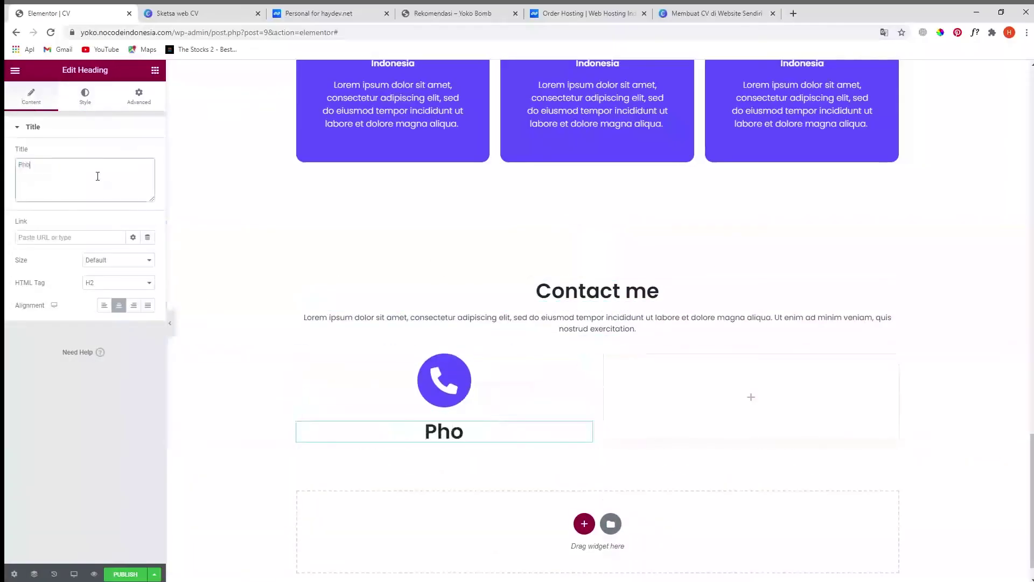
left_click(86, 95)
left_click(148, 177)
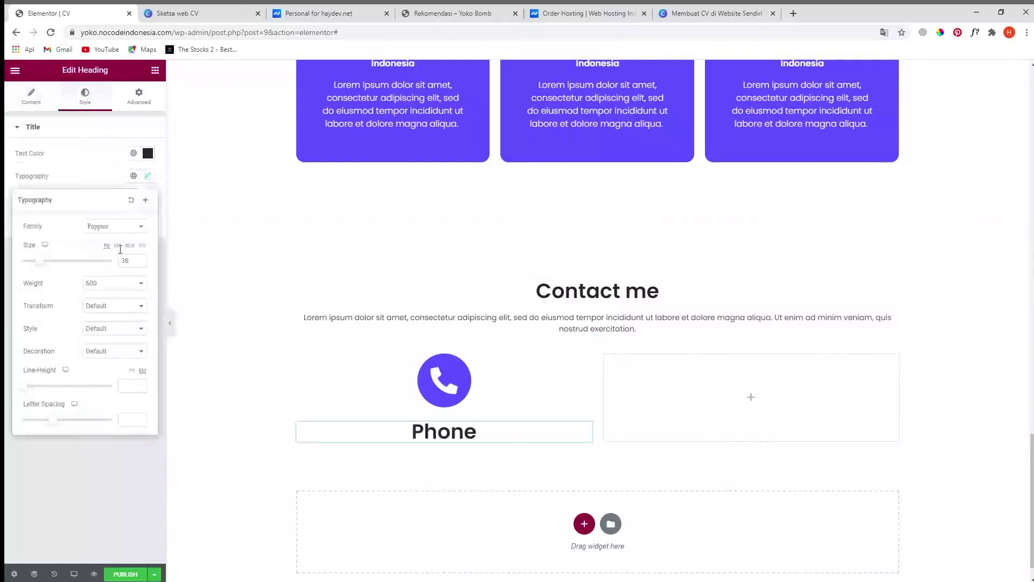
type("24")
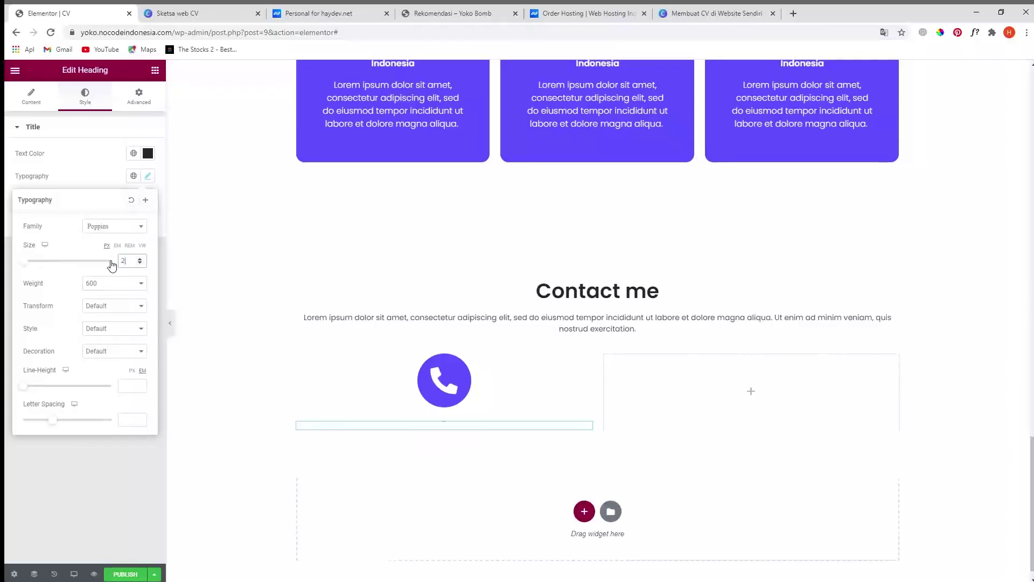
left_click(89, 495)
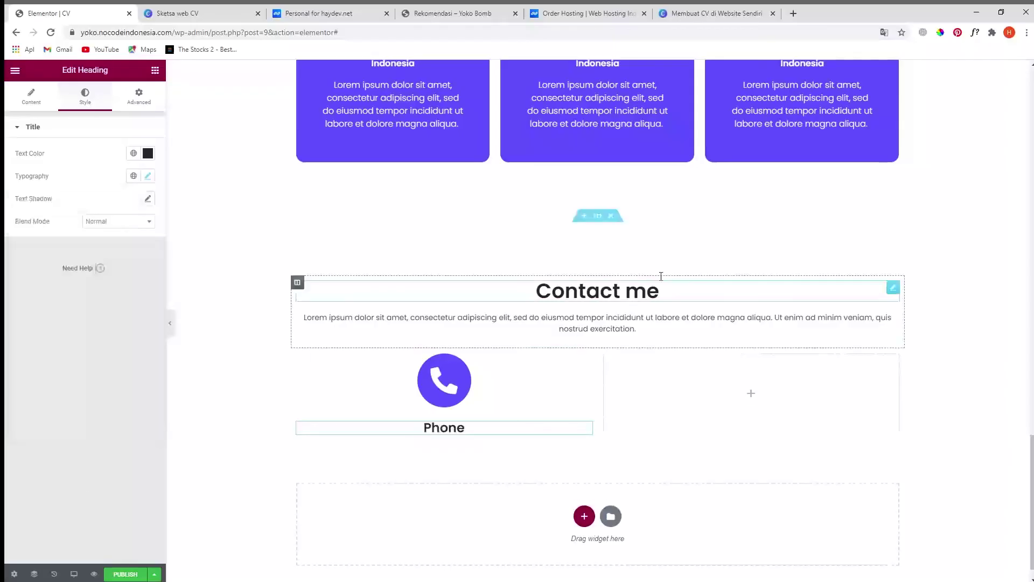
- Paste the Contact me paragraph under the Phone heading and replace its text with the phone number
right_click(894, 321)
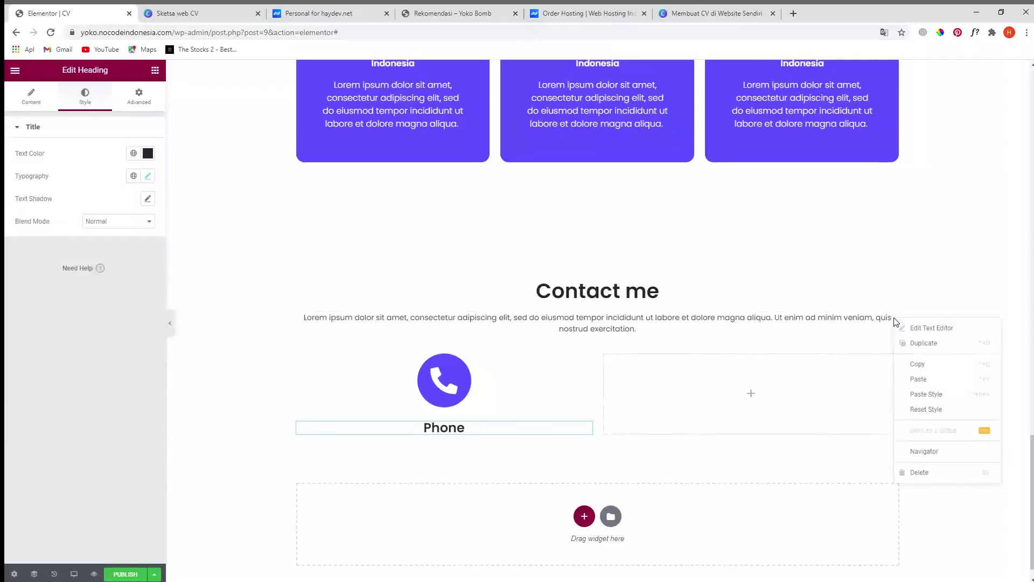
left_click(935, 372)
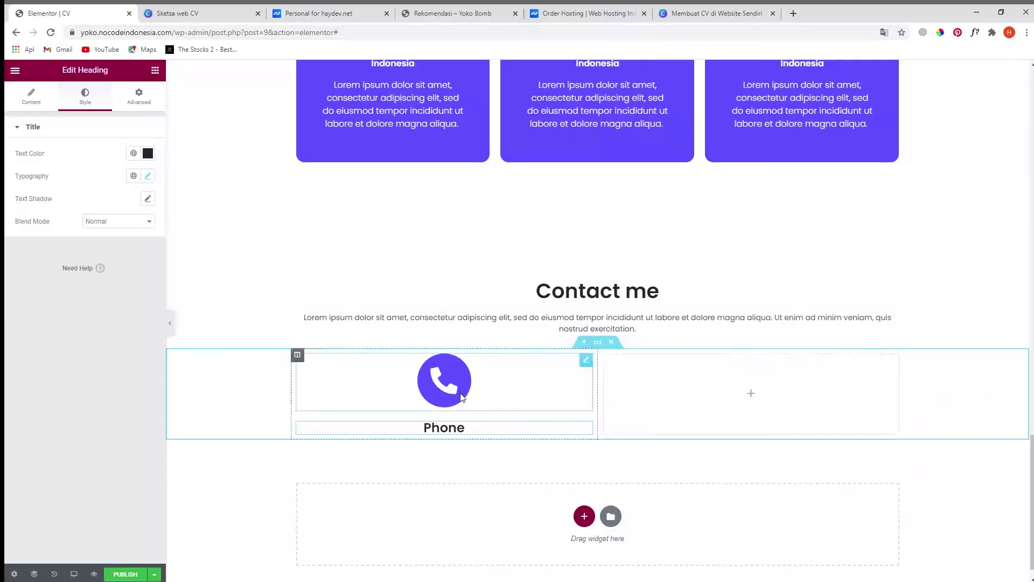
right_click(589, 429)
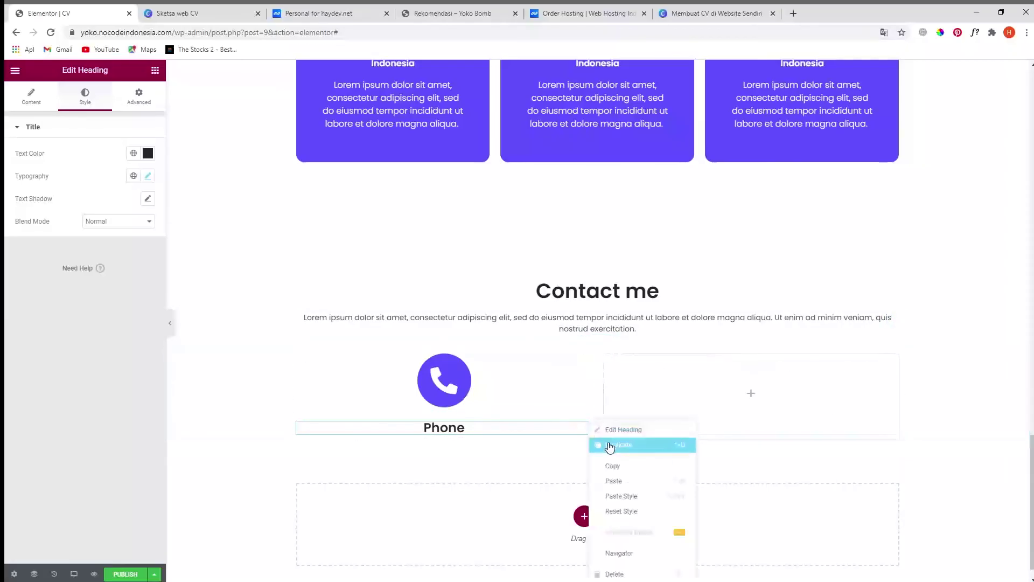
left_click(618, 479)
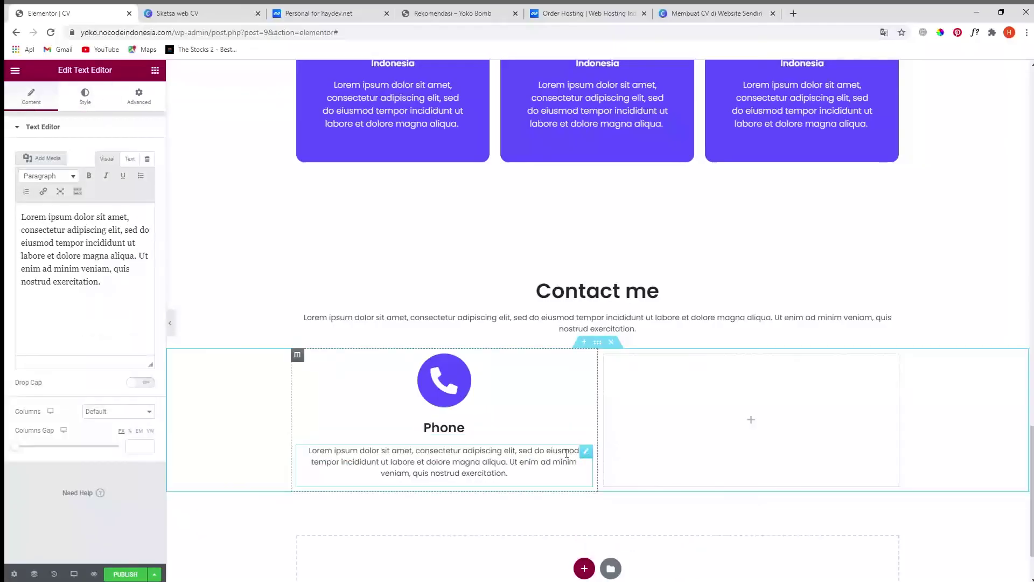
left_click(382, 459)
left_click(87, 291)
key("ctrl+a")
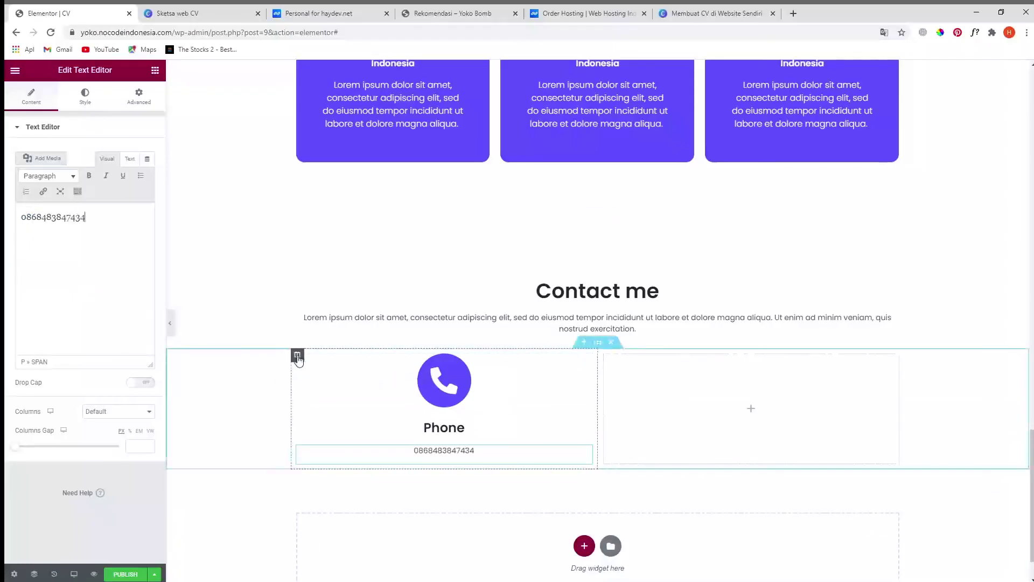
- Duplicate the Phone column and swap its icon for the envelope found by searching 'env'
right_click(297, 358)
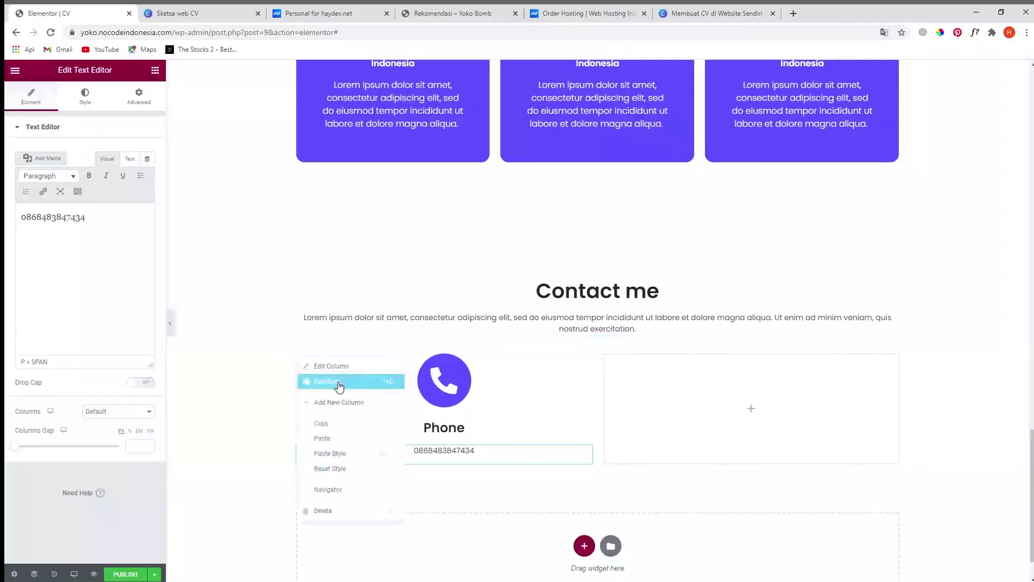
left_click(337, 383)
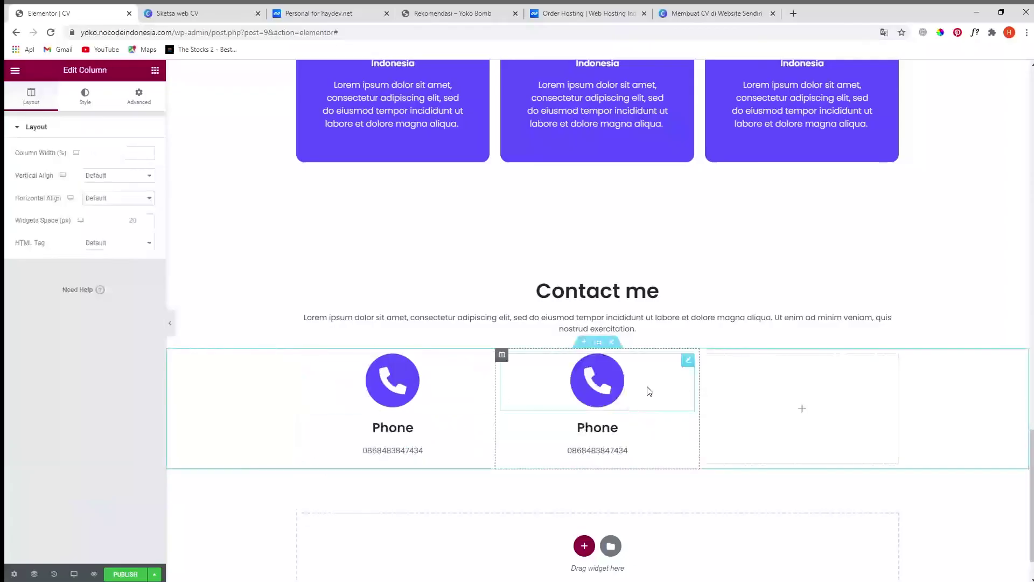
left_click(688, 360)
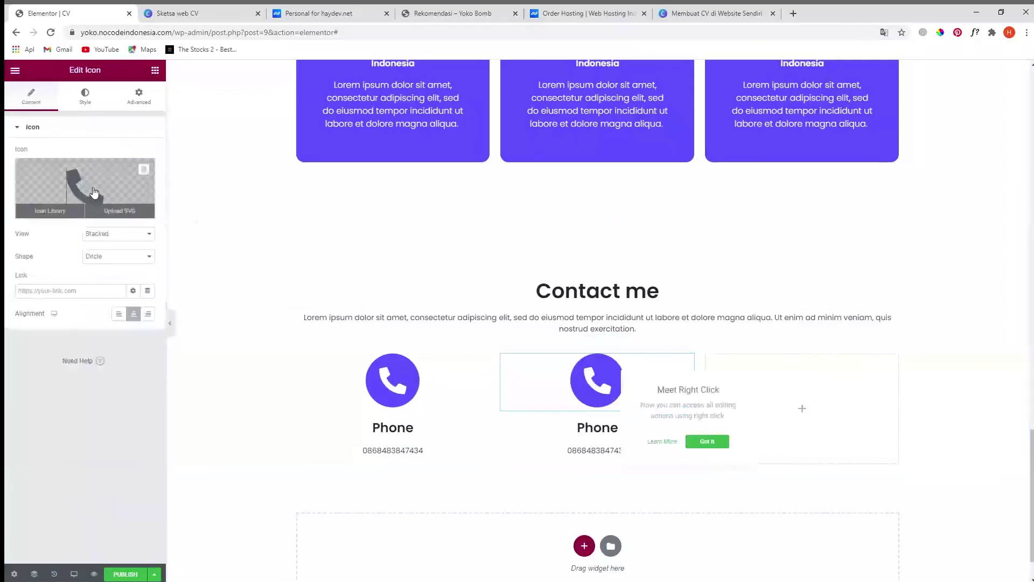
left_click(93, 192)
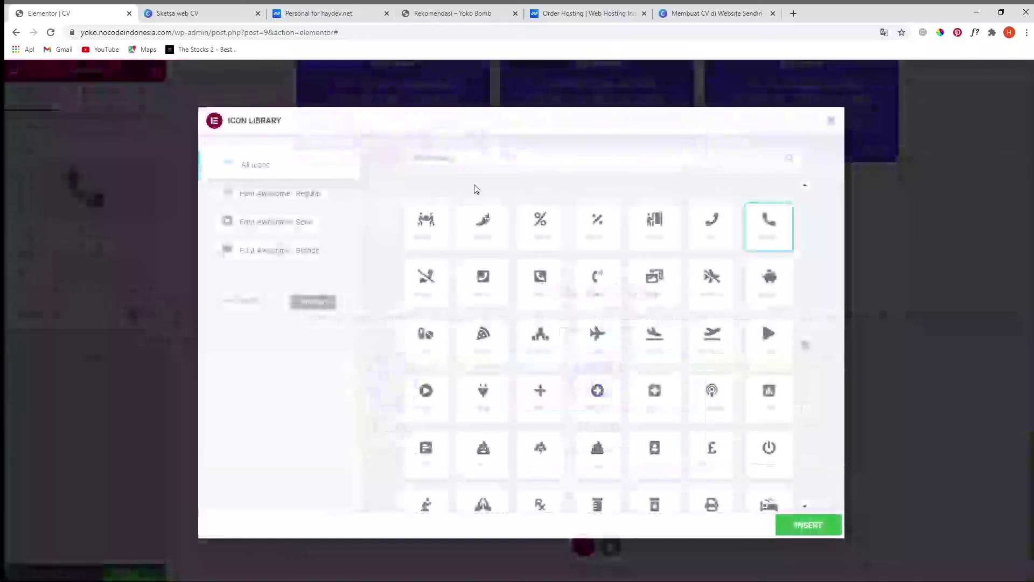
left_click(461, 159)
type("en")
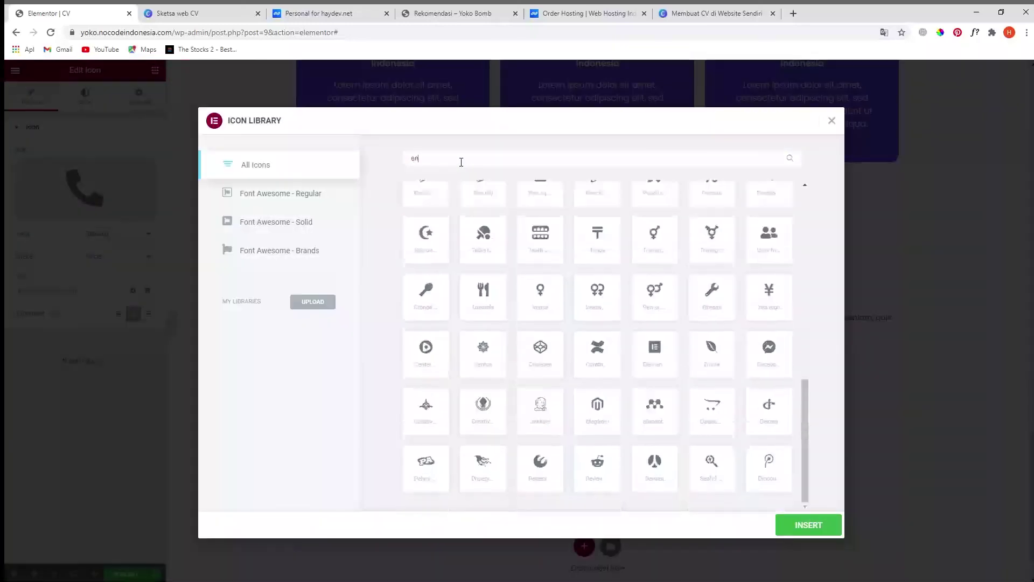
type("v")
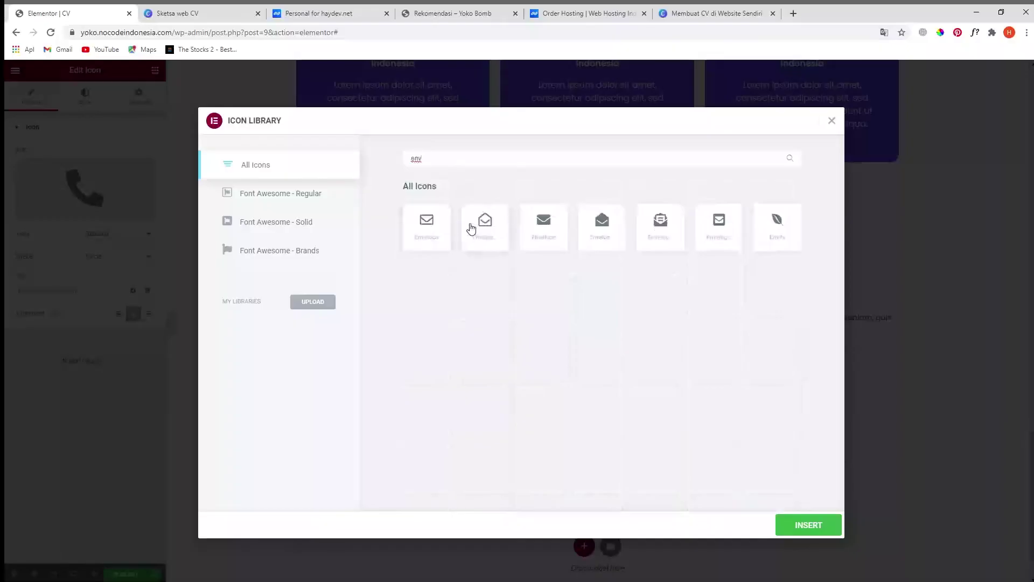
left_click(440, 230)
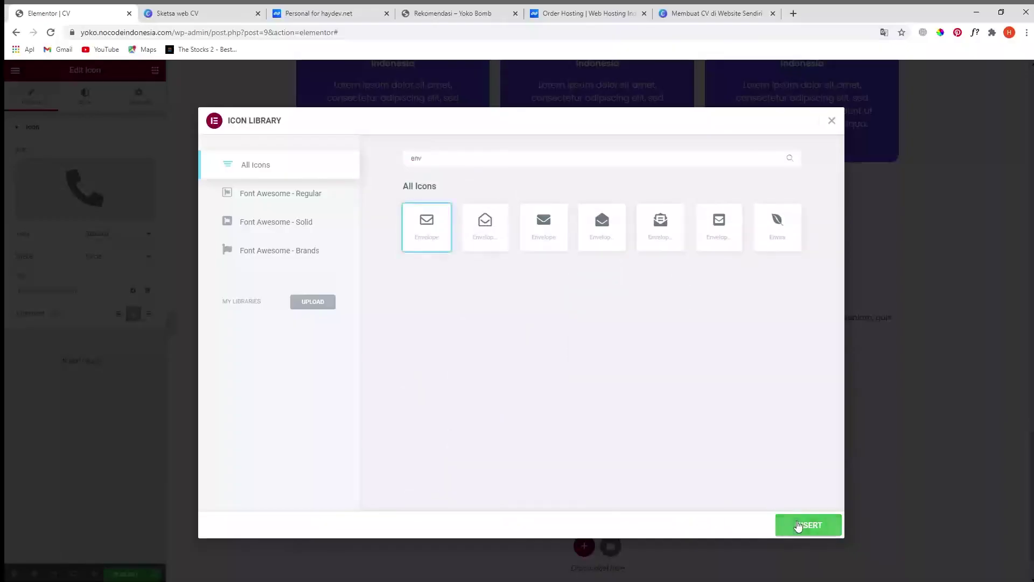
left_click(808, 525)
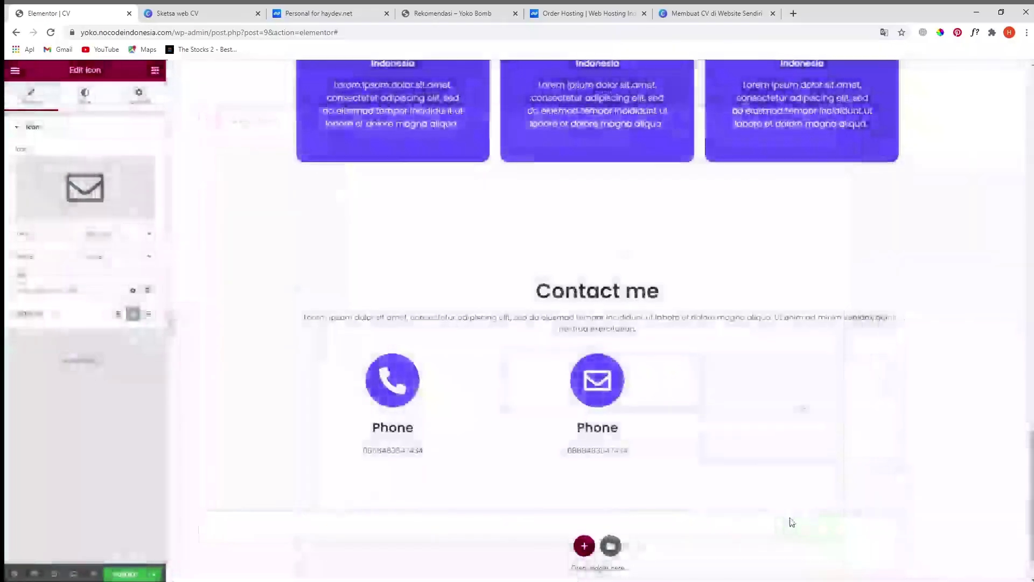
- Retitle the copied heading 'Email' and replace the phone number with the e-mail address
left_click(597, 427)
left_click(77, 182)
type("Email")
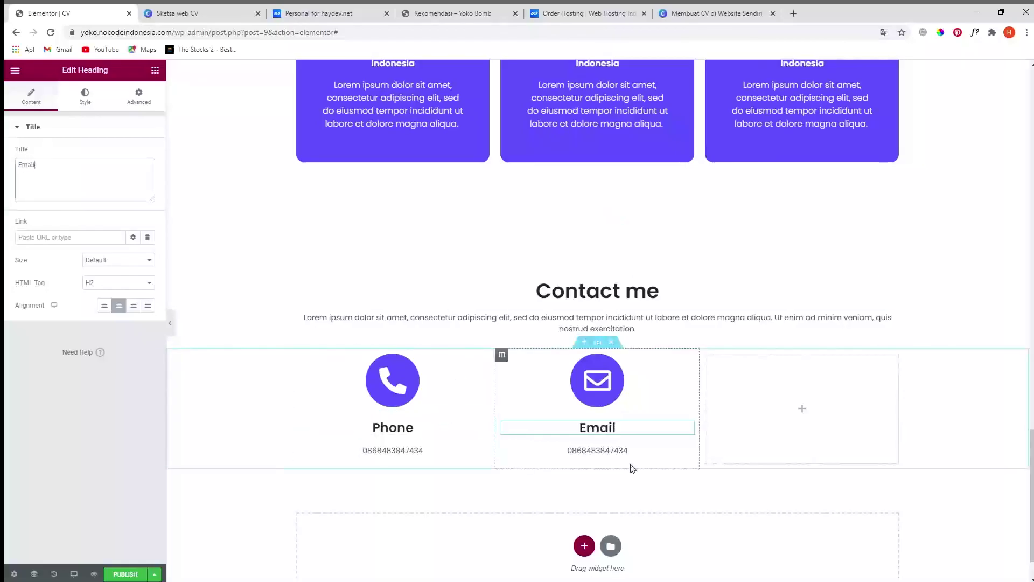
left_click(619, 455)
double_click(68, 217)
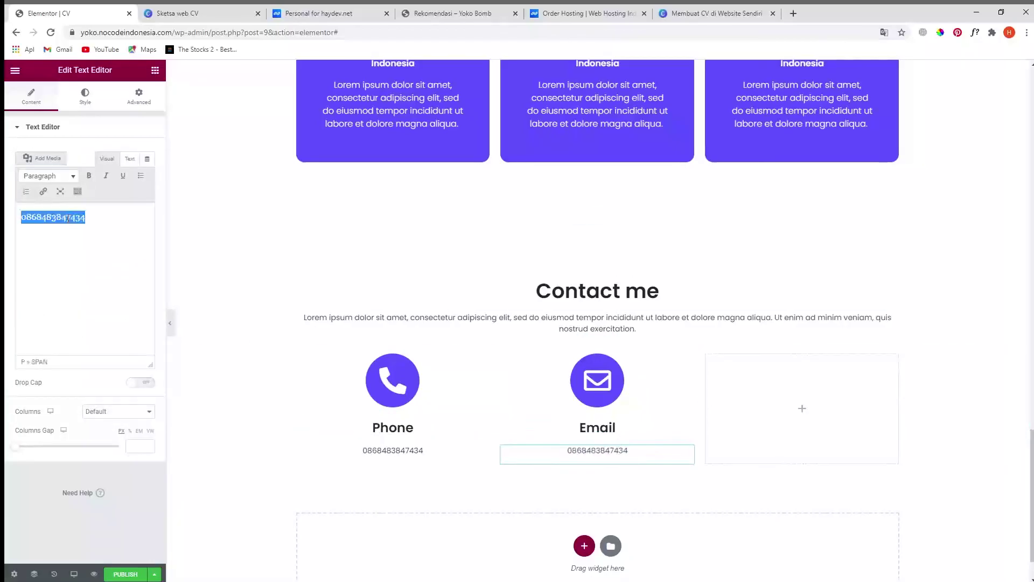
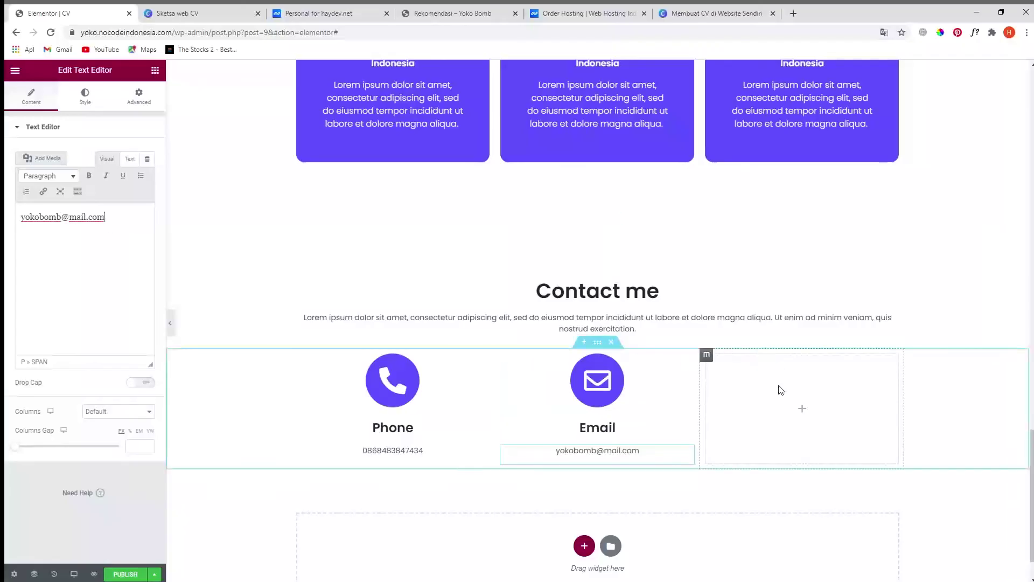
- Duplicate the Email column and delete the leftover empty column
right_click(501, 354)
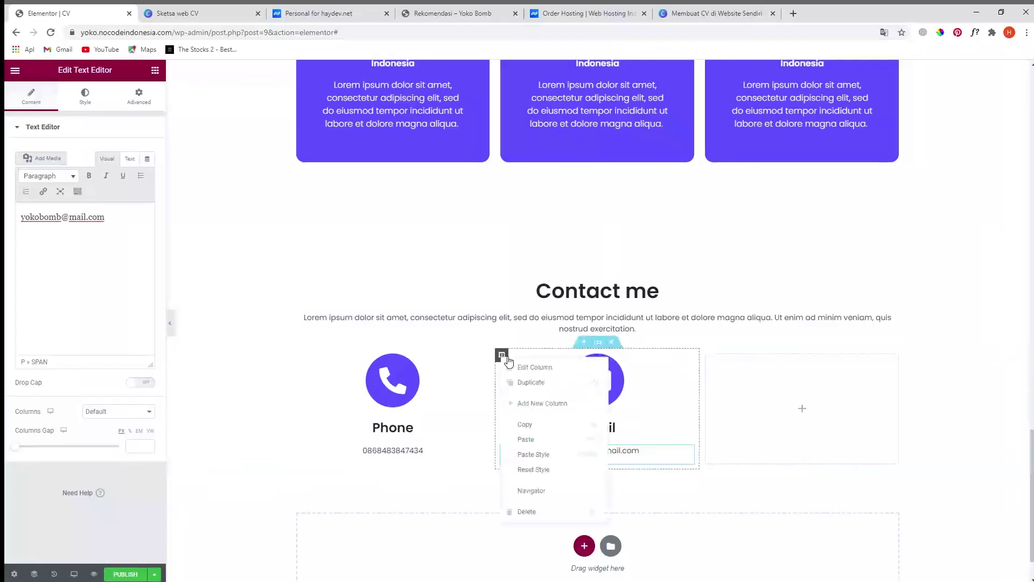
left_click(536, 384)
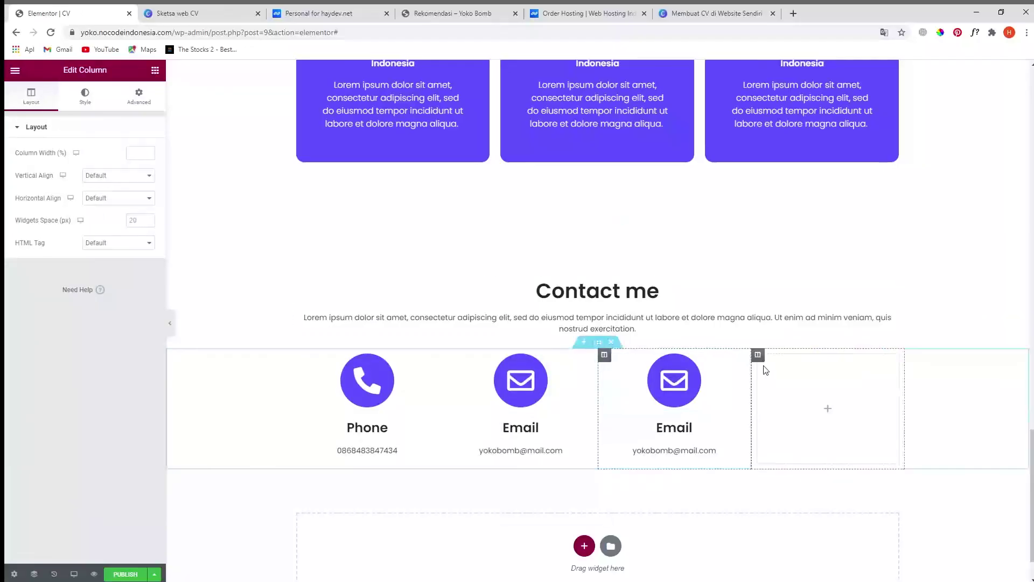
right_click(758, 357)
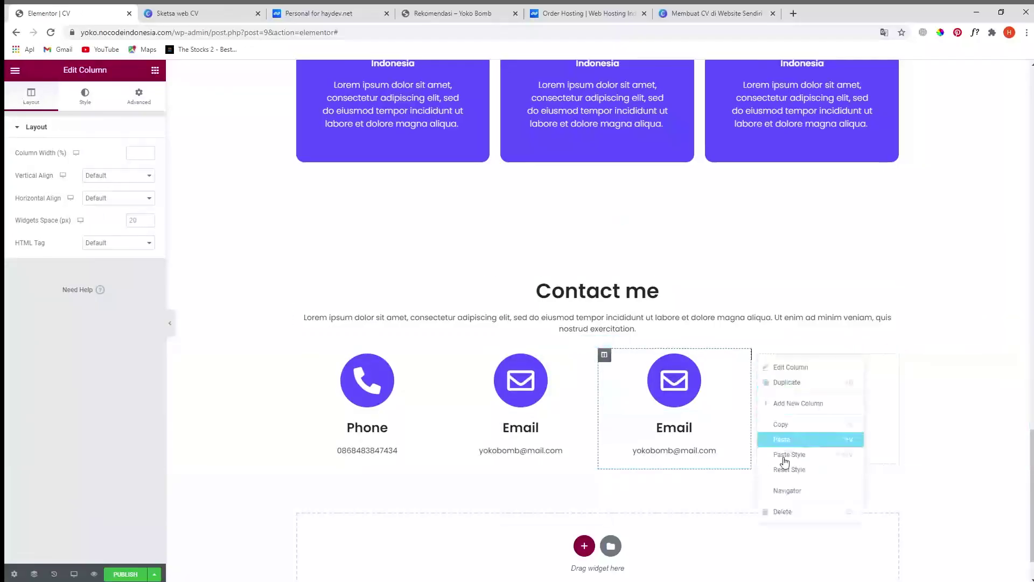
left_click(775, 510)
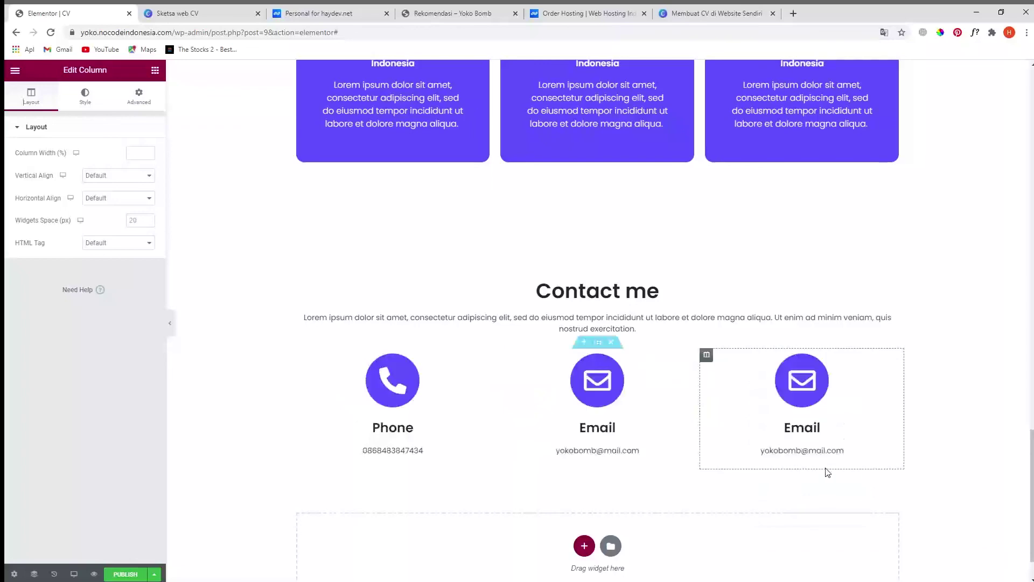
left_click(869, 377)
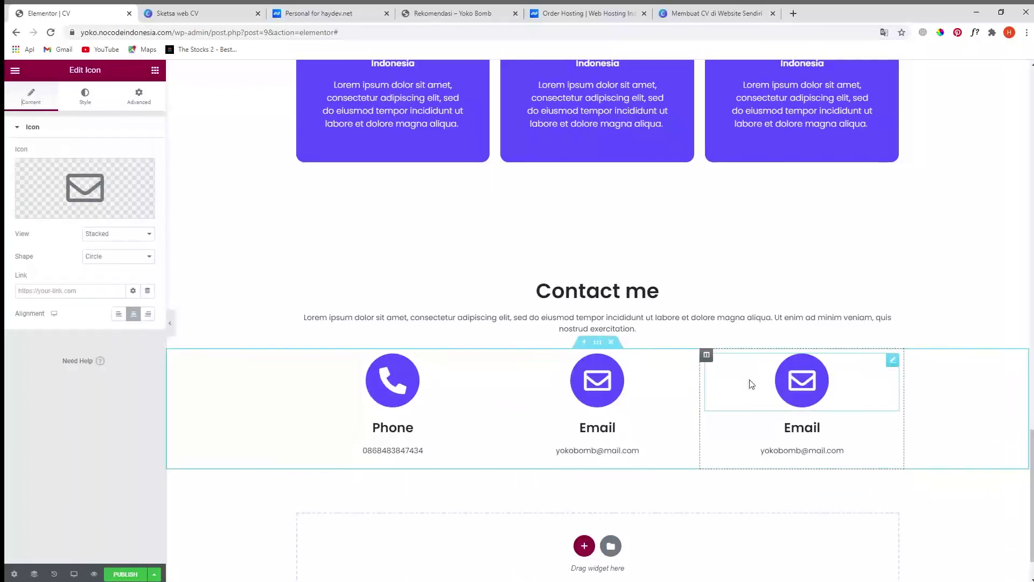
left_click(85, 188)
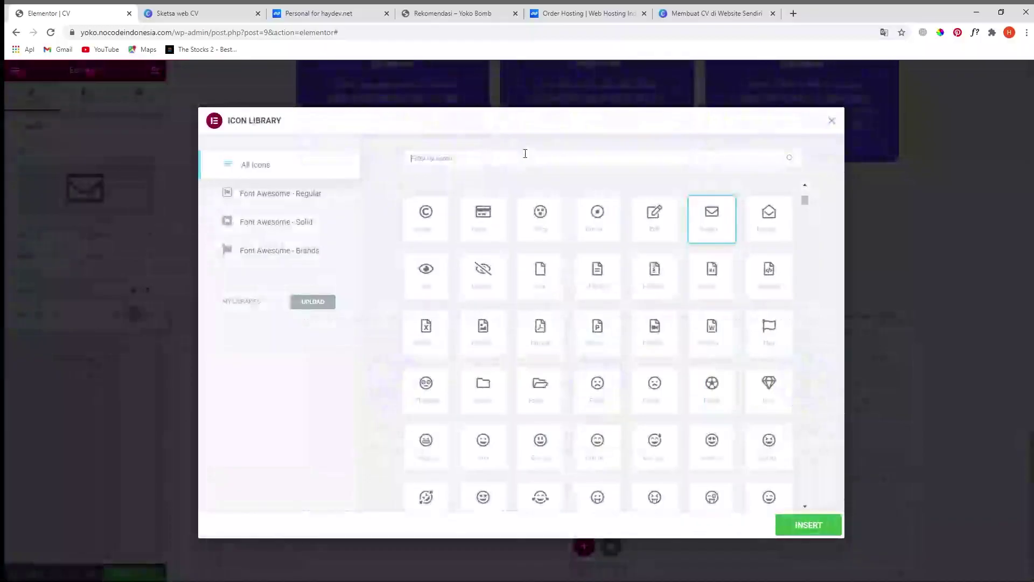
- Set the third column's icon to the map pin found by searching 'pin'
type("pin")
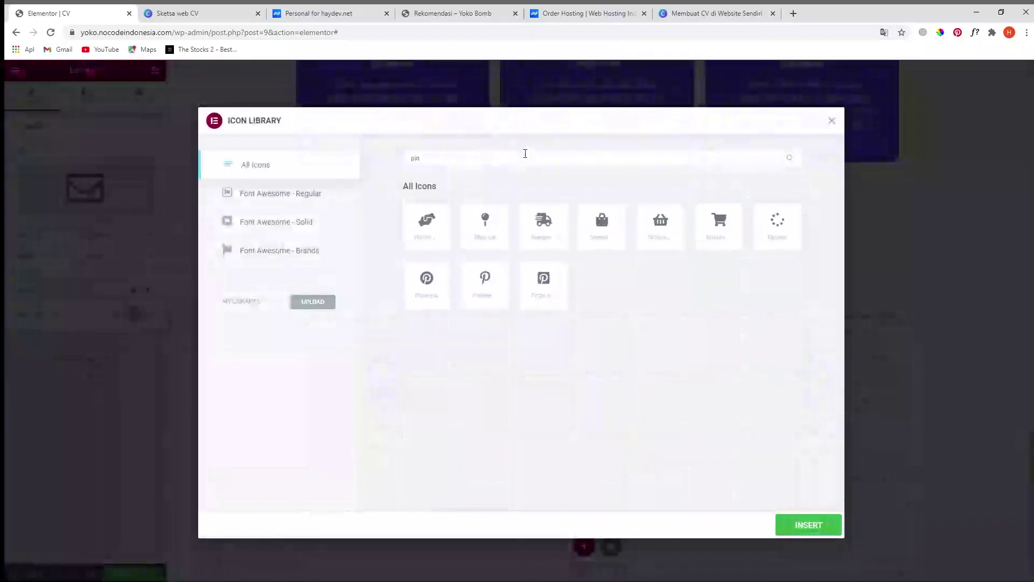
left_click(497, 239)
left_click(802, 526)
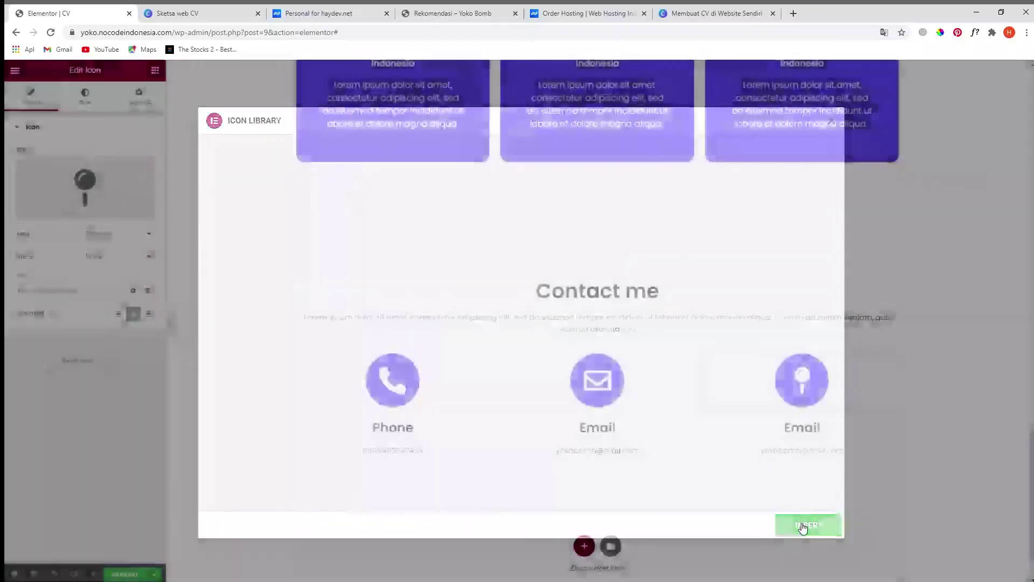
- Retitle the third column's heading 'Address' and replace its text with the street address
left_click(818, 427)
triple_click(76, 186)
type("Address")
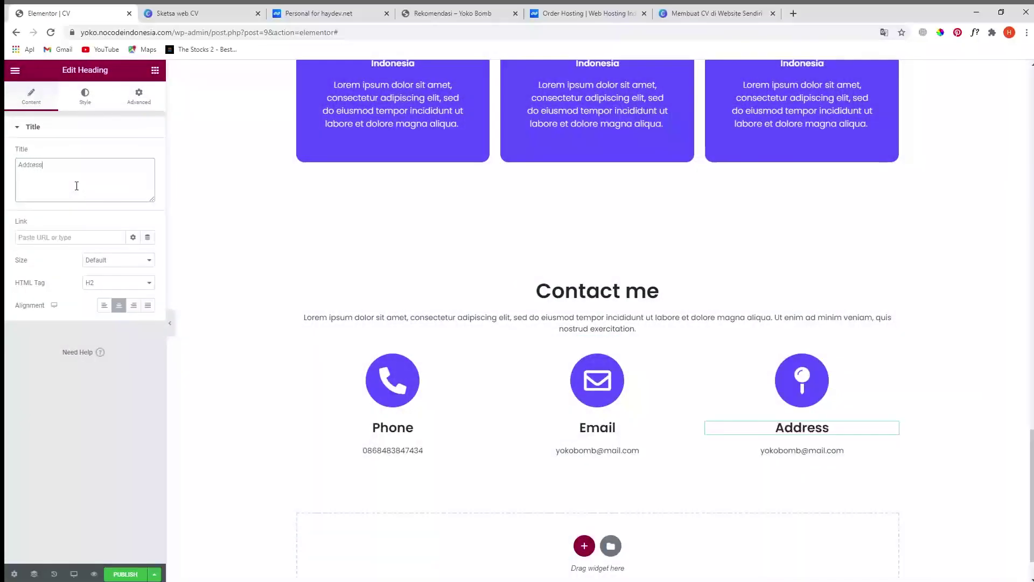
left_click(796, 451)
triple_click(87, 214)
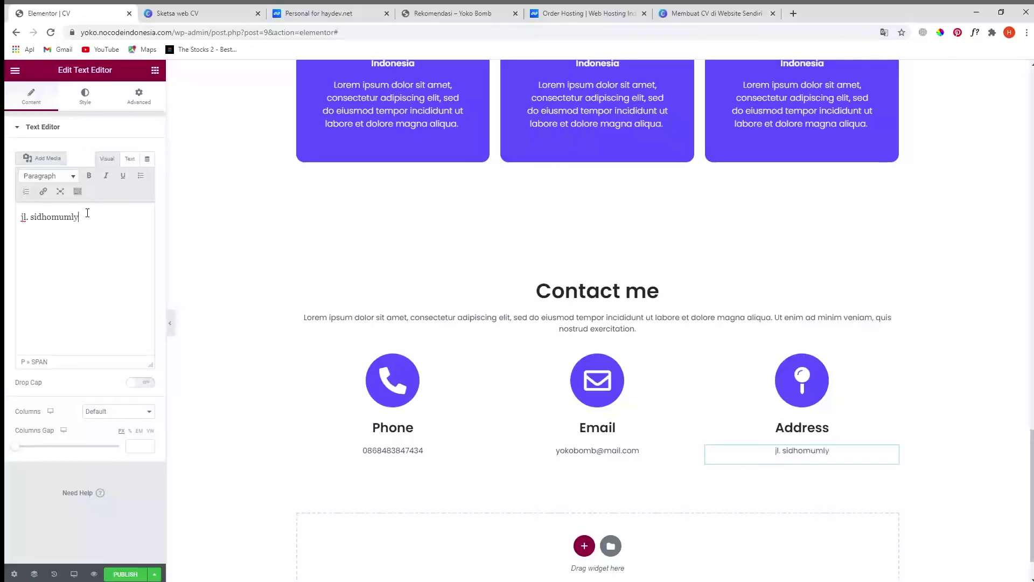
scroll(858, 504, "down", 1)
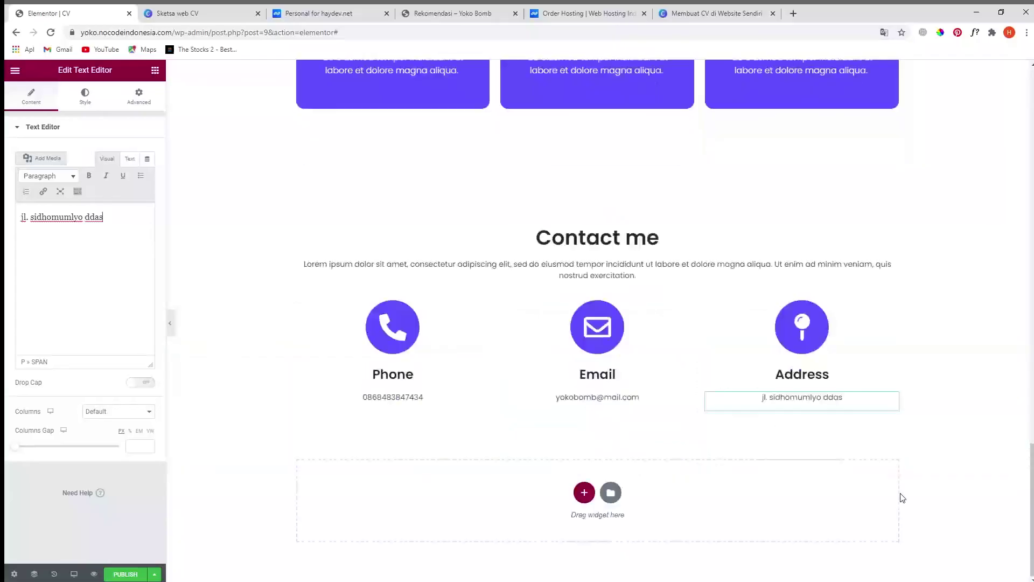
- Inspect the hero section's light #E3EEFF background colour, then scroll through the finished page
left_click_drag(1031, 550, 951, 182)
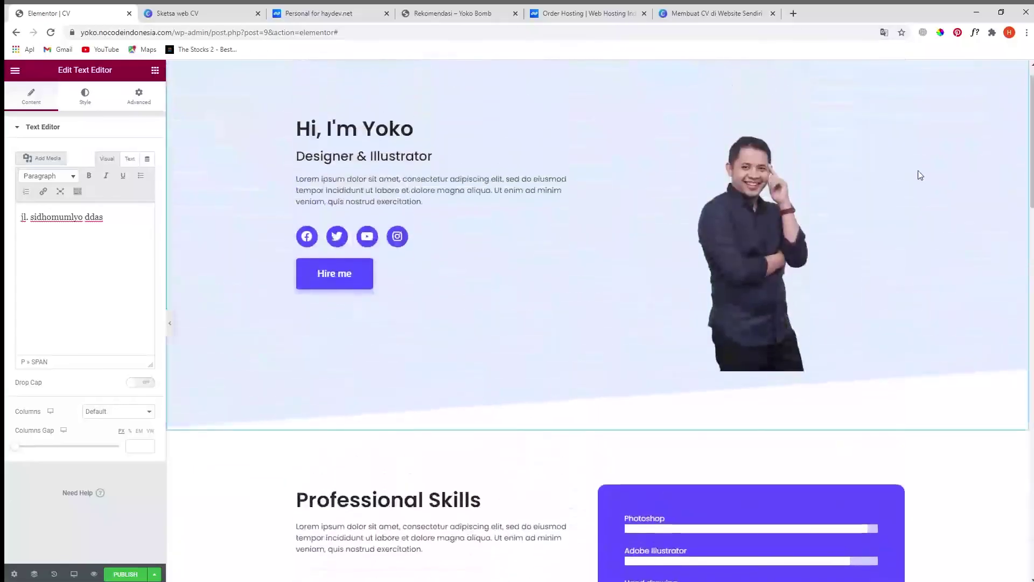
scroll(667, 131, "up", 1)
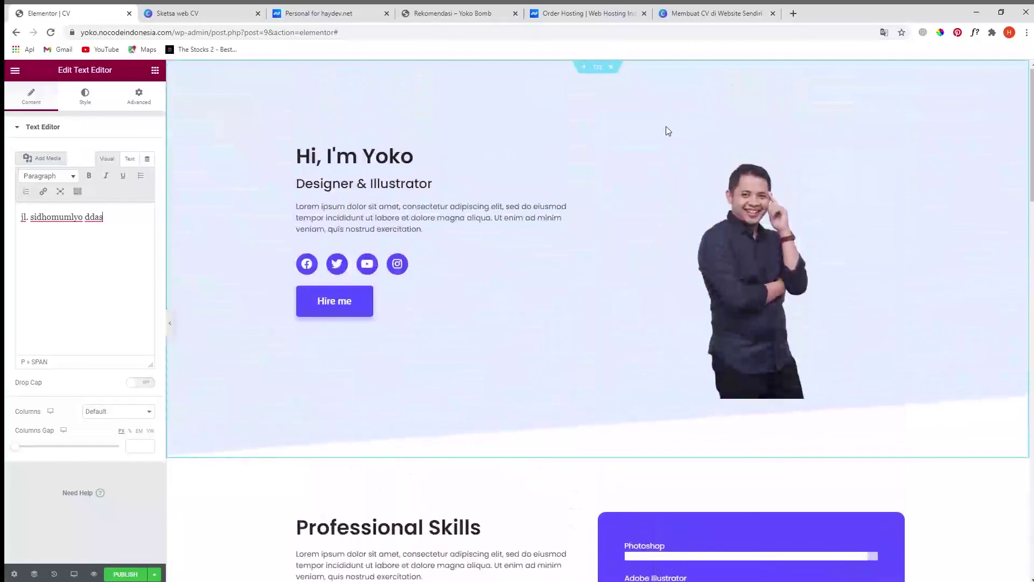
left_click(598, 68)
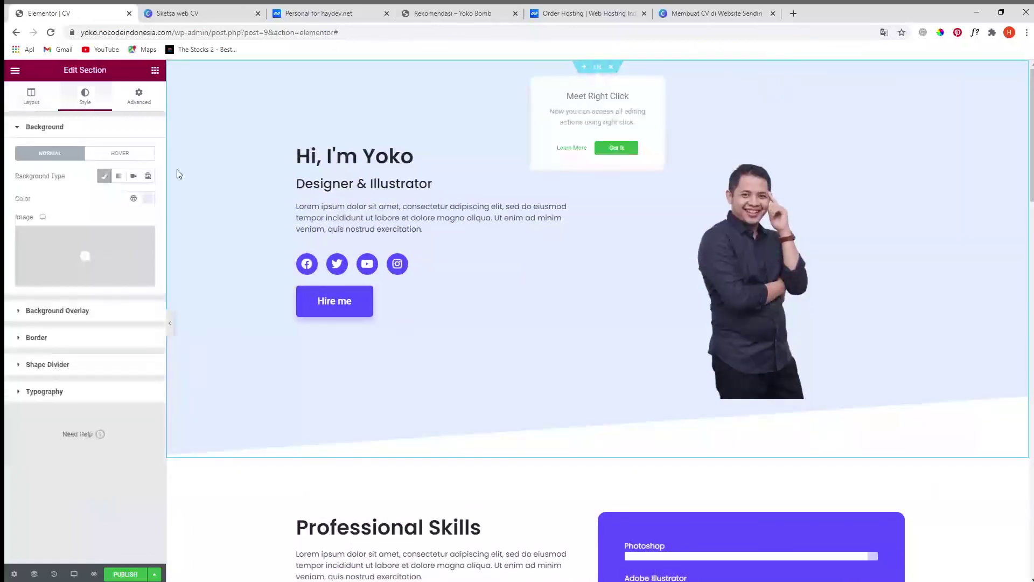
left_click(147, 199)
key("ctrl+c")
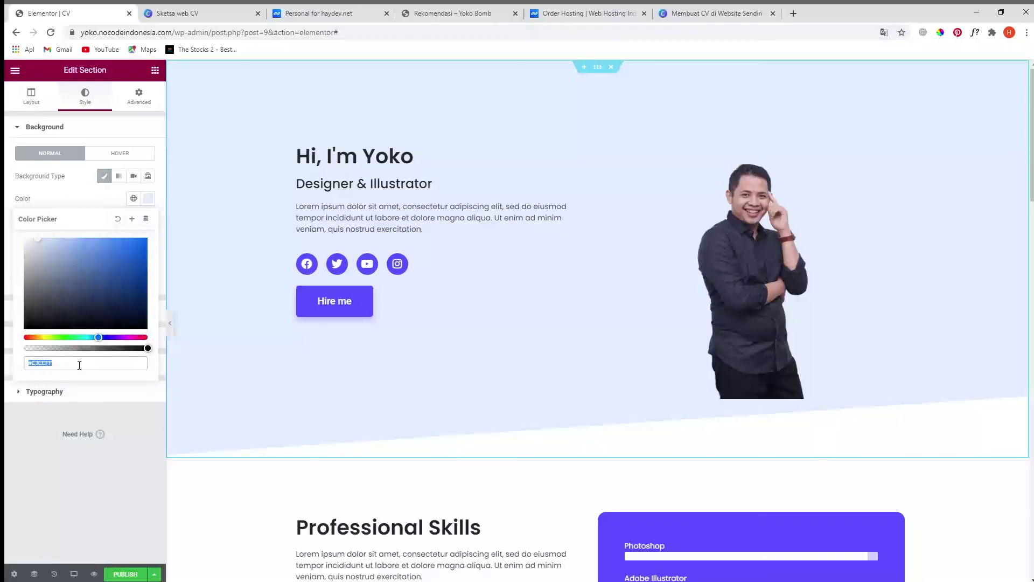
left_click(54, 500)
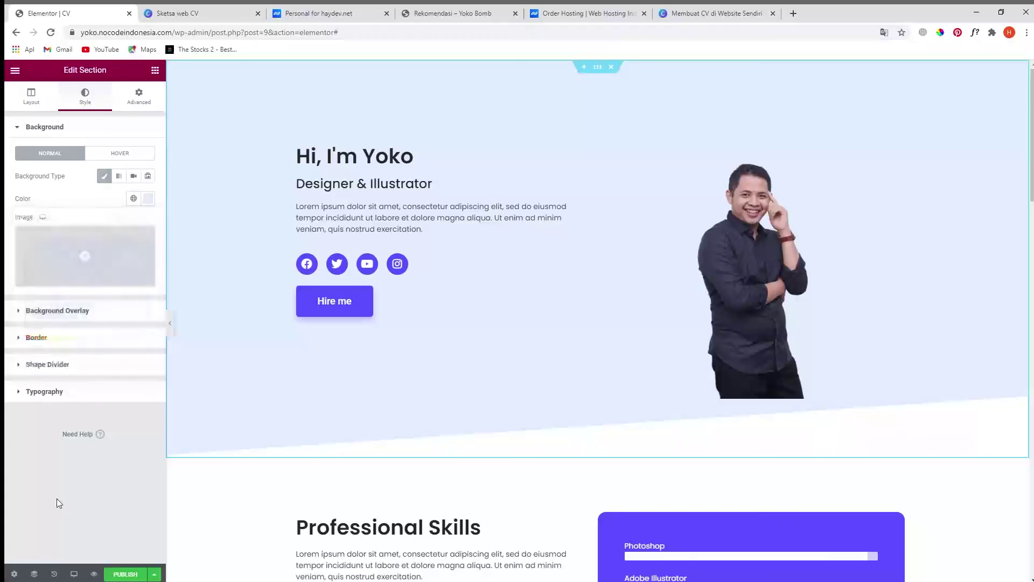
scroll(606, 479, "down", 3)
scroll(604, 479, "up", 1)
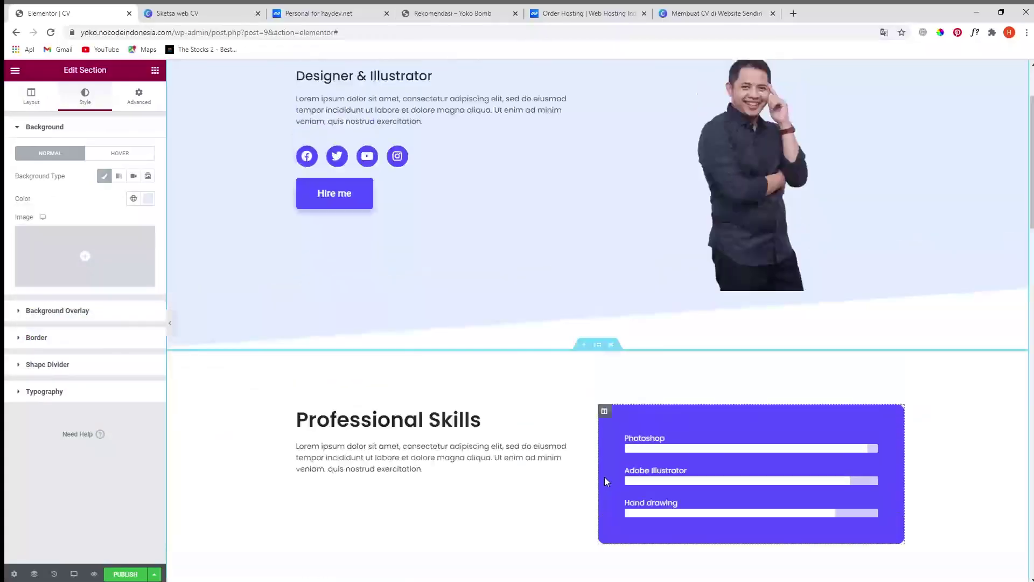
scroll(571, 473, "down", 4)
scroll(630, 471, "up", 4)
scroll(767, 217, "up", 2)
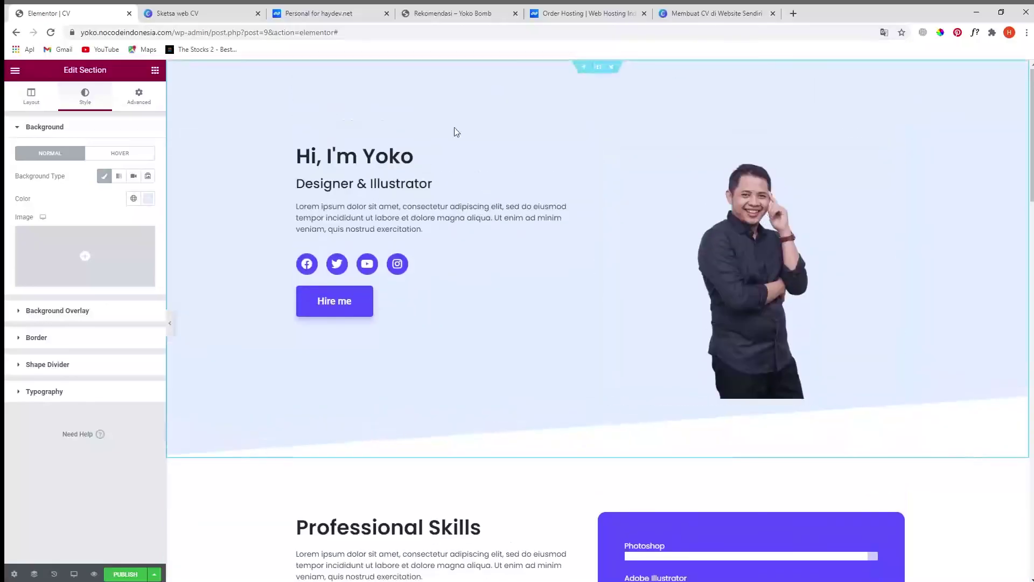
scroll(593, 328, "down", 3)
scroll(562, 373, "down", 6)
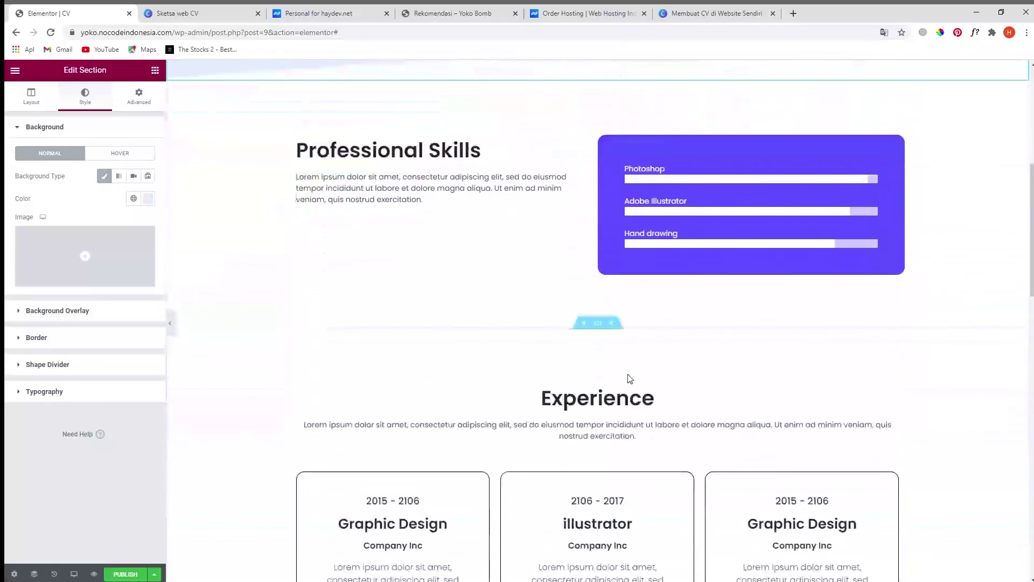
scroll(636, 391, "down", 1)
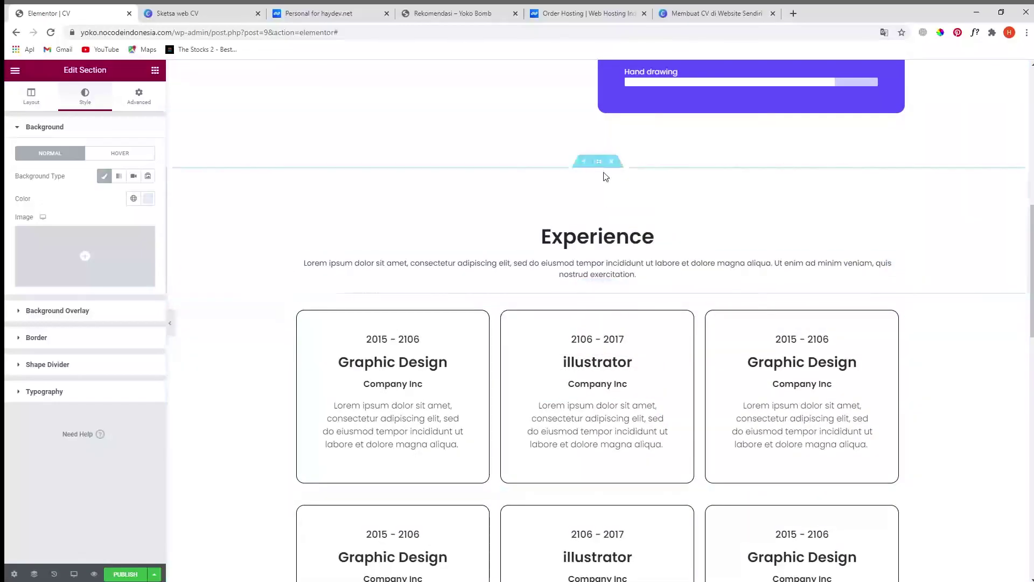
- Set the Experience heading section's background to Classic and bring up its colour setting
left_click(595, 164)
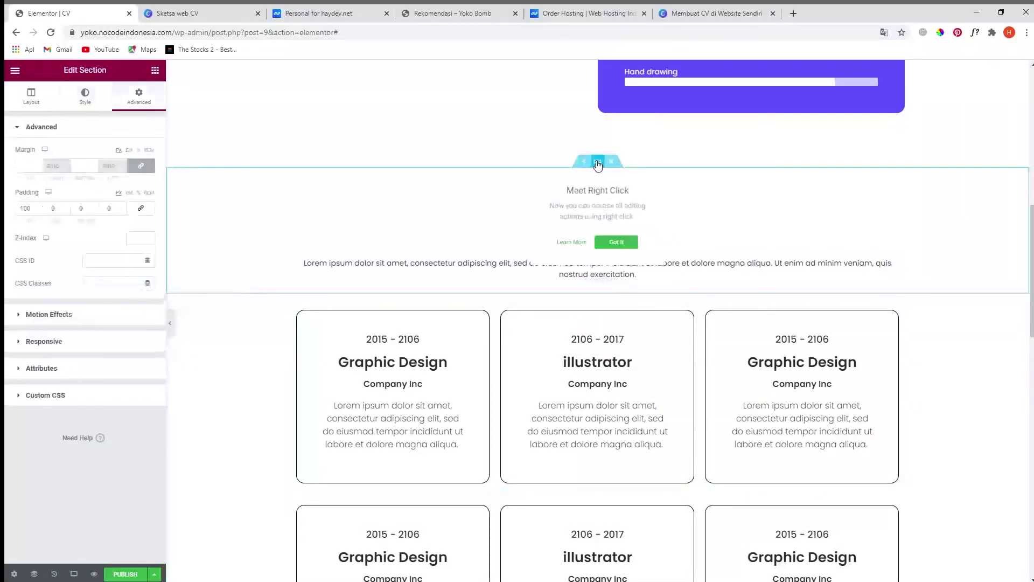
left_click(86, 97)
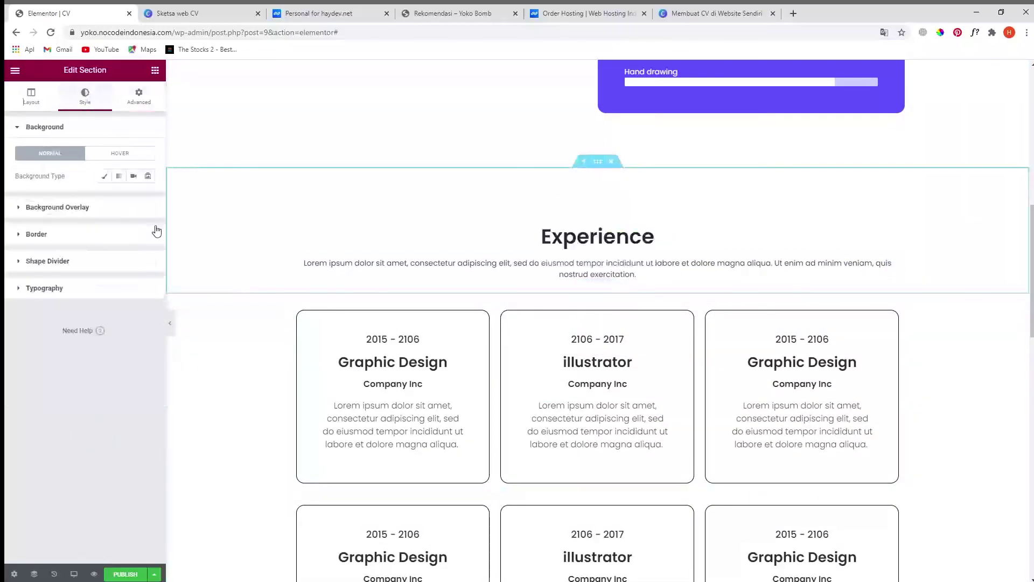
left_click(105, 176)
left_click(147, 198)
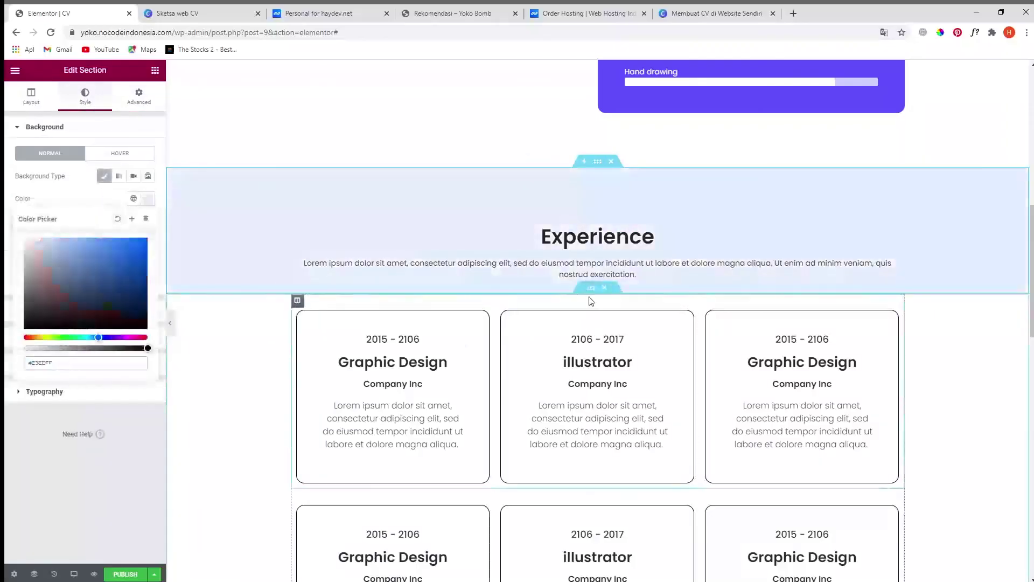
- Give the outer section holding the Experience cards a Classic #E3EEFF lavender background
left_click(587, 293)
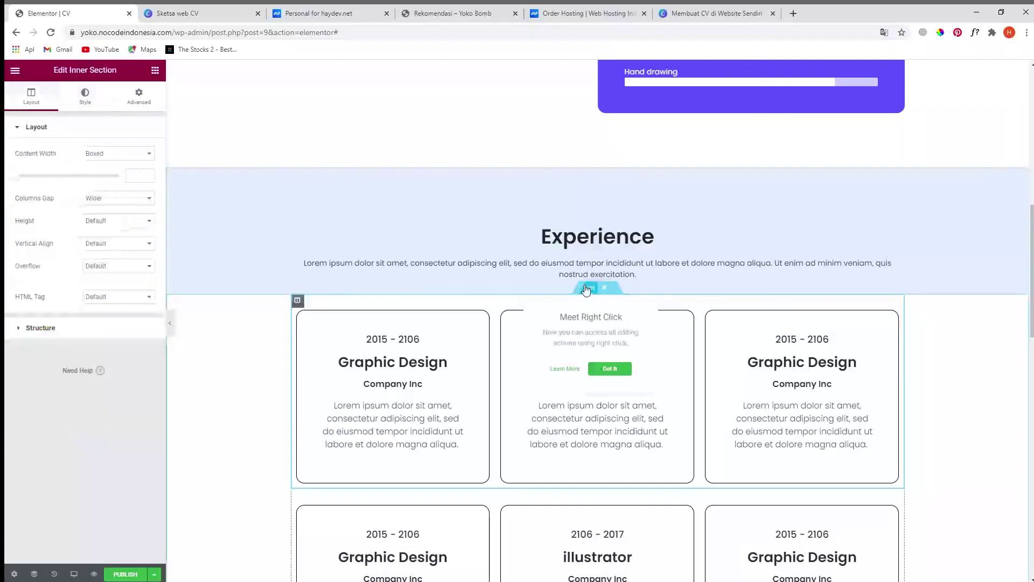
left_click(595, 290)
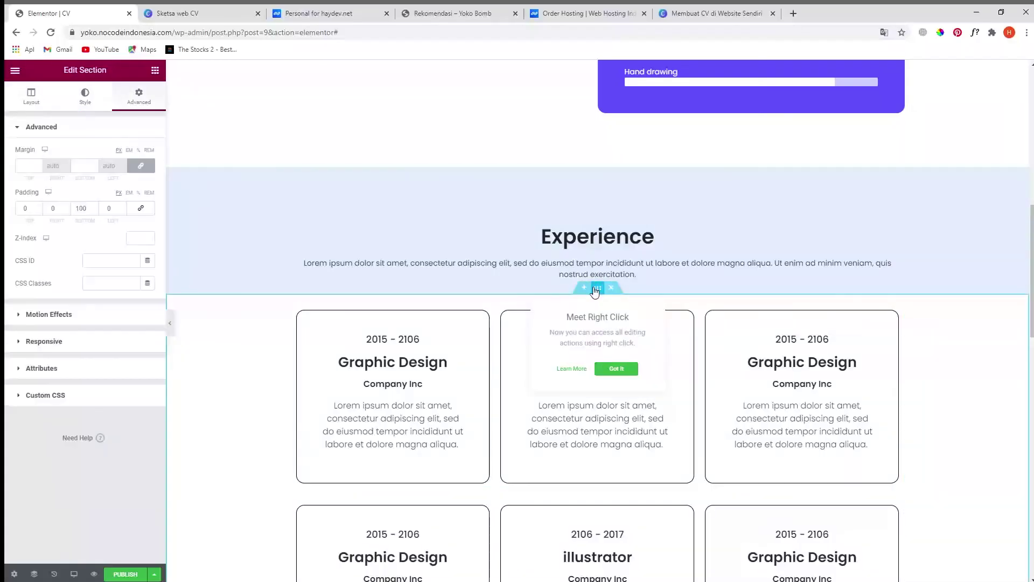
left_click_drag(596, 292, 102, 166)
left_click(87, 99)
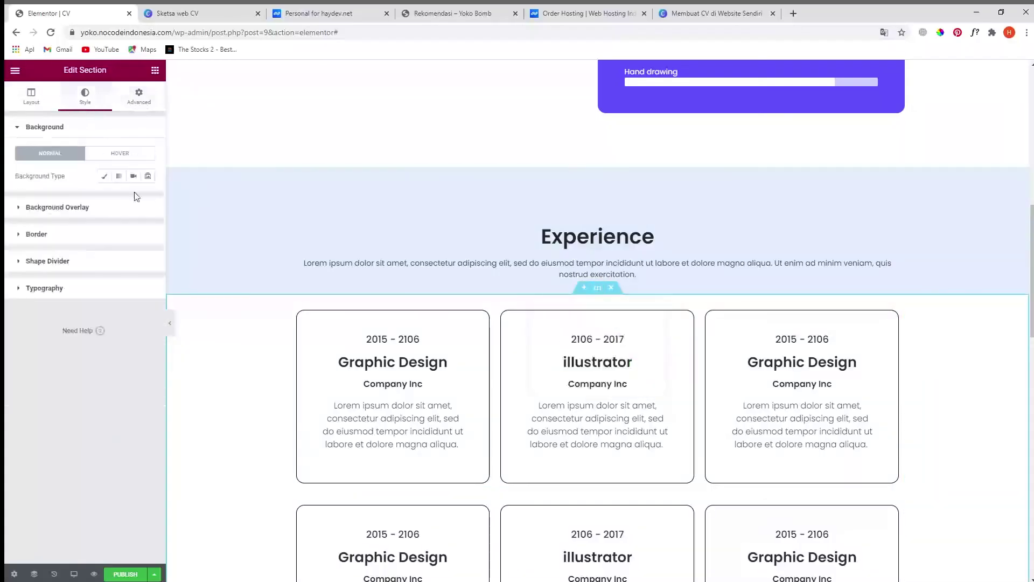
left_click(103, 176)
left_click(147, 200)
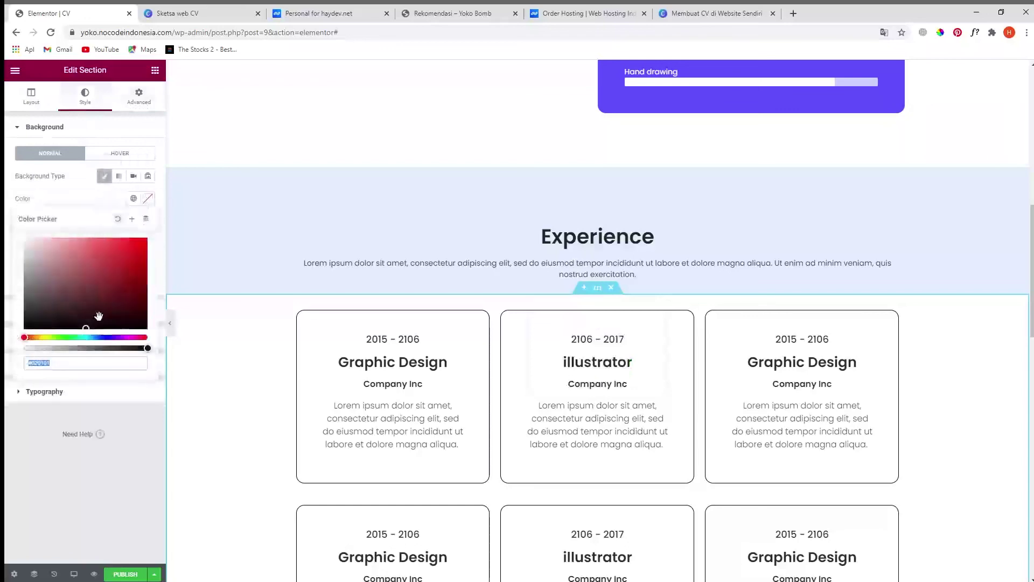
key("ctrl+v")
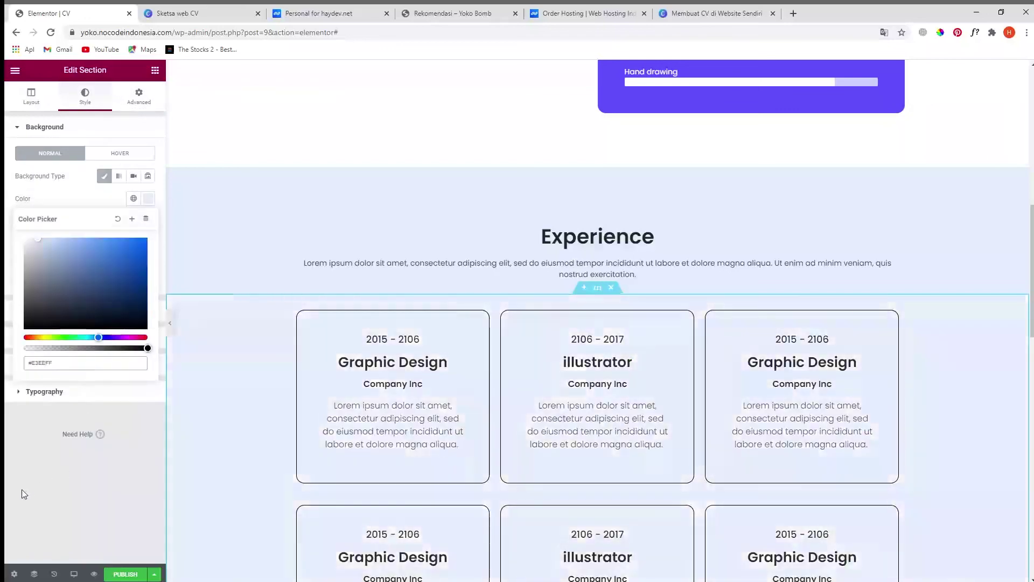
left_click(22, 488)
scroll(321, 404, "down", 4)
scroll(321, 407, "down", 4)
scroll(321, 401, "up", 12)
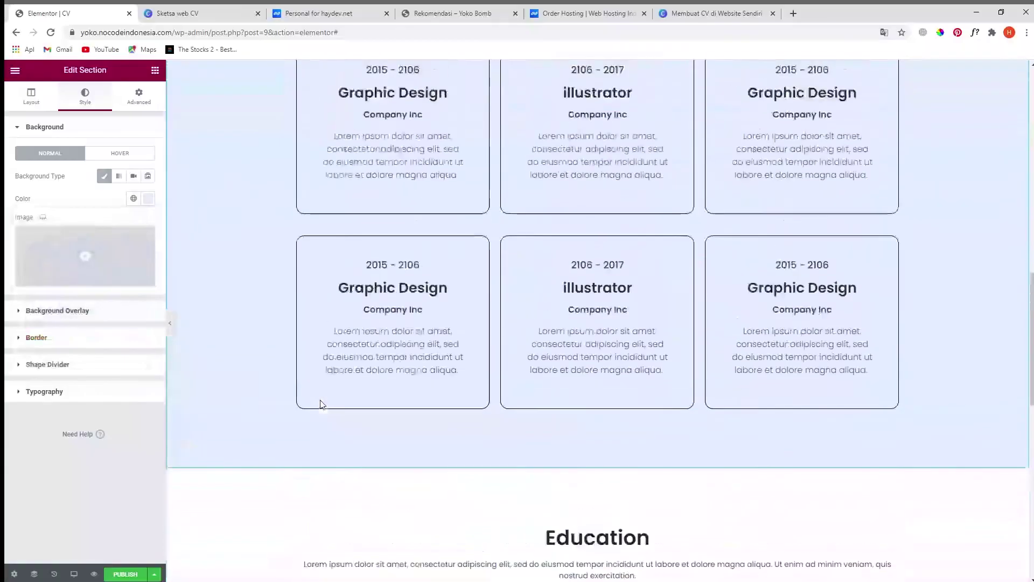
scroll(322, 401, "down", 10)
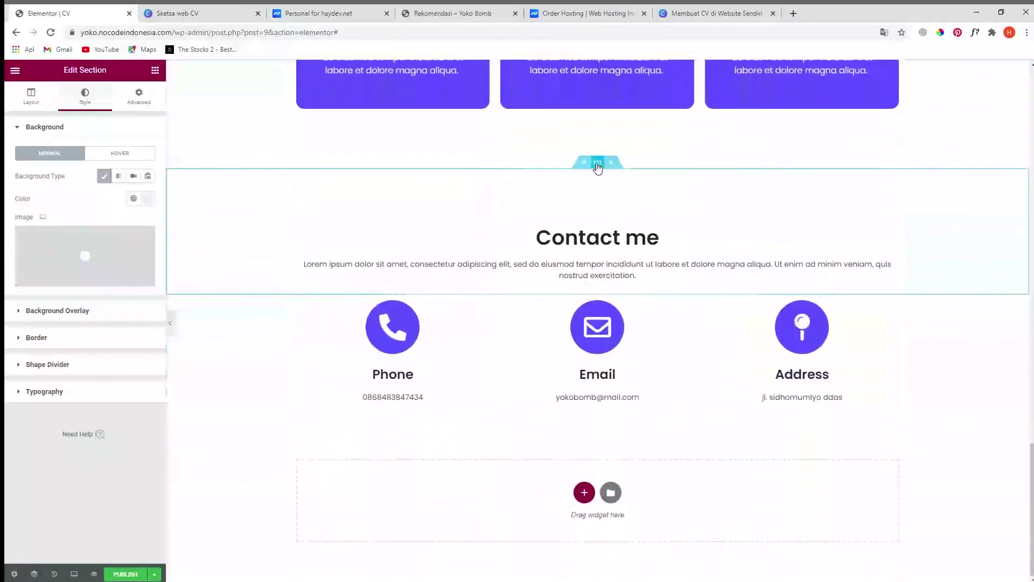
- Give the Contact me heading section a Classic #E3EEFF lavender background
left_click(597, 164)
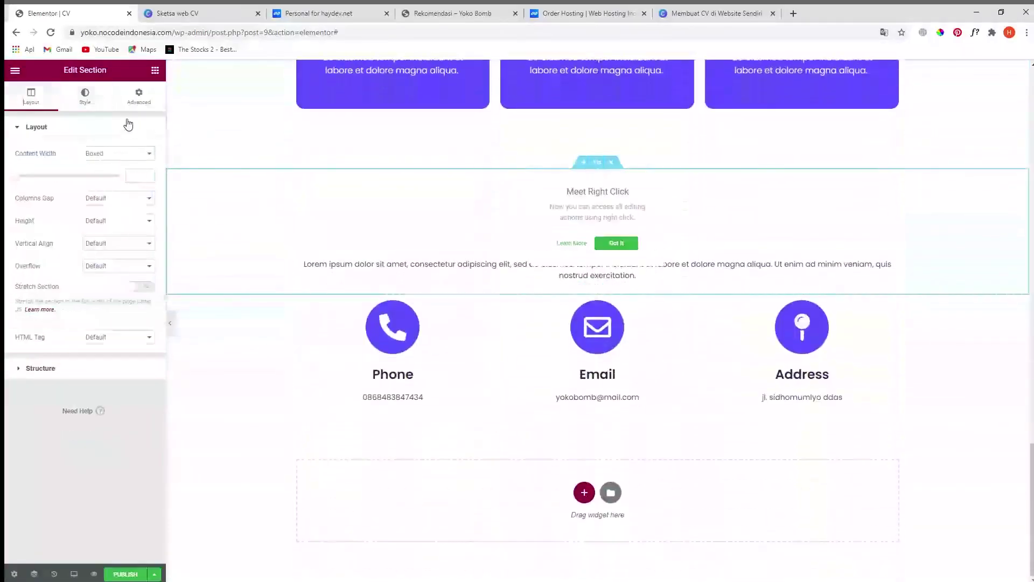
left_click(85, 96)
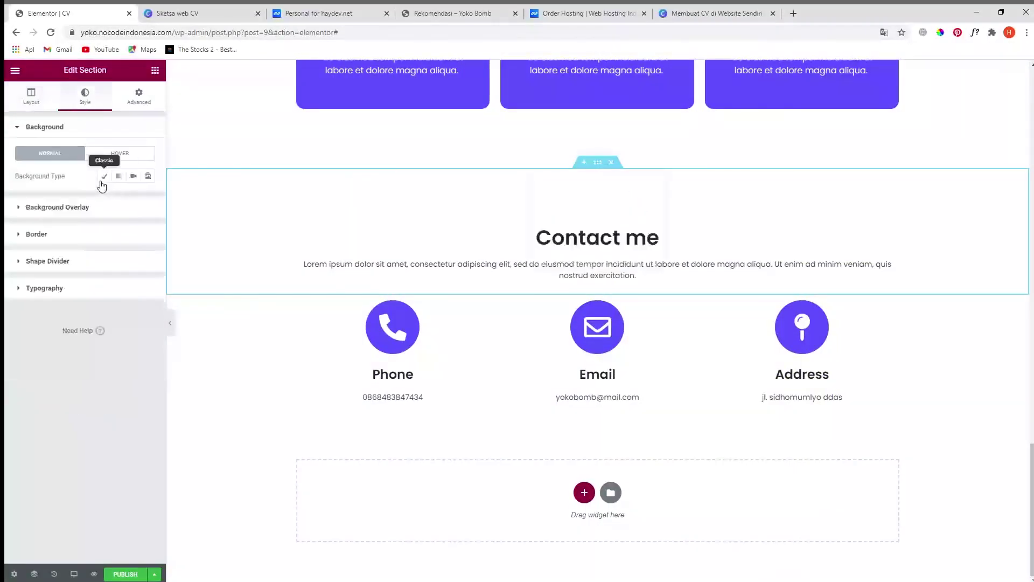
left_click(103, 182)
left_click(148, 199)
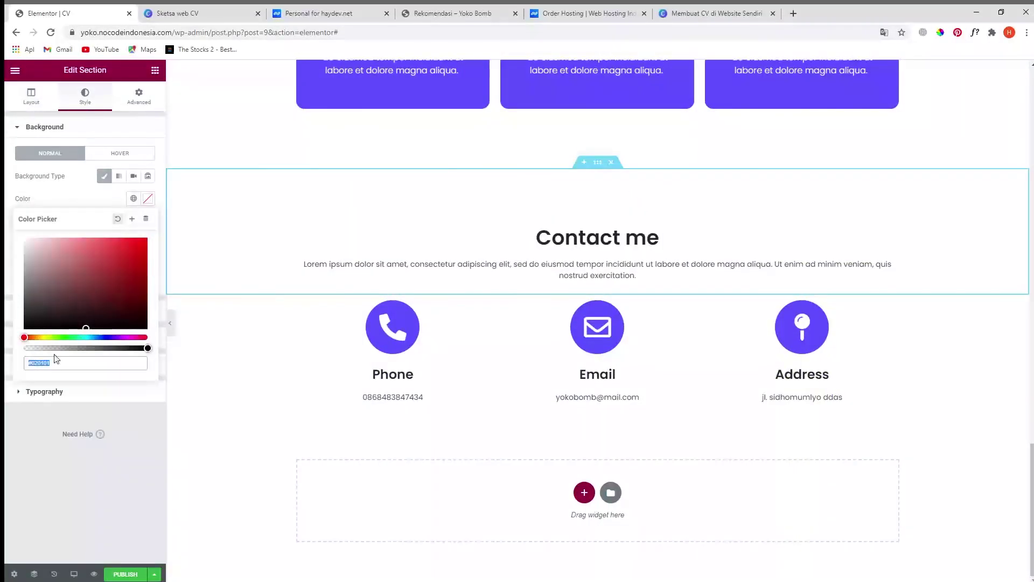
key("ctrl+v")
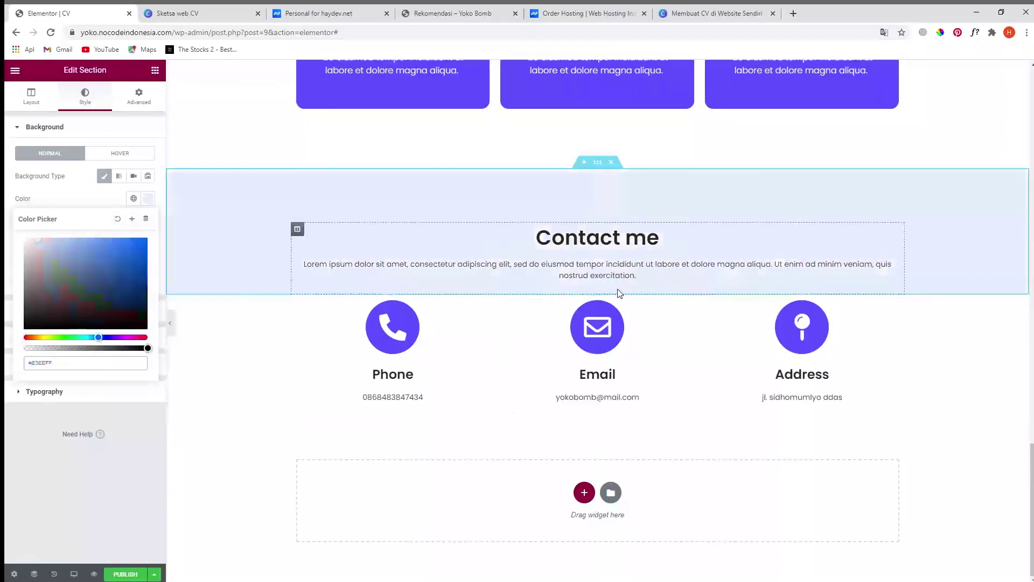
- Apply the same Classic lavender background to the Phone, Email and Address row
left_click(597, 298)
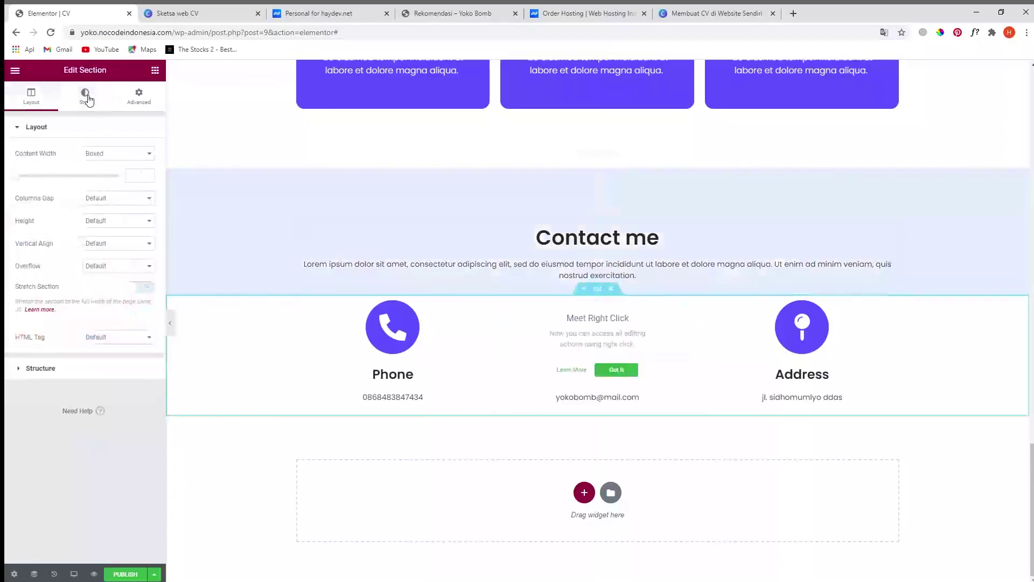
left_click(86, 97)
left_click(105, 177)
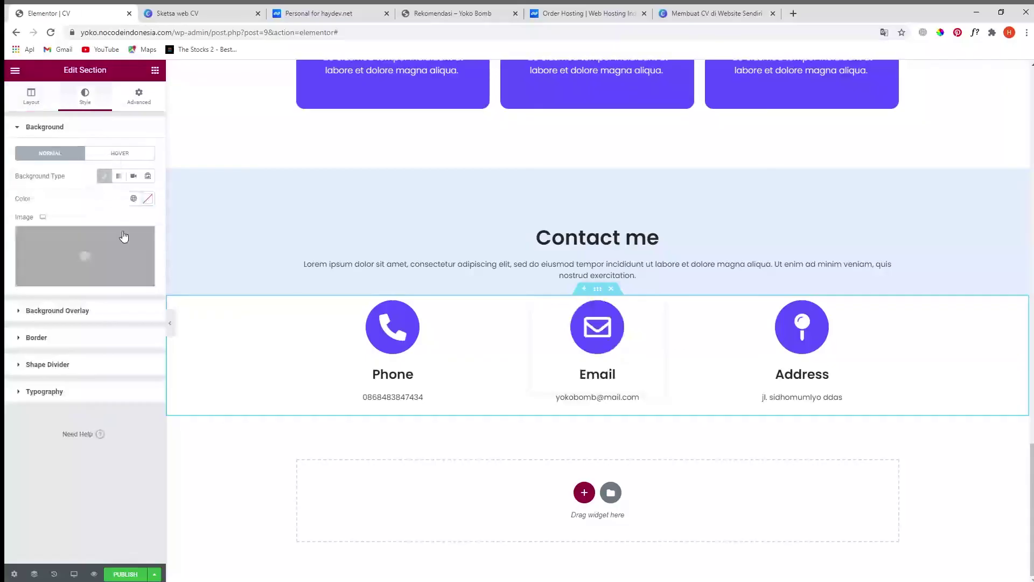
left_click(147, 199)
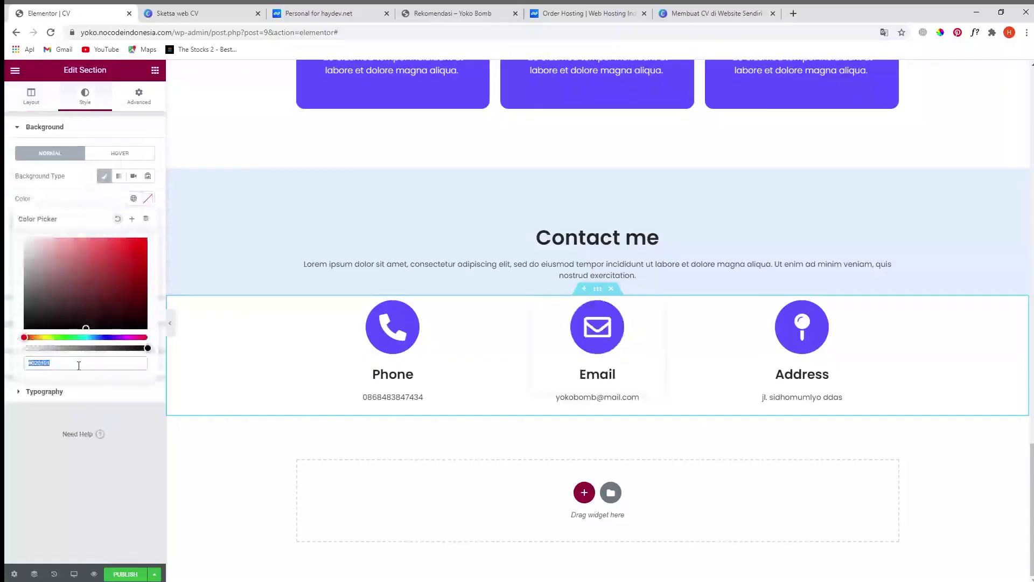
left_click(78, 484)
scroll(806, 450, "up", 8)
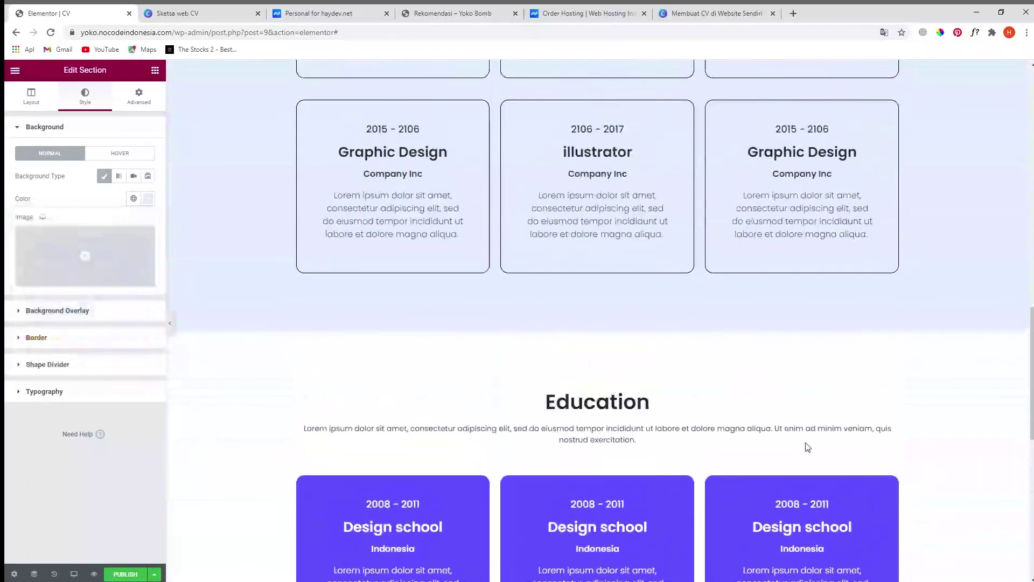
scroll(806, 447, "up", 12)
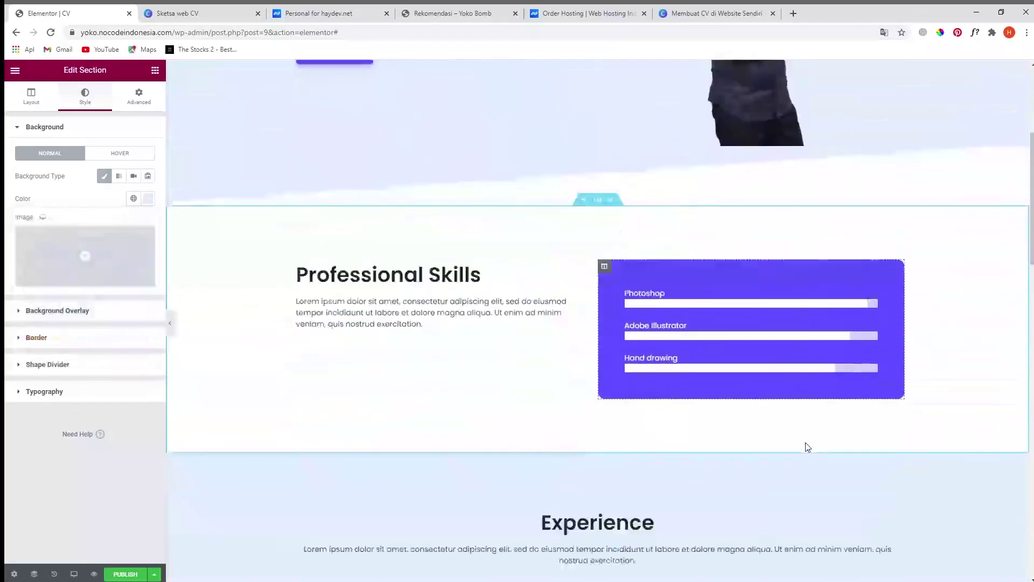
scroll(806, 447, "down", 1)
scroll(807, 447, "down", 15)
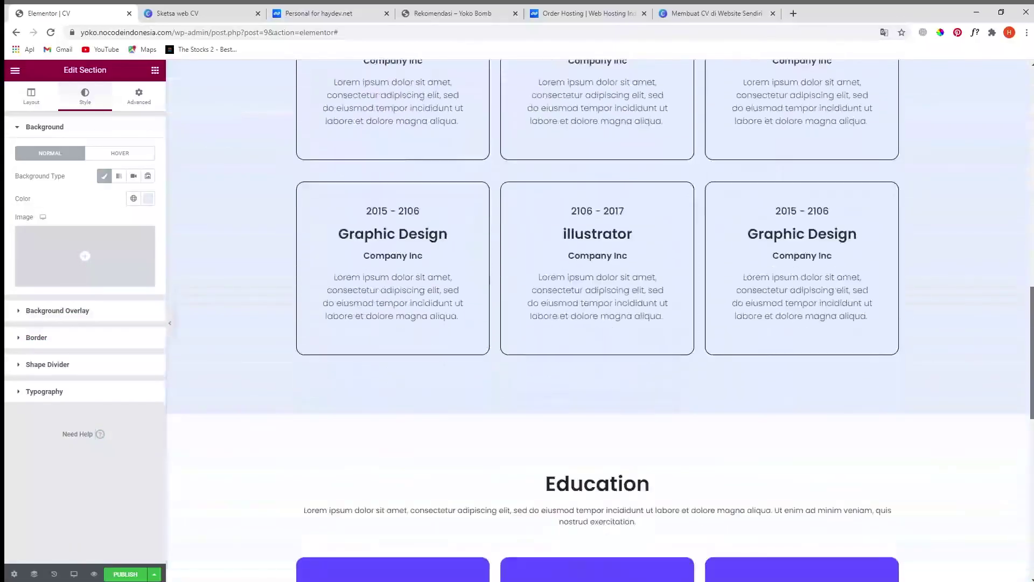
scroll(211, 246, "down", 1)
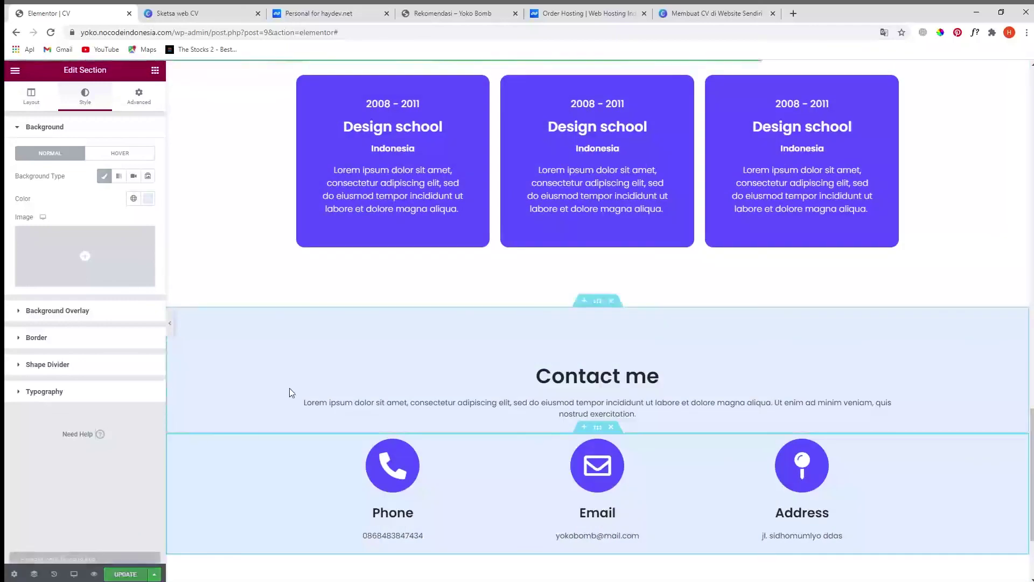
- Hide the editing panel and scroll the CV page from the 'Hi, I'm Yoko' hero down to Contact me
left_click(169, 323)
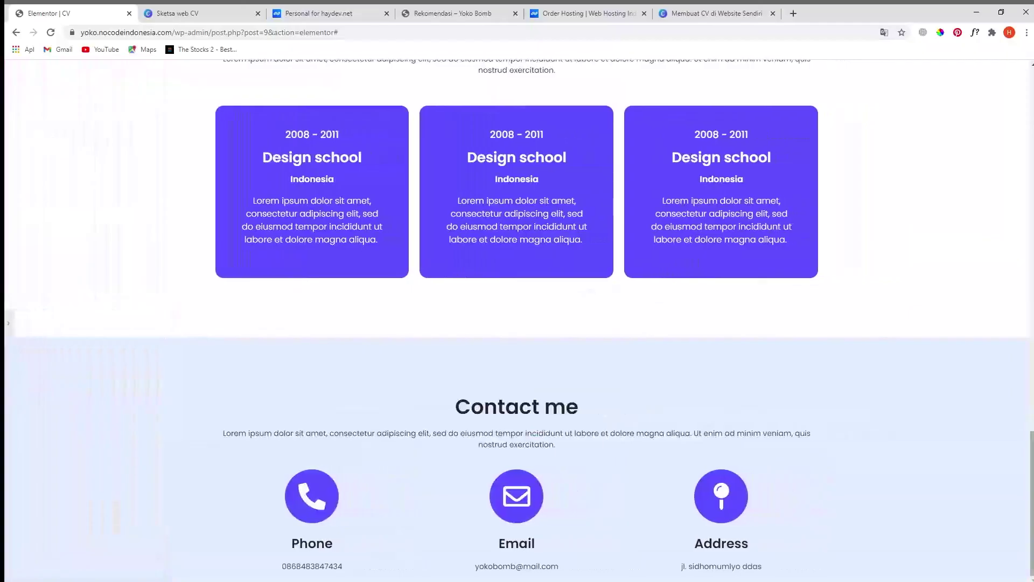
scroll(172, 330, "up", 20)
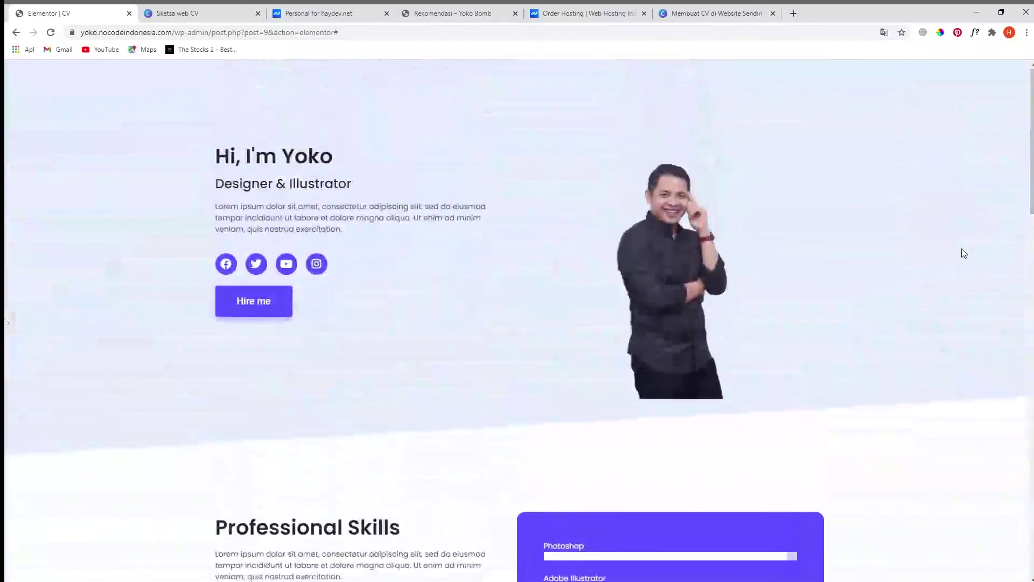
scroll(556, 355, "down", 4)
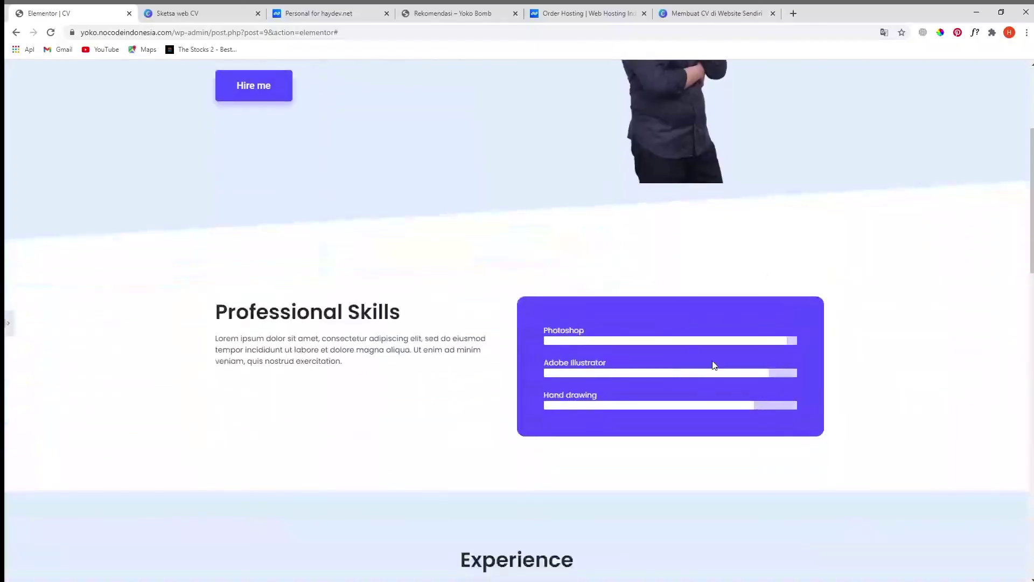
scroll(764, 444, "down", 5)
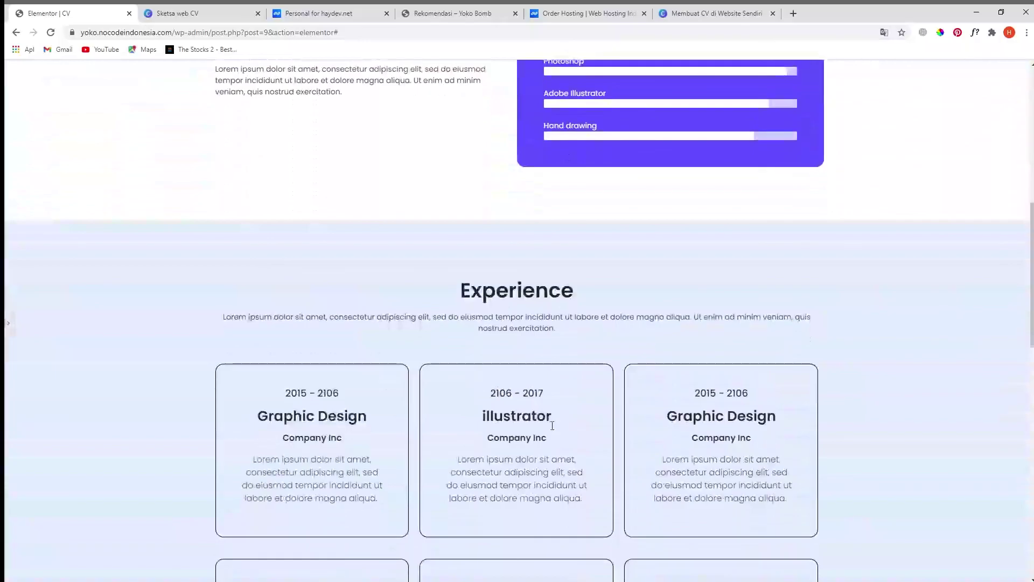
scroll(490, 316, "down", 14)
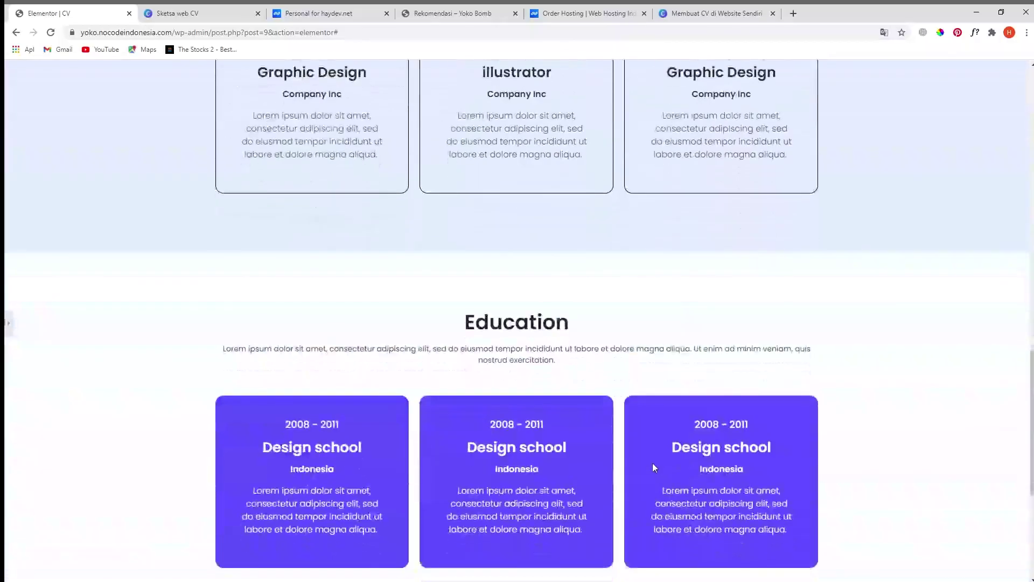
scroll(632, 438, "down", 1)
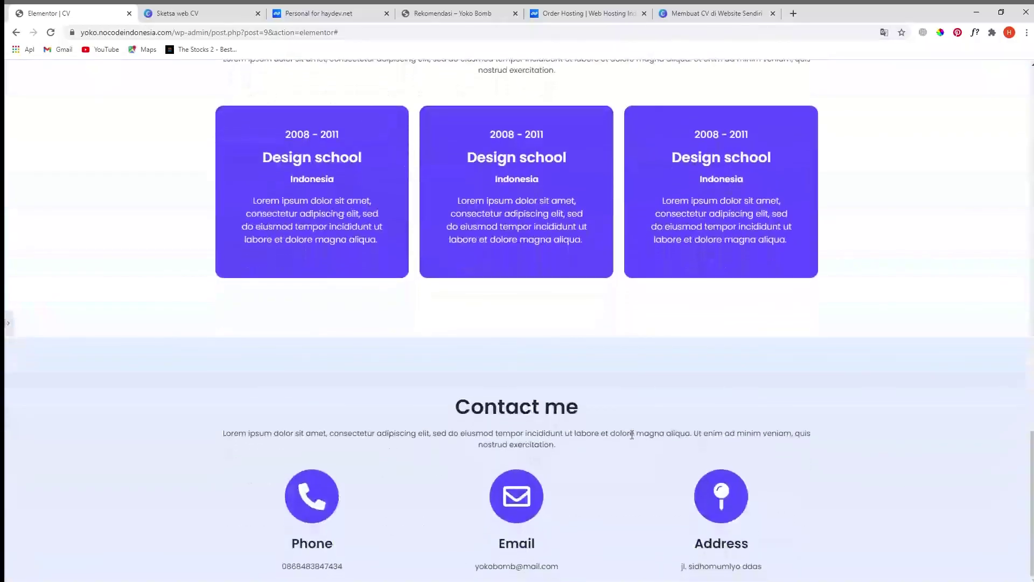
scroll(517, 318, "up", 20)
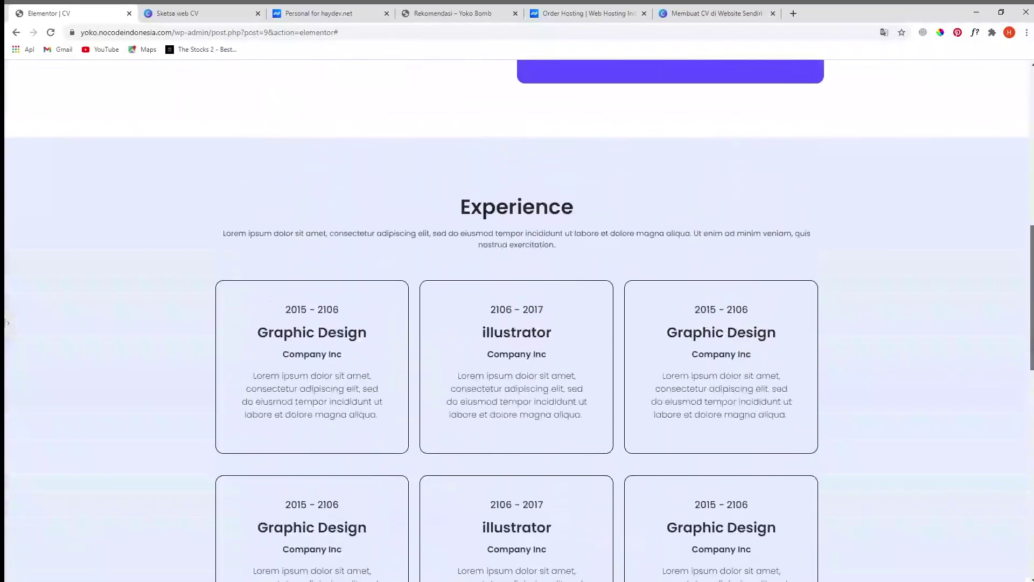
scroll(517, 318, "up", 1)
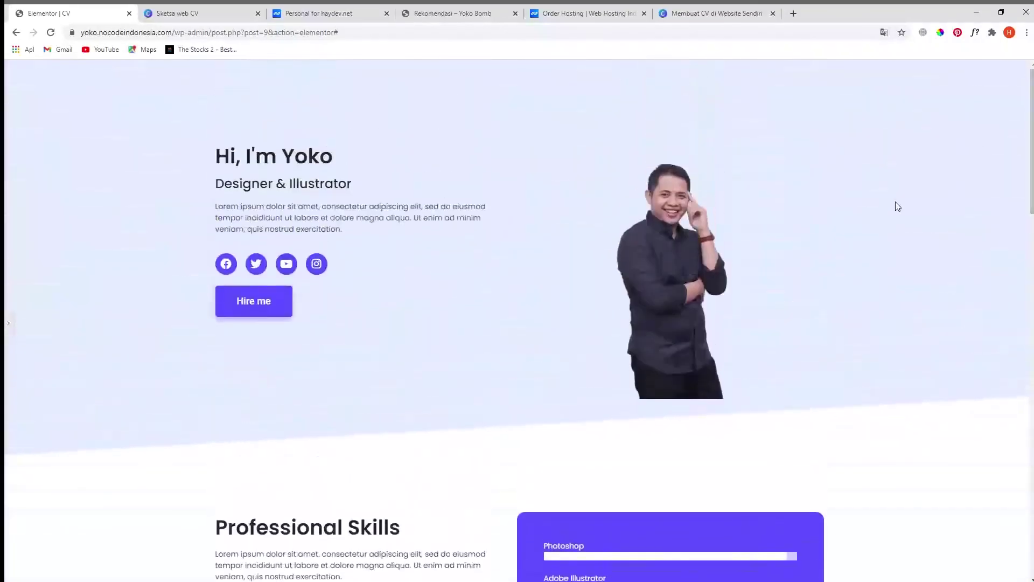